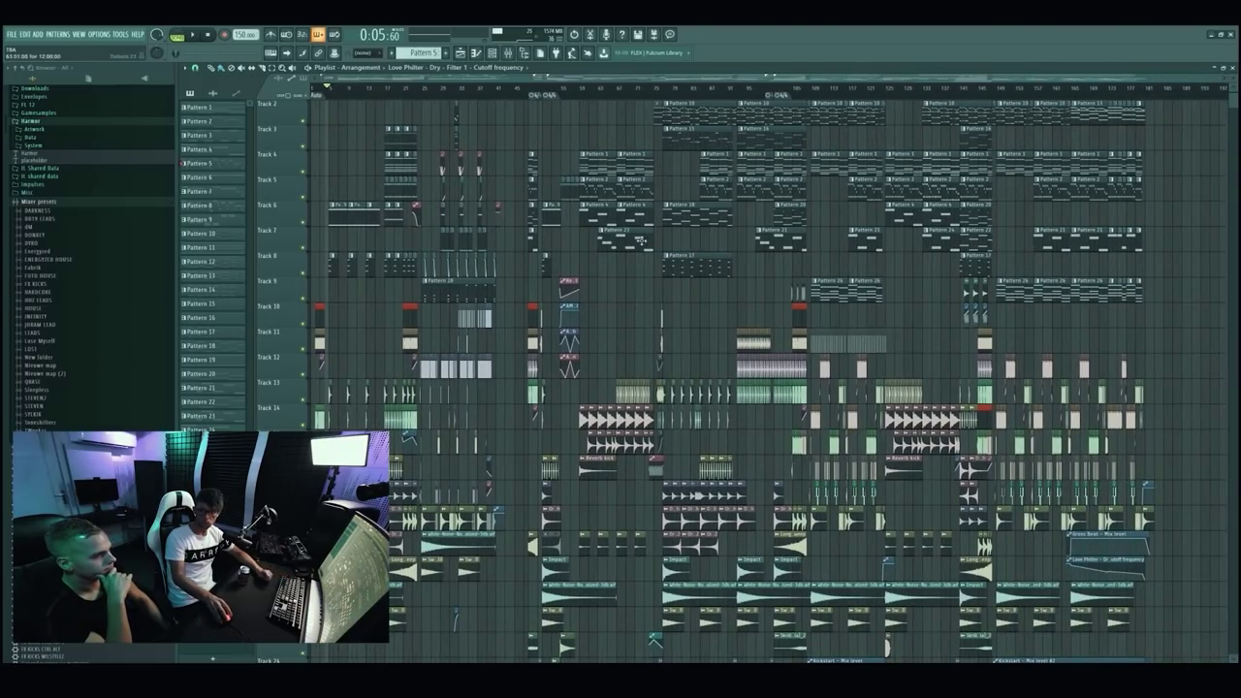
Reposition the mixer over the middle of the playlist so its track groups and the Master effect slots show, and hide it again.
scroll(640, 240, "up", 2)
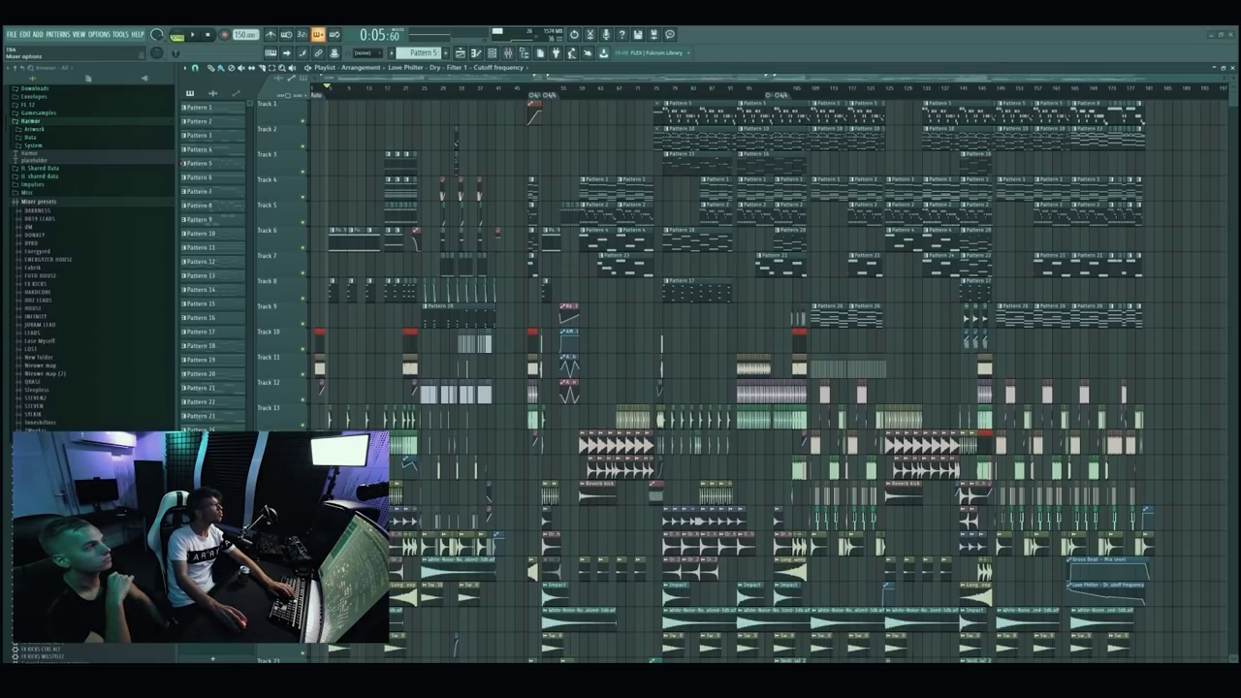
key("F9")
left_click_drag(559, 114, 668, 162)
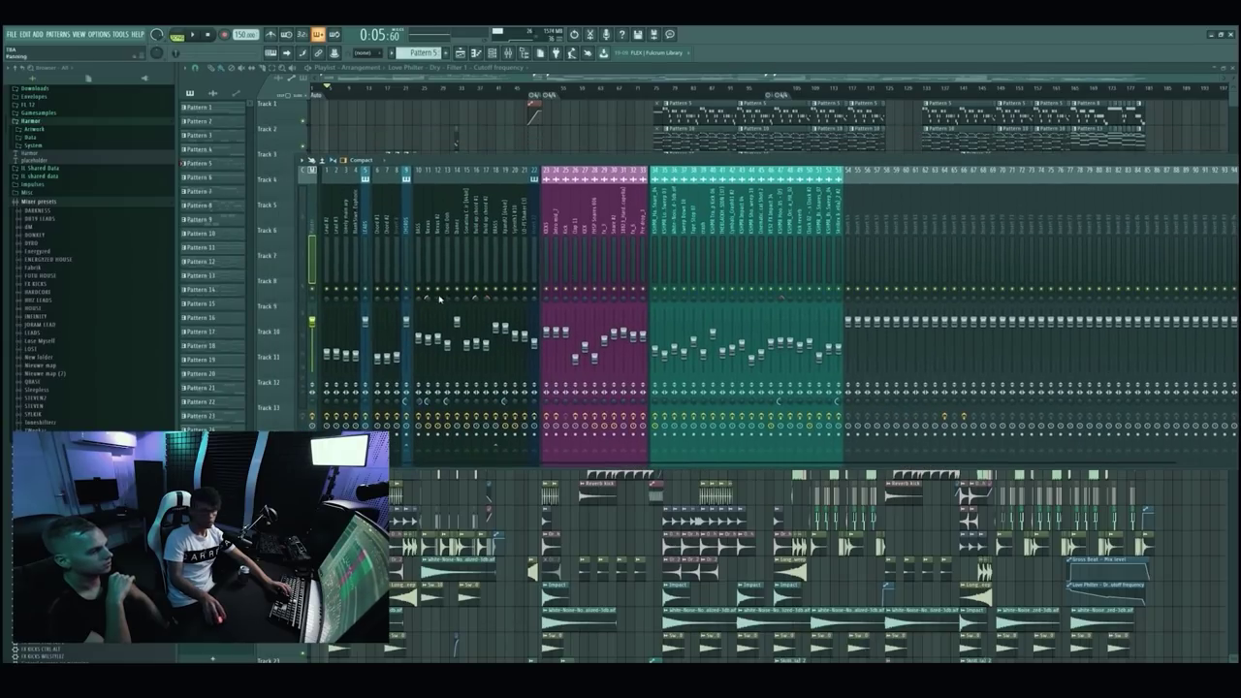
left_click_drag(296, 234, 842, 234)
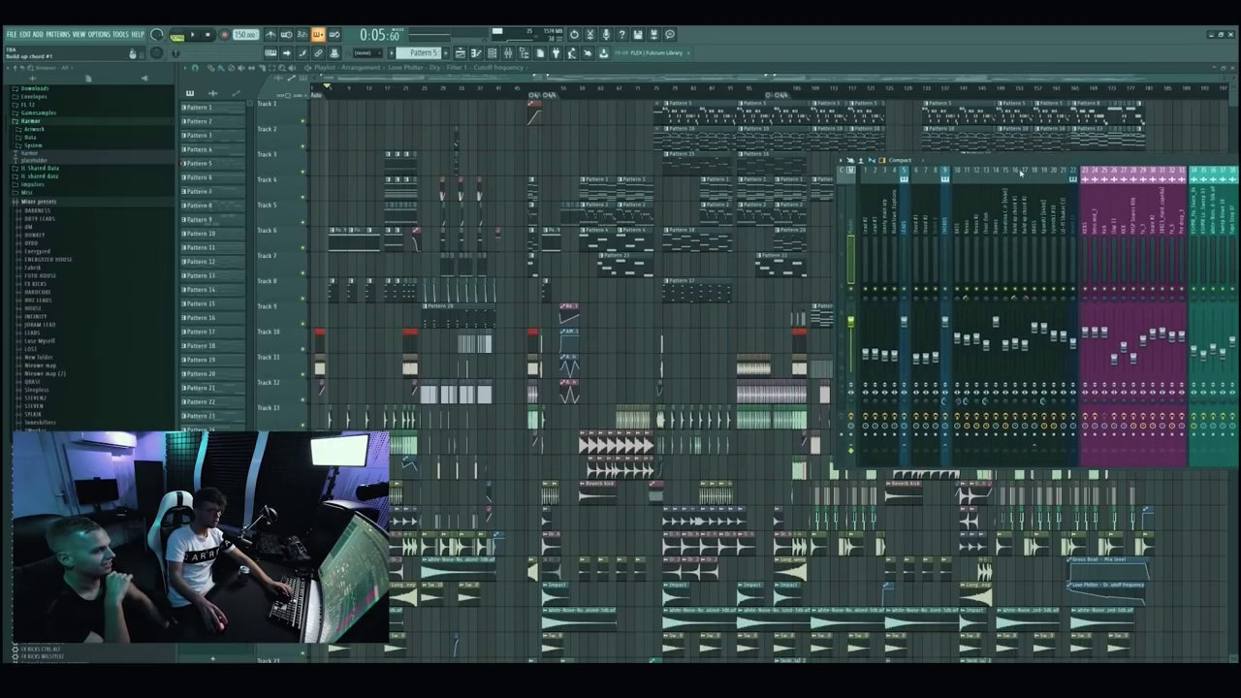
left_click_drag(1093, 161, 677, 214)
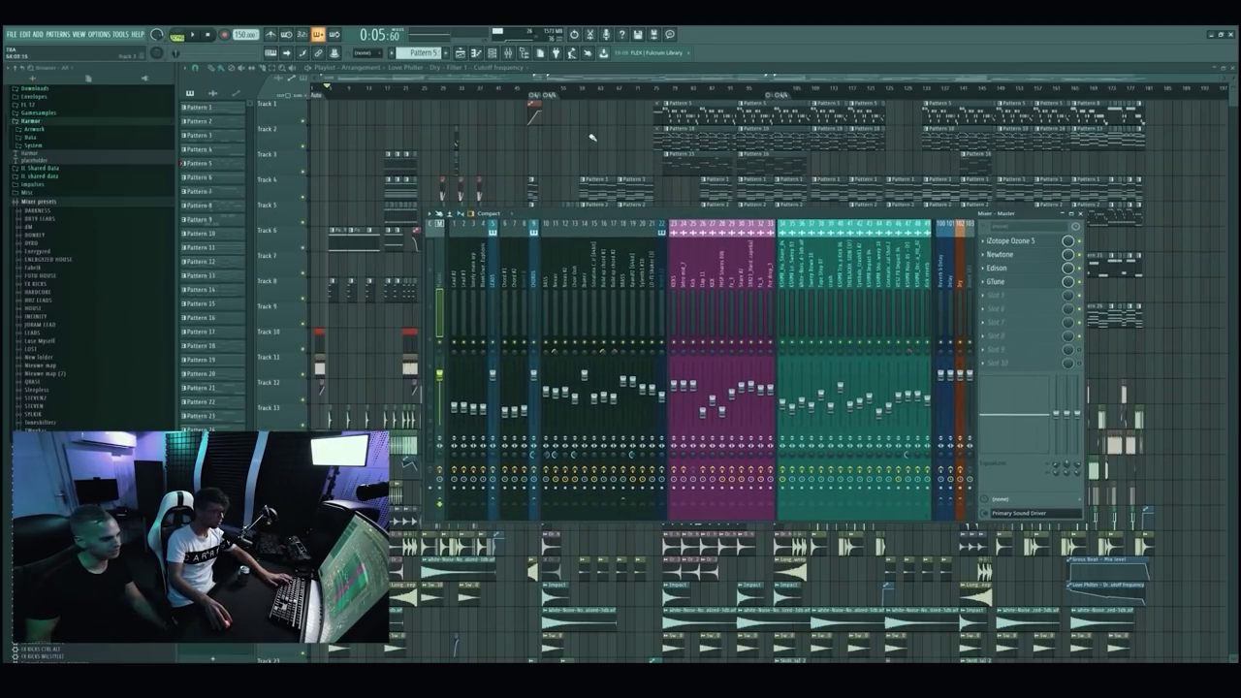
key("F9")
Look over the song's arrangement in the playlist and the mixer's track layout.
scroll(578, 202, "down", 5)
scroll(579, 200, "up", 2)
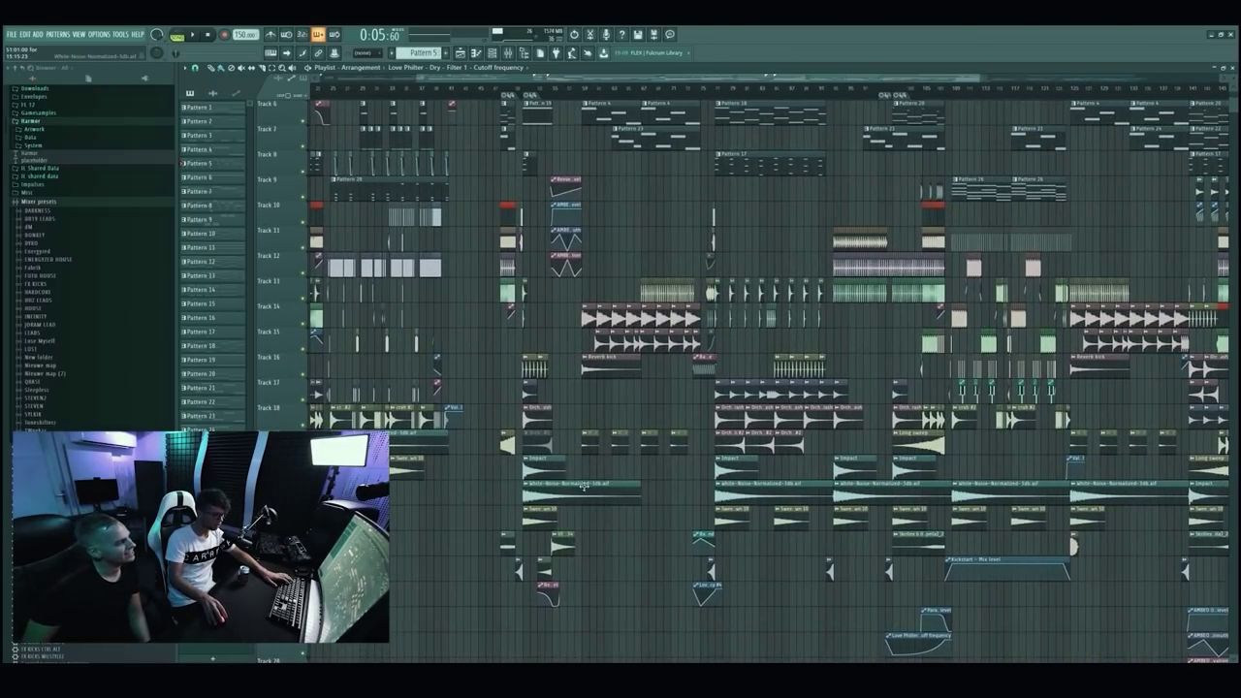
key("F9")
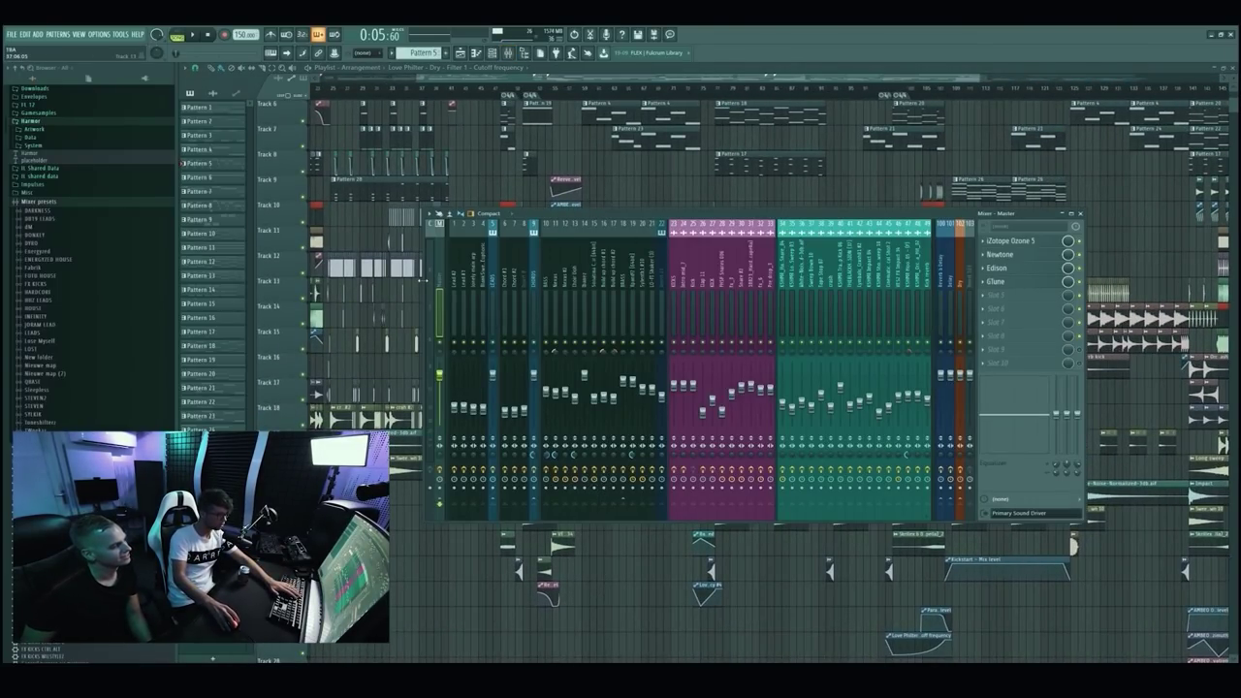
key("F9")
left_click_drag(724, 75, 601, 77)
scroll(411, 220, "up", 5)
scroll(396, 252, "down", 5)
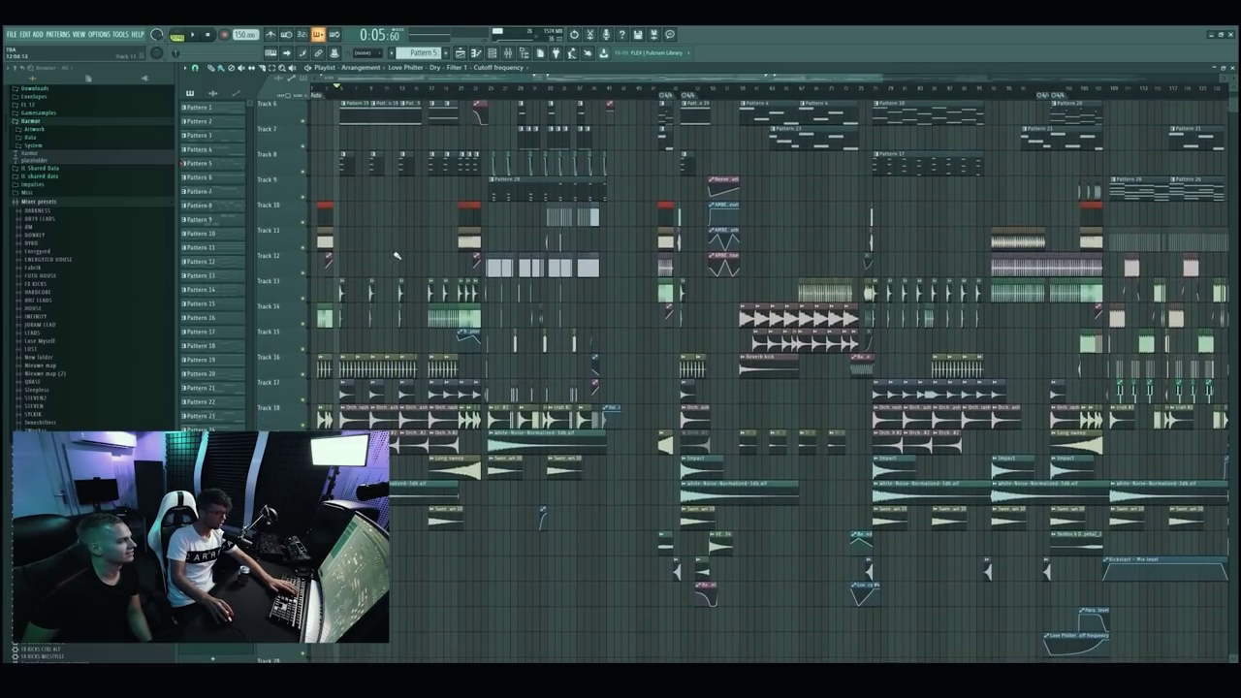
Play the song from just before bar 5, where the intro's Pattern 19 and Pattern 17 clips begin.
scroll(358, 254, "up", 4)
left_click_drag(398, 76, 379, 76)
scroll(383, 136, "up", 2)
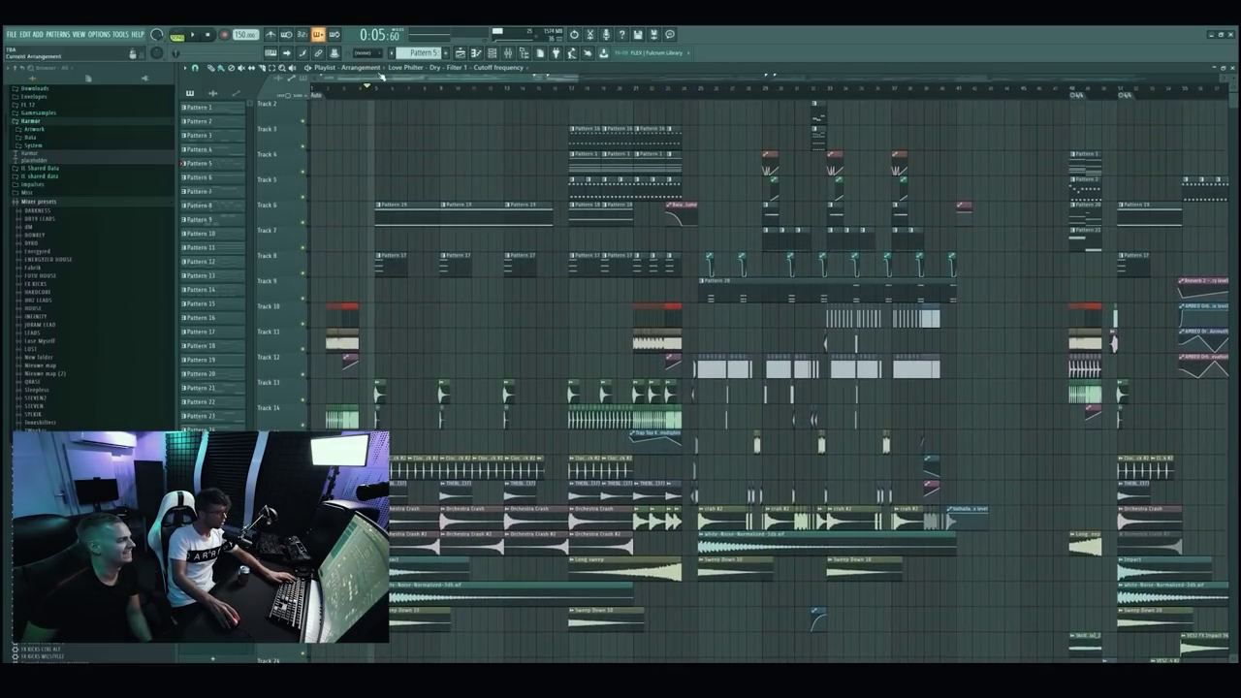
scroll(379, 193, "up", 2)
scroll(379, 193, "up", 2)
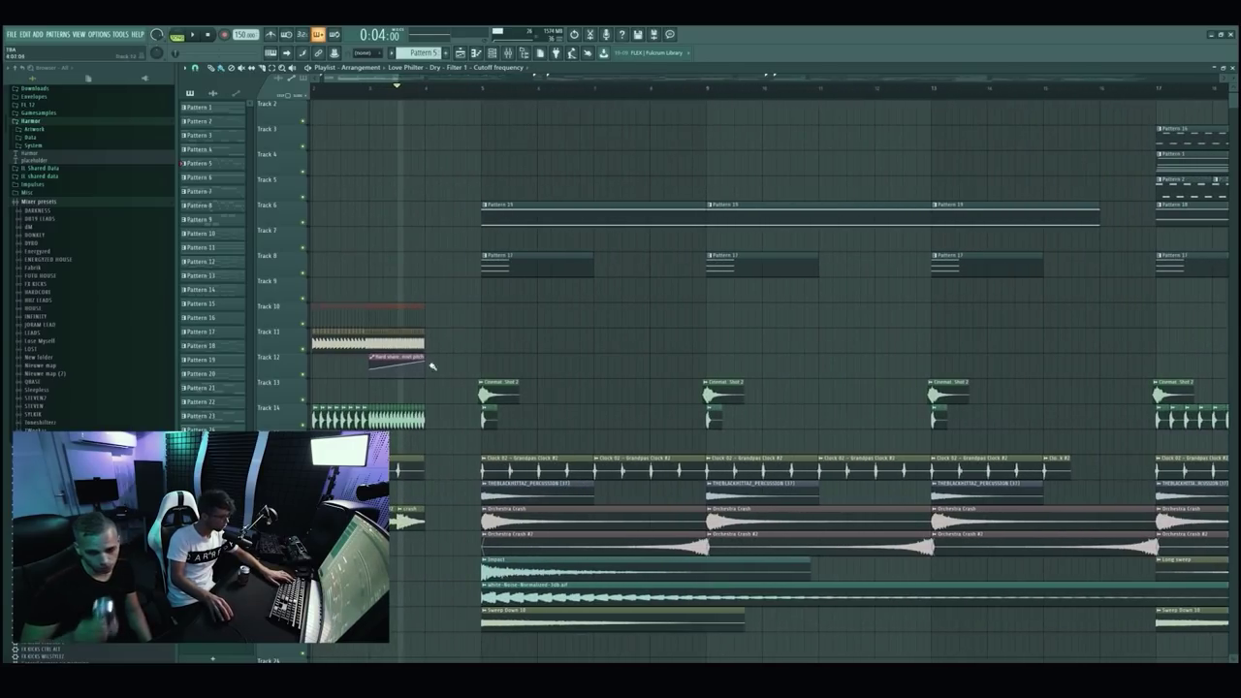
scroll(379, 193, "down", 3)
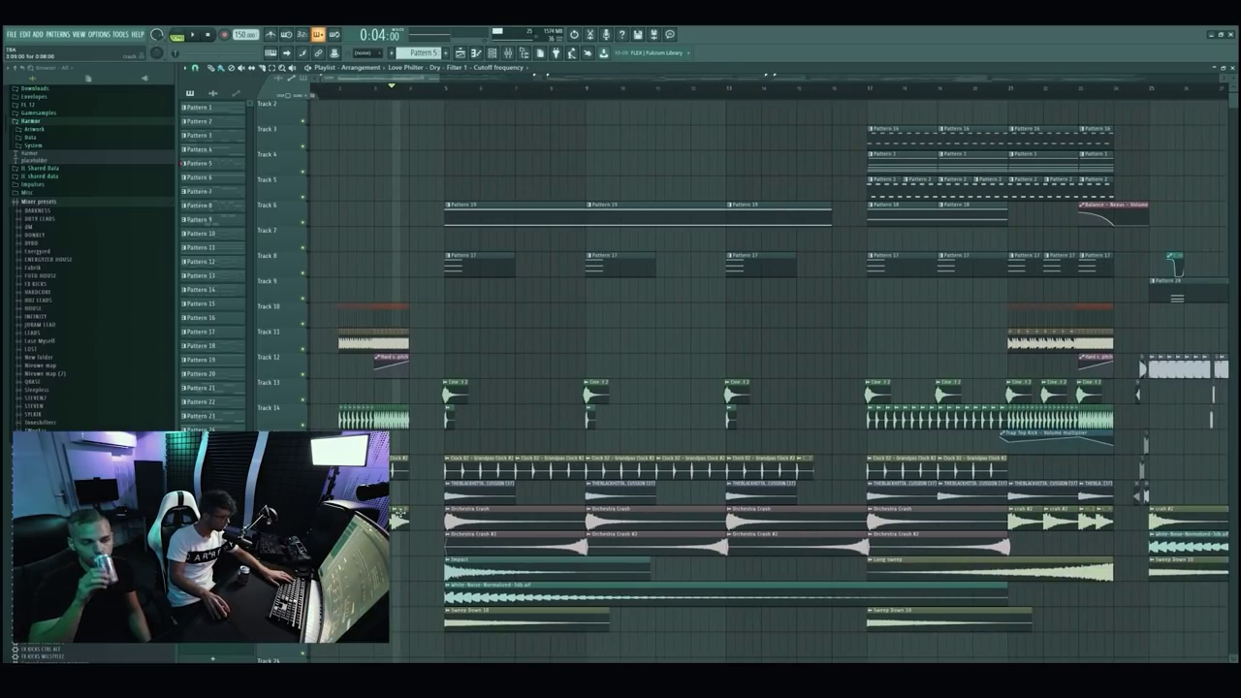
left_click(435, 91)
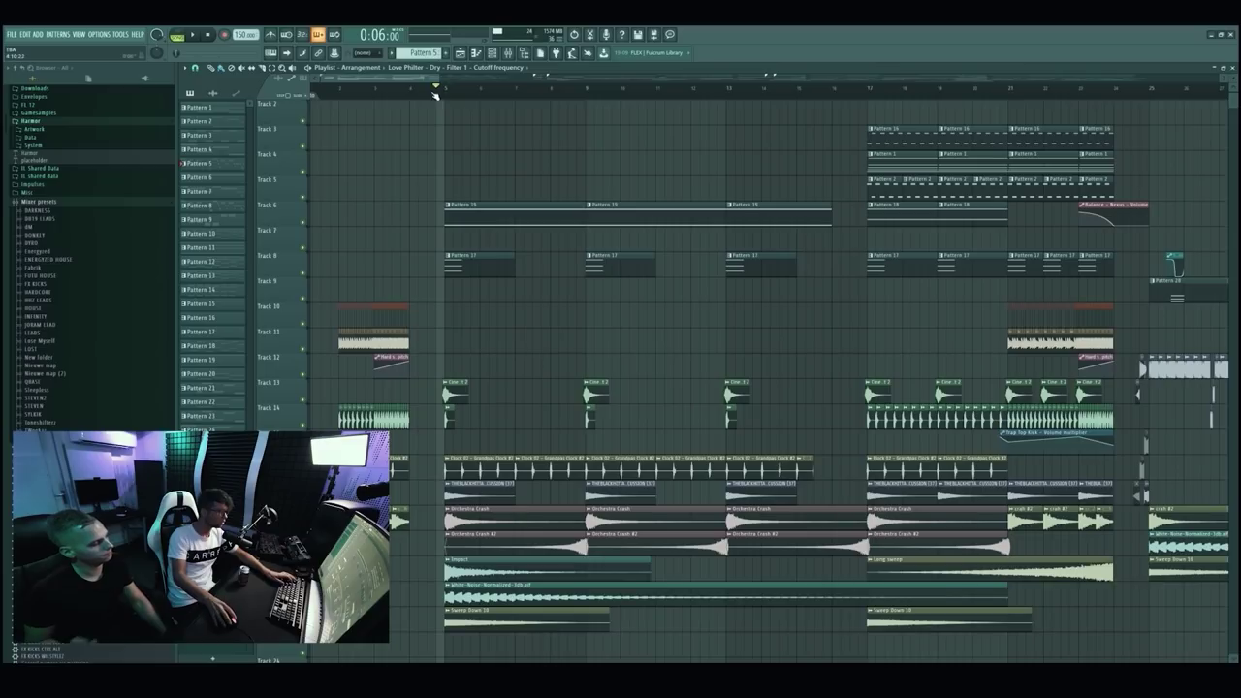
key("space")
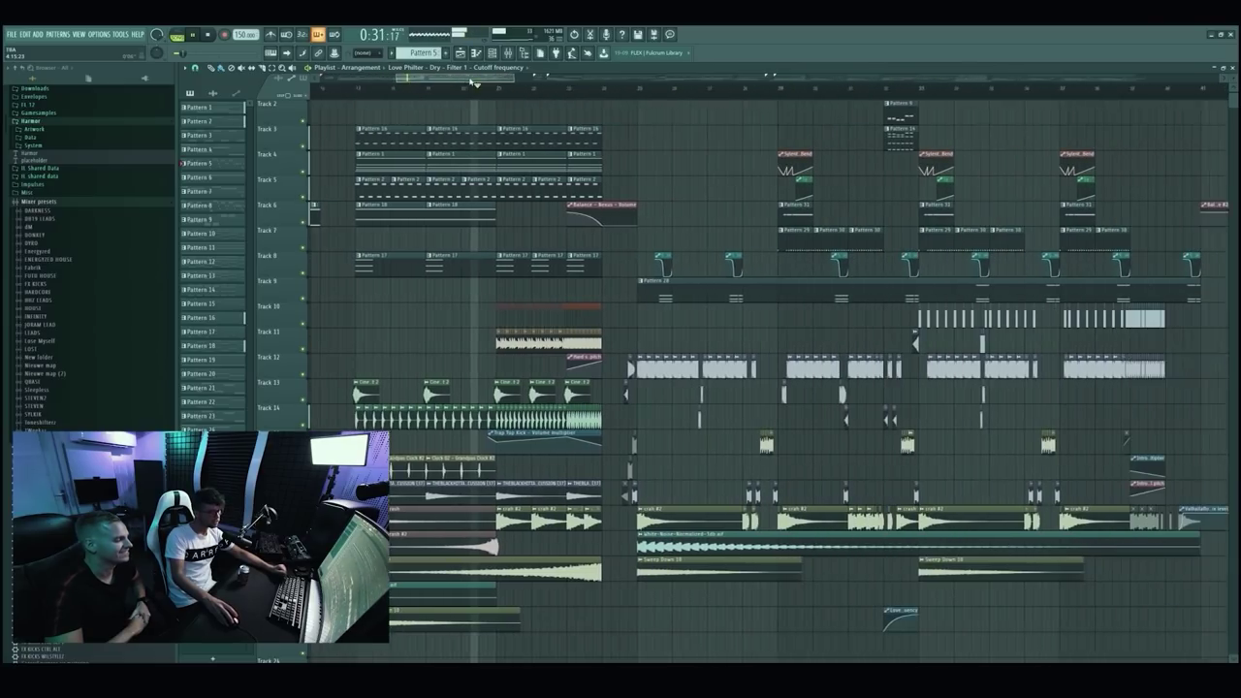
Listen through the intro and the following section up to about bar 40, following the playback in the playlist.
left_click_drag(470, 82, 479, 83)
scroll(554, 258, "down", 1)
scroll(547, 257, "up", 2)
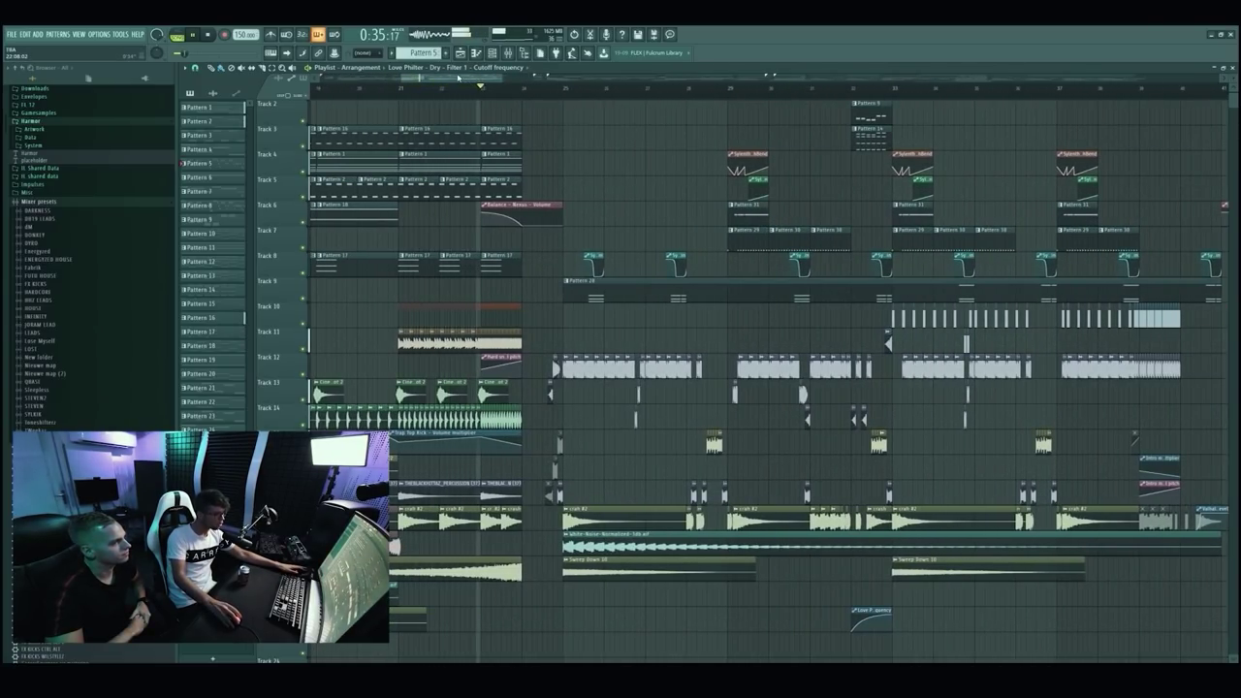
left_click_drag(459, 79, 466, 80)
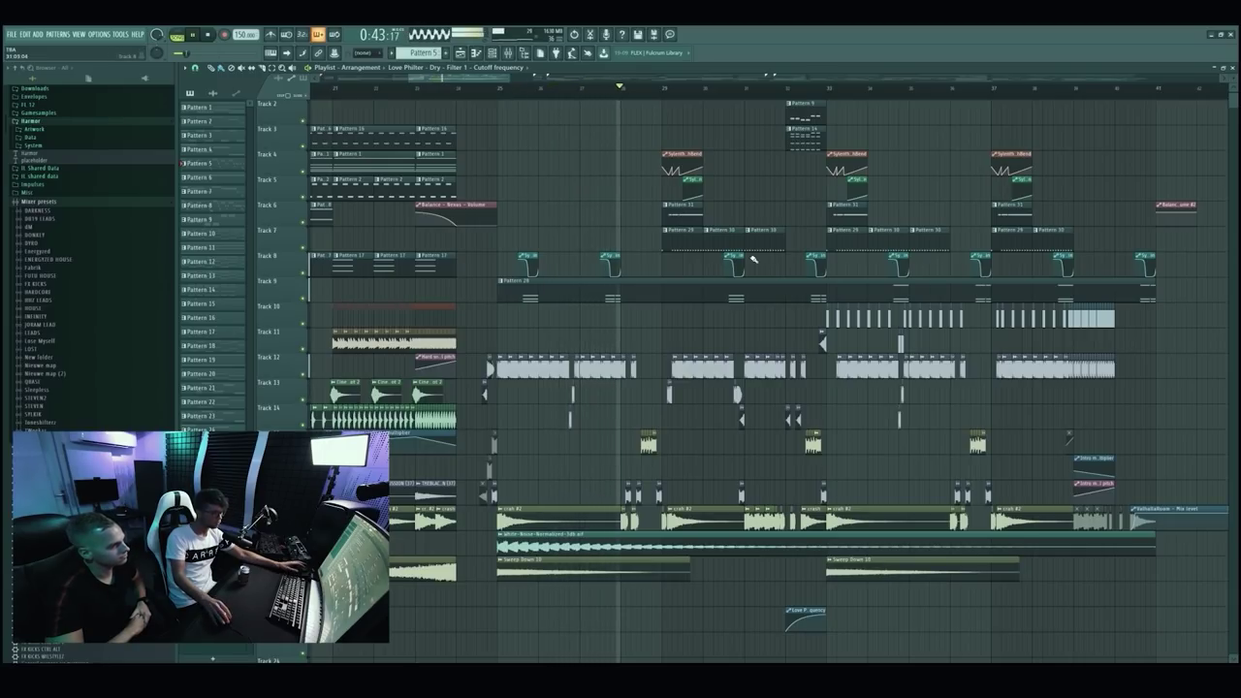
scroll(797, 269, "down", 2)
scroll(816, 269, "down", 1)
scroll(814, 269, "up", 2)
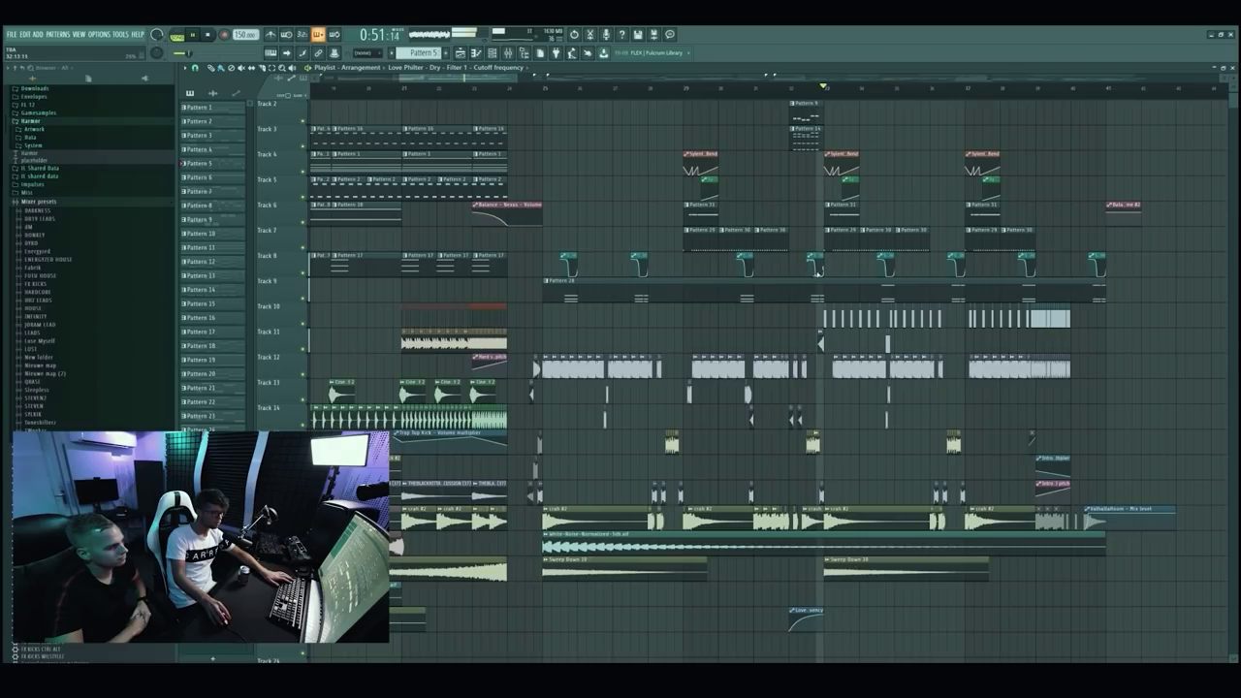
scroll(776, 269, "down", 2)
scroll(796, 259, "down", 1)
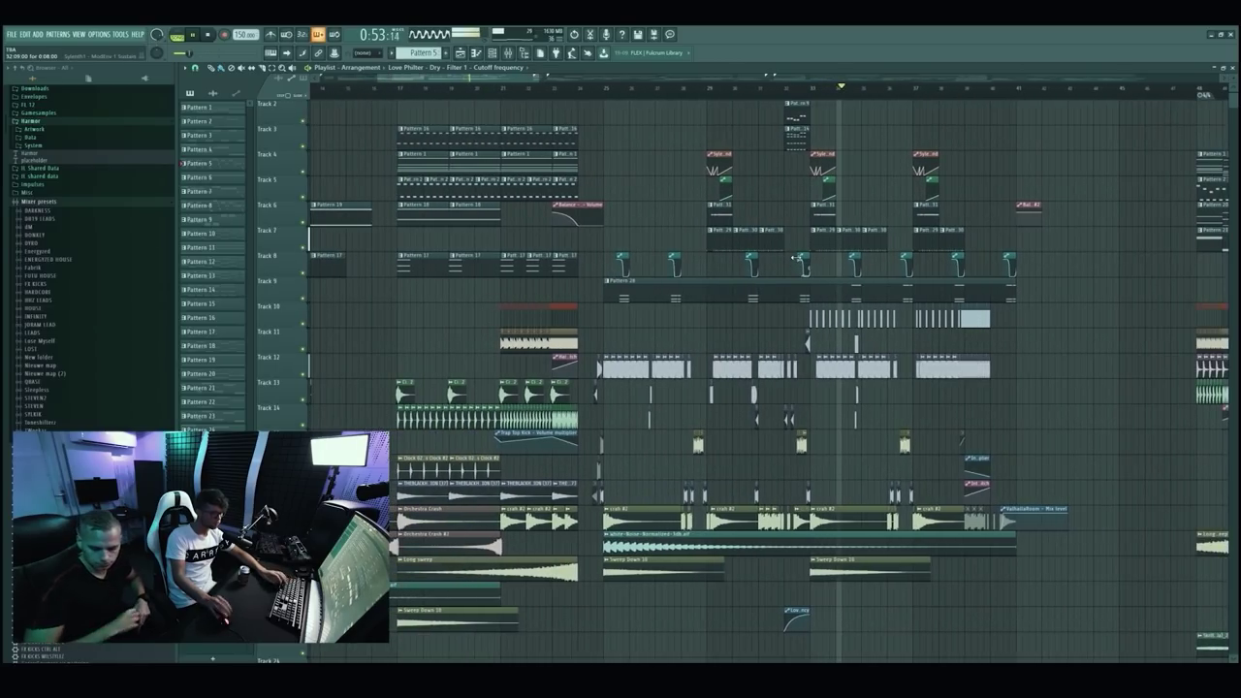
scroll(822, 215, "up", 1)
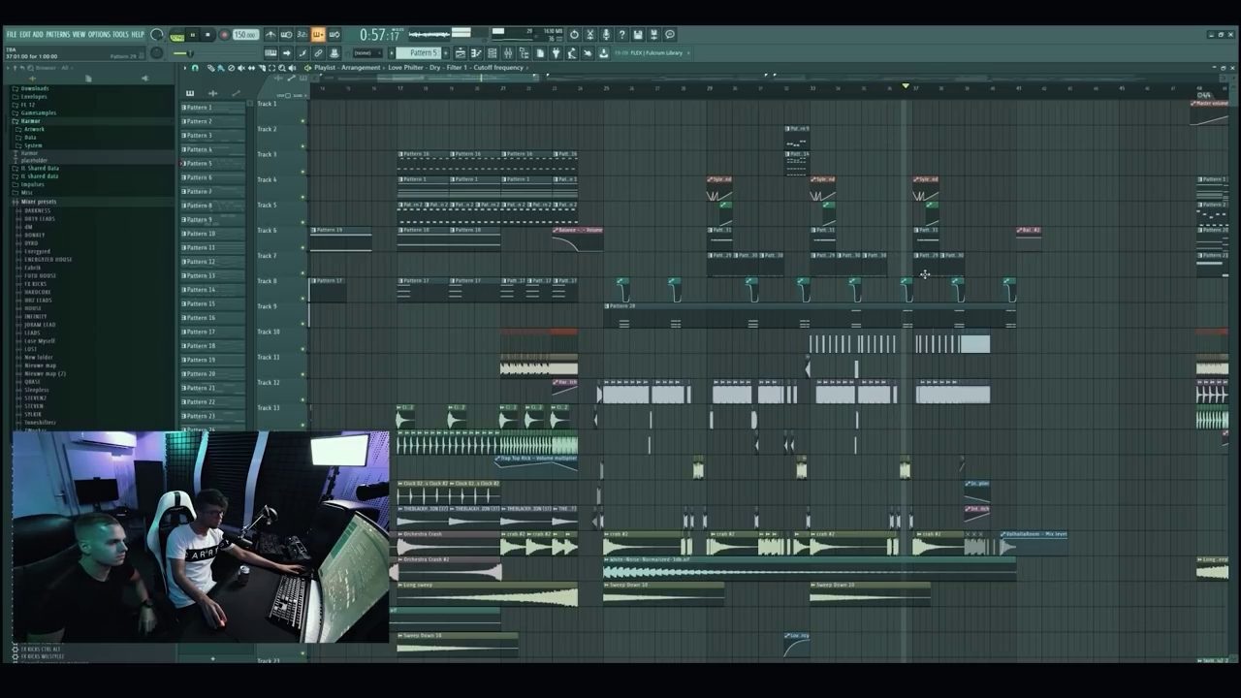
scroll(984, 288, "up", 4)
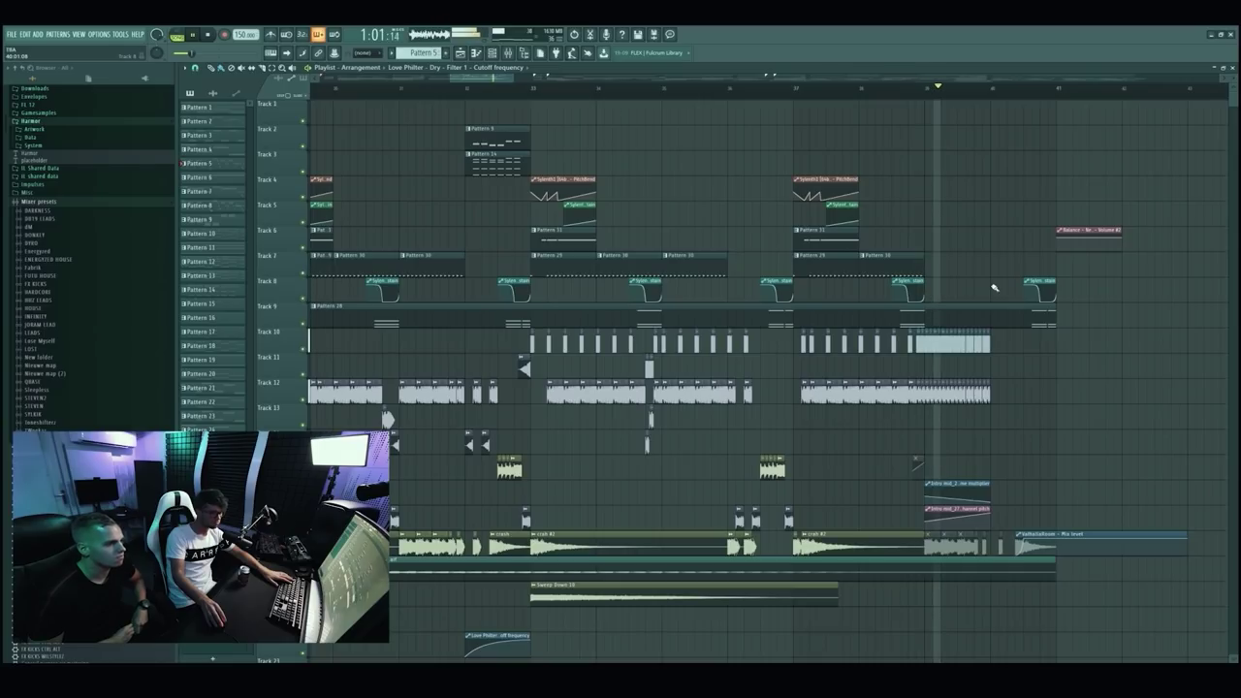
Stop playback and examine the overall arrangement and the Intro mid clips starting at bar 25 on Track 12.
scroll(994, 287, "down", 4)
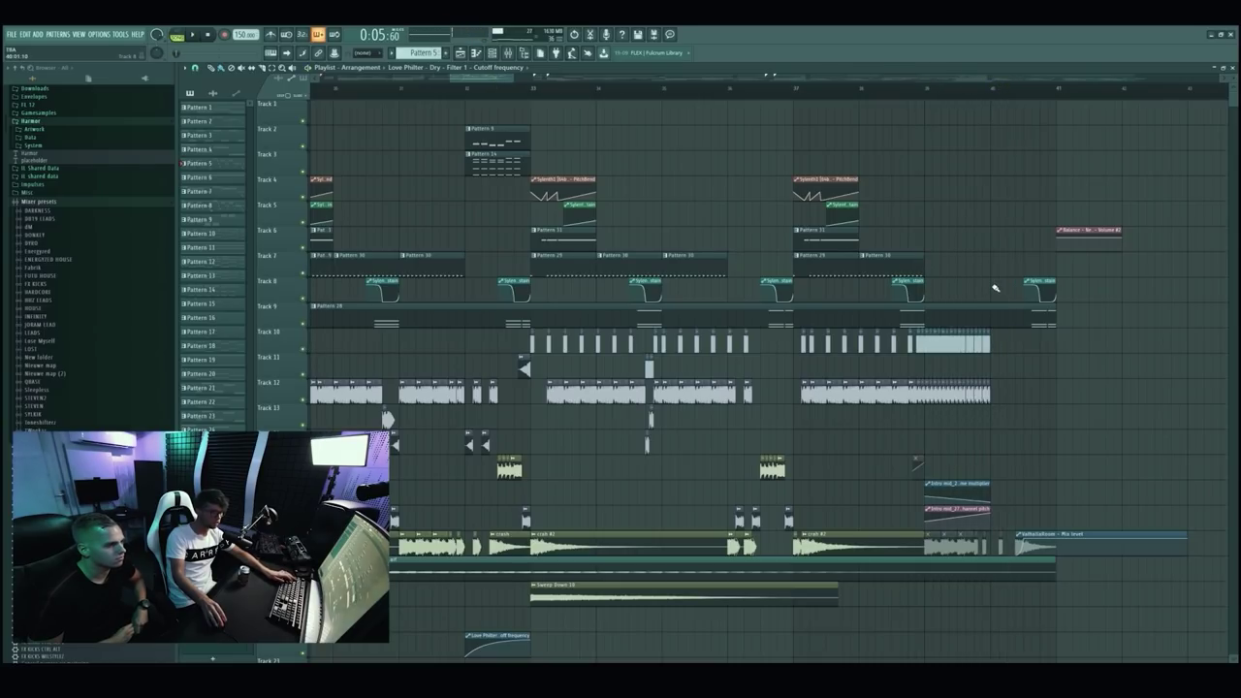
scroll(977, 283, "down", 5)
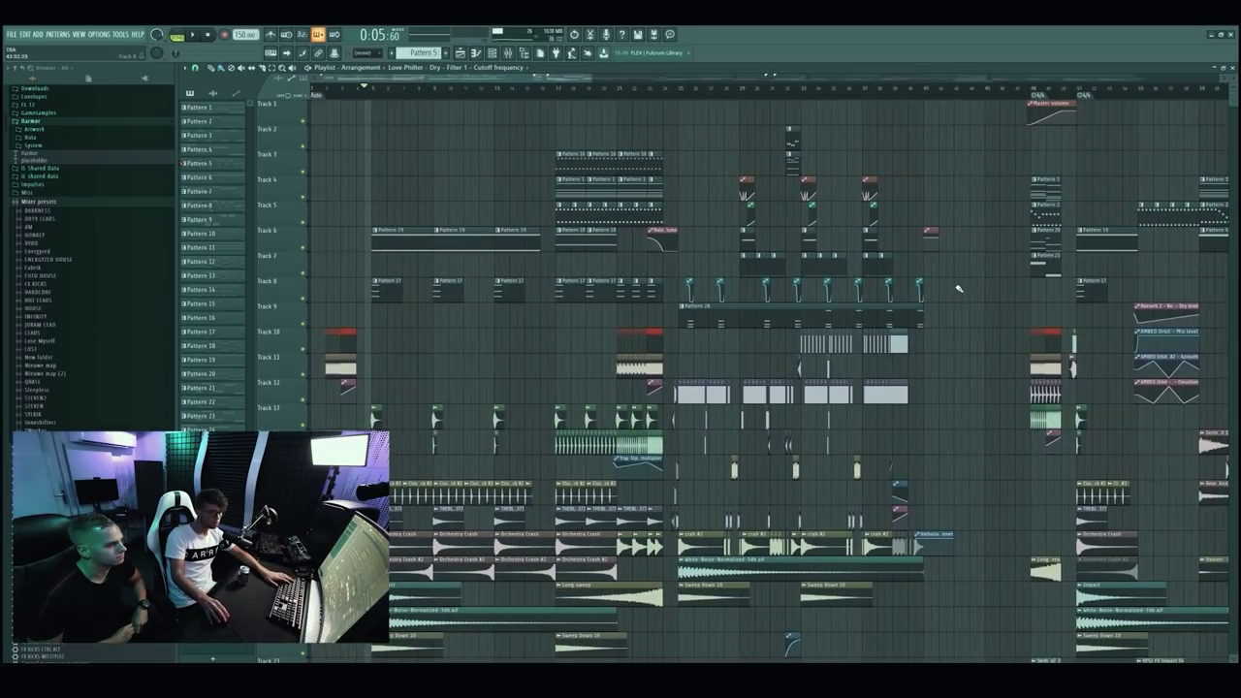
scroll(909, 155, "down", 2)
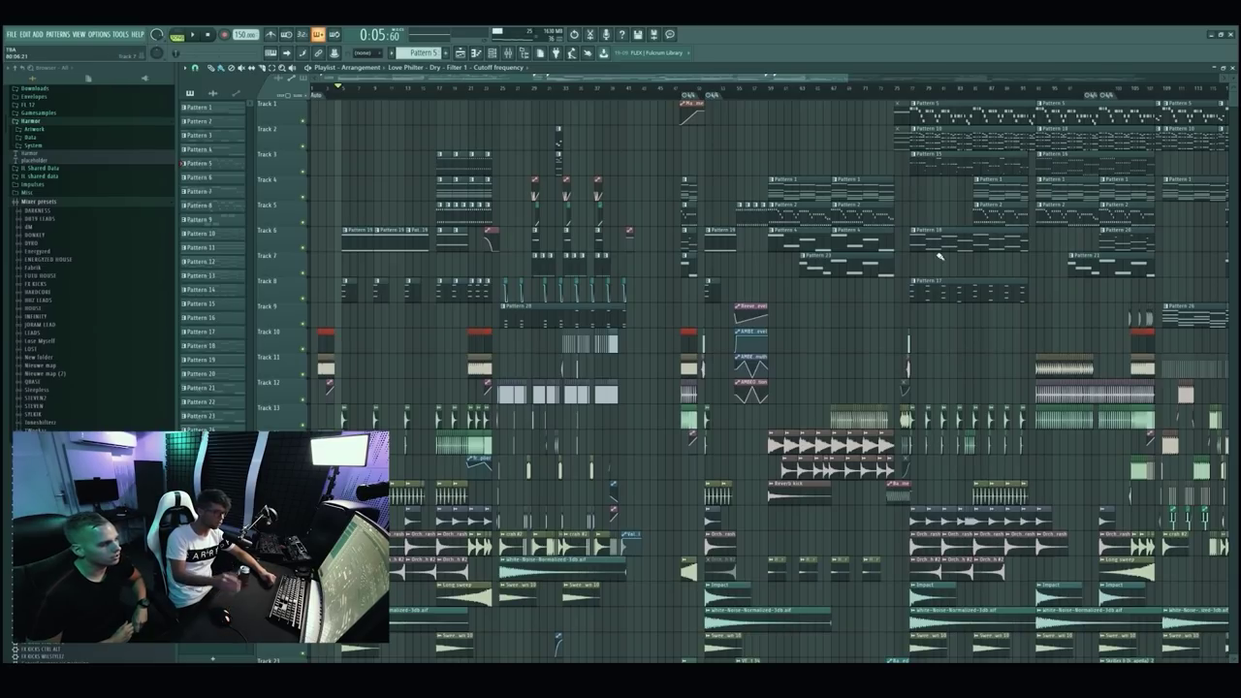
scroll(477, 415, "up", 8)
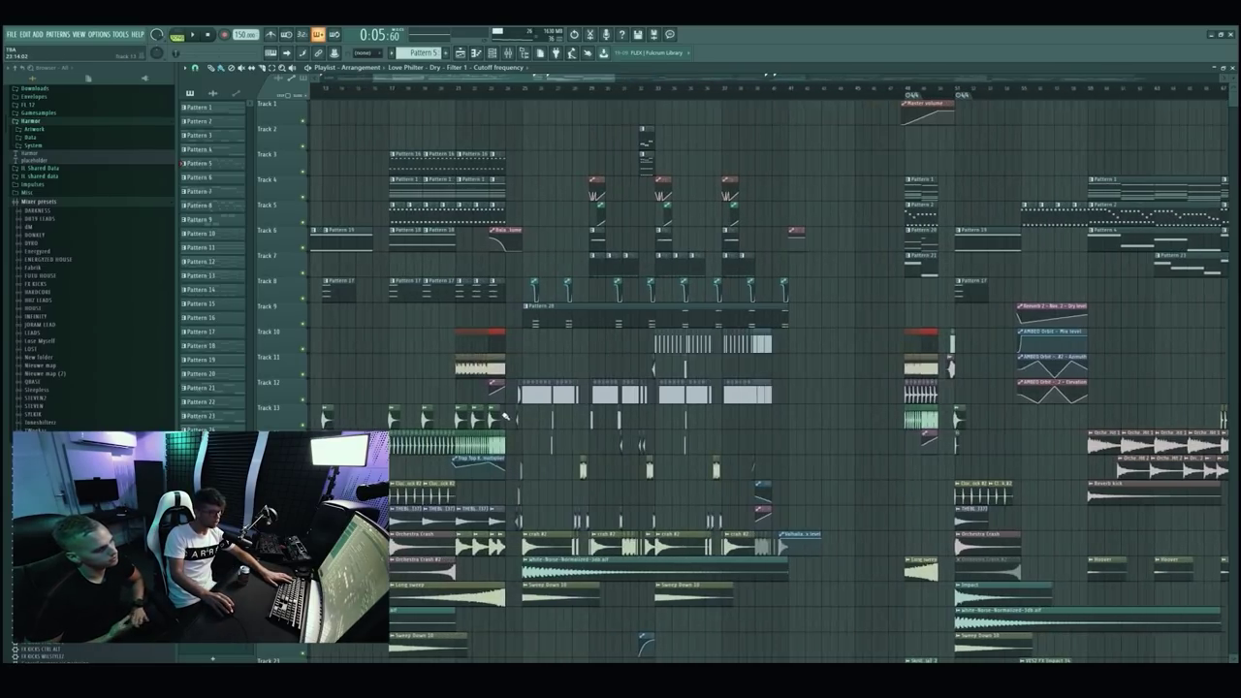
scroll(537, 403, "down", 3)
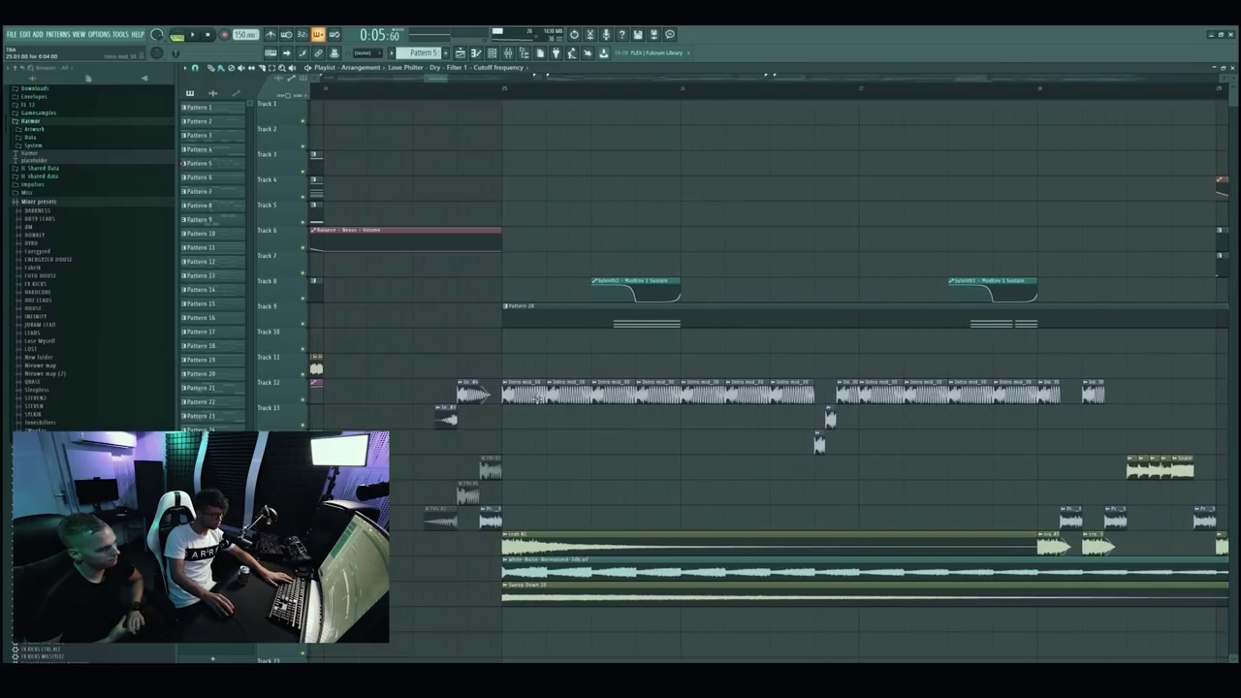
scroll(553, 400, "down", 3)
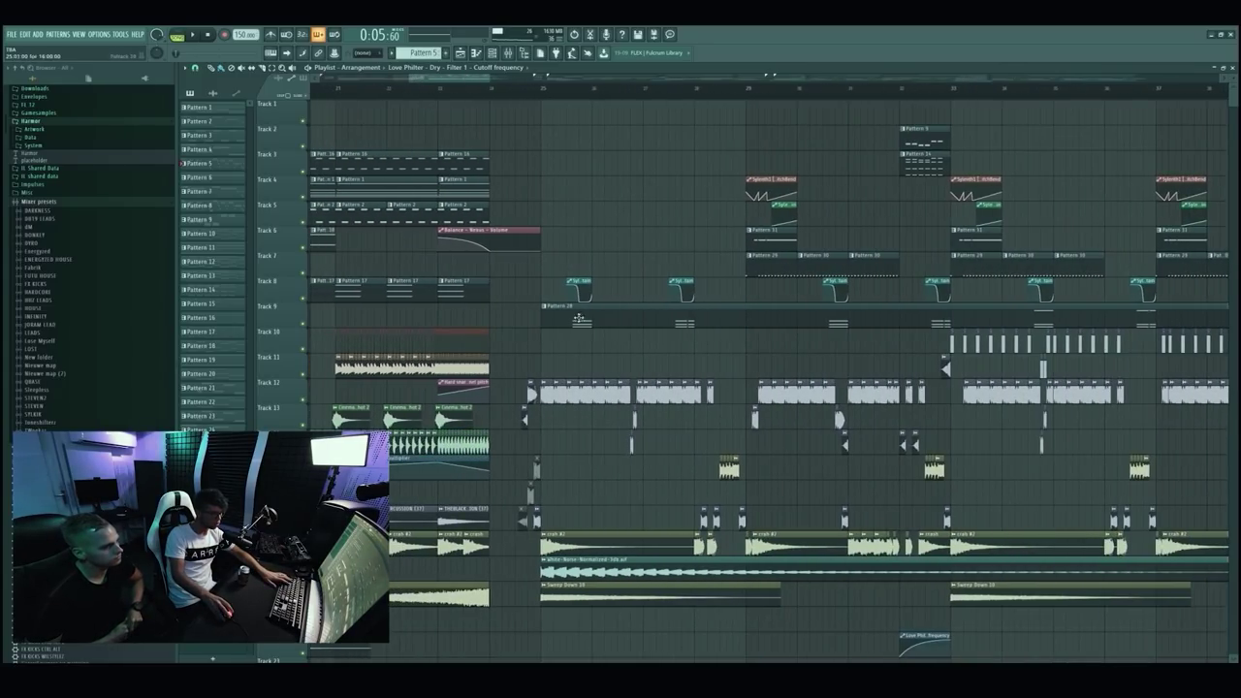
Open Pattern 28 to inspect and play its notes, along with its Sylenth1 synth and mixer effect chain.
key("F9")
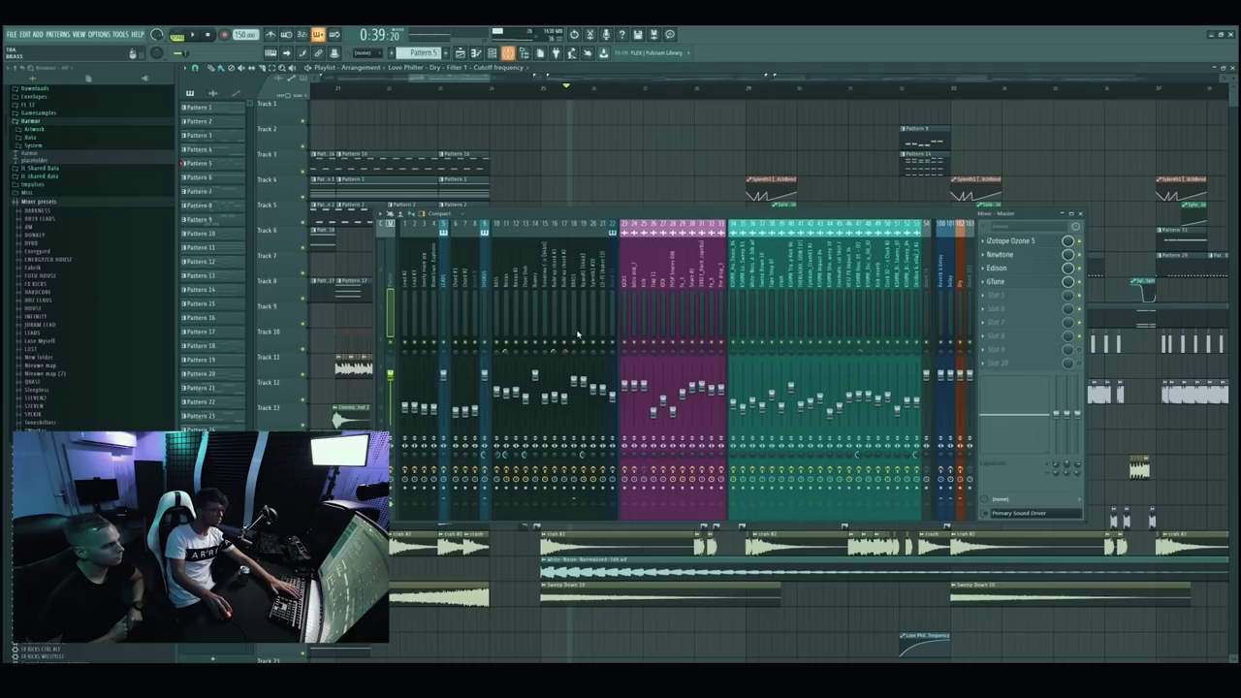
key("F9")
double_click(575, 319)
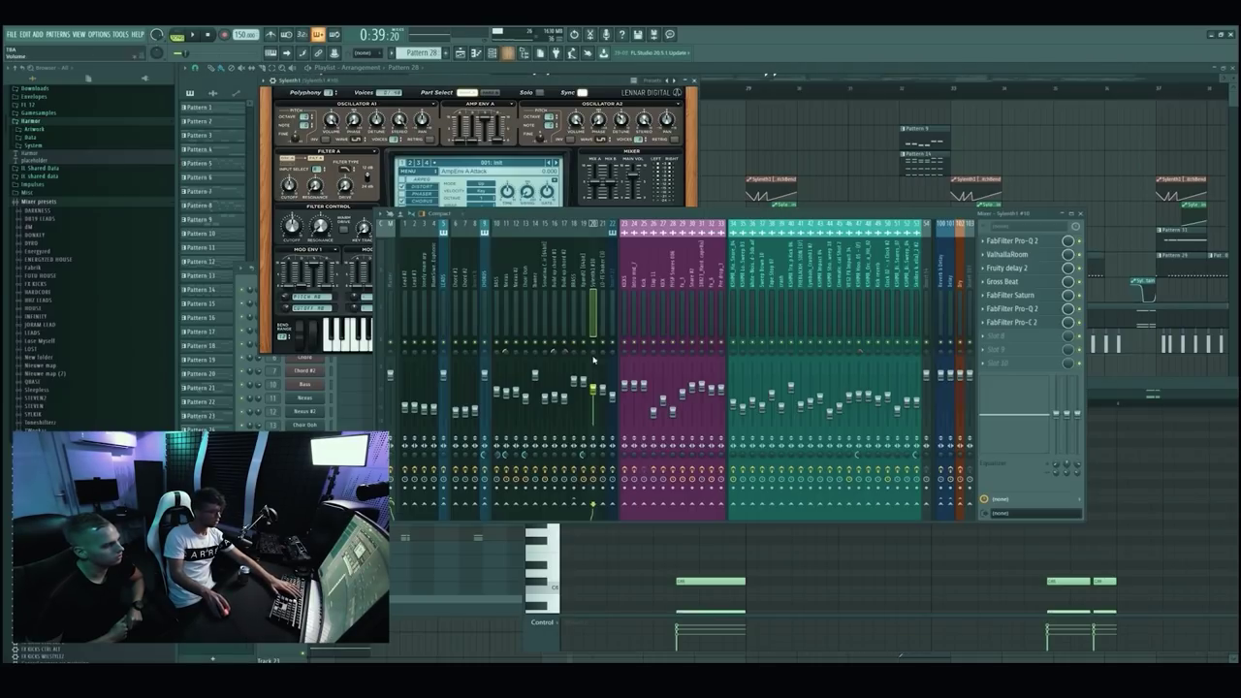
key("space")
left_click(758, 152)
key("space")
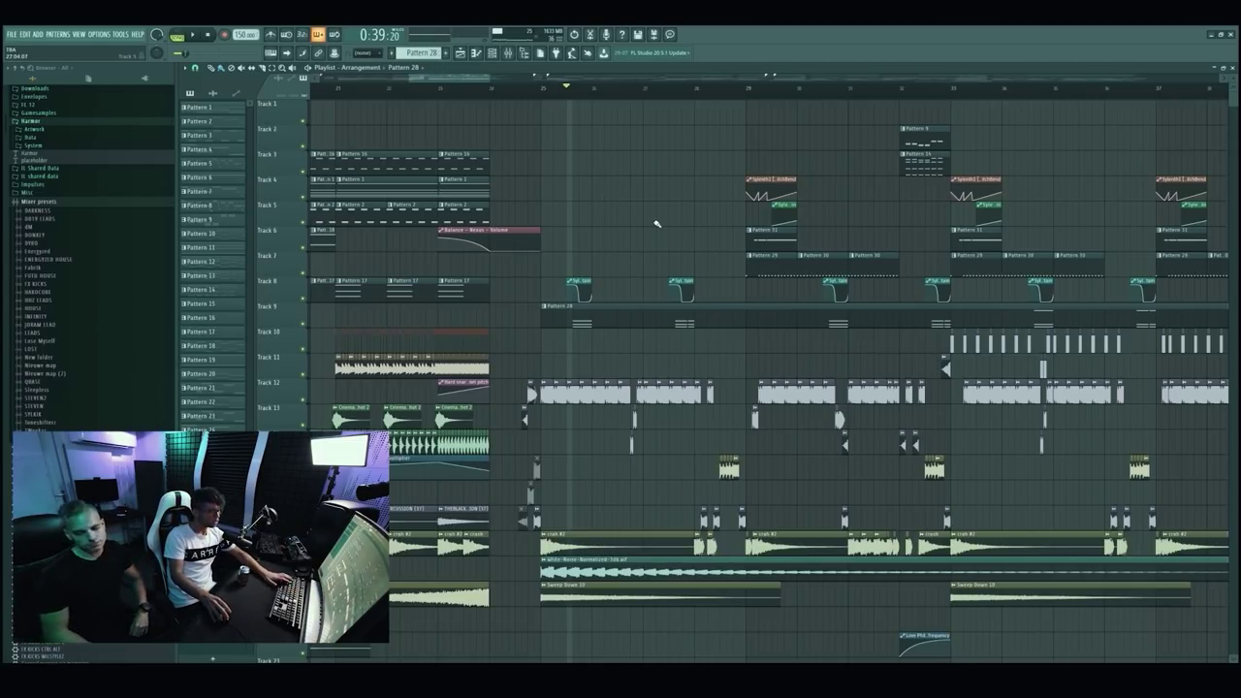
Set the playback position to bar 32, at the start of the short clips on Tracks 2 and 3.
scroll(656, 224, "down", 5)
scroll(620, 264, "up", 2)
scroll(608, 289, "down", 2)
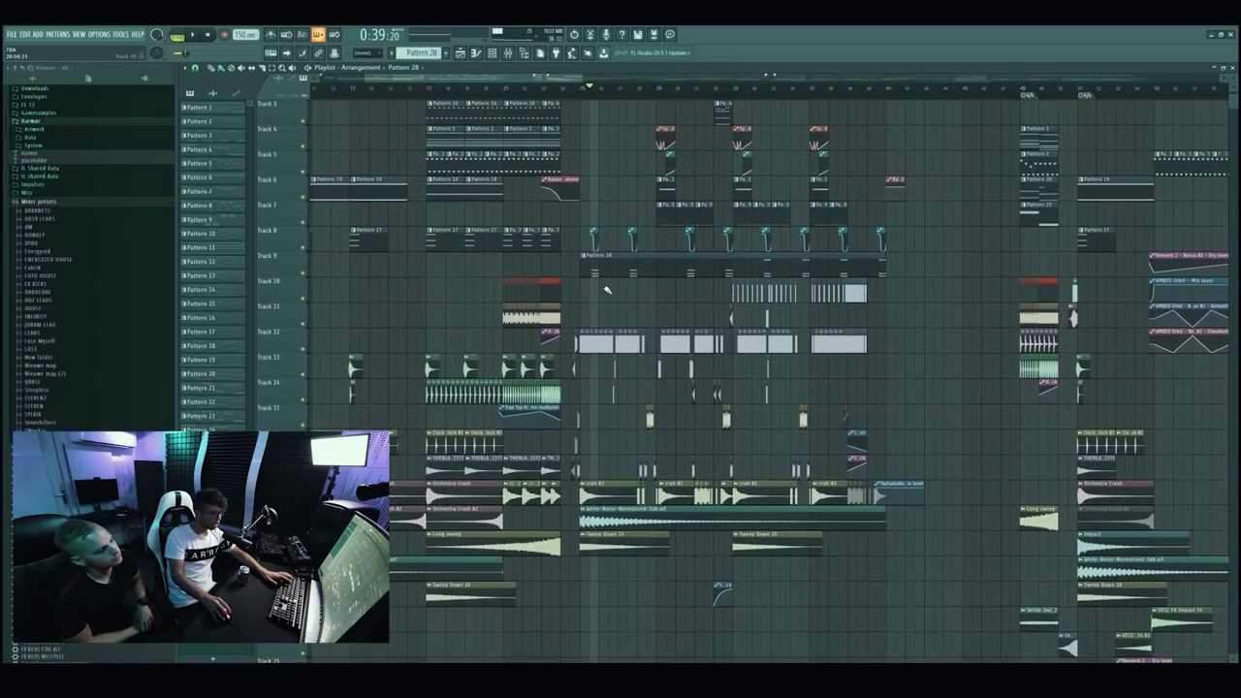
scroll(606, 289, "up", 3)
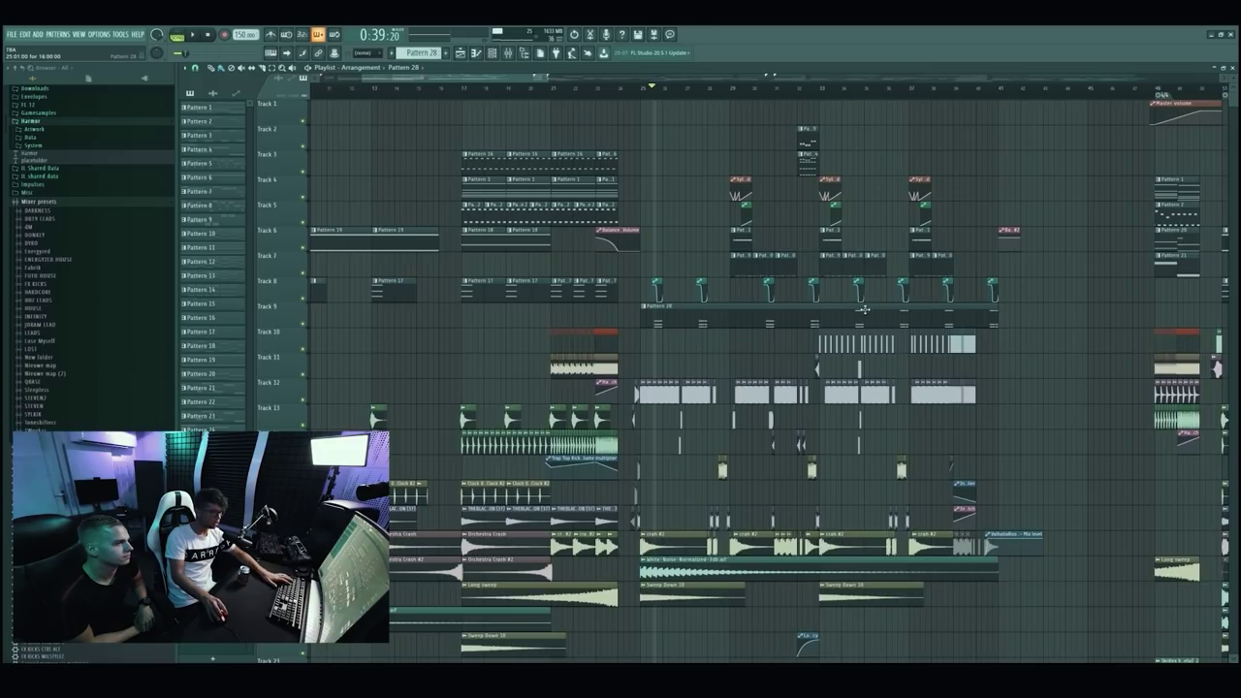
scroll(863, 309, "up", 3)
left_click(701, 89)
Check the mixer's instrument tracks against the playlist clips around bar 32.
key("F9")
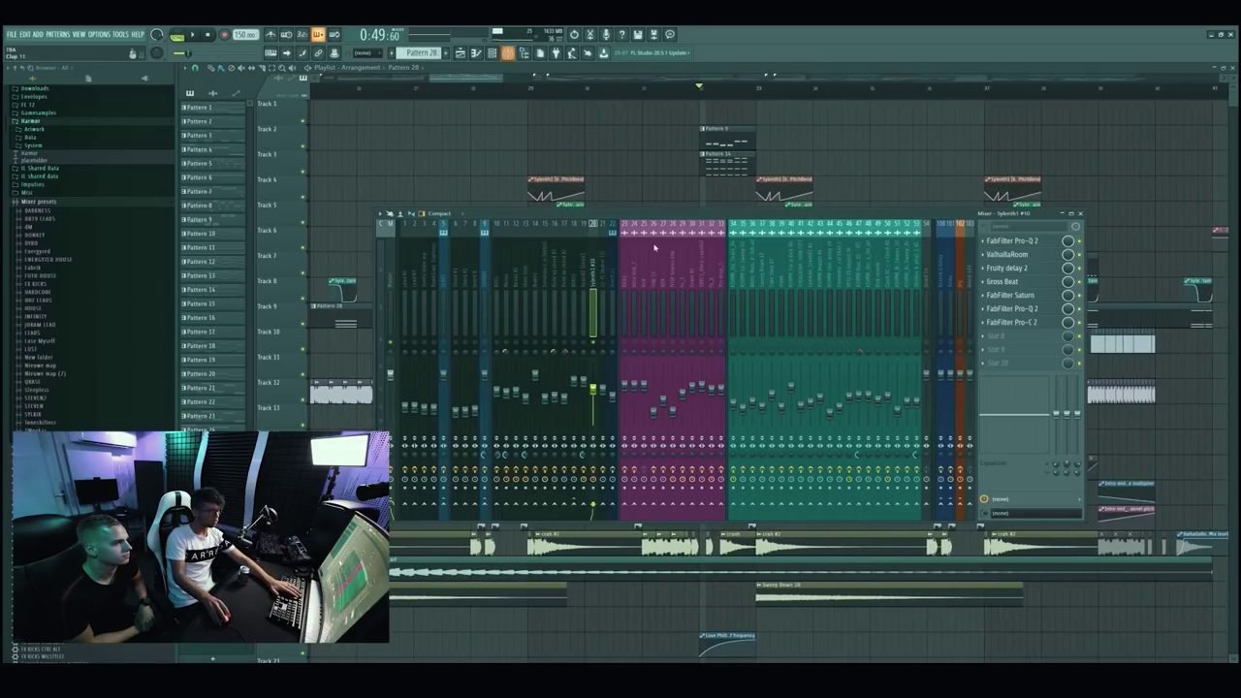
key("F9")
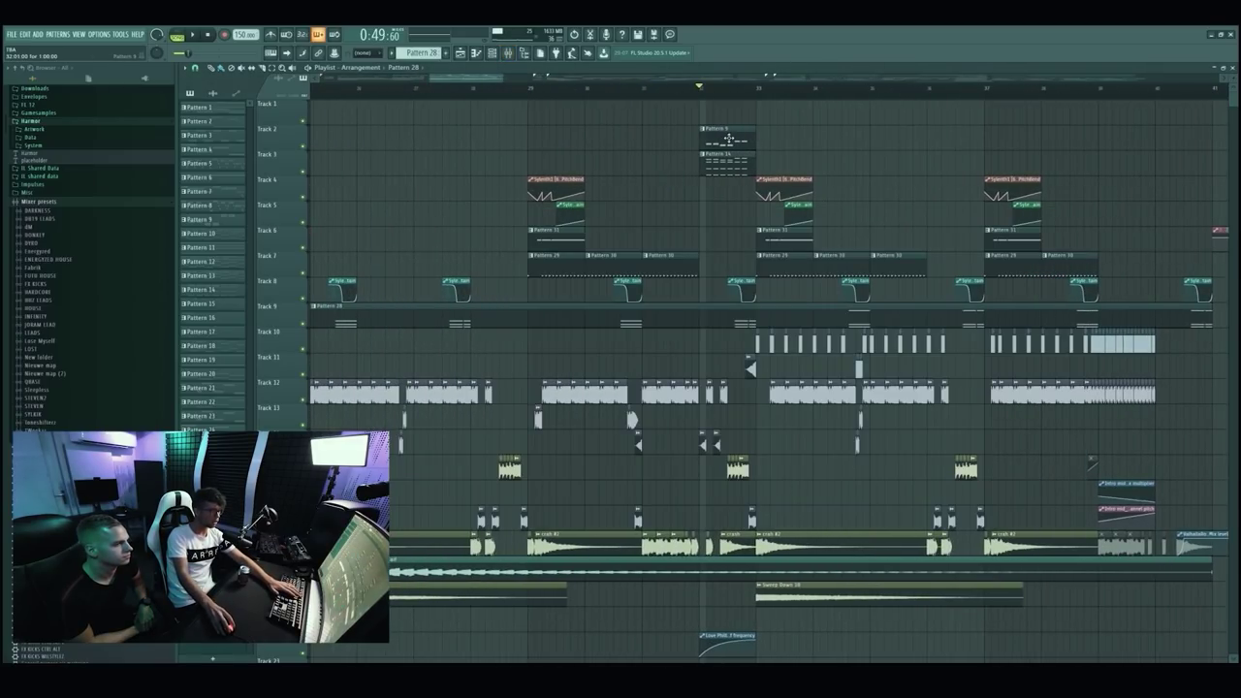
key("F9")
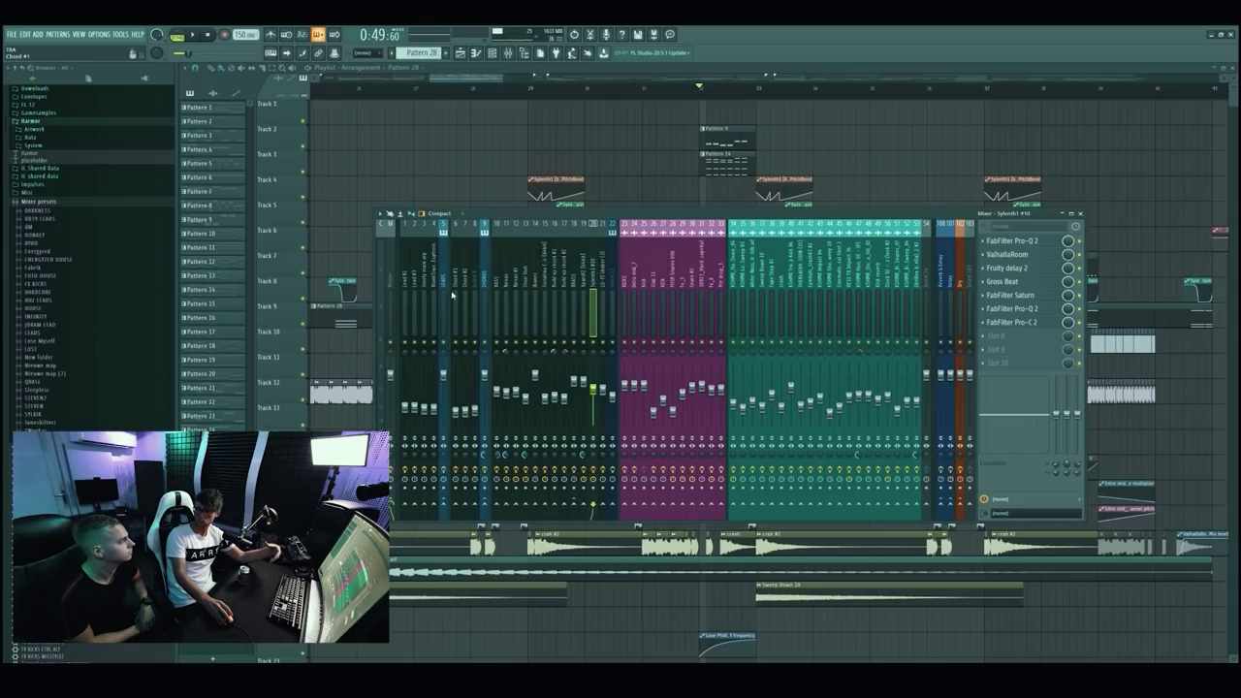
key("F9")
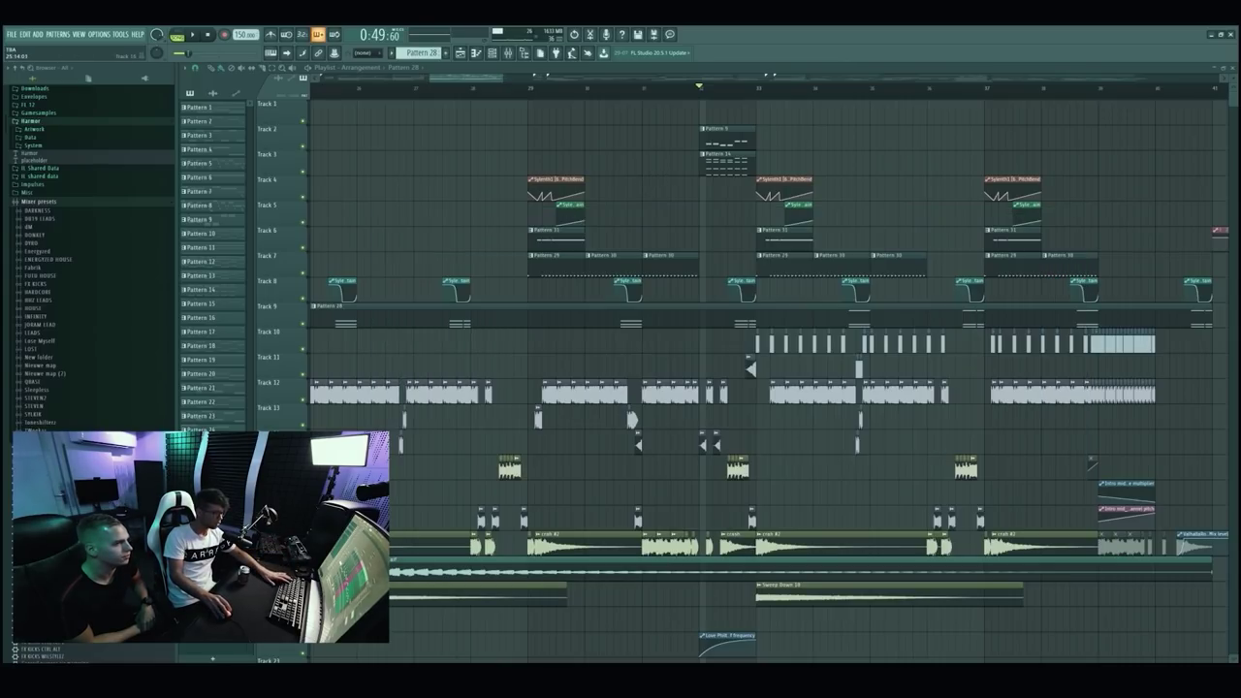
Move the playback position to the start of the intro's Pattern 19 near bar 5 and play from there.
scroll(628, 237, "down", 6)
scroll(628, 237, "down", 5)
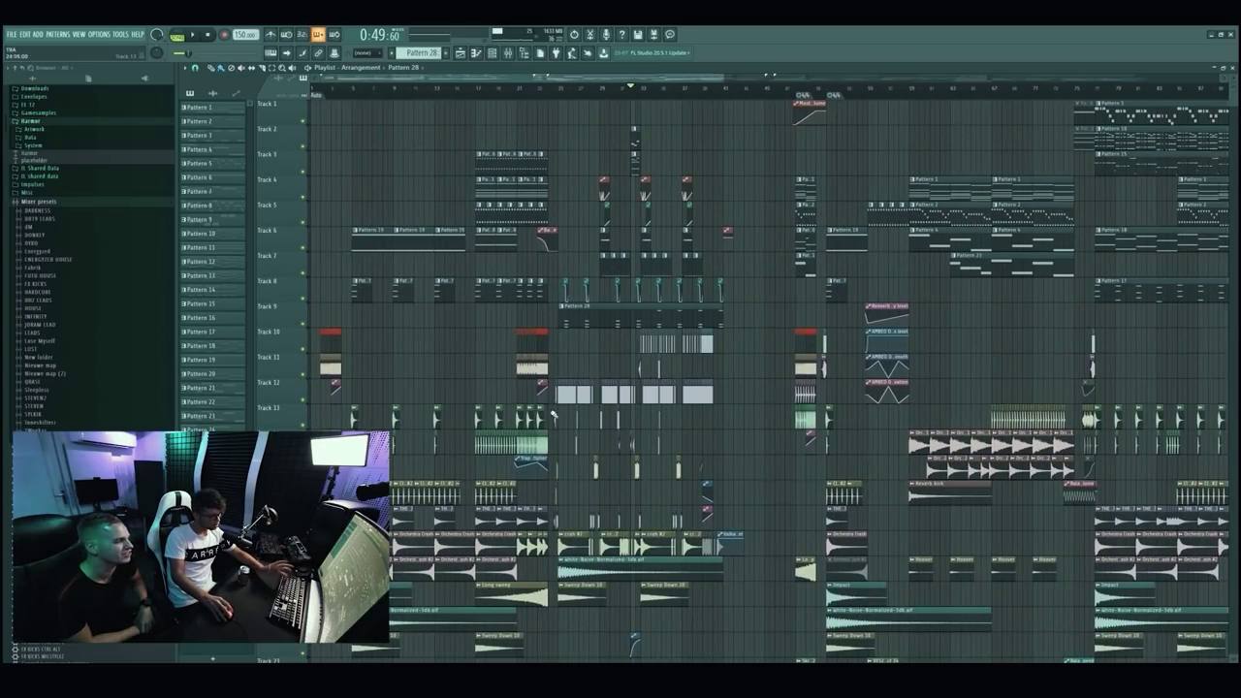
left_click(355, 89)
key("space")
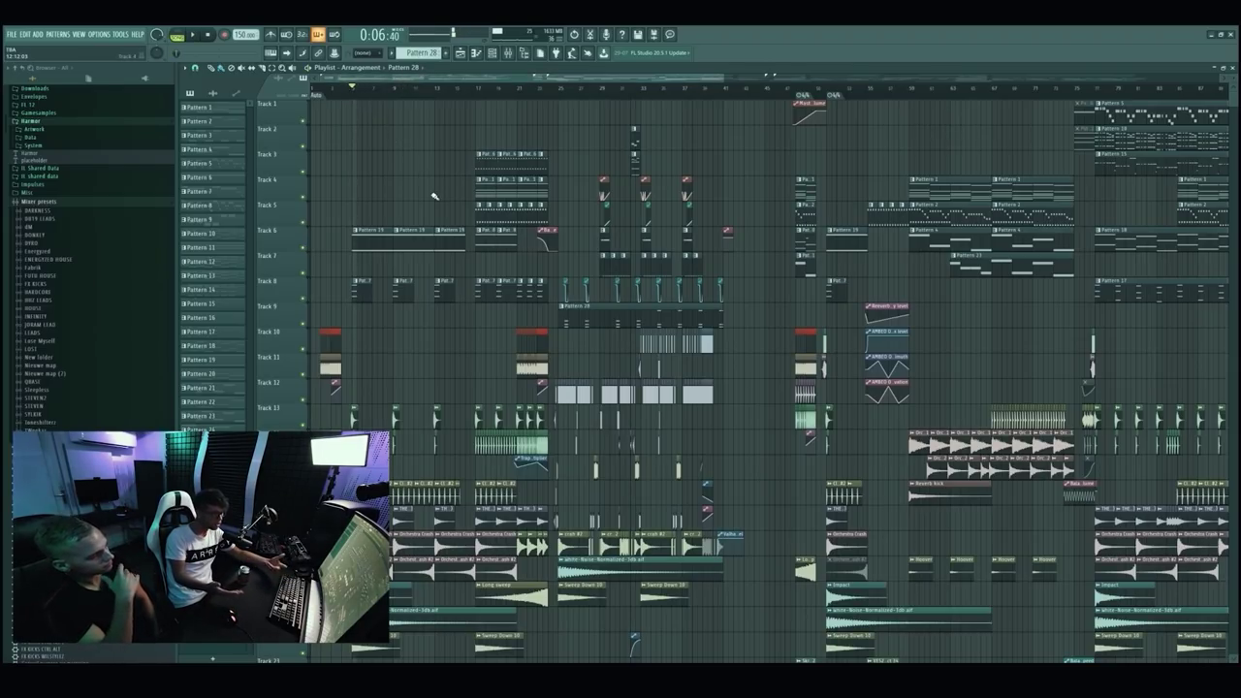
Set the playback position to bar 55, at the start of the short Track 5 clips in the breakdown, and play from there.
scroll(631, 236, "down", 3)
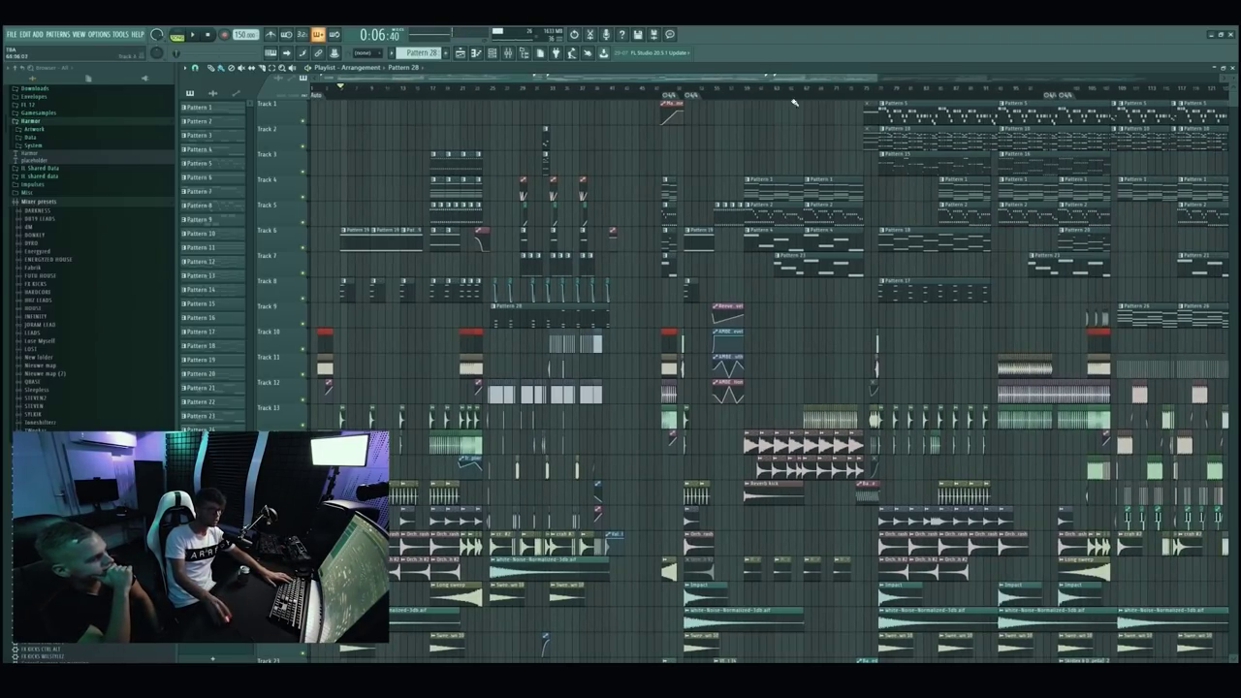
scroll(692, 179, "up", 5)
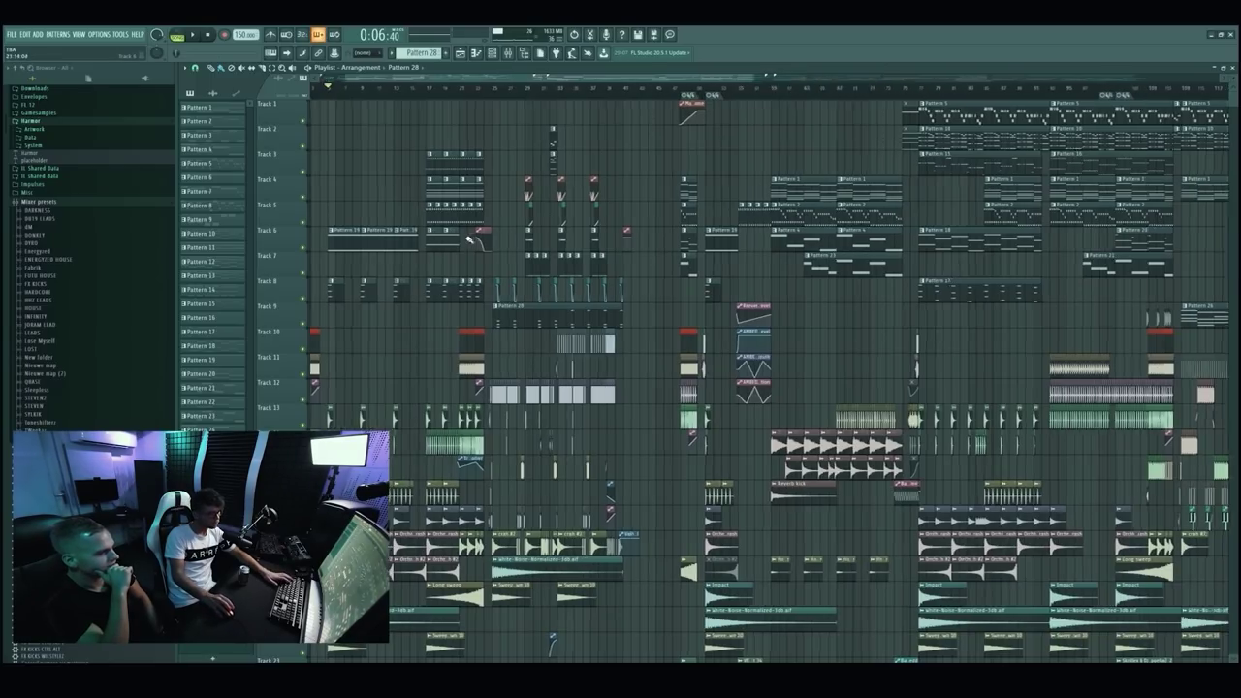
scroll(692, 179, "down", 3)
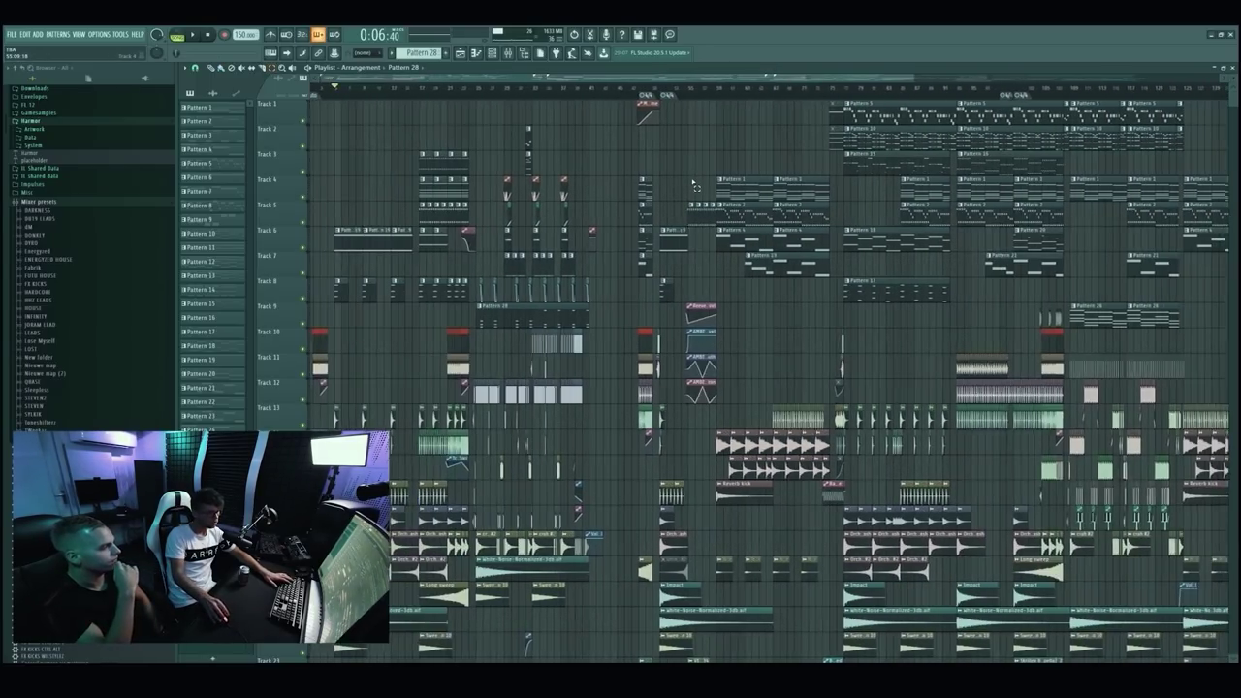
scroll(669, 145, "up", 3)
left_click(636, 90)
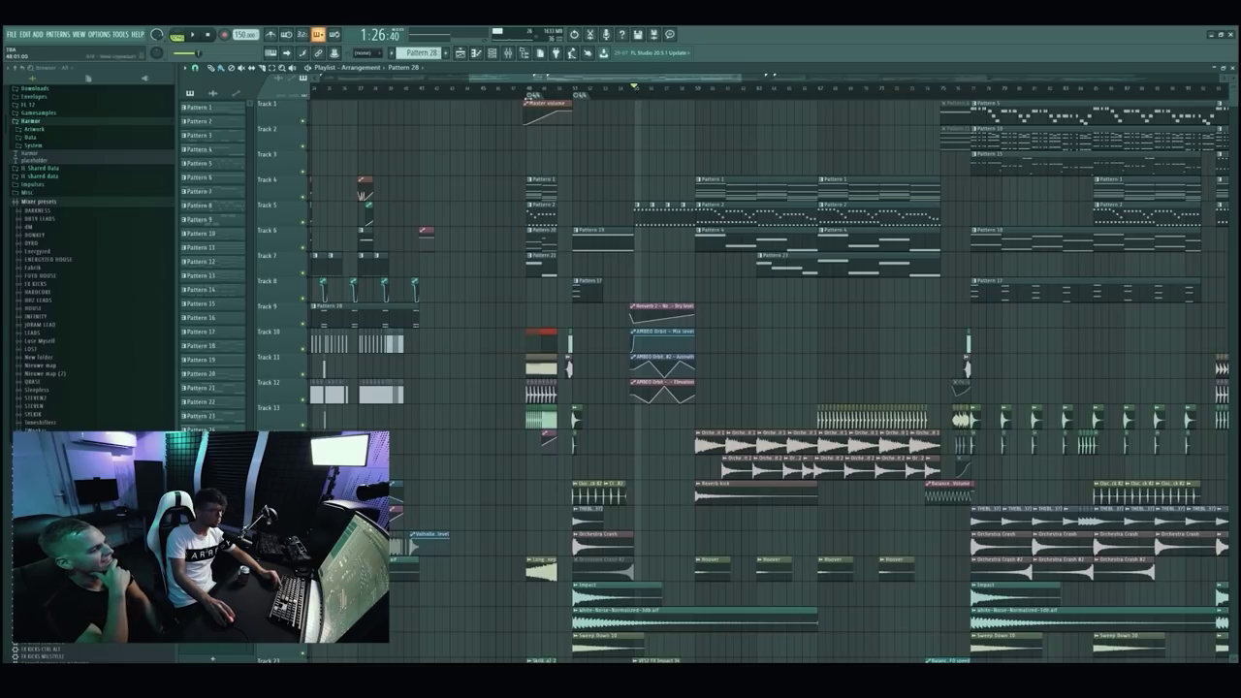
Follow the playback through the breakdown's Pattern 1, 2 and 4 clips into the section starting at bar 77.
scroll(679, 146, "down", 4)
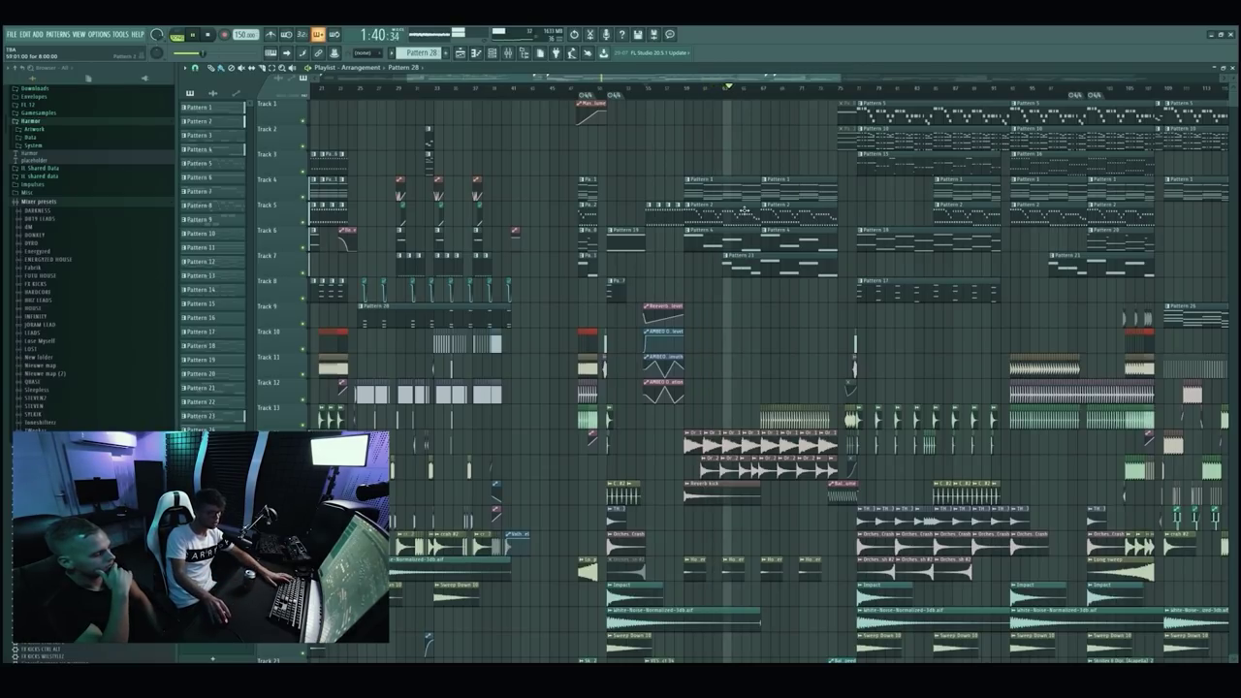
scroll(743, 210, "up", 2)
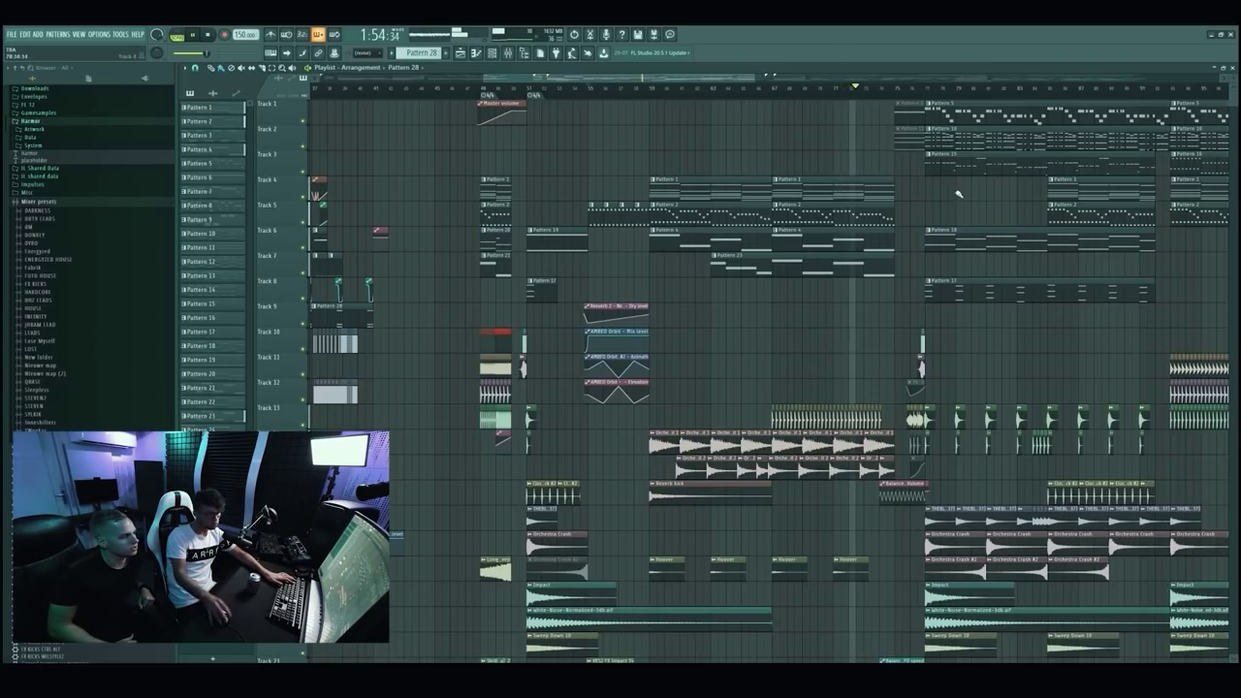
scroll(940, 227, "down", 5)
scroll(940, 228, "up", 6)
scroll(934, 225, "down", 2)
scroll(933, 225, "up", 3)
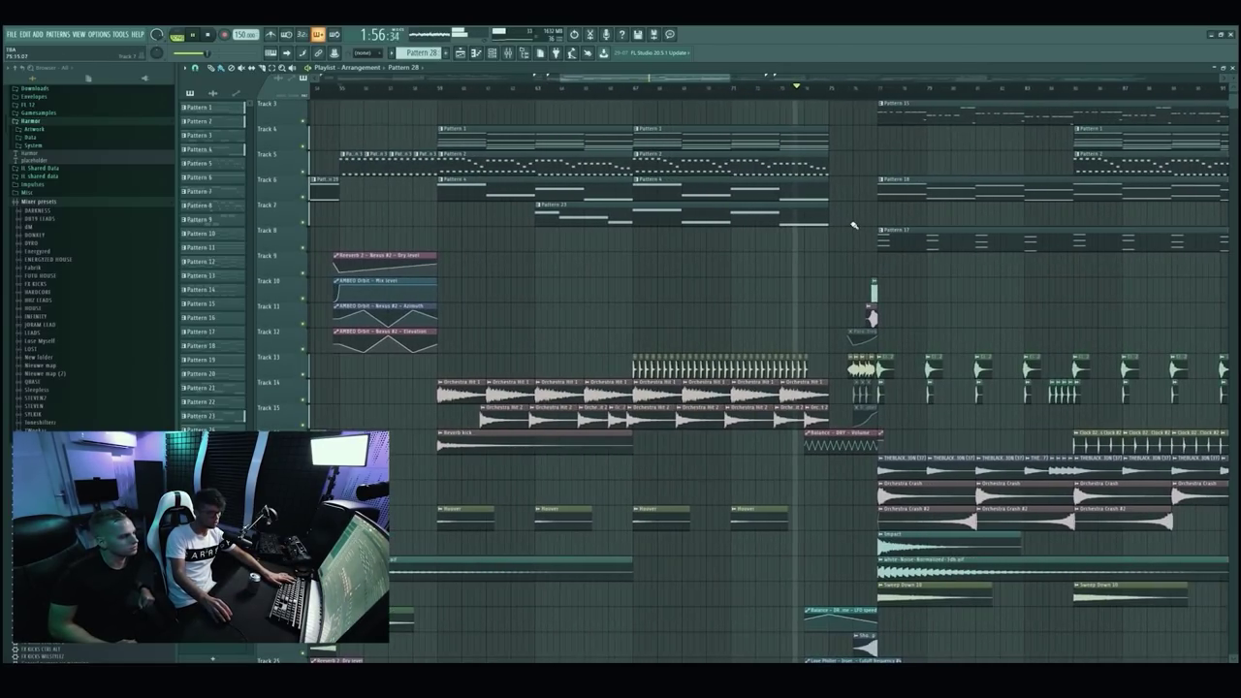
scroll(853, 224, "down", 2)
scroll(867, 216, "down", 2)
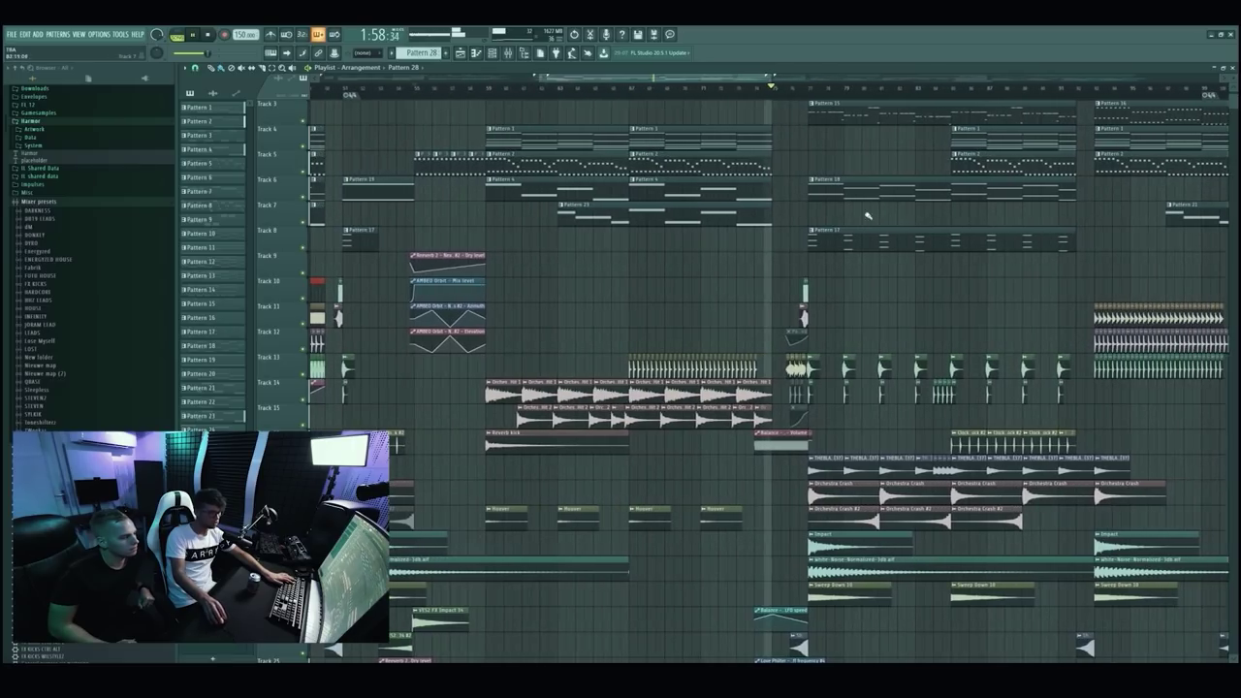
scroll(717, 182, "up", 2)
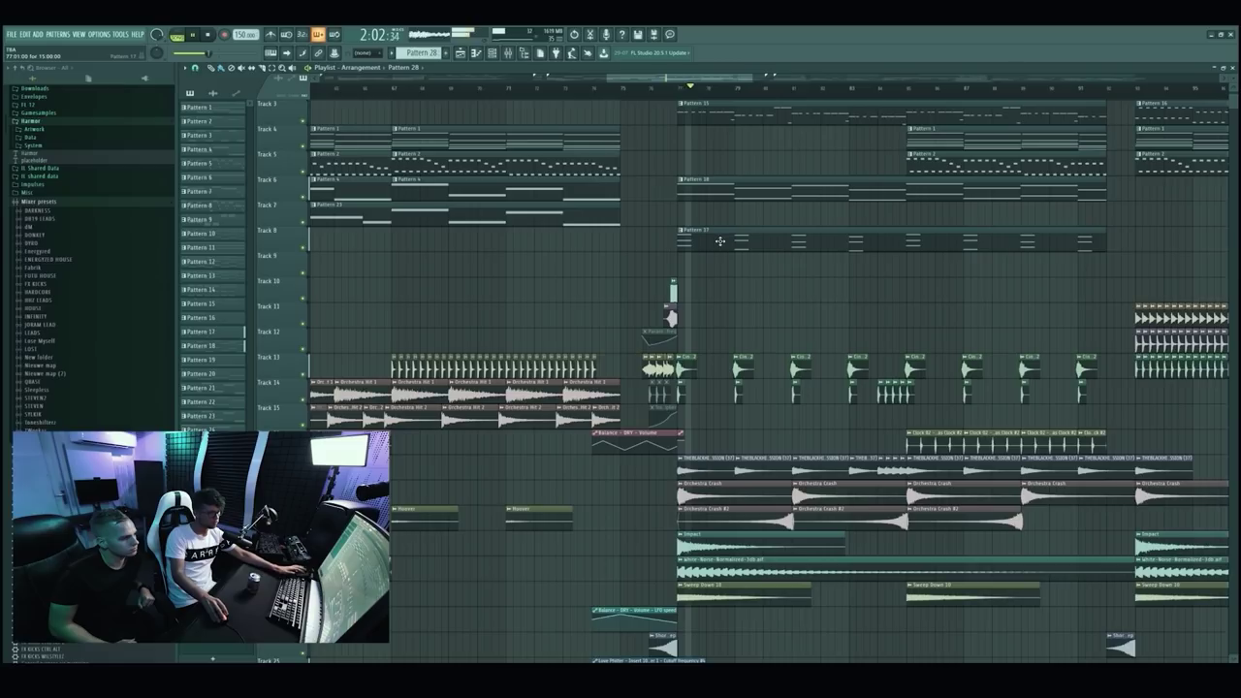
Stop playback and set the playback position to bar 77, where Pattern 5 begins on Track 1.
scroll(787, 297, "up", 2)
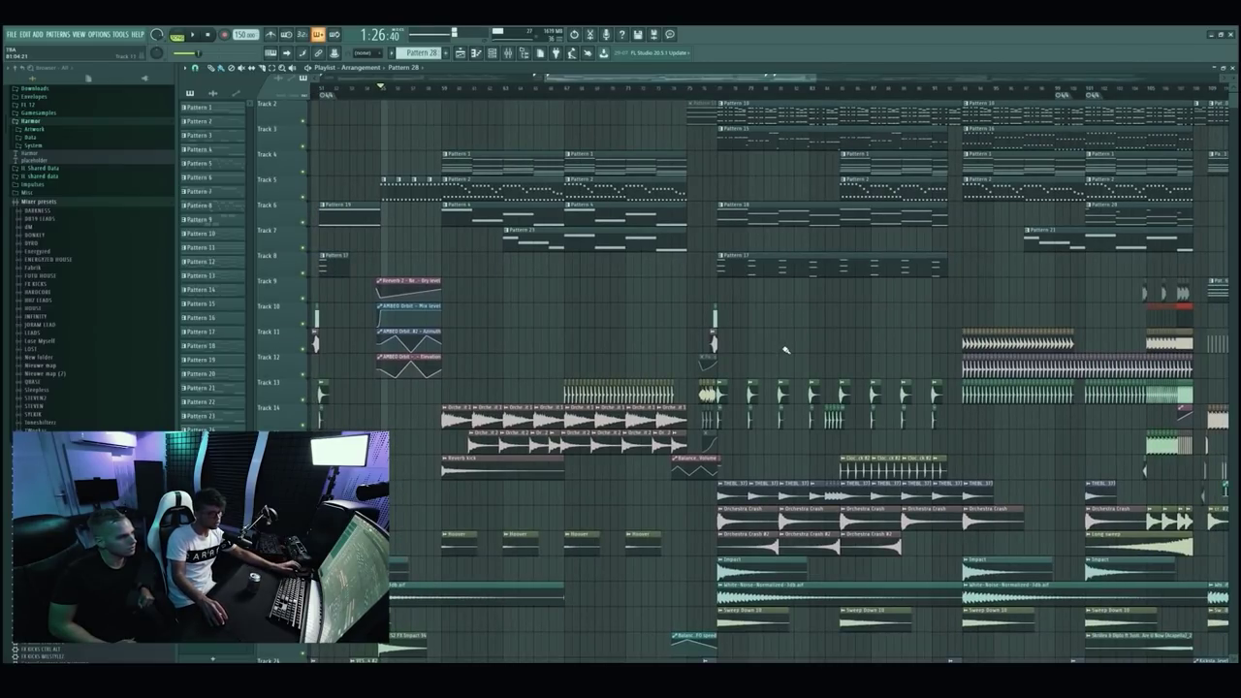
scroll(786, 350, "up", 1)
scroll(812, 290, "down", 3)
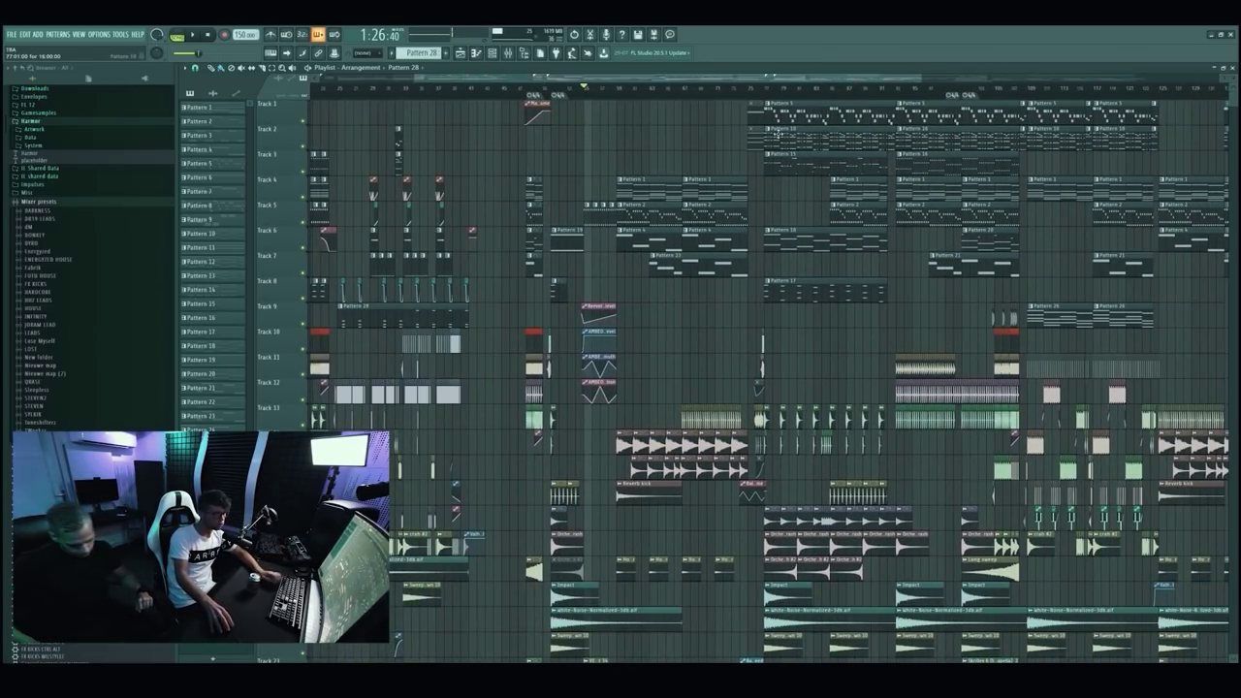
scroll(778, 132, "up", 1)
scroll(783, 132, "up", 1)
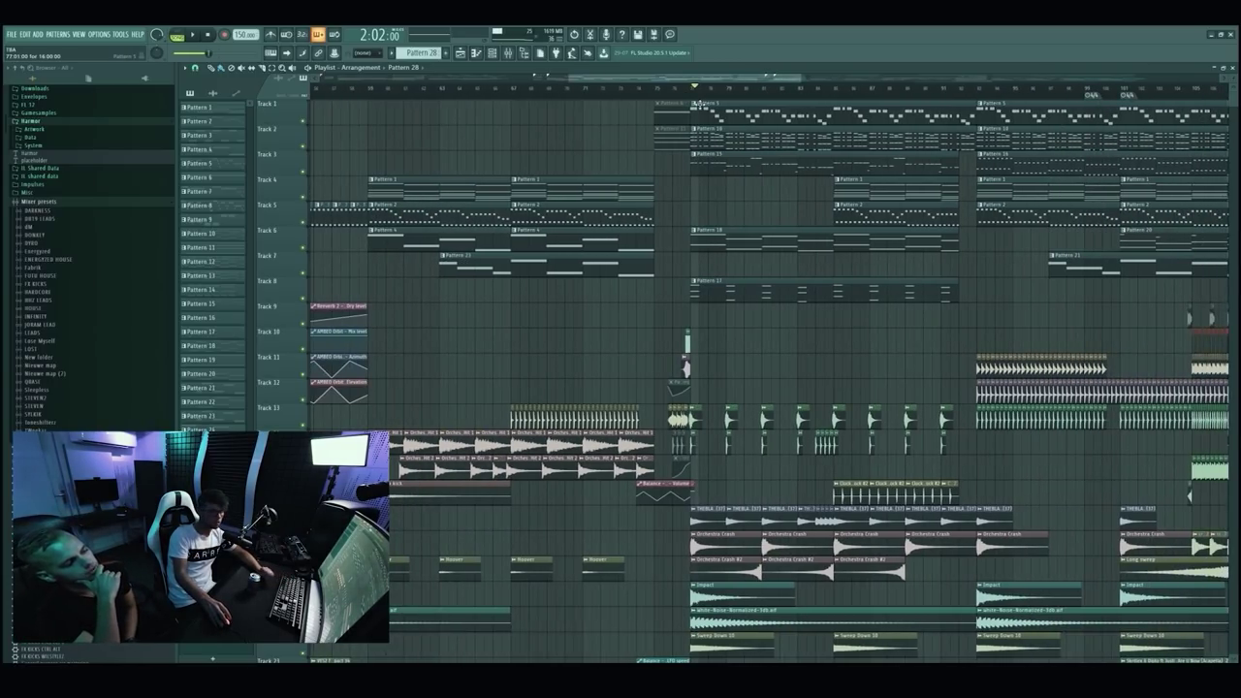
Open Pattern 5 from Track 1 to inspect its Lead notes in the piano roll, and close it again.
scroll(790, 161, "down", 4)
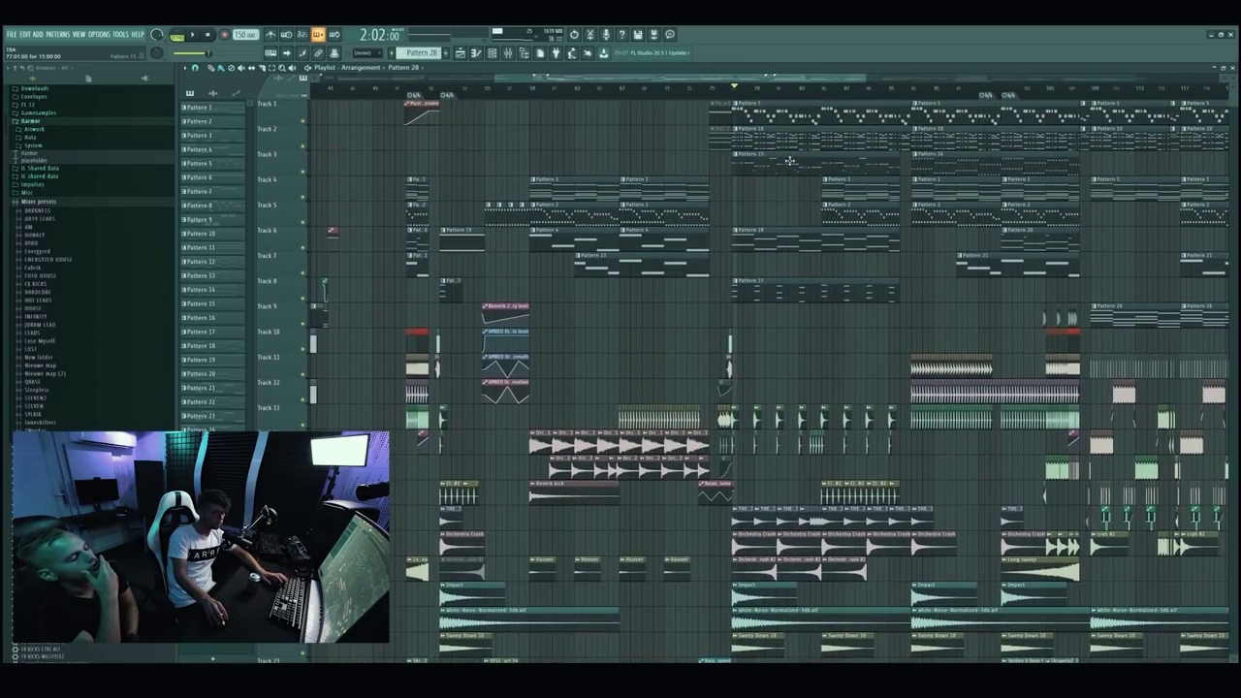
left_click_drag(746, 83, 592, 87)
left_click_drag(567, 83, 637, 85)
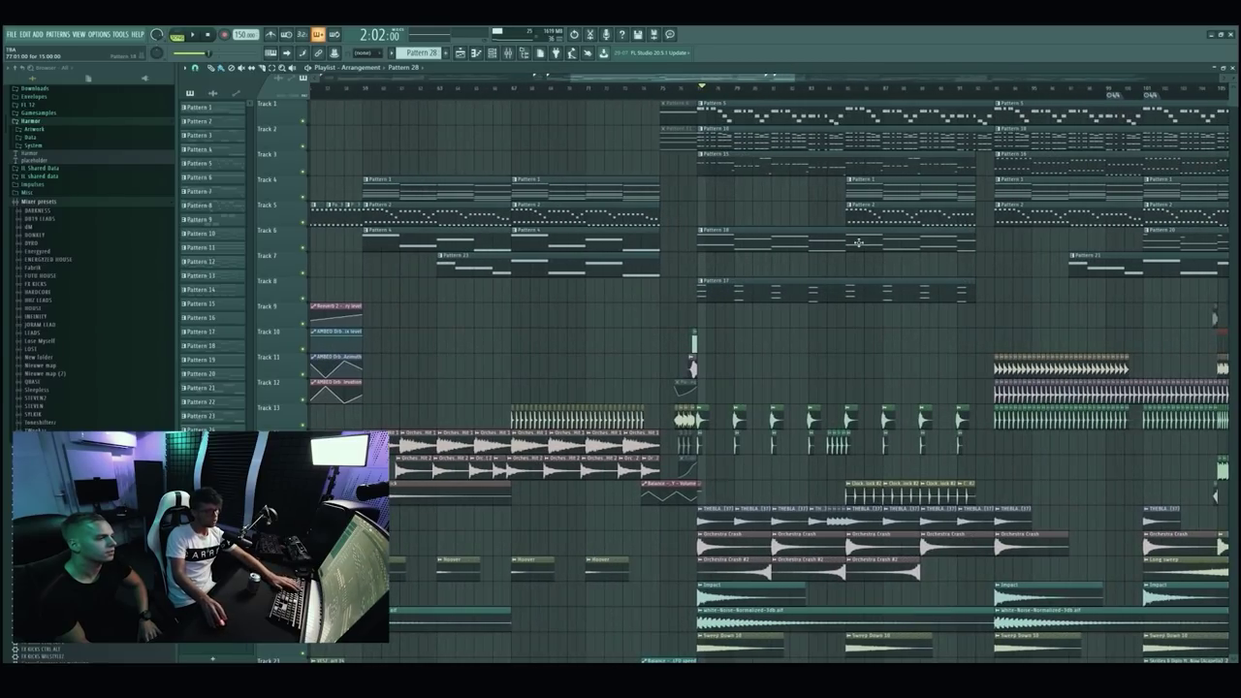
double_click(757, 119)
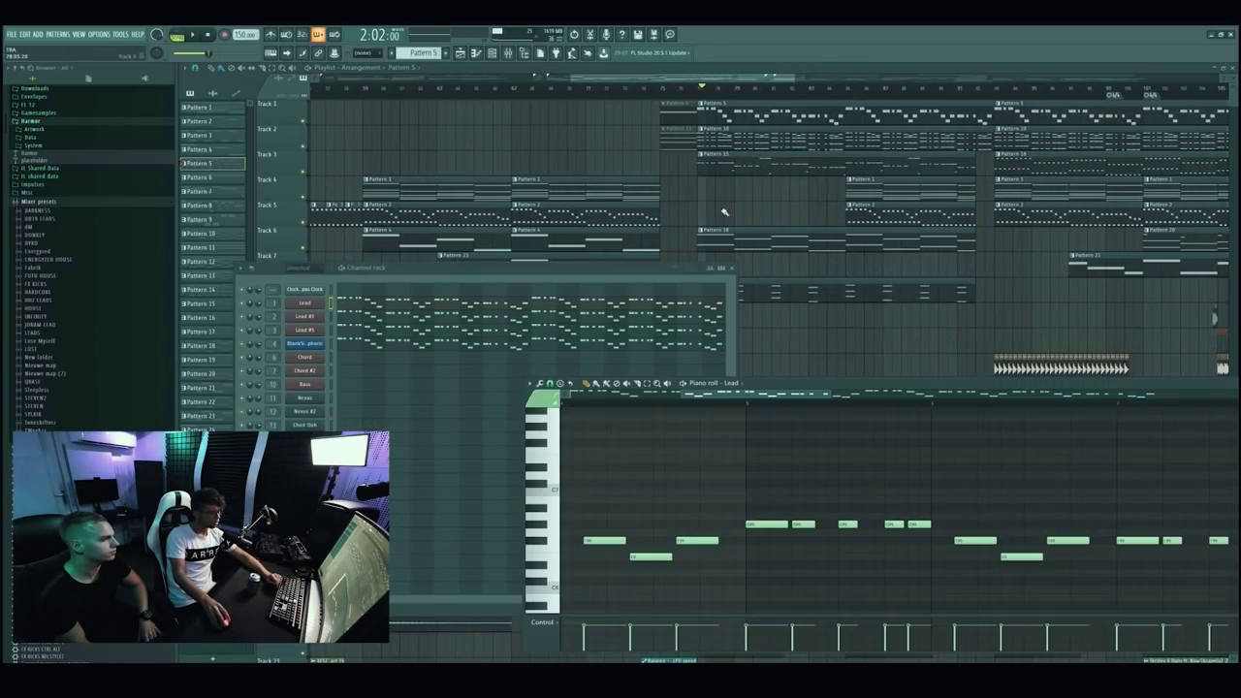
right_click(760, 218)
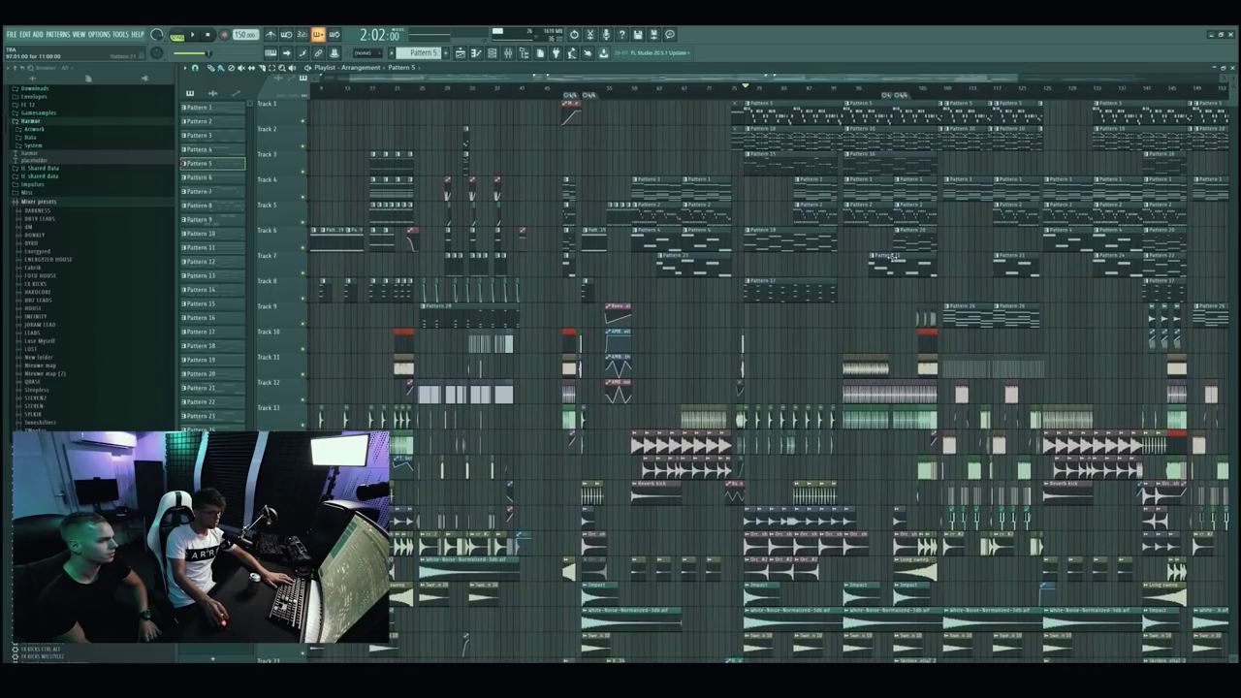
Return the playback position to the intro near bar 5 and play it briefly.
scroll(893, 258, "up", 3)
scroll(679, 193, "left", 5)
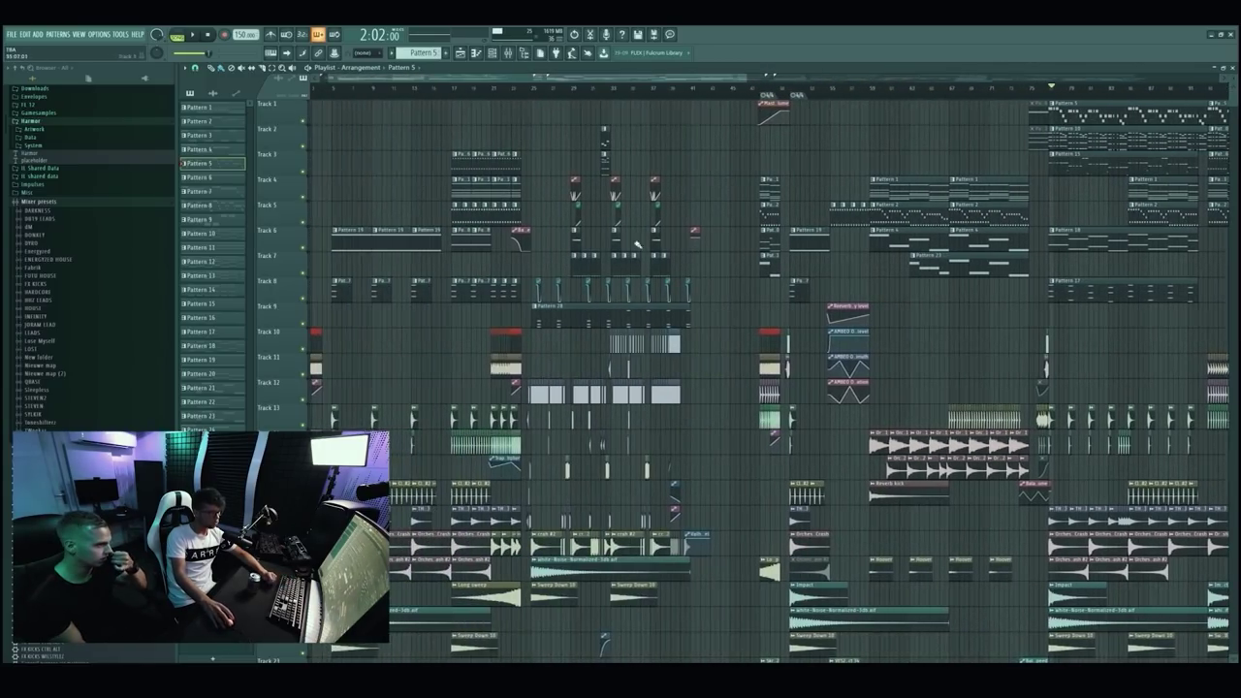
scroll(703, 387, "down", 3)
scroll(718, 362, "up", 3)
scroll(713, 362, "down", 7)
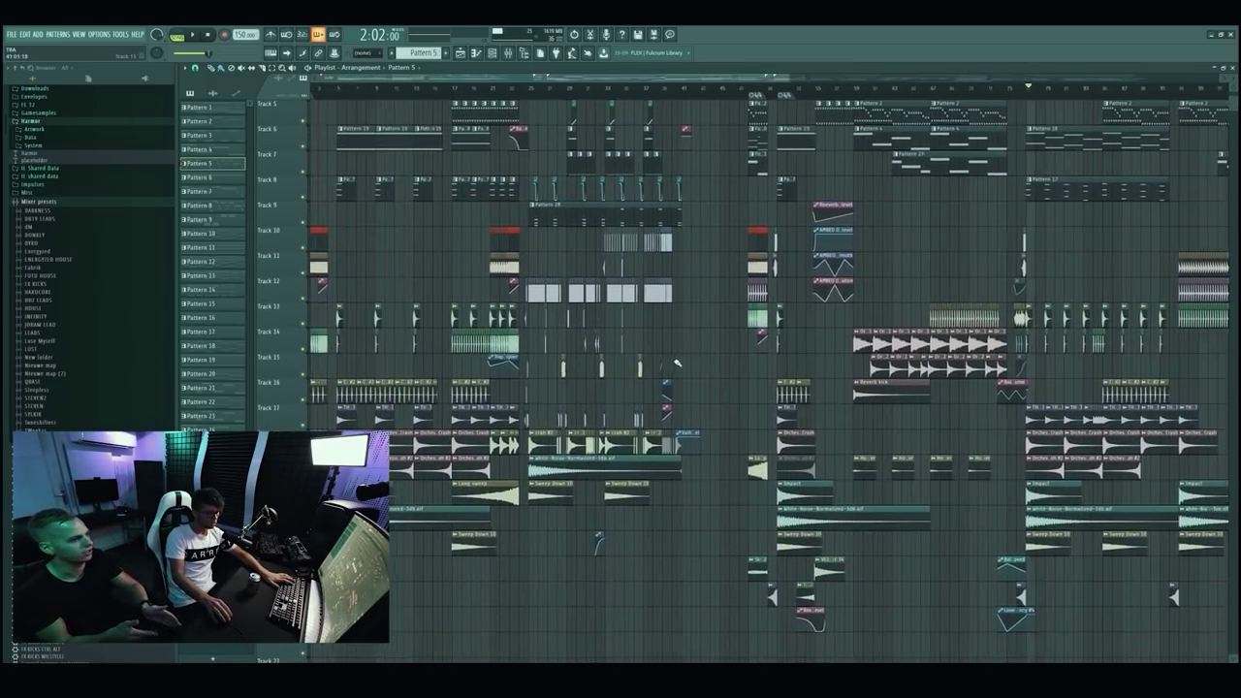
scroll(323, 444, "up", 2)
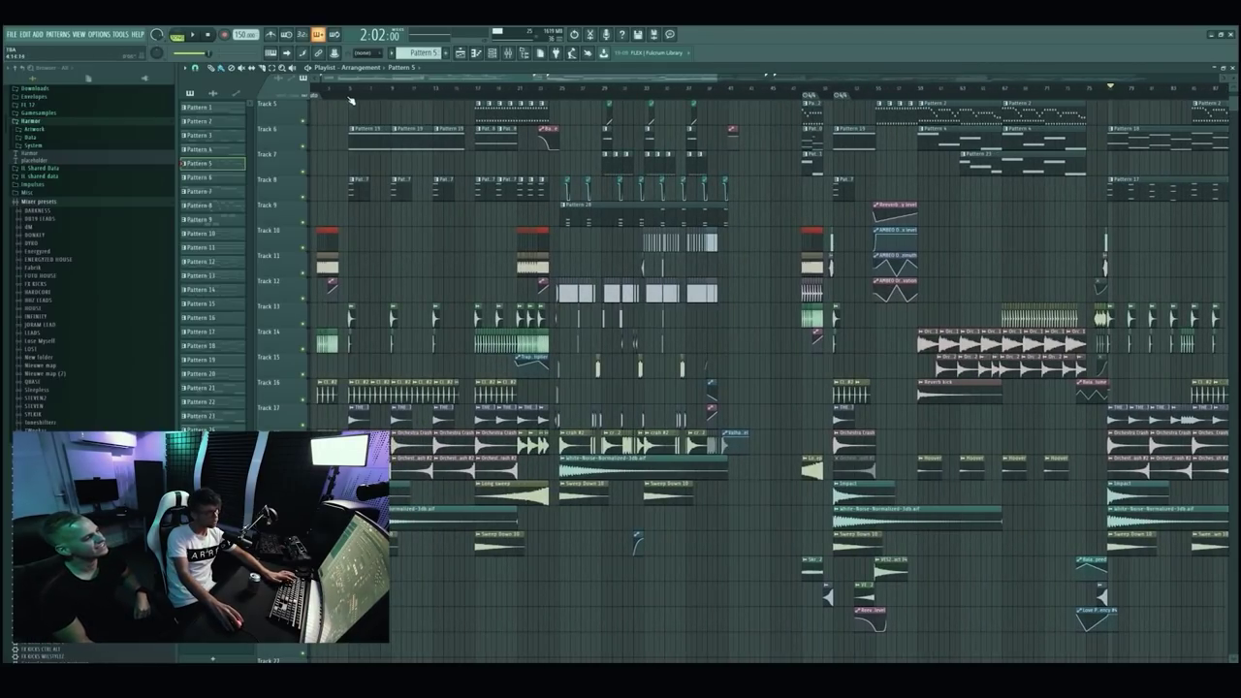
scroll(421, 155, "down", 3)
scroll(601, 184, "up", 3)
key("space")
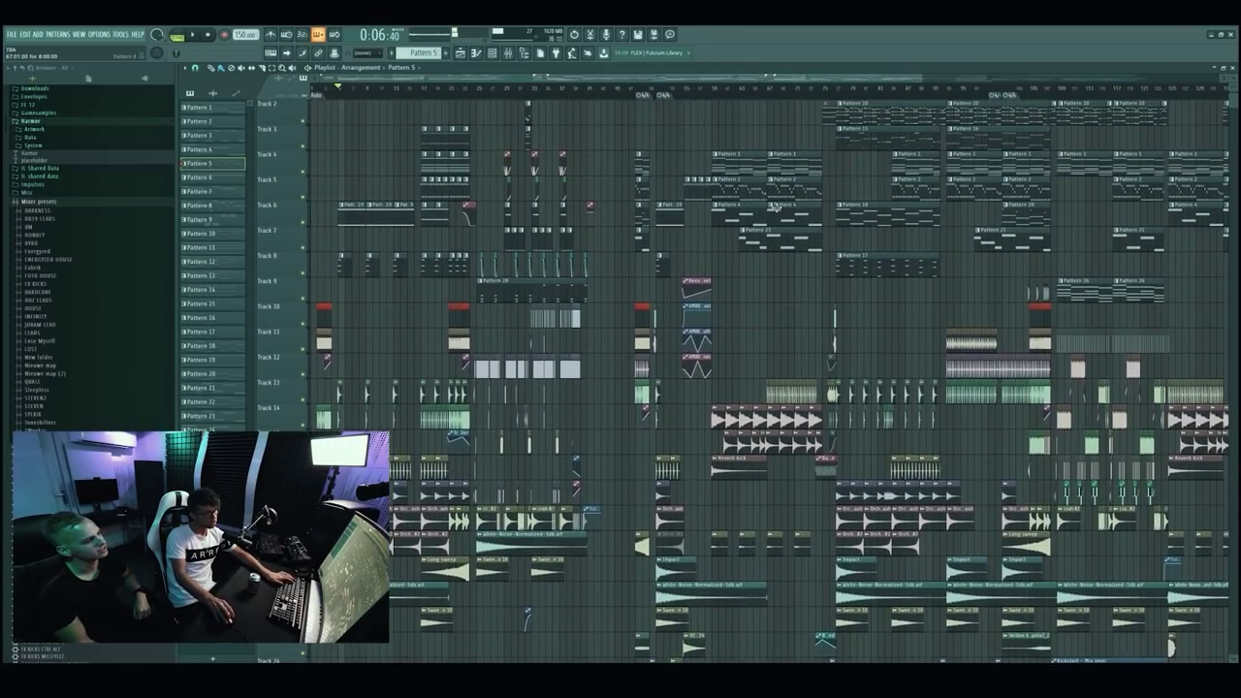
Play the section from the first Cinematic Vocal Shot 2 clip on Track 13, near bar 77.
scroll(855, 220, "up", 5)
scroll(855, 220, "up", 5)
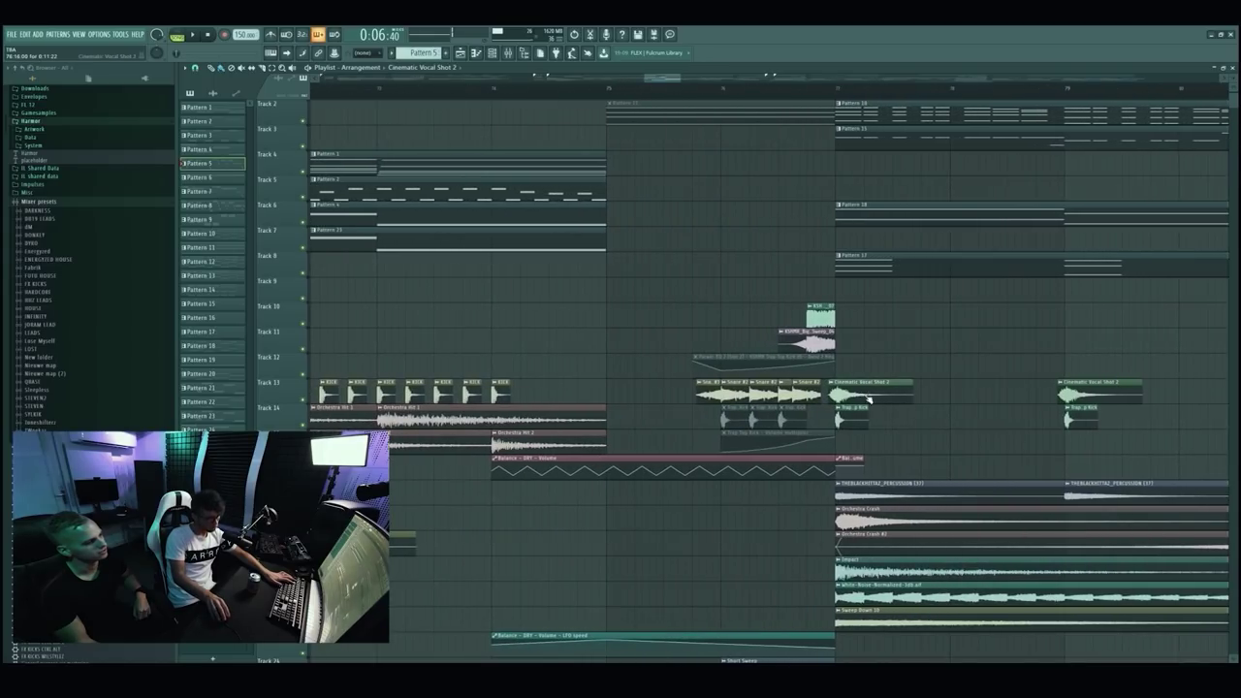
scroll(853, 233, "down", 3)
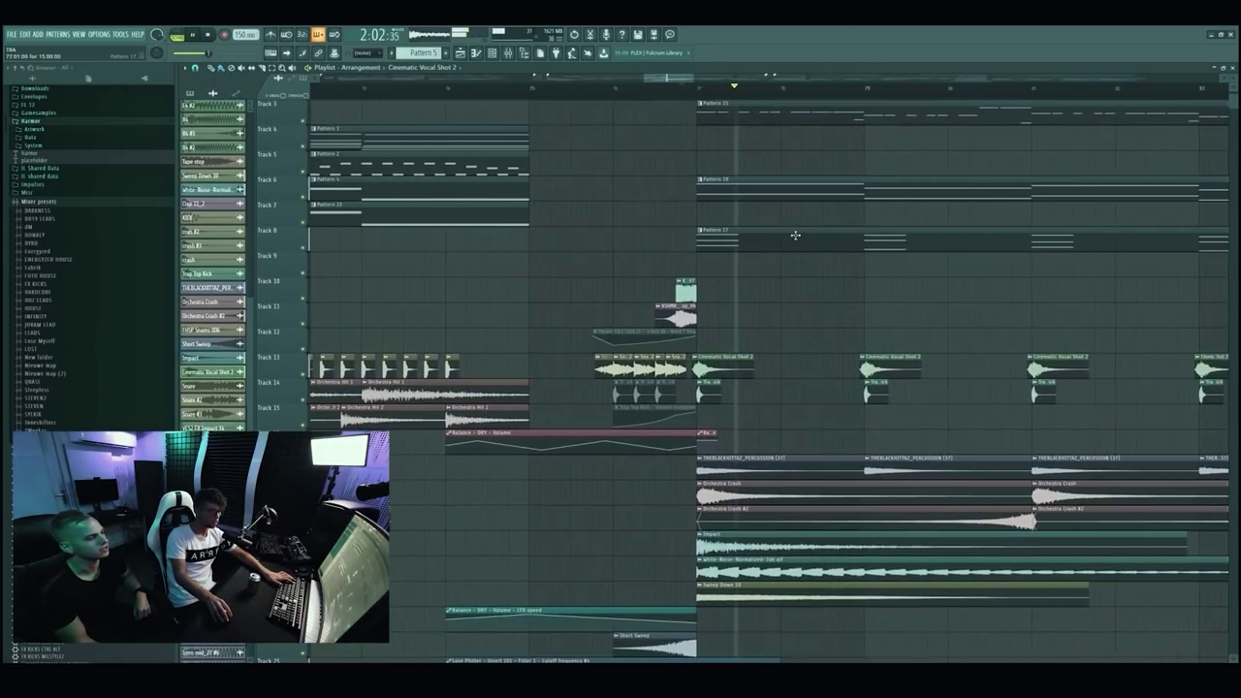
scroll(793, 235, "down", 4)
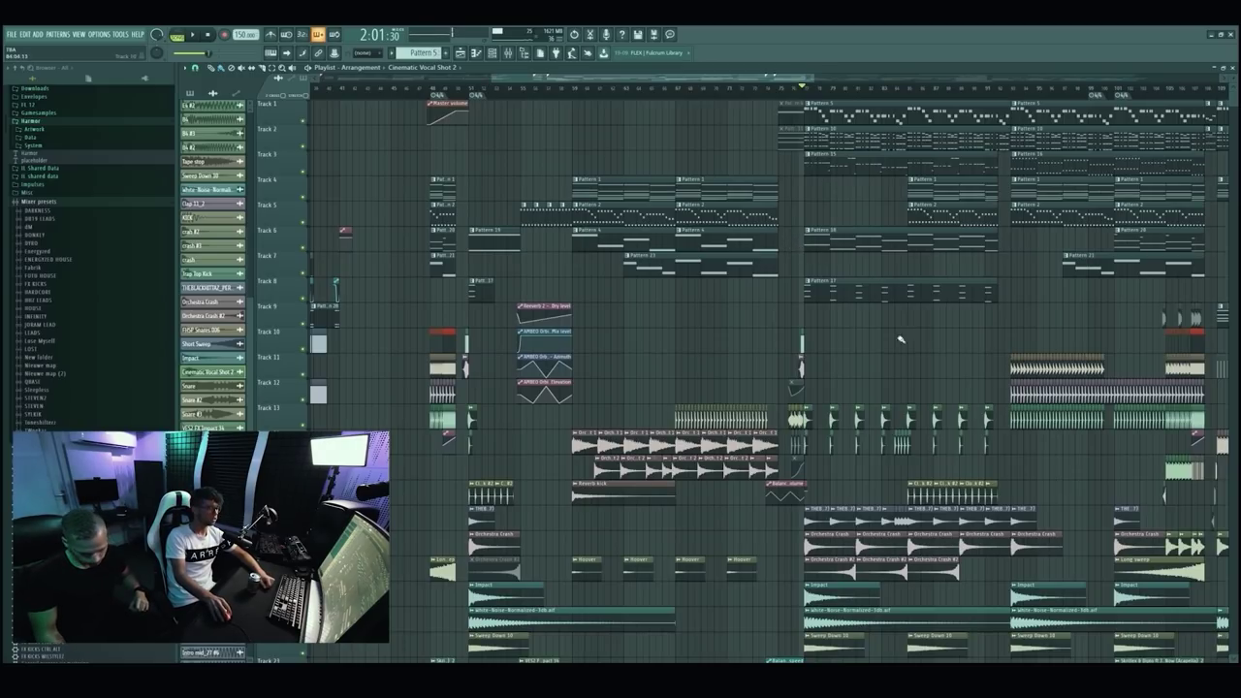
Play the drop briefly from bar 109, where the new pattern clip starts on Track 9.
scroll(902, 356, "down", 2)
scroll(919, 346, "up", 3)
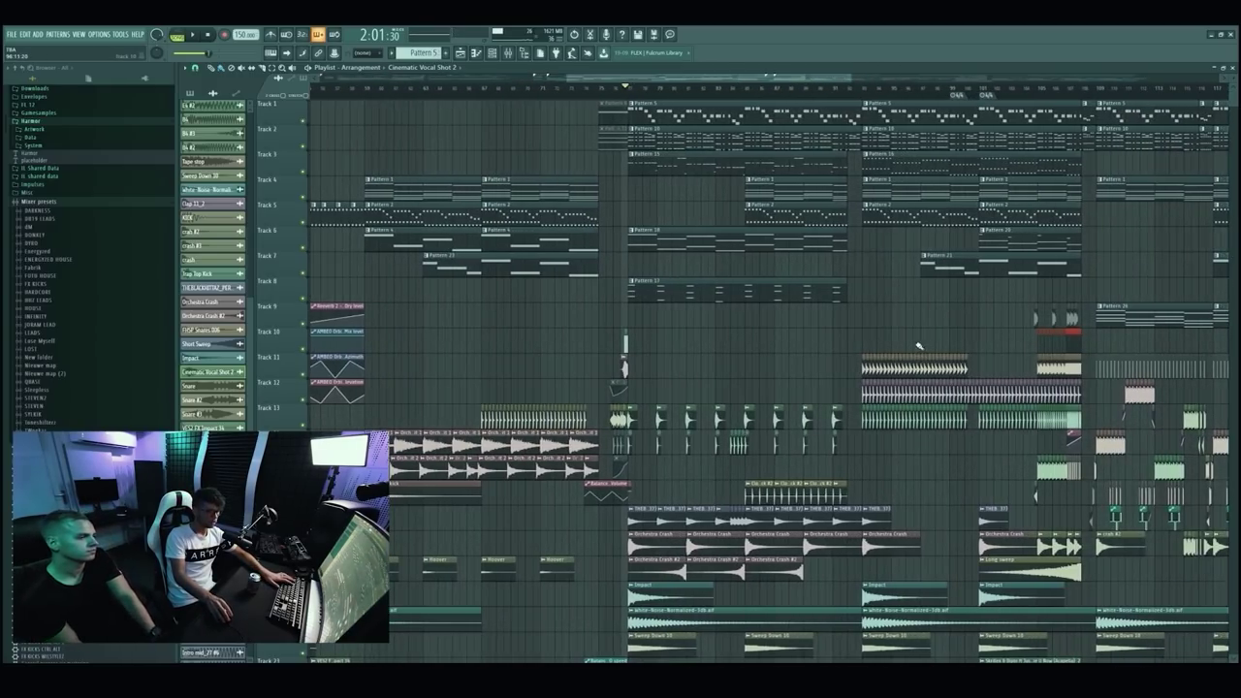
scroll(1115, 312, "up", 5)
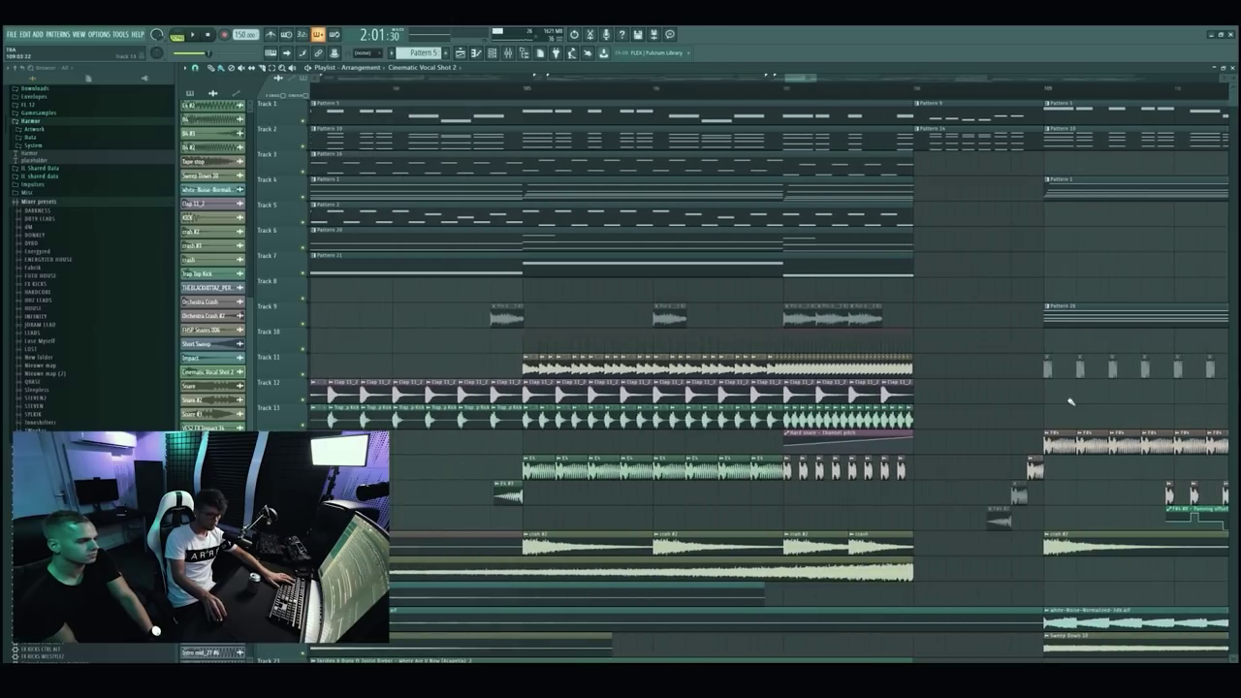
scroll(1051, 97, "down", 4)
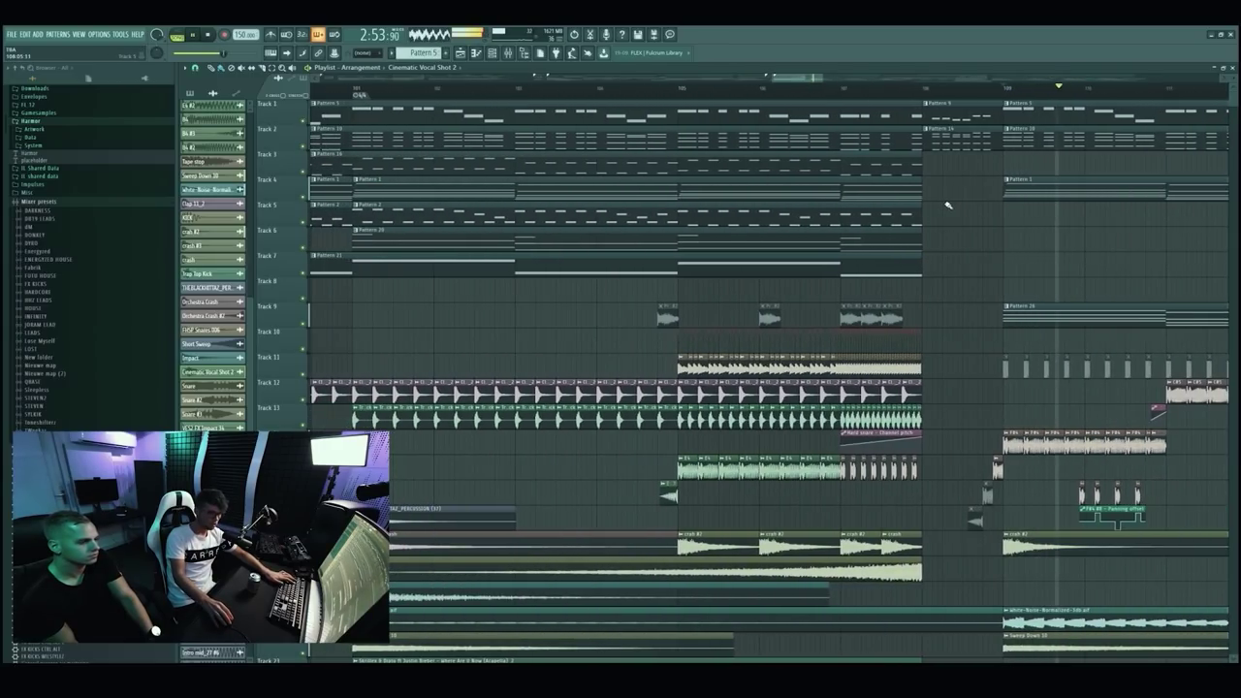
scroll(960, 223, "down", 4)
scroll(1057, 299, "up", 6)
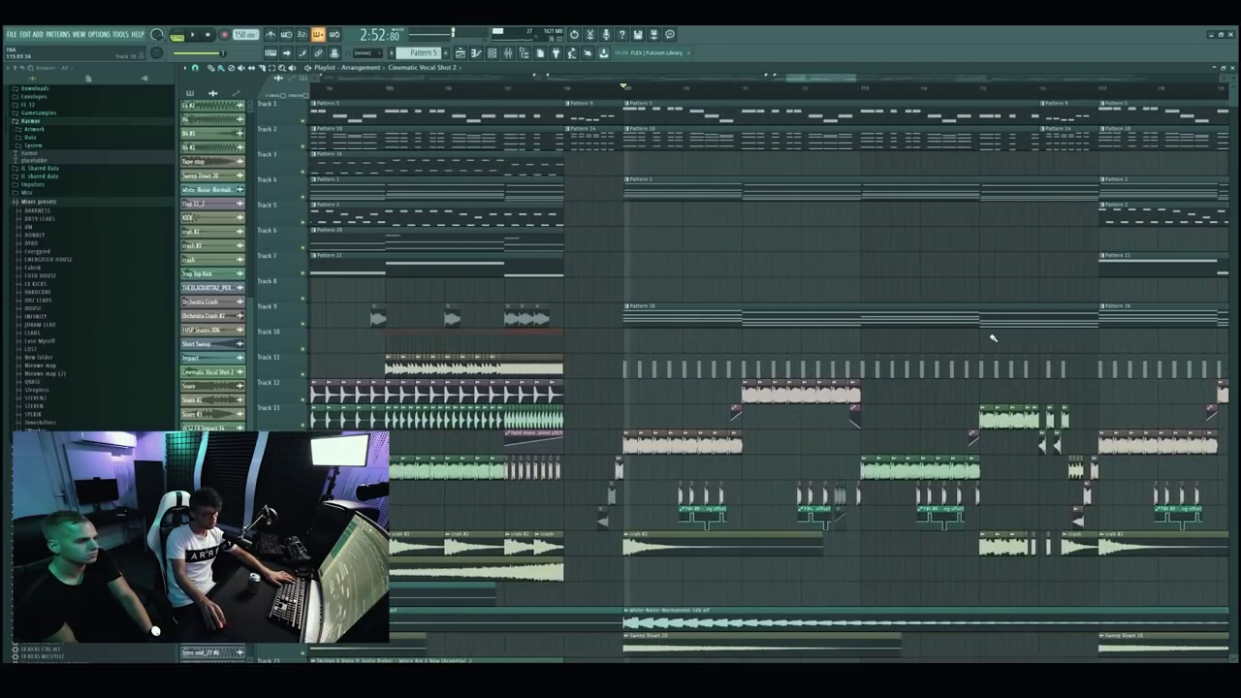
Move the playback position from the drop back to the start of Pattern 5 near bar 77.
scroll(967, 335, "down", 5)
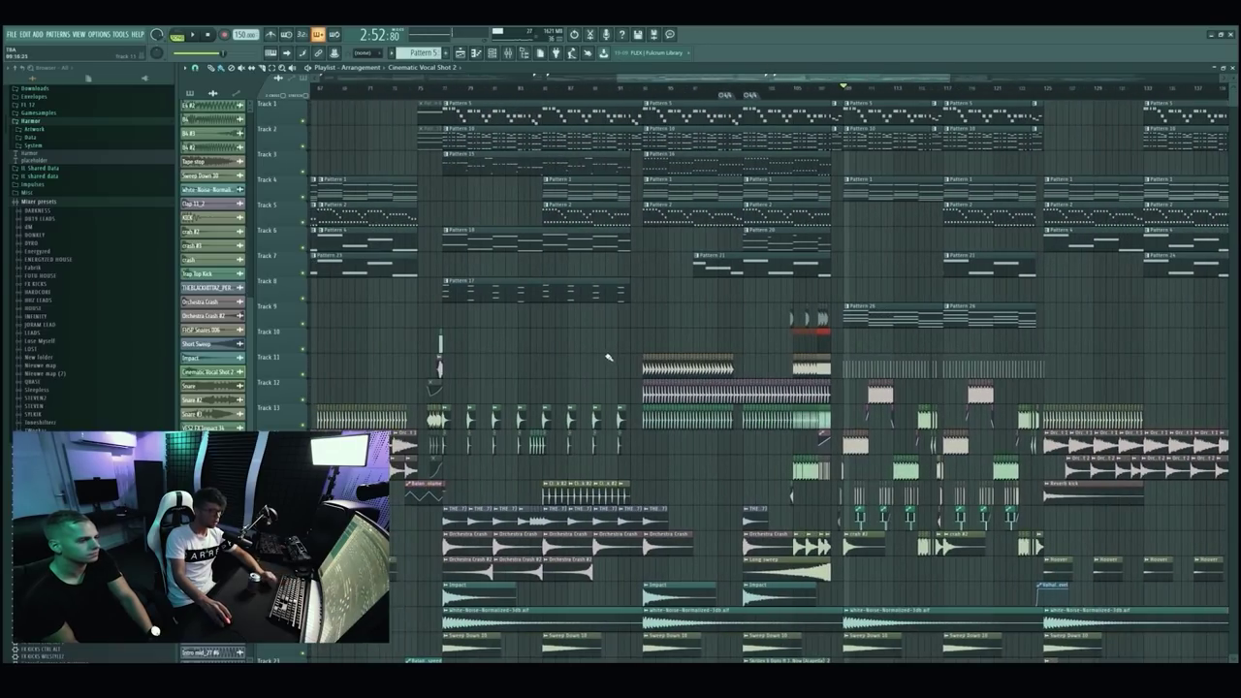
scroll(706, 412, "down", 2)
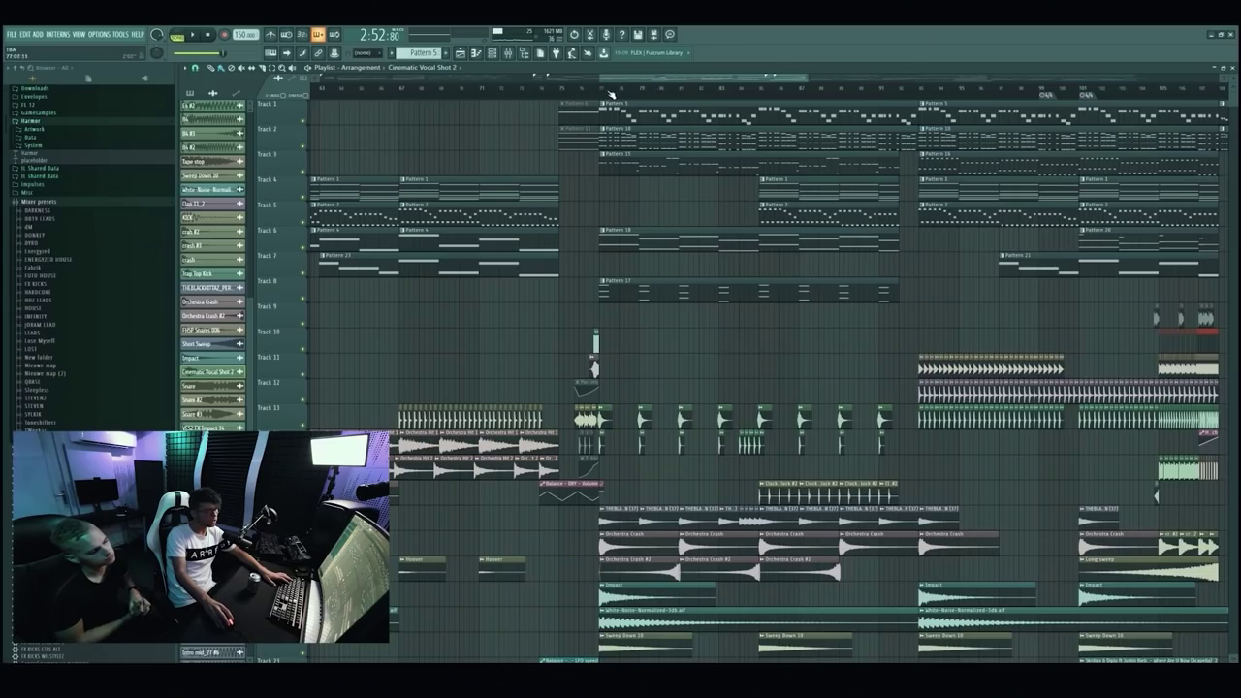
left_click(608, 92)
scroll(706, 158, "up", 3)
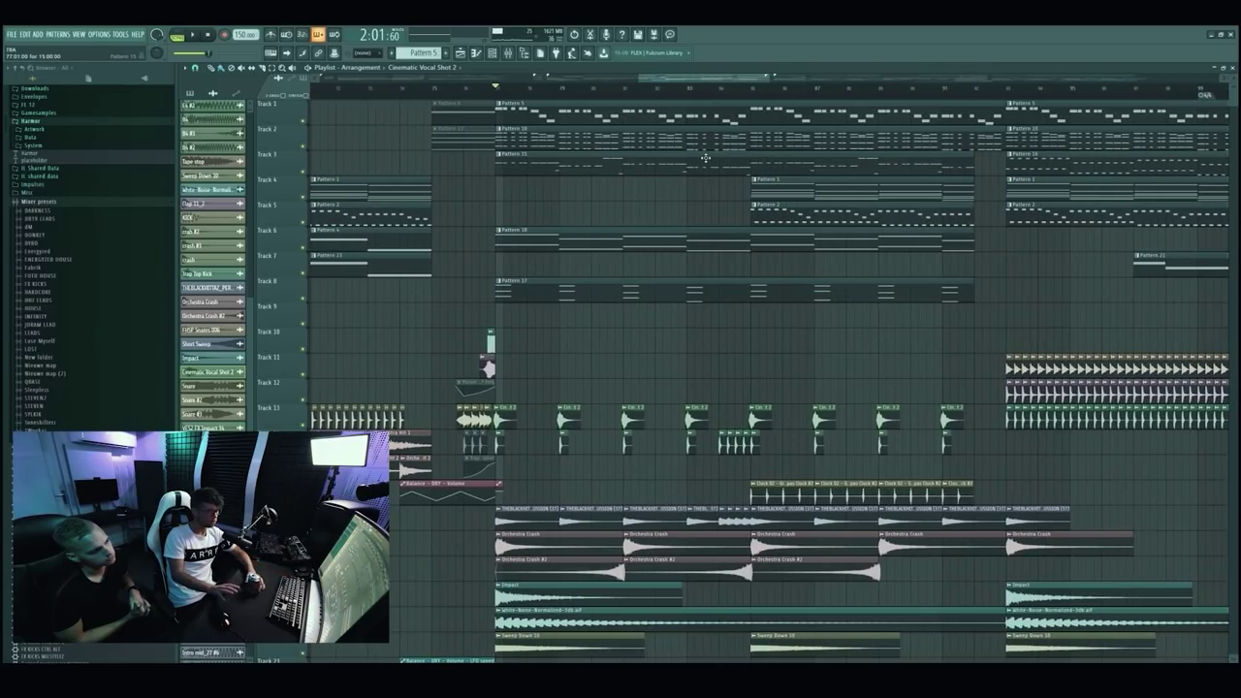
Examine how the arrangement develops from the breakdown through the section at bar 77 to the drop at bar 109.
scroll(705, 157, "down", 4)
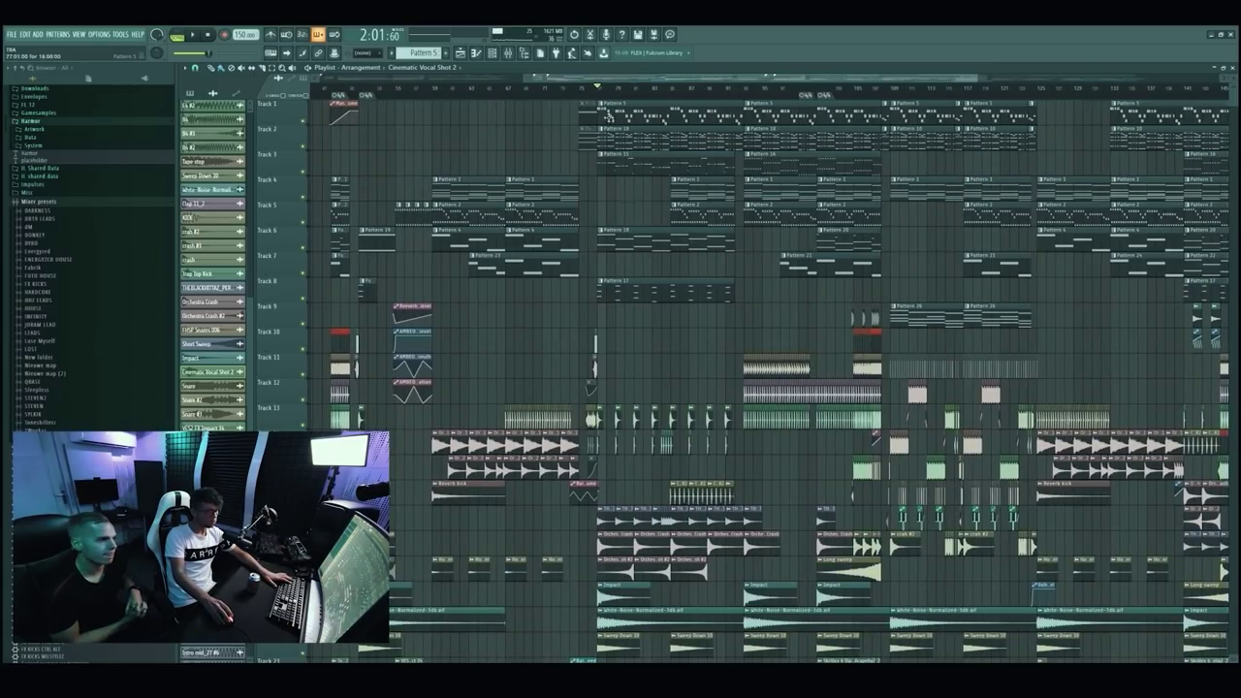
scroll(630, 218, "up", 2)
left_click_drag(661, 82, 674, 82)
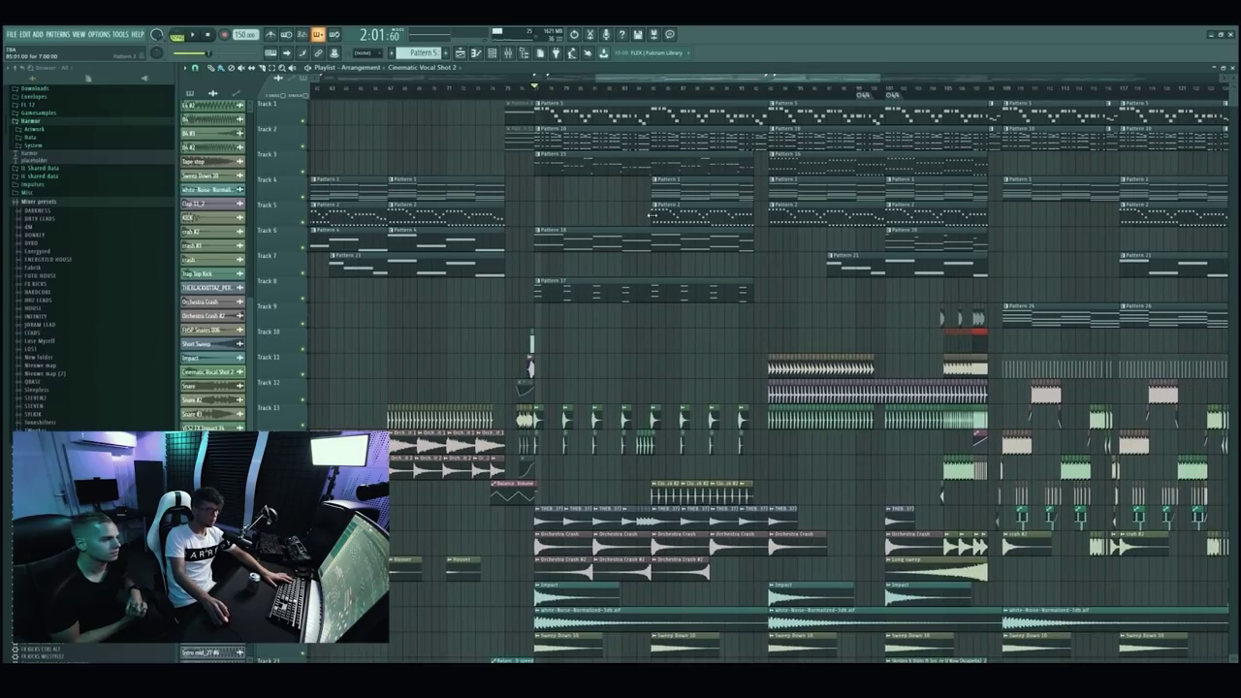
scroll(669, 145, "down", 3)
scroll(595, 224, "up", 3)
scroll(738, 296, "down", 4)
scroll(737, 191, "up", 2)
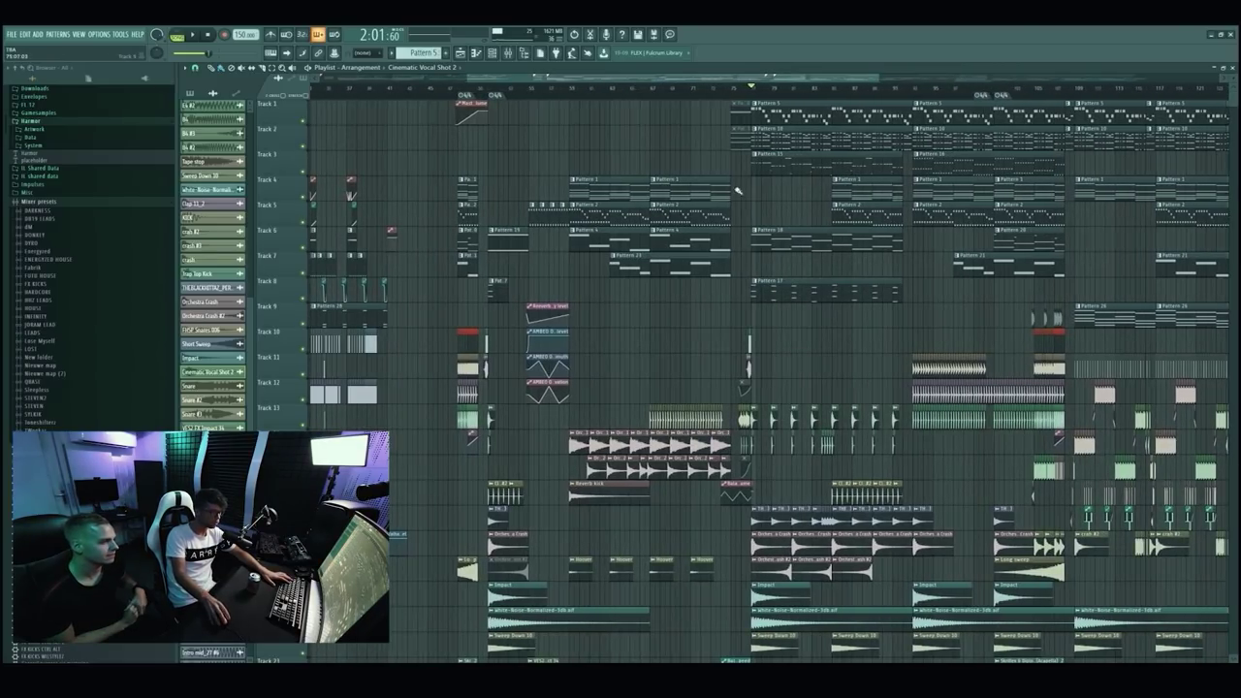
left_click_drag(646, 82, 710, 81)
scroll(700, 145, "up", 2)
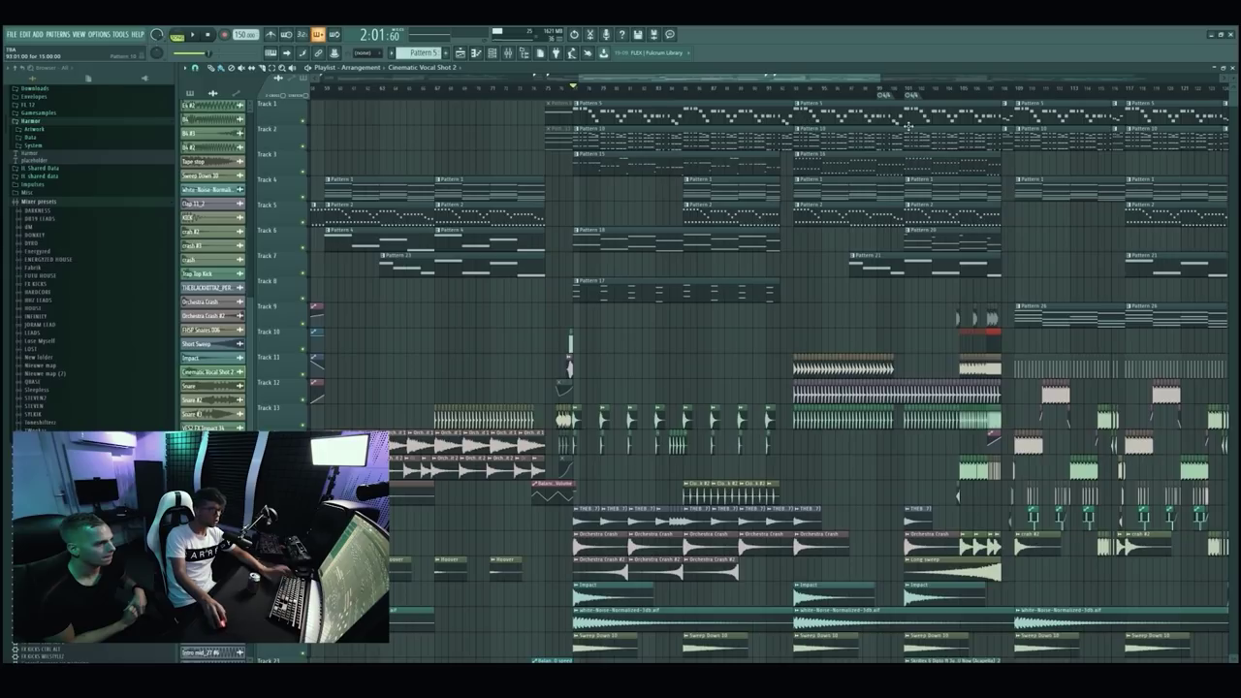
scroll(694, 121, "down", 3)
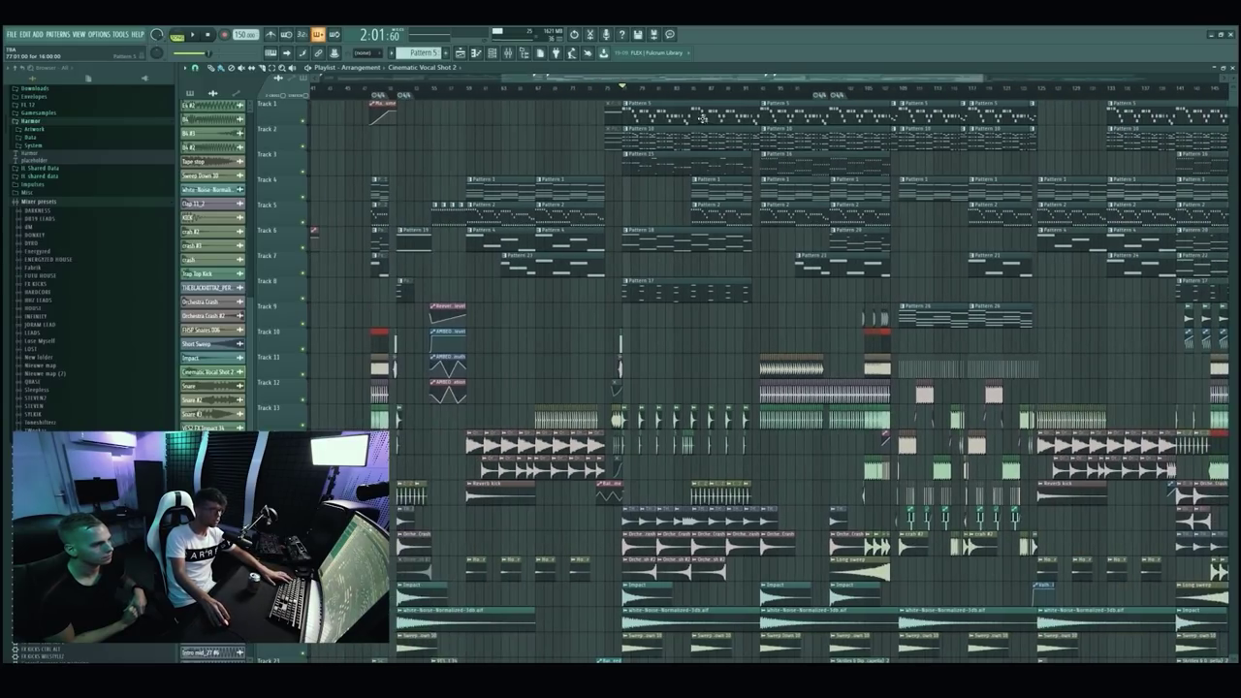
Move the playback position back to bar 25, where the first pattern clip on Track 9 starts.
scroll(807, 385, "up", 2)
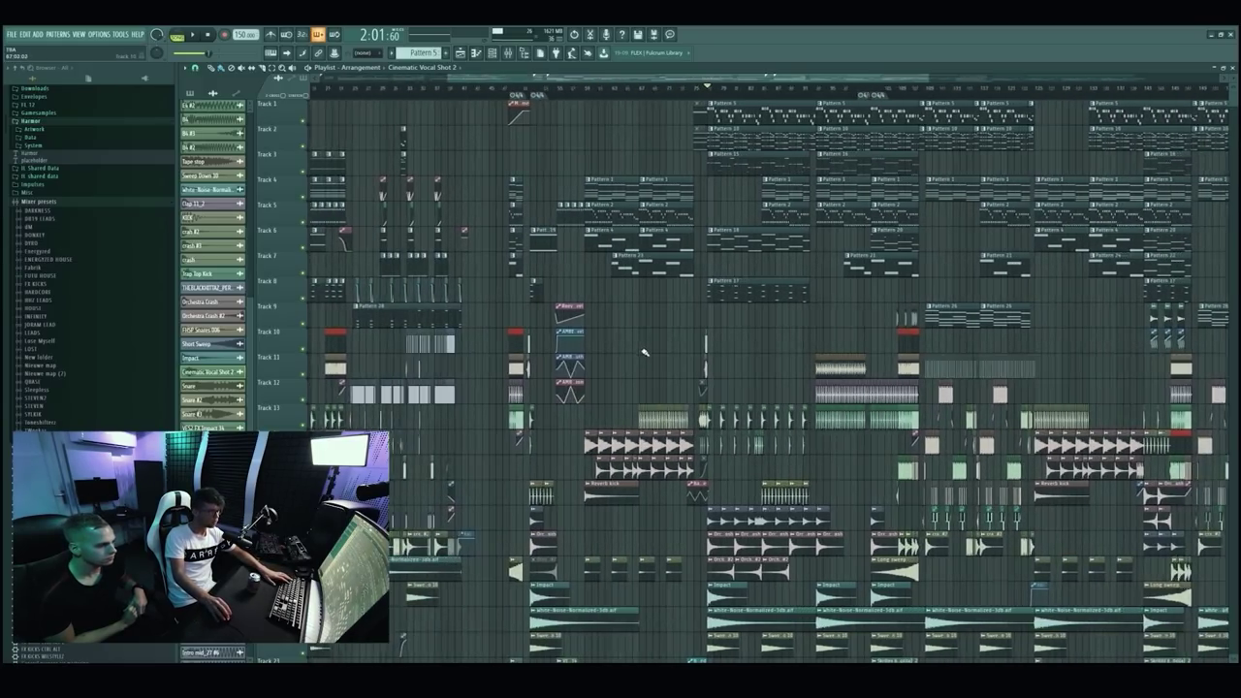
scroll(799, 235, "up", 1)
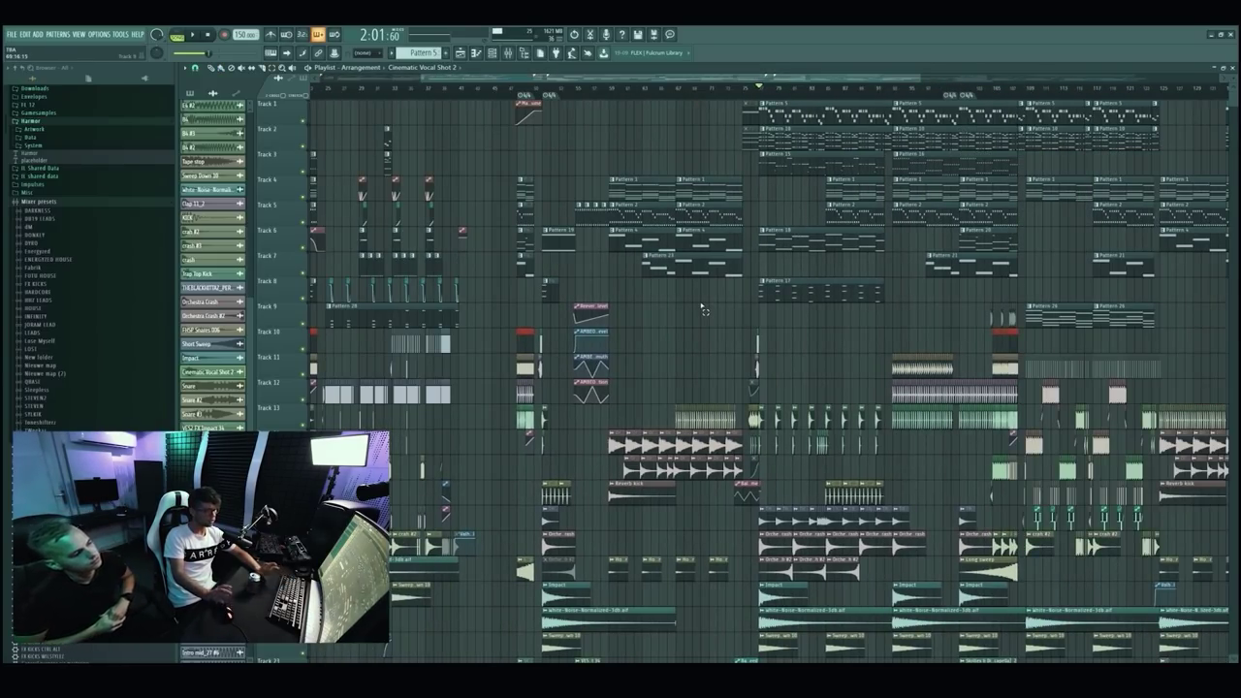
scroll(688, 312, "down", 4)
scroll(751, 337, "up", 4)
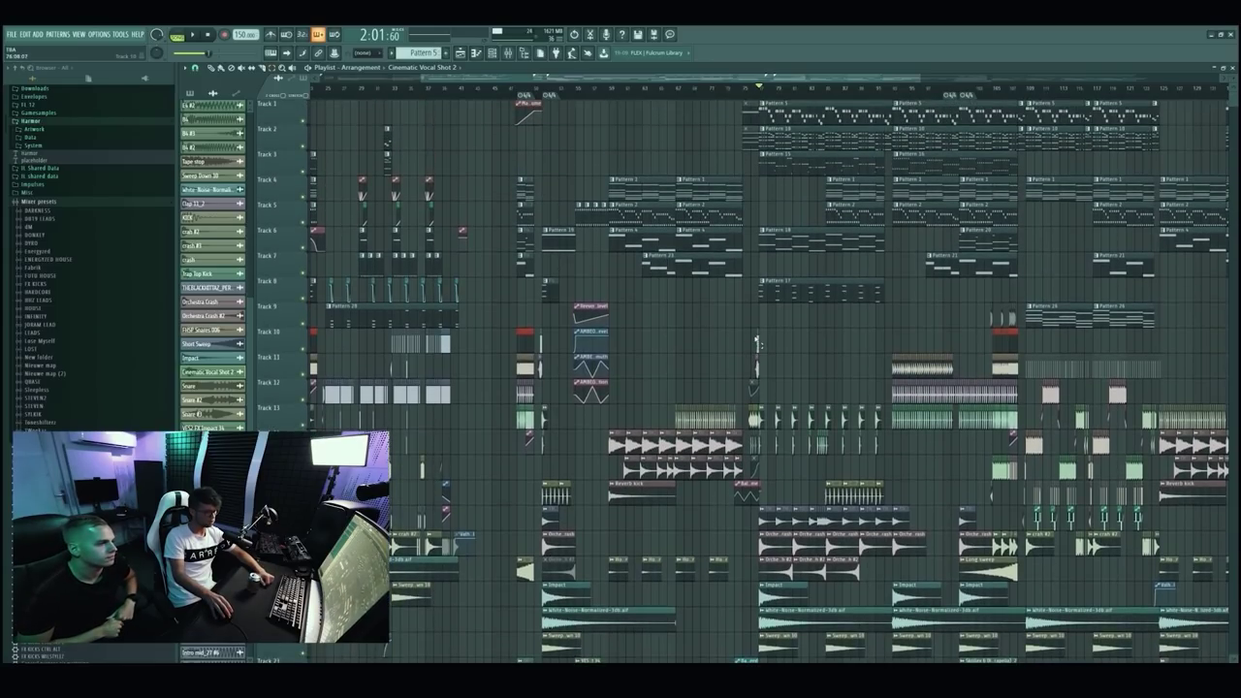
scroll(653, 437, "down", 3)
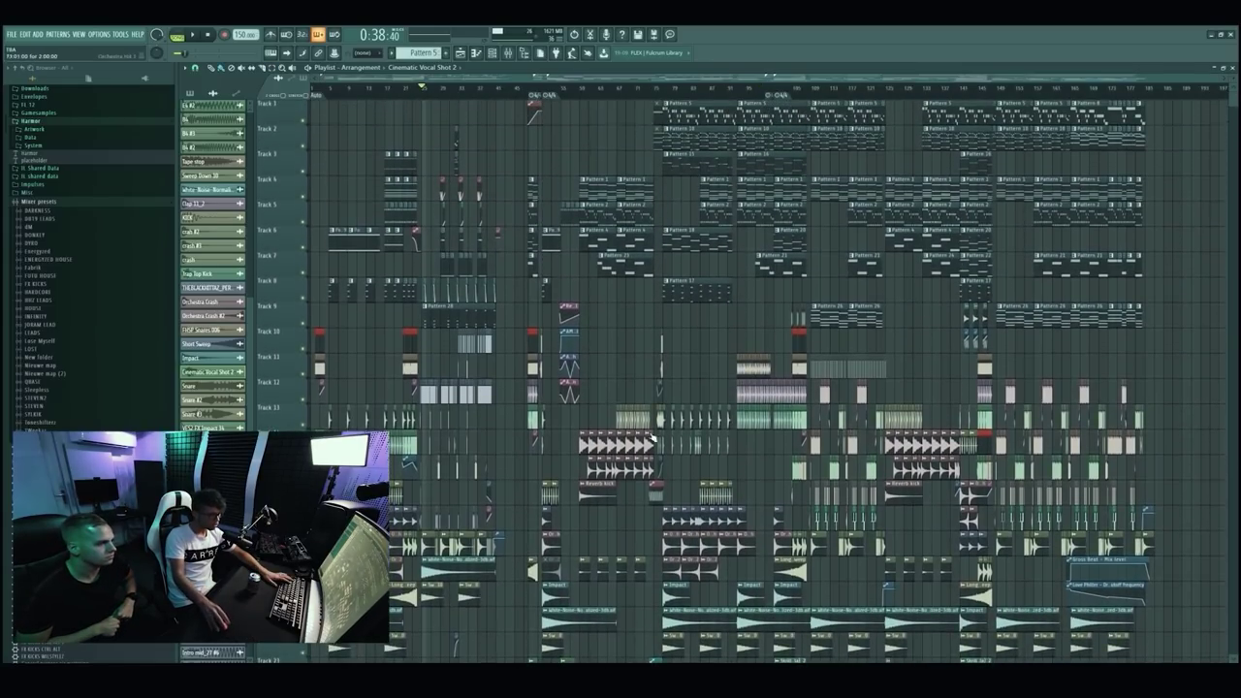
Examine how the arrangement continues from bar 77 through the drop at bar 109 to the track's end, including the lower automation tracks.
scroll(640, 339, "up", 4)
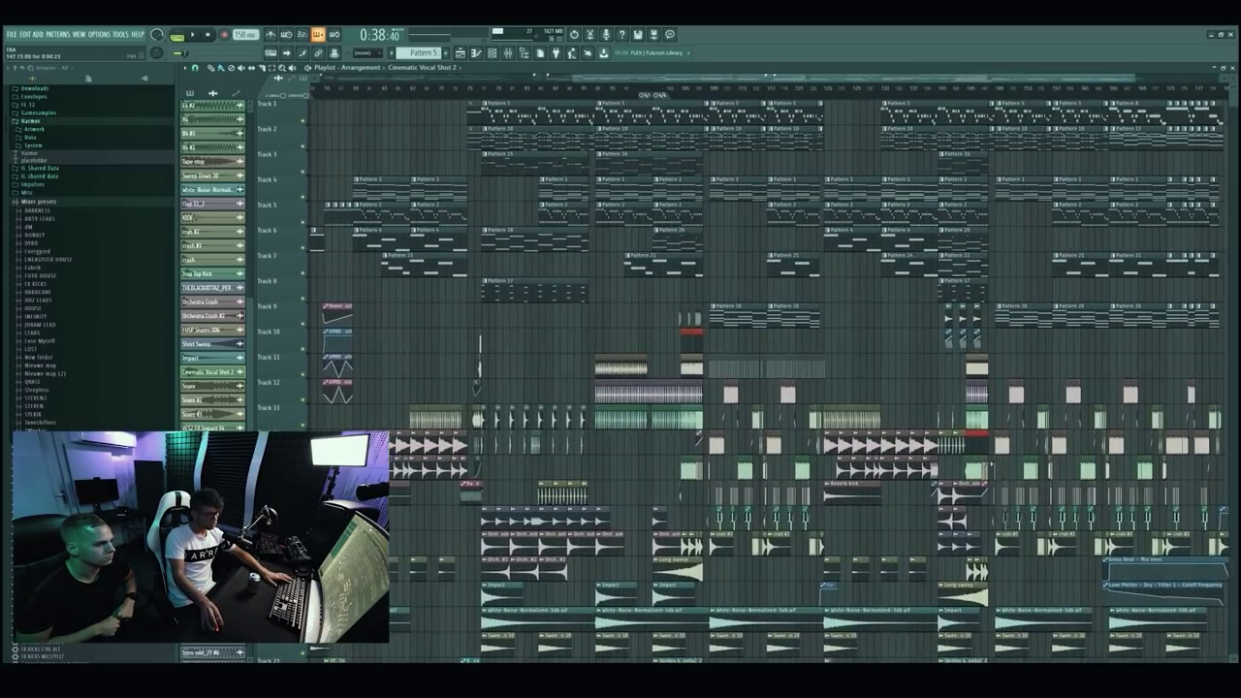
scroll(628, 253, "down", 1)
scroll(628, 254, "down", 2)
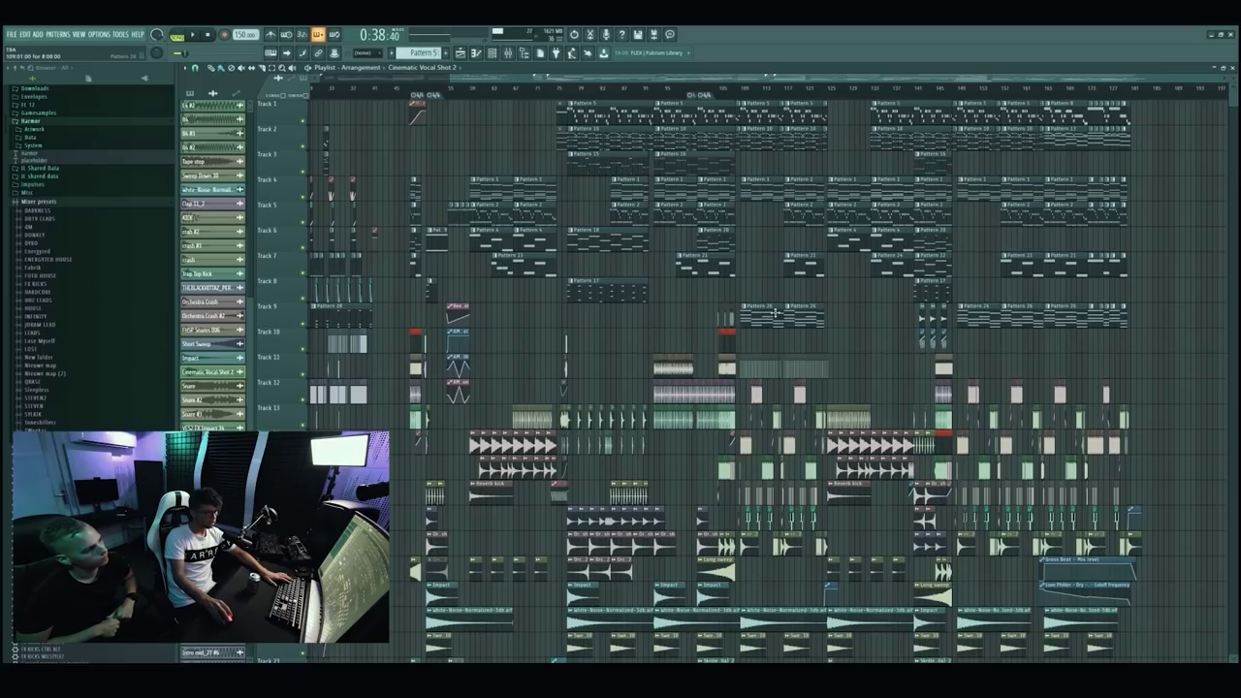
scroll(787, 349, "up", 2)
scroll(794, 440, "down", 2)
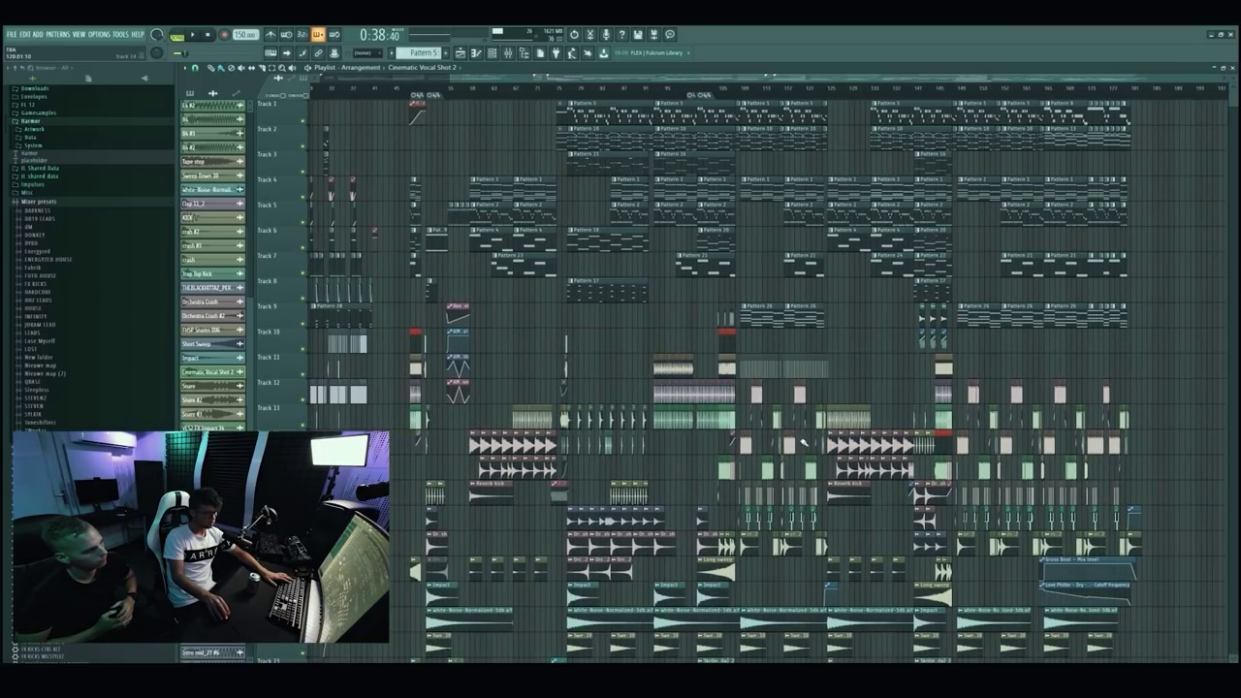
scroll(1112, 452, "down", 2)
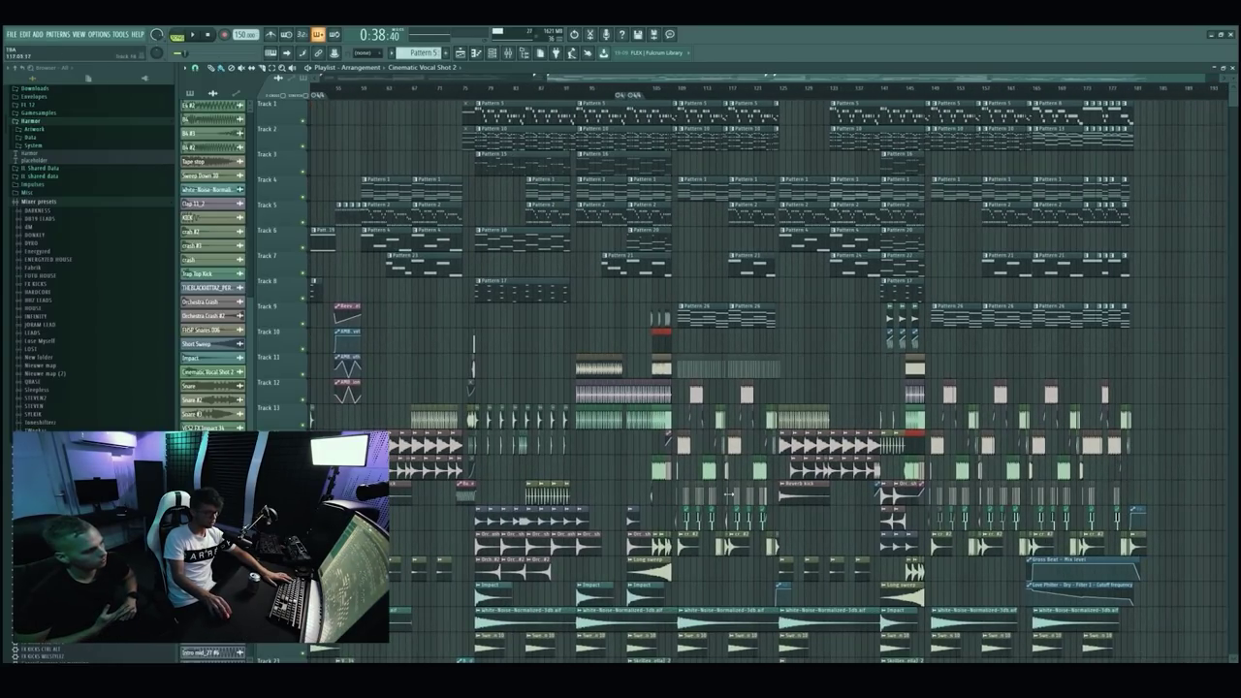
scroll(878, 494, "down", 2)
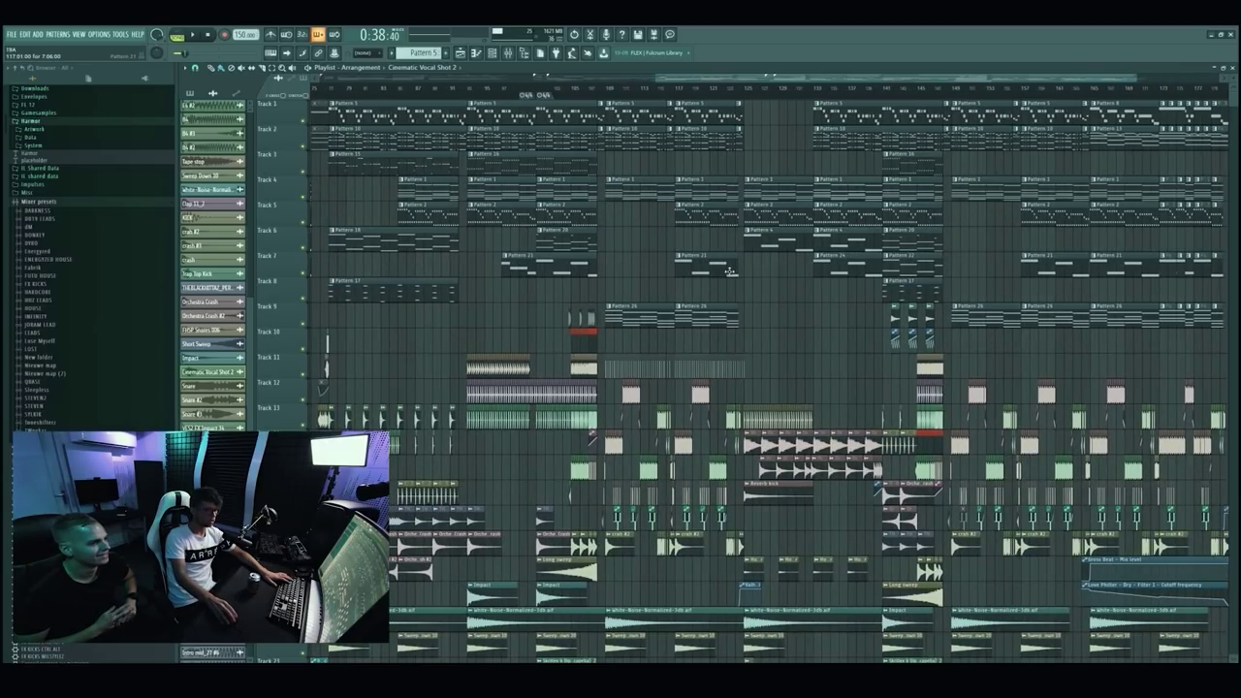
scroll(730, 273, "down", 2)
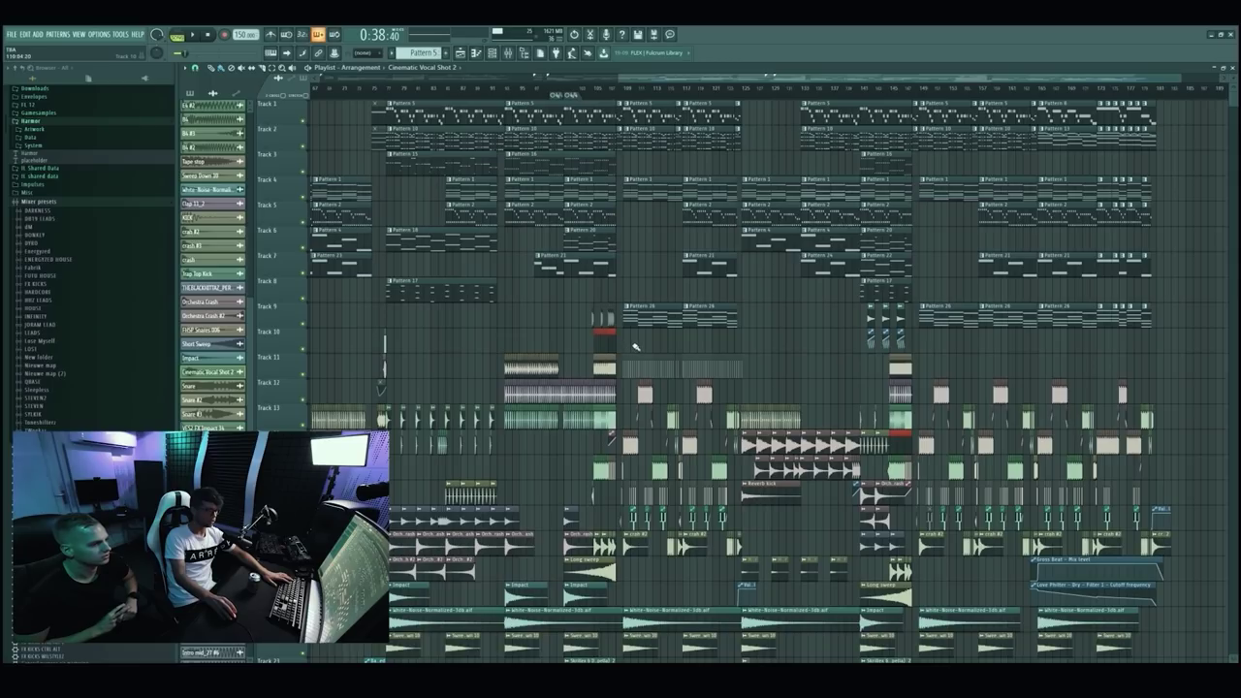
scroll(629, 344, "up", 2)
scroll(627, 291, "down", 3)
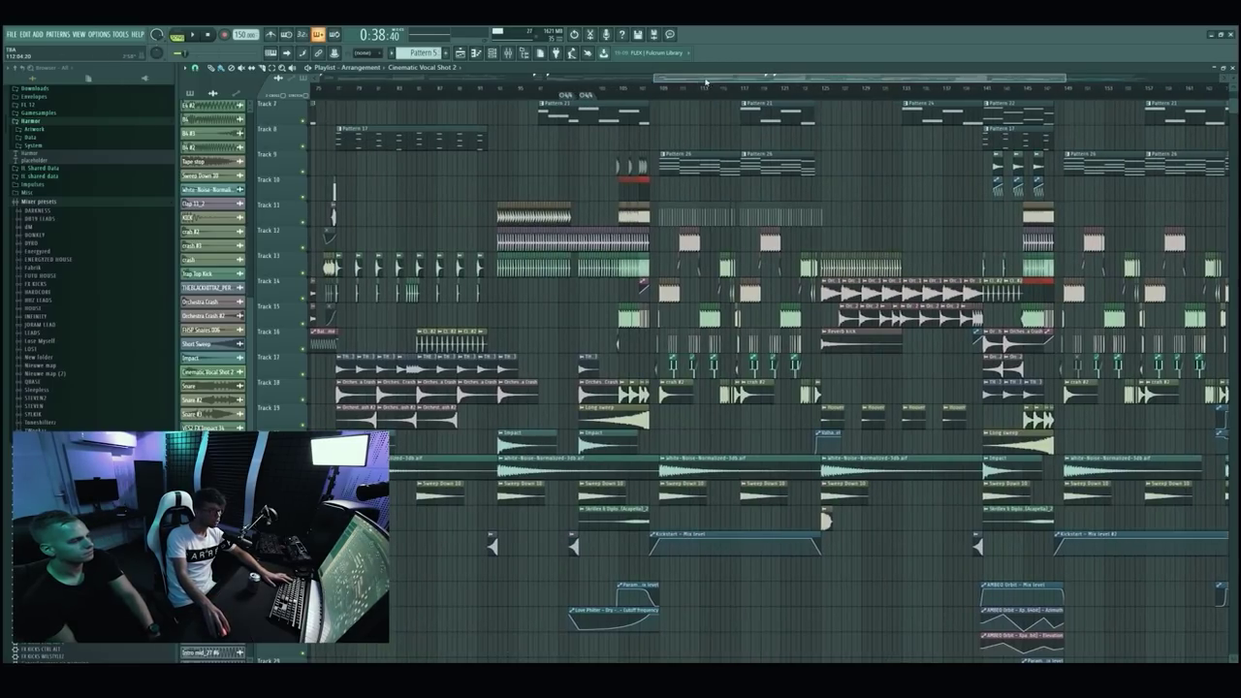
scroll(421, 243, "up", 2)
left_click_drag(706, 81, 402, 89)
scroll(440, 253, "down", 2)
scroll(440, 252, "down", 2)
scroll(442, 250, "up", 2)
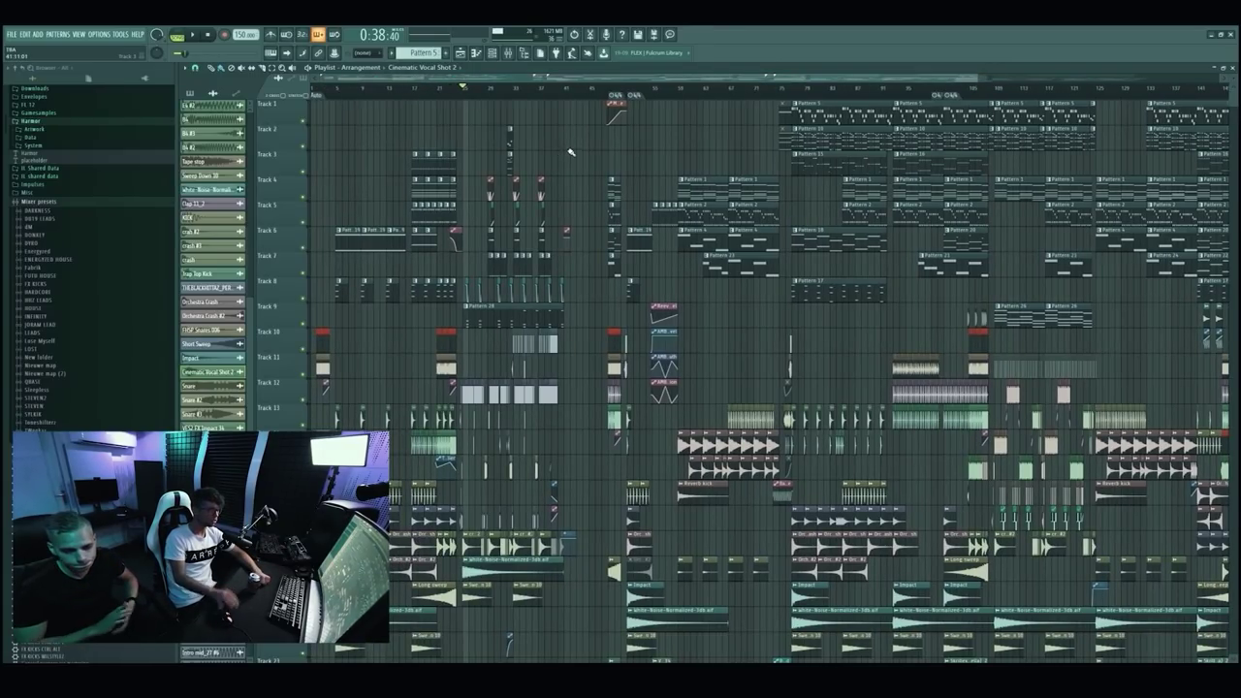
Switch playback to pattern mode and bring up the channel rack, piano roll and mixer for Pattern 5, placing the mixer above the piano roll.
key("l")
key("F6")
key("F7")
key("F9")
left_click_drag(497, 223, 737, 243)
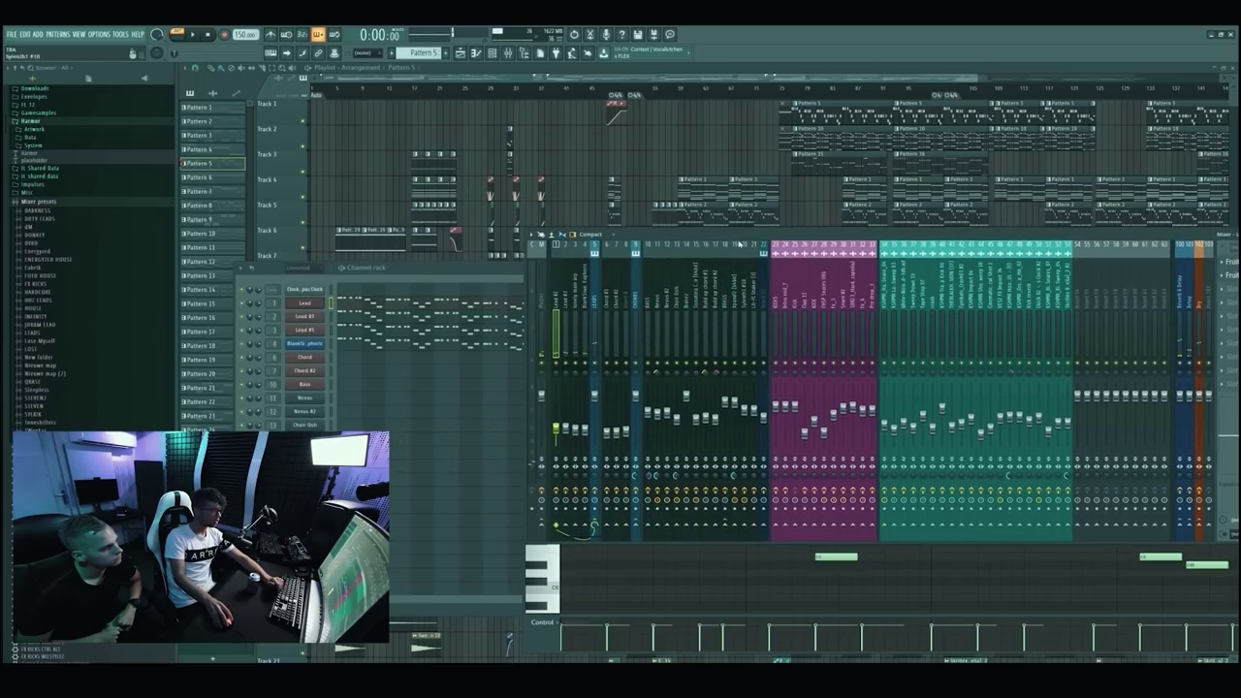
Enlarge the lead's piano roll to inspect the melody notes, and restore it to its smaller window.
key("F7")
double_click(851, 387)
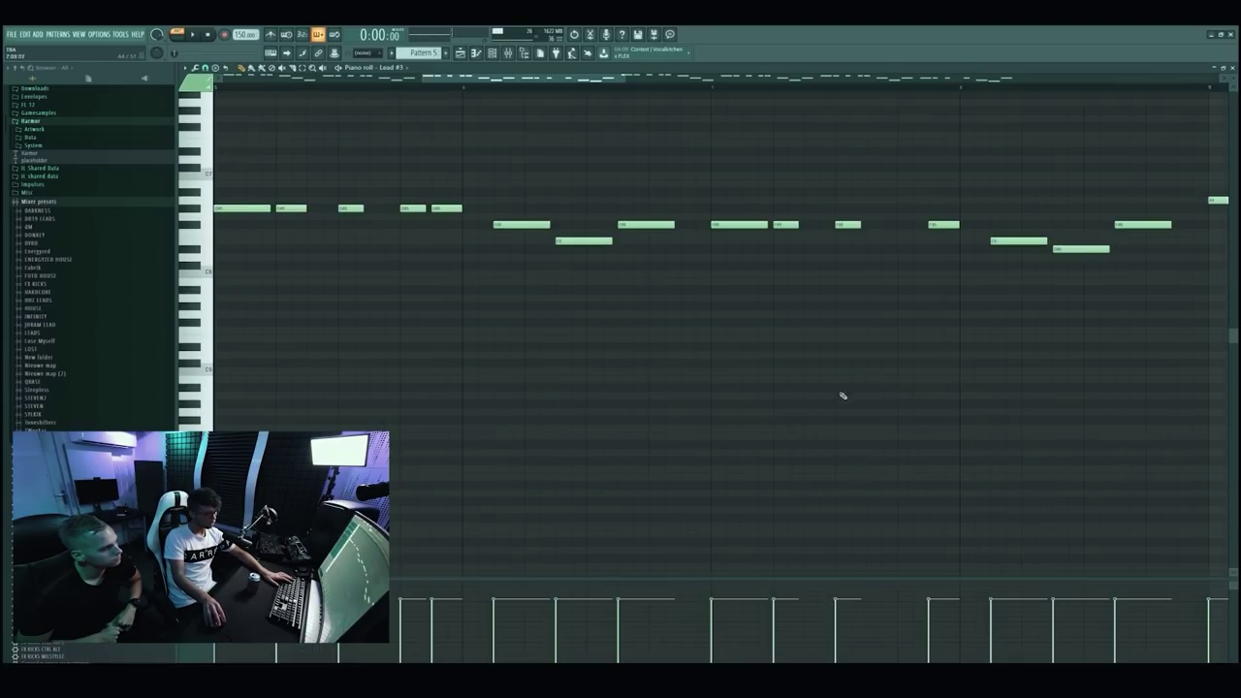
scroll(413, 362, "down", 5)
double_click(462, 70)
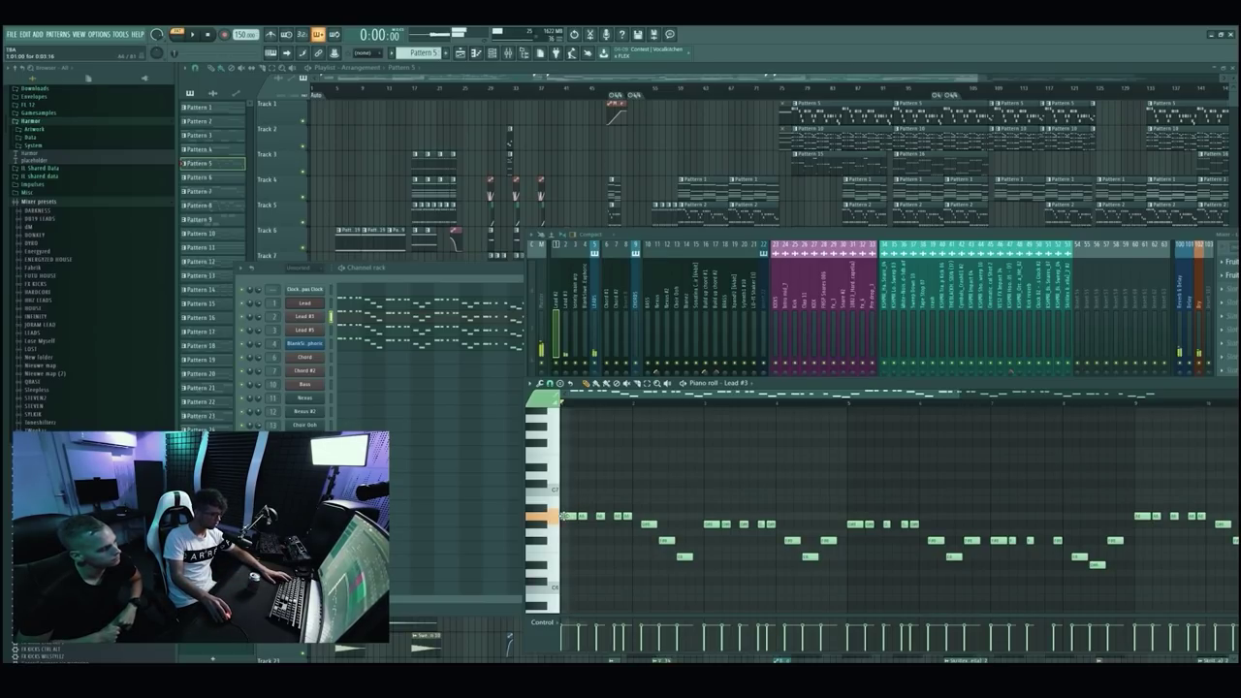
Transpose all Lead #3 notes in Pattern 5 up four semitones and play the result briefly.
key("ctrl+a")
left_click_drag(565, 515, 565, 483)
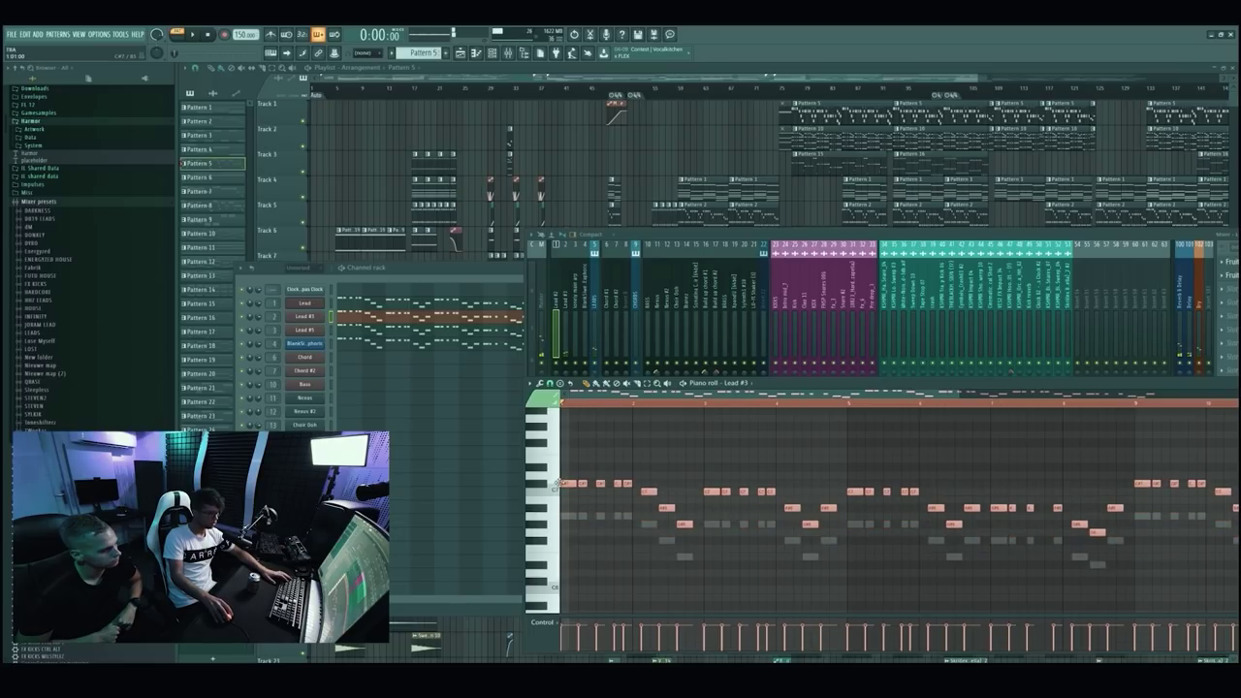
left_click(572, 502, "ctrl")
key("space")
key("space")
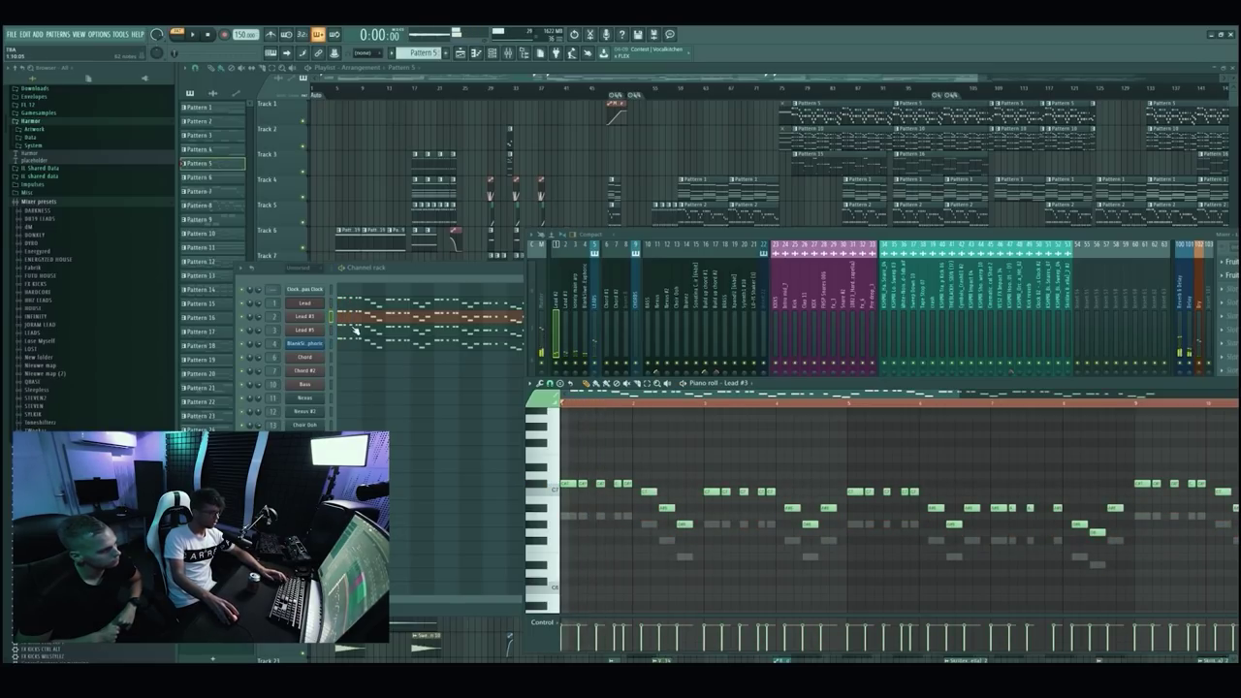
Select all notes of the Lead #5 channel and enlarge the playlist tracks around Pattern 5's first clips.
left_click(355, 331)
key("ctrl+a")
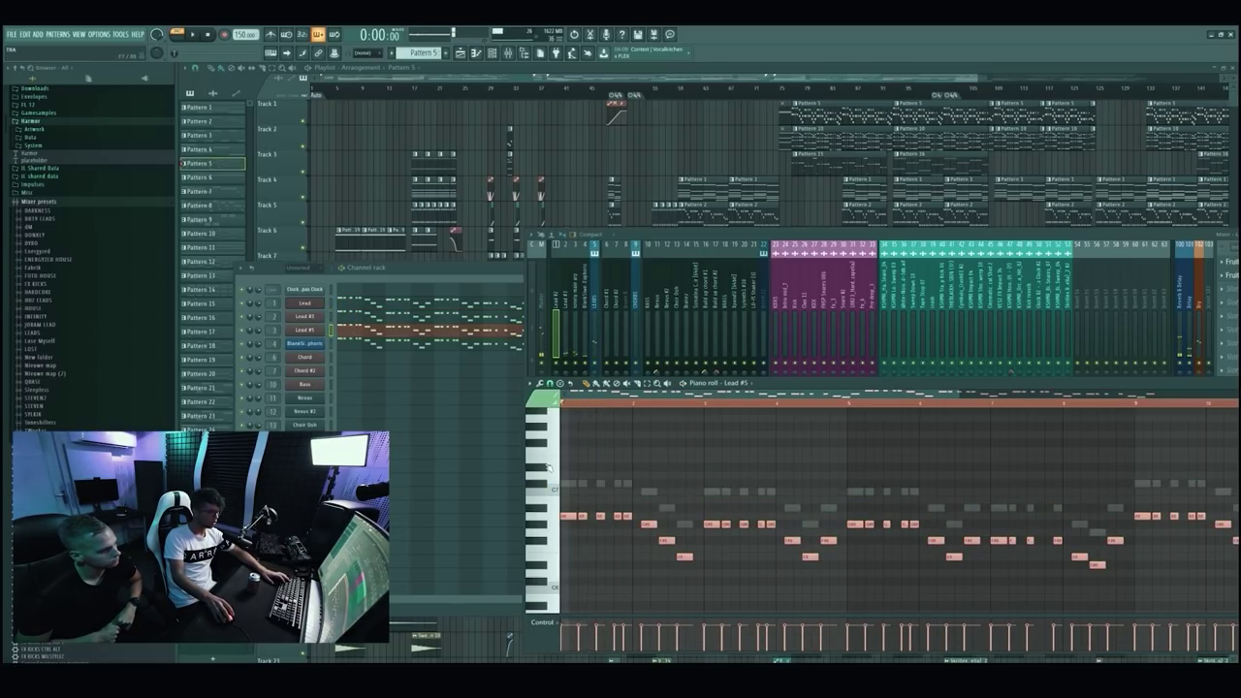
right_click(625, 226)
scroll(792, 215, "up", 5)
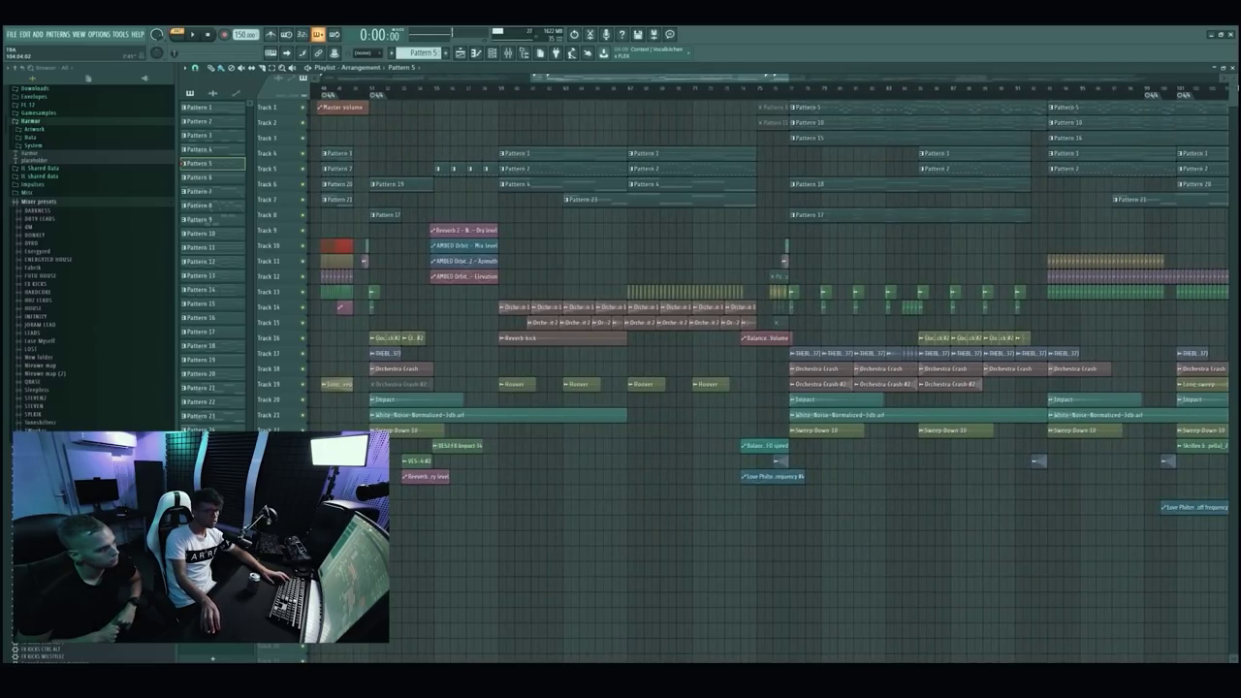
left_click_drag(1232, 89, 1232, 74)
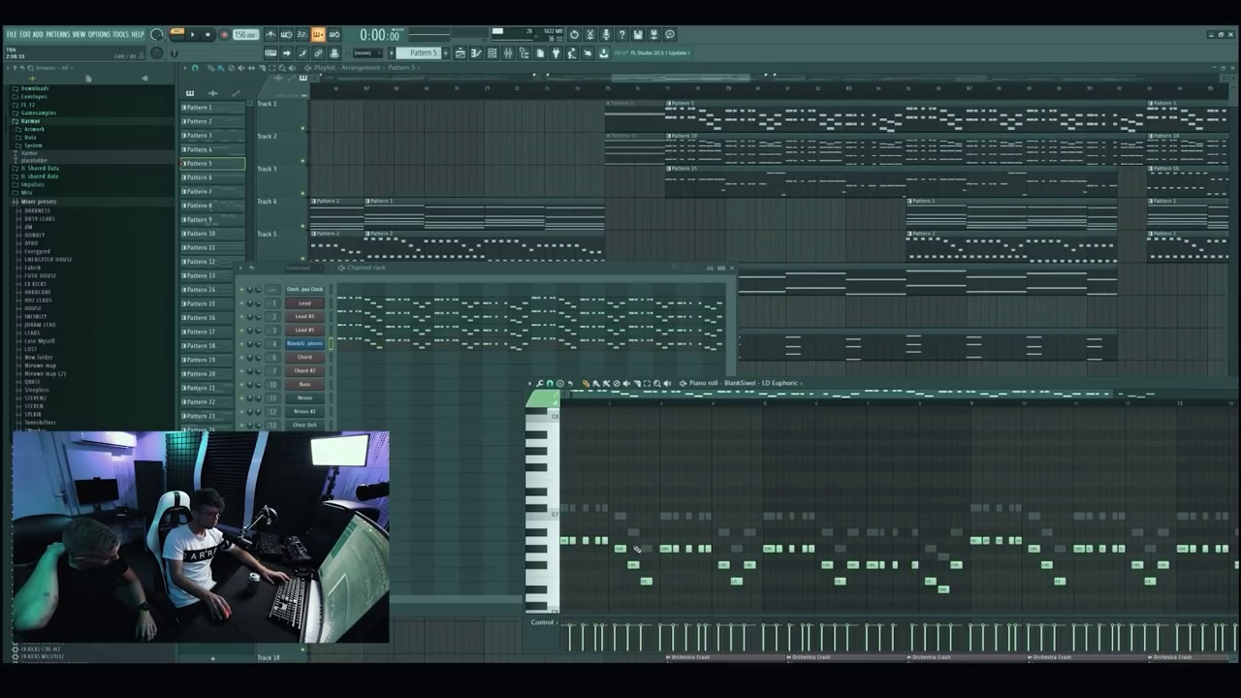
Lower the opening group of BlankSiwel lead notes in Pattern 5 by three semitones and play them briefly.
left_click_drag(621, 539, 529, 544)
key("Down")
key("Down")
key("Down")
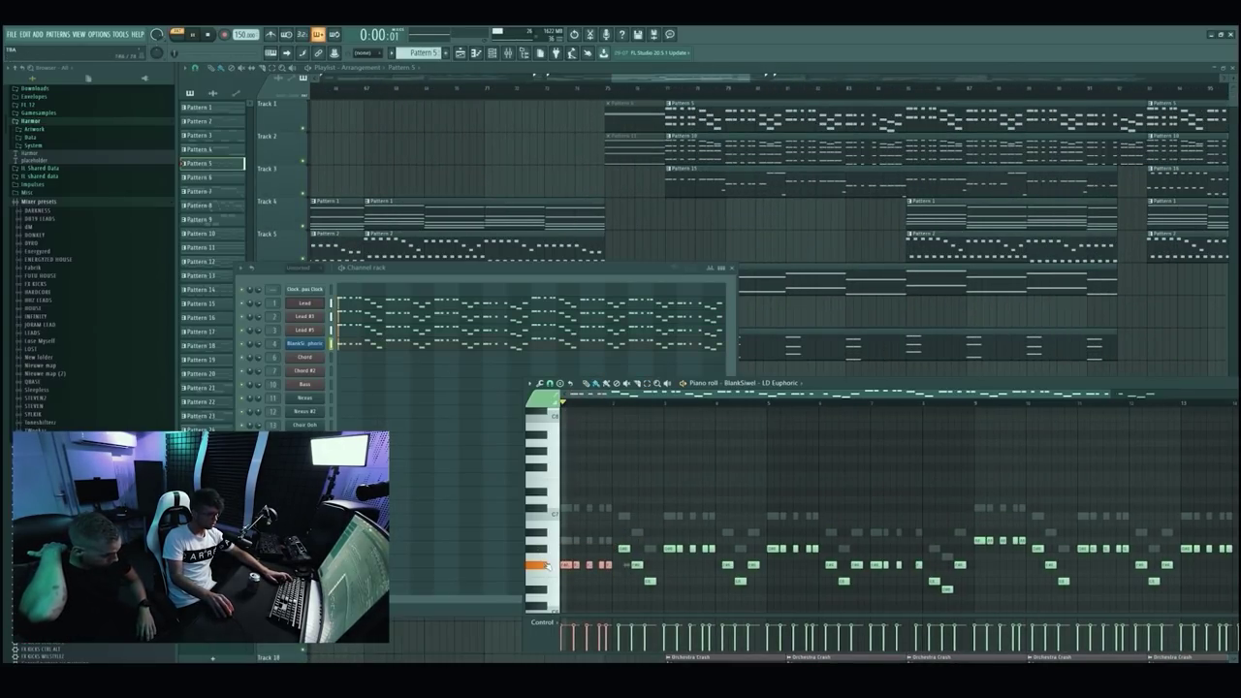
key("space")
scroll(657, 539, "down", 2)
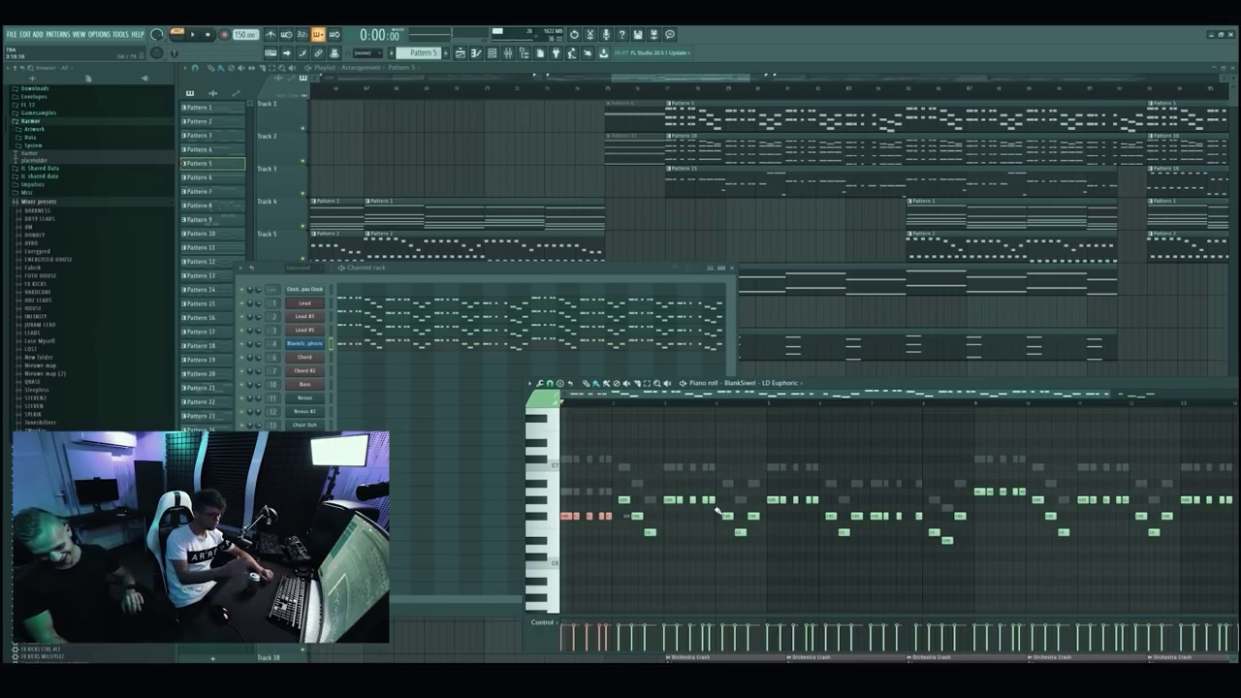
Return to the playlist in song mode and play the section from Pattern 5's start at bar 77.
right_click(806, 249)
scroll(805, 249, "down", 2)
scroll(930, 267, "up", 3)
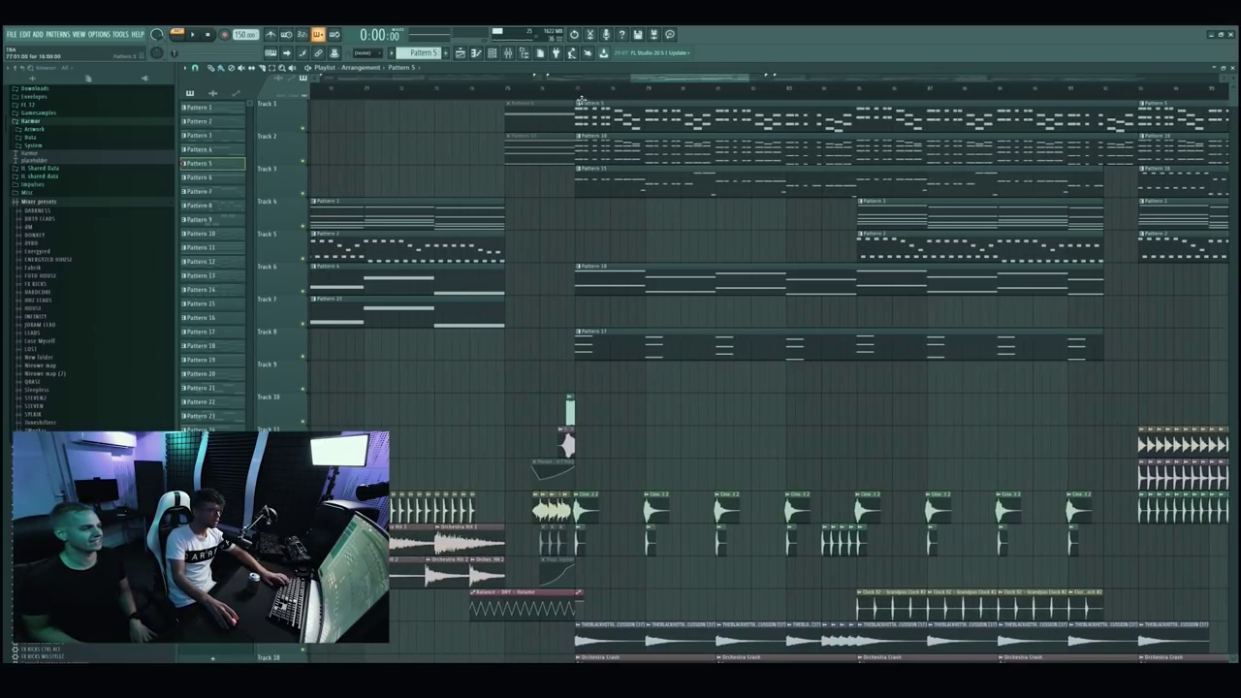
key("space")
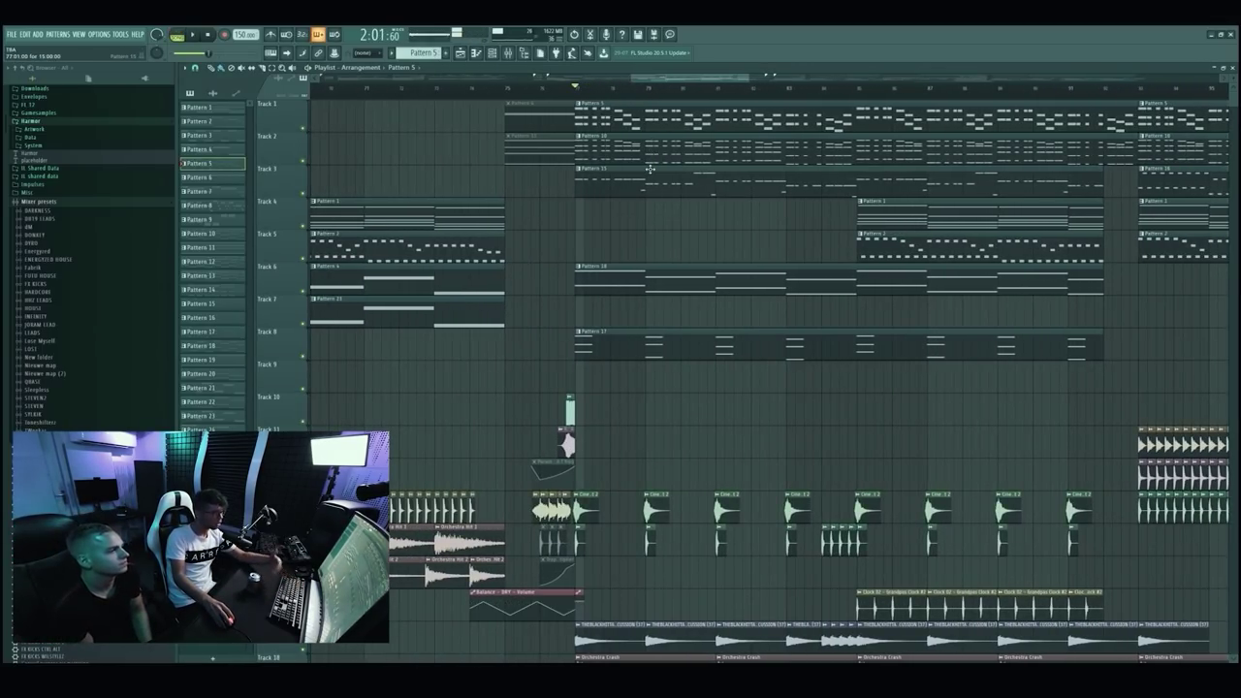
Inspect the brass notes of Pattern 18 on Track 6 and return to the overview of the whole arrangement.
double_click(663, 266)
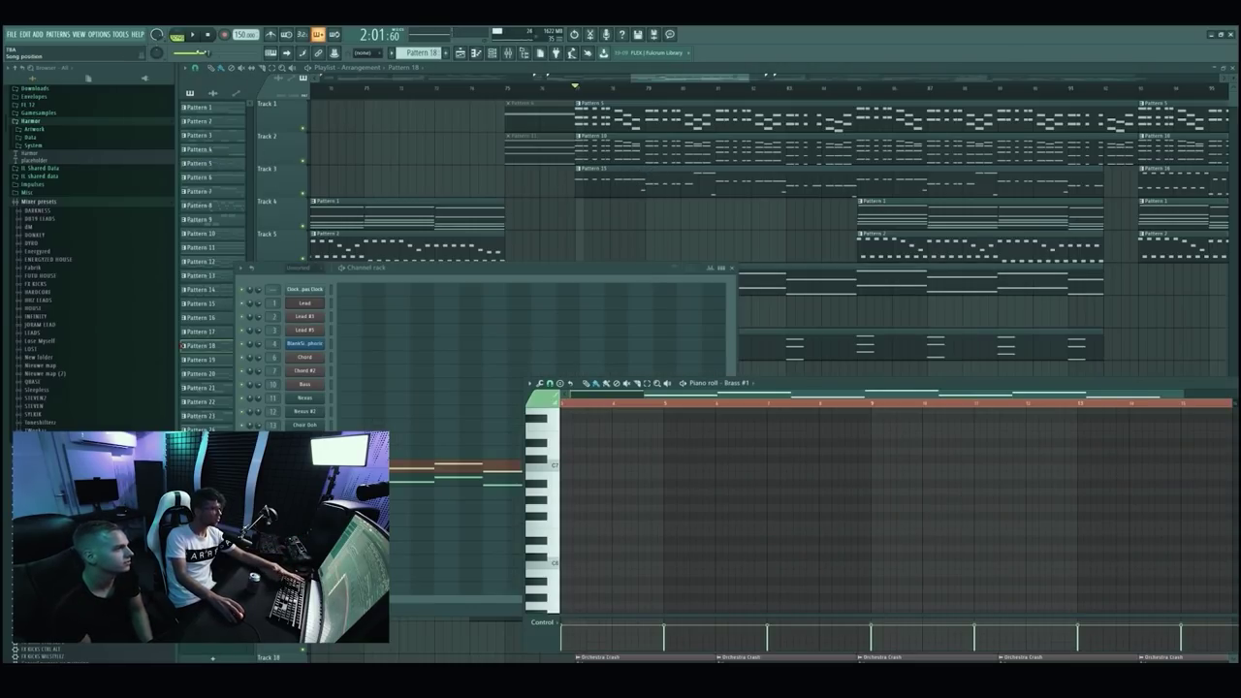
left_click(628, 236)
scroll(632, 235, "down", 3)
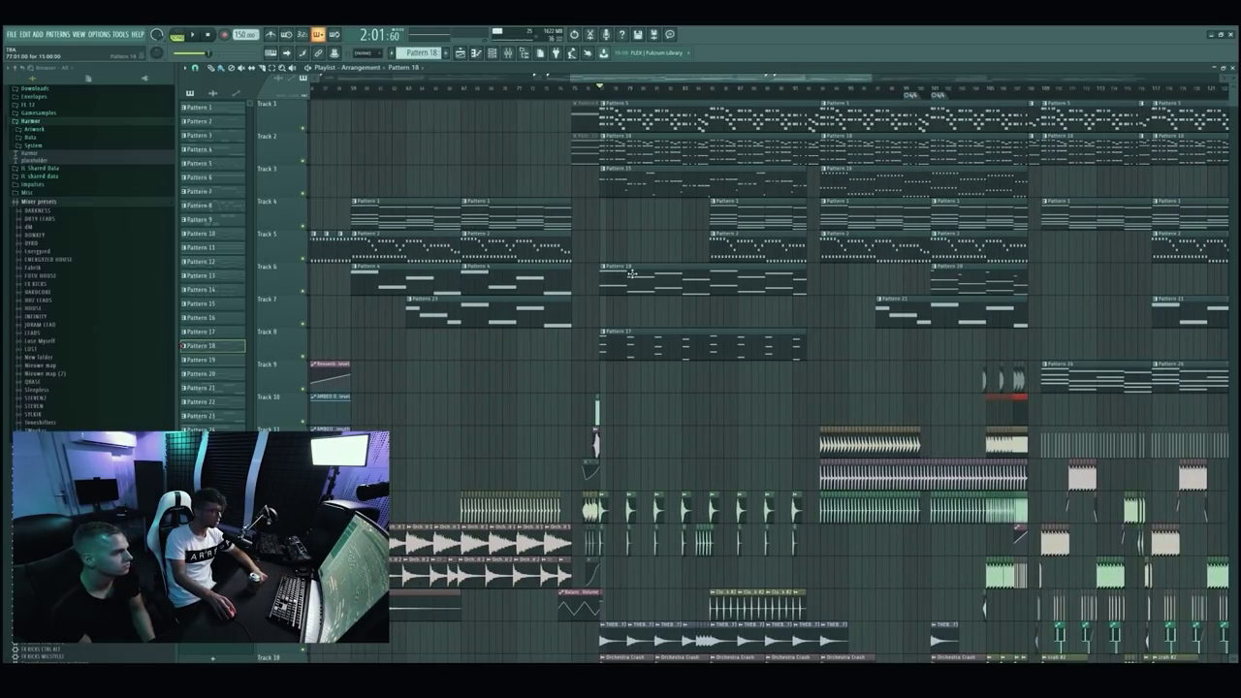
scroll(640, 272, "down", 3)
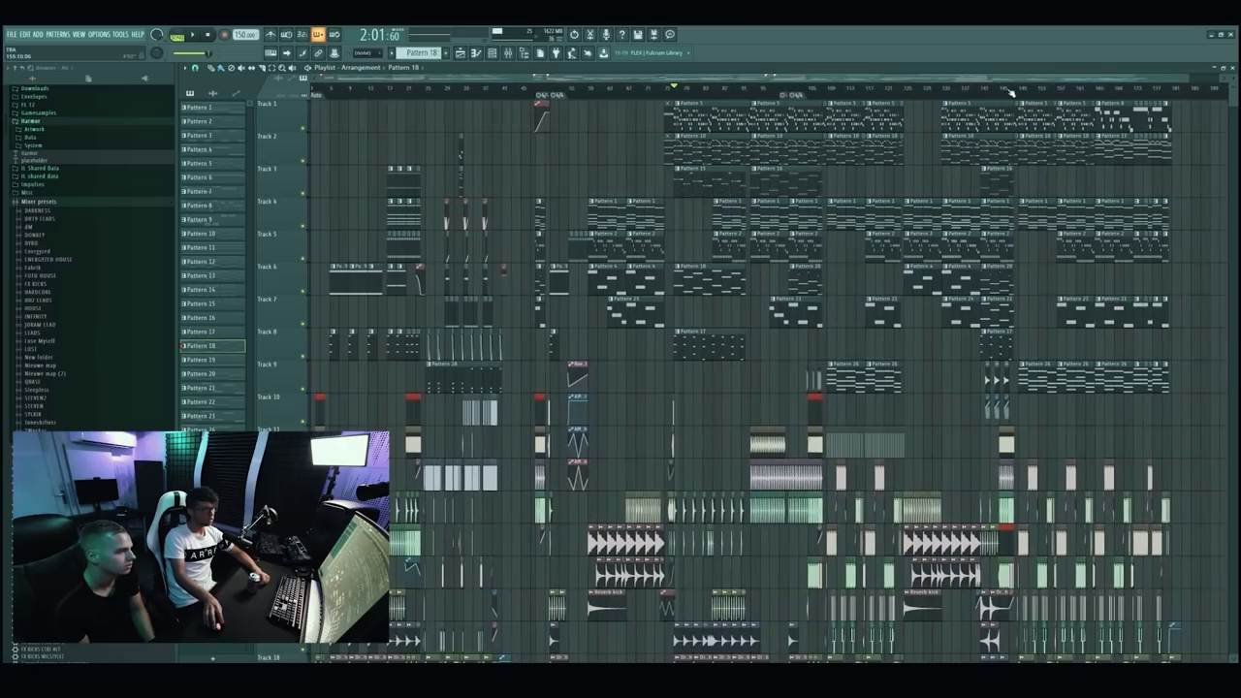
Examine the build-up layers between bars 93 and 109 and compare them with the intro and breakdown clips.
scroll(791, 97, "up", 3)
scroll(790, 97, "up", 2)
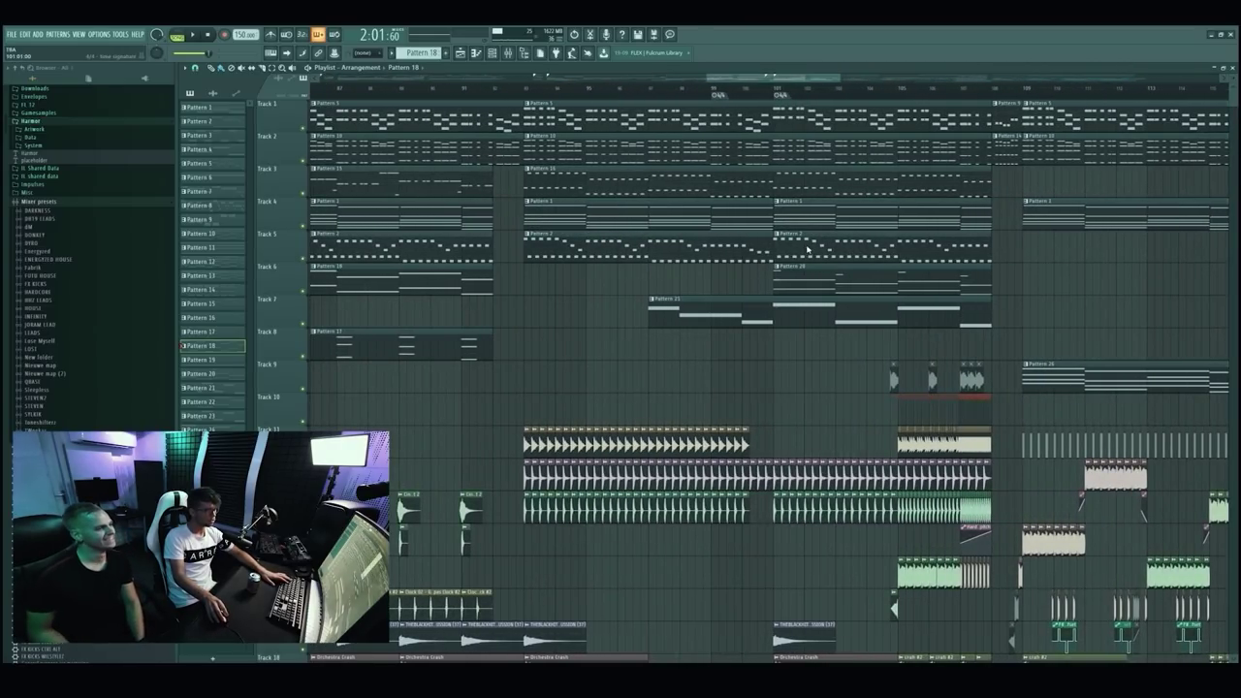
scroll(588, 121, "up", 4)
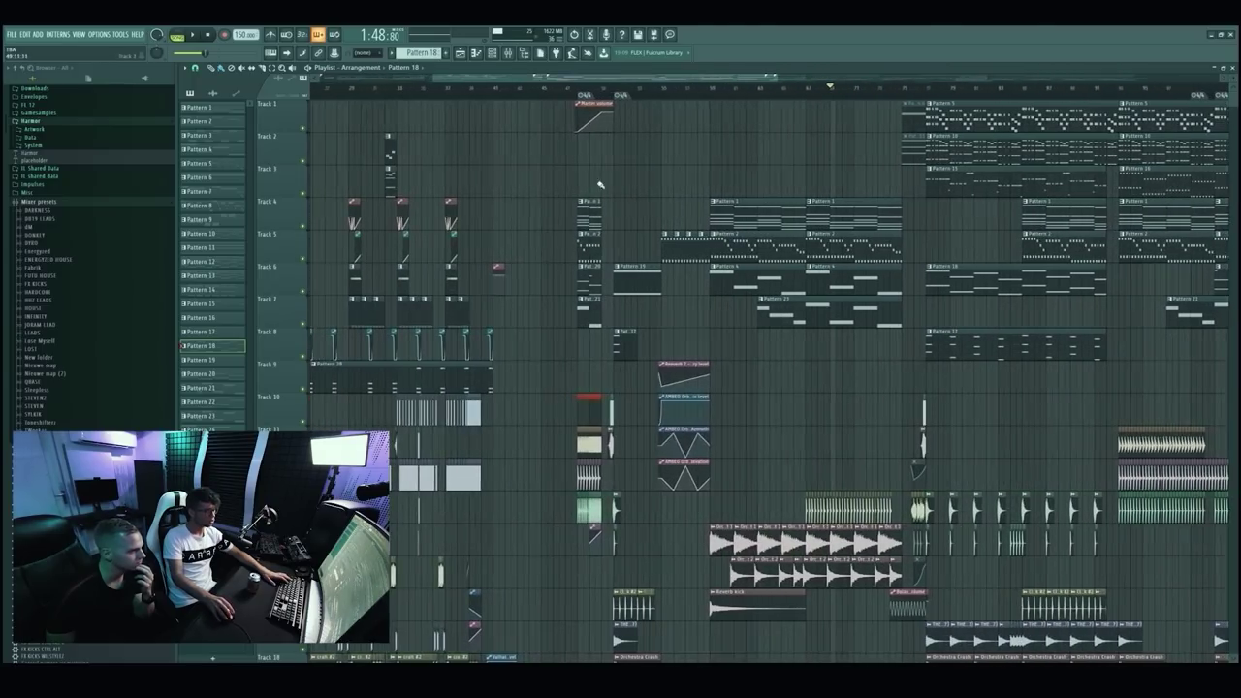
left_click_drag(514, 79, 443, 87)
scroll(693, 164, "down", 2)
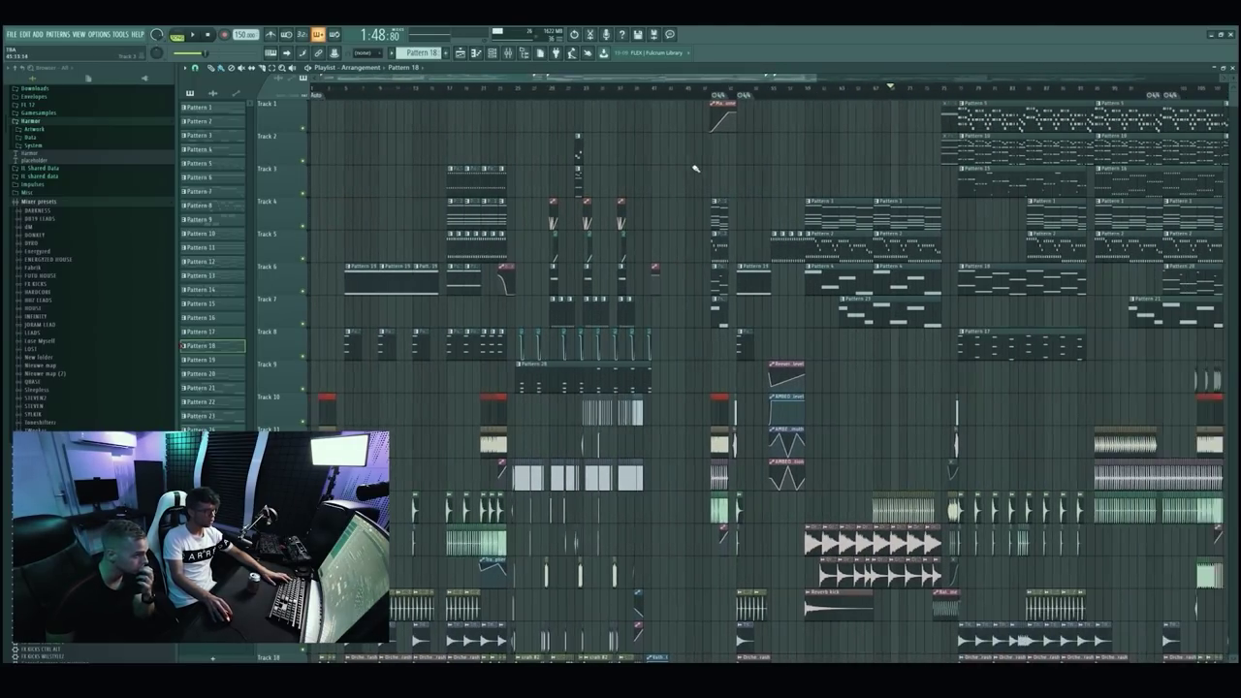
scroll(503, 330, "down", 1)
scroll(503, 330, "down", 6)
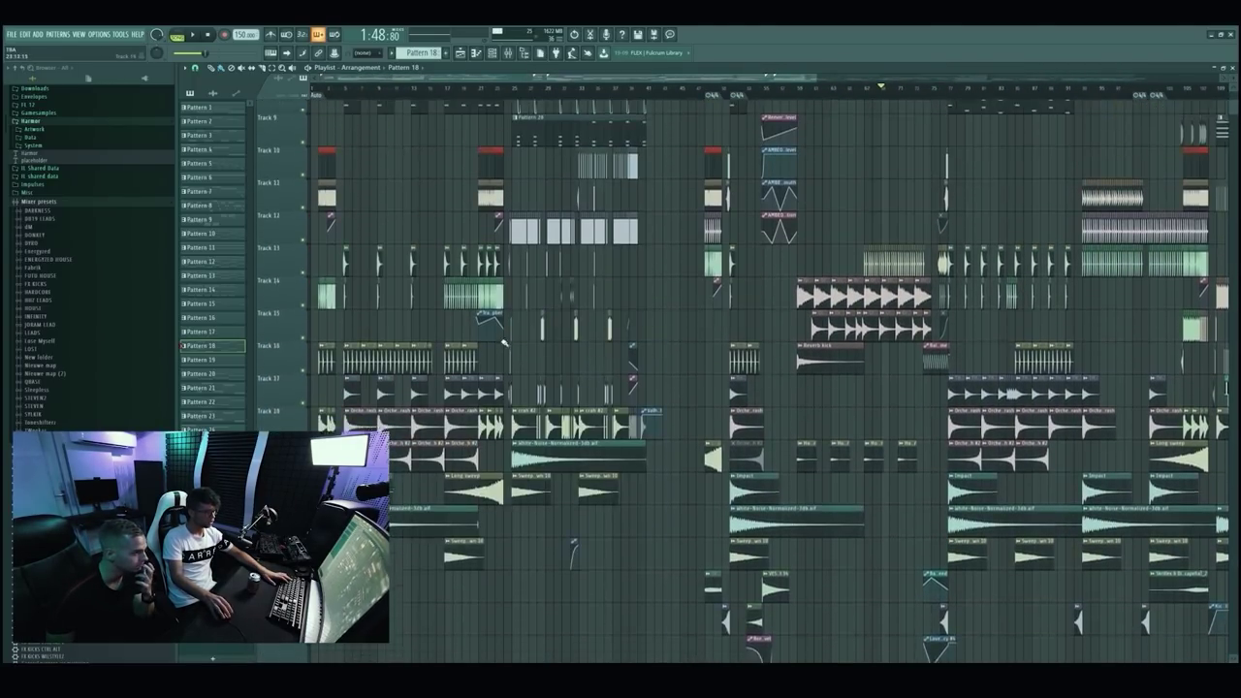
Move the playback position to bar 24 and examine the build-up clips leading into the first drop.
scroll(264, 122, "up", 5)
left_click_drag(542, 94, 504, 97)
scroll(387, 116, "up", 2)
scroll(466, 243, "down", 6)
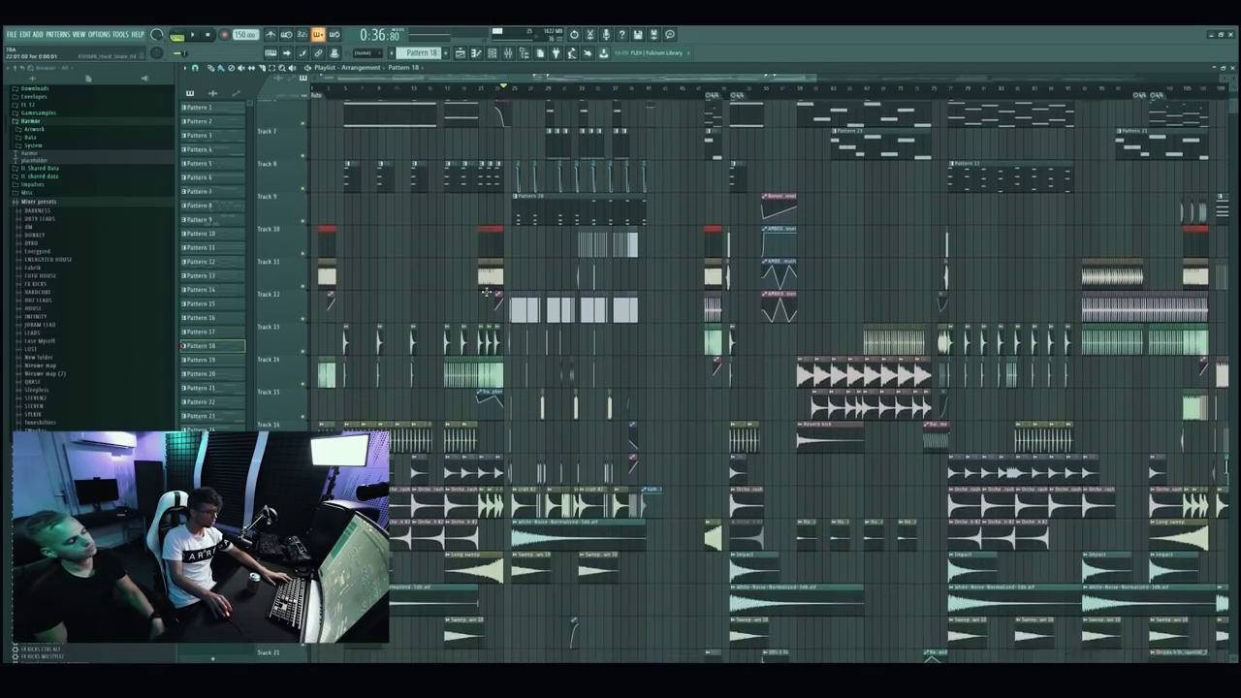
scroll(608, 310, "up", 3)
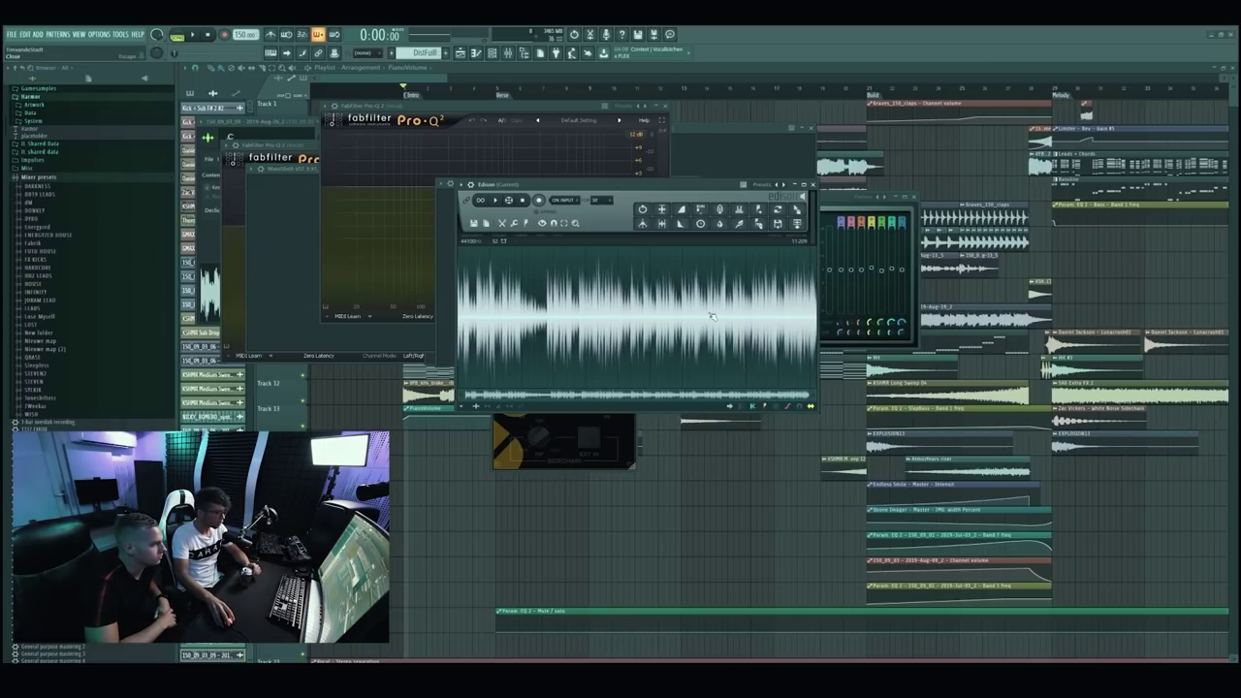
Close the Edison window and all other open plug-in windows to show the new project's full arrangement in the playlist.
left_click(812, 184)
key("F9")
key("F12")
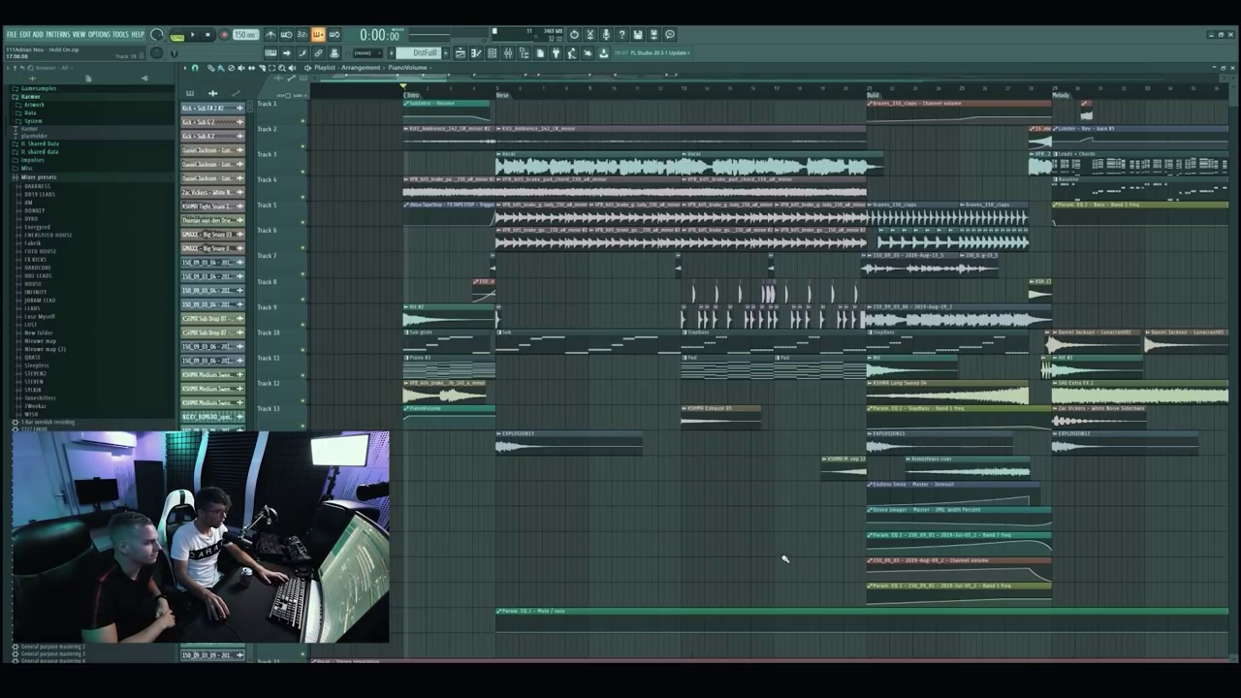
scroll(722, 538, "down", 3)
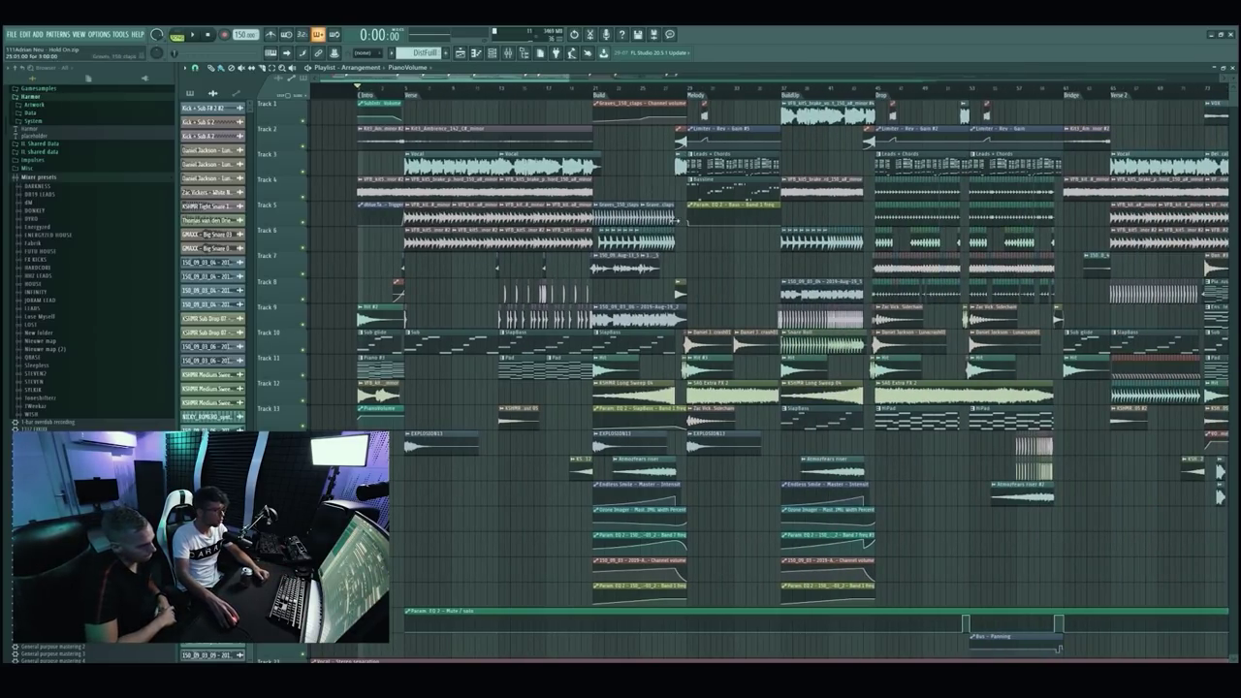
Survey the full arrangement from Intro to Outro, focusing on the clips in the intro section.
left_click_drag(568, 83, 465, 83)
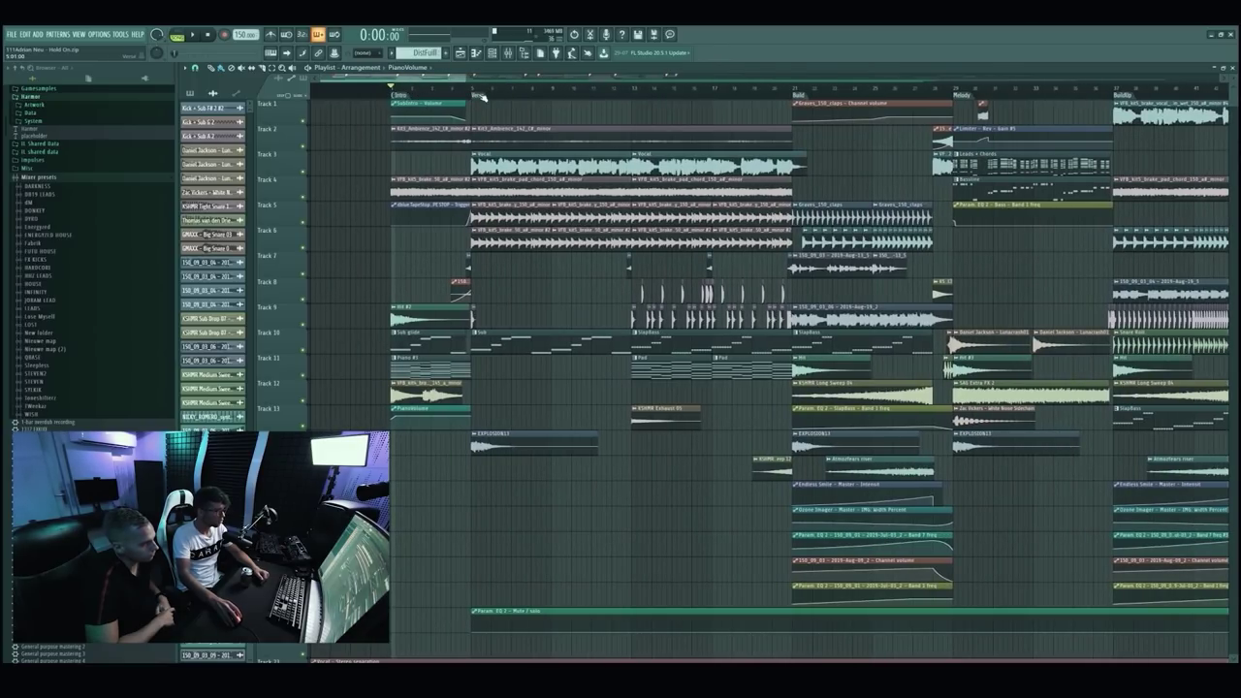
scroll(858, 149, "down", 3)
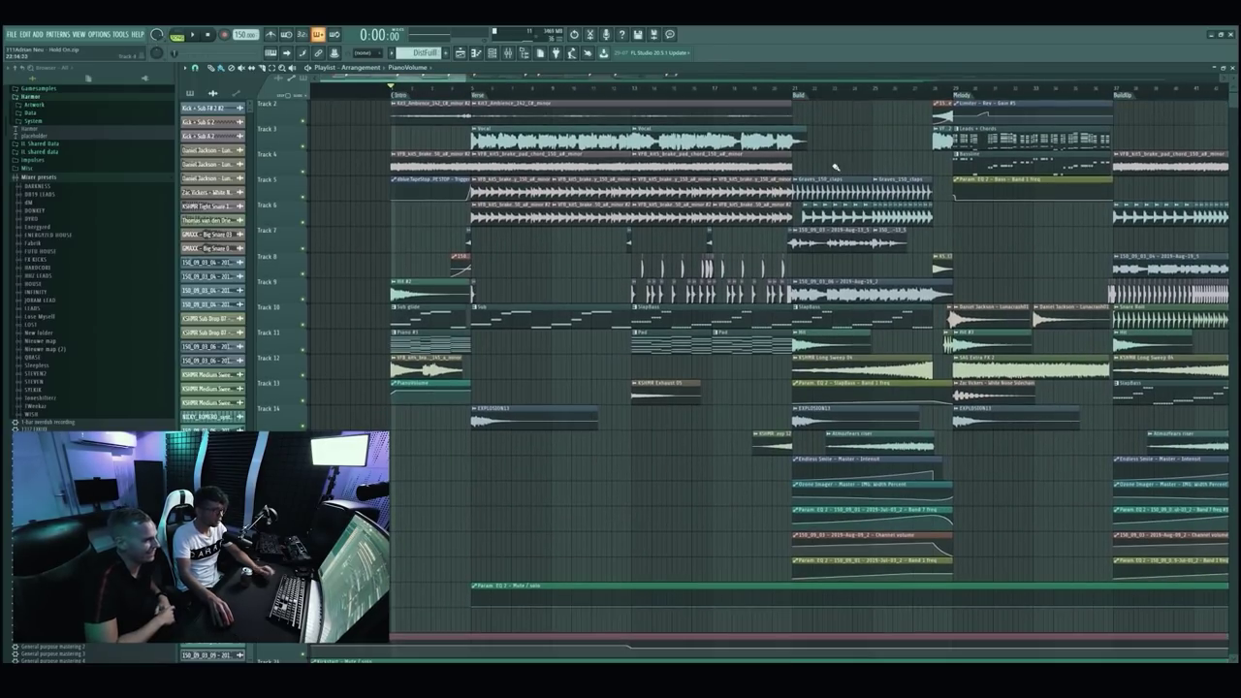
scroll(684, 222, "down", 3)
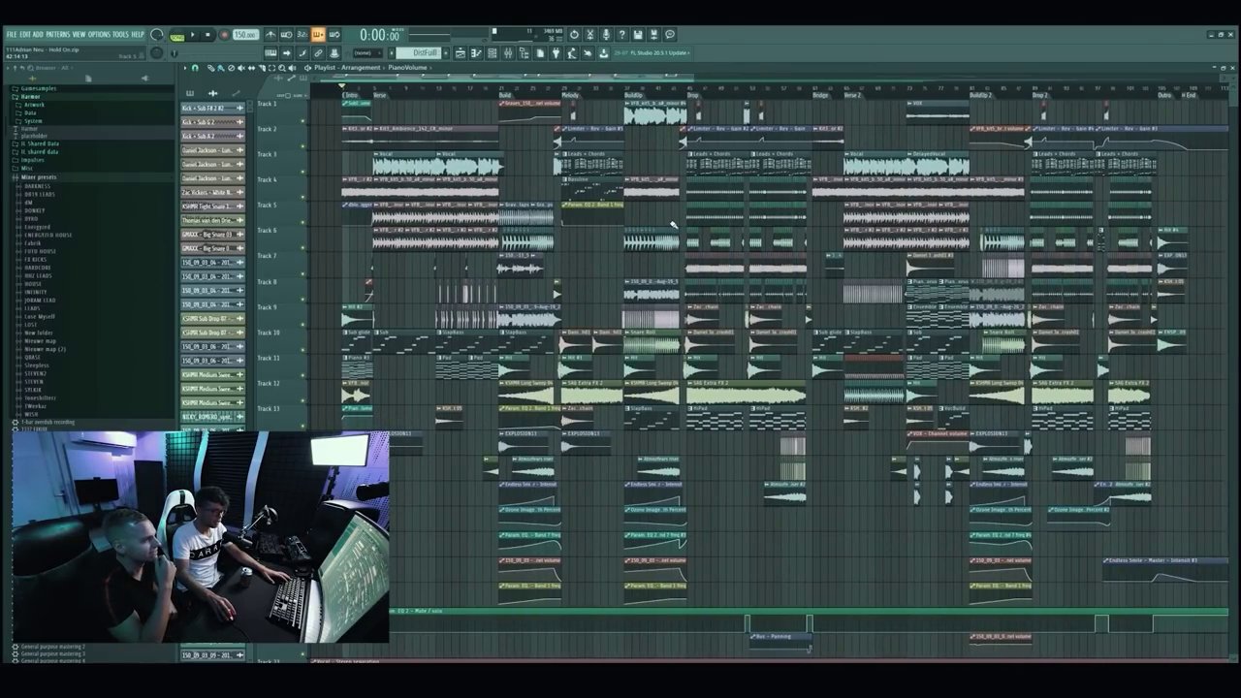
scroll(674, 224, "down", 2)
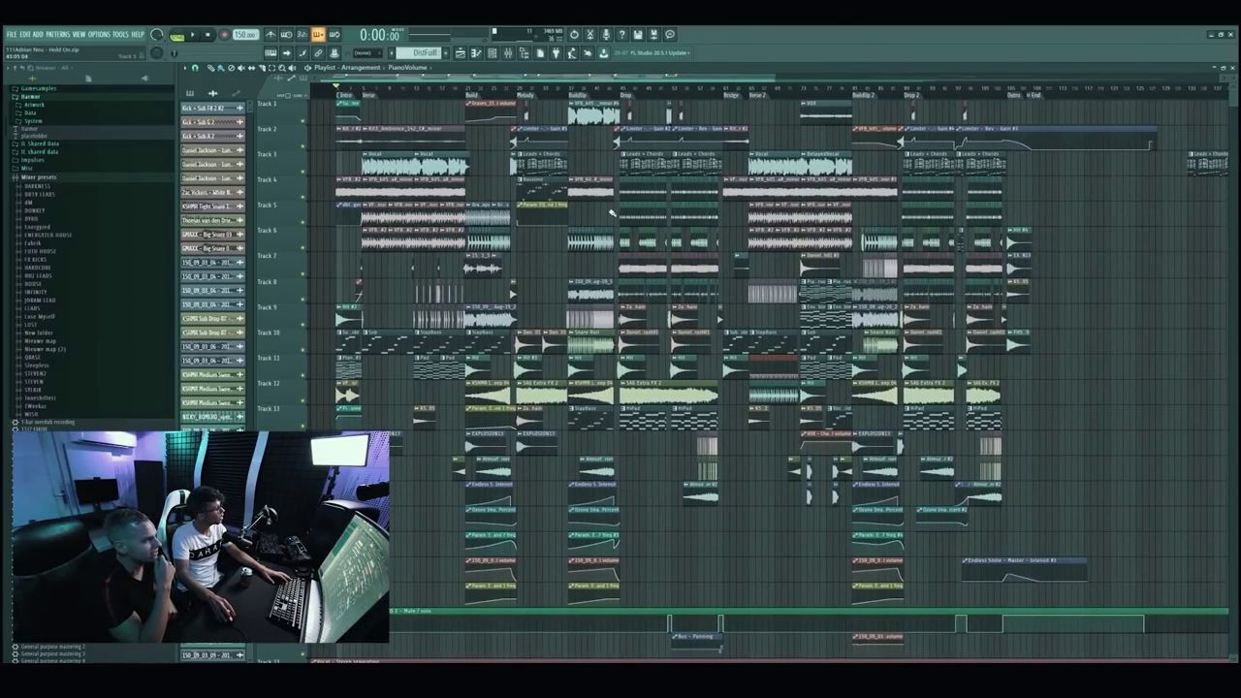
scroll(352, 166, "up", 5)
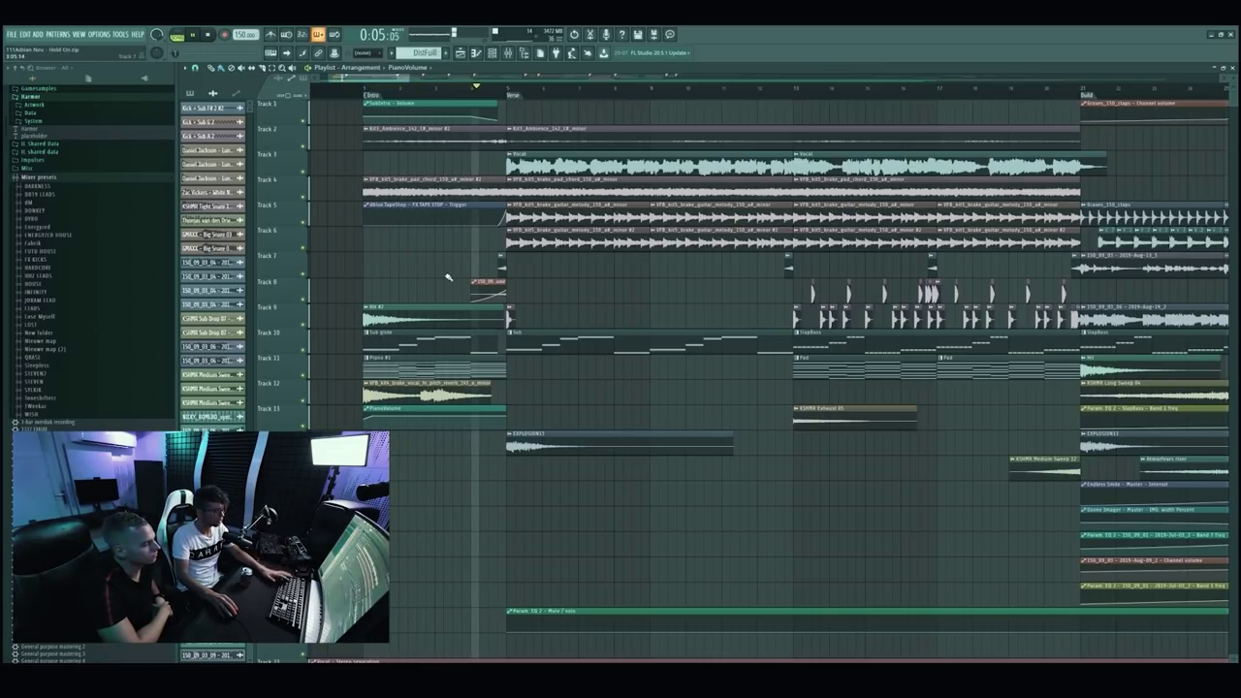
scroll(564, 249, "down", 1)
key("space")
Open the sample settings of the guitar melody clip in the verse and show its mixer track.
scroll(626, 249, "up", 2)
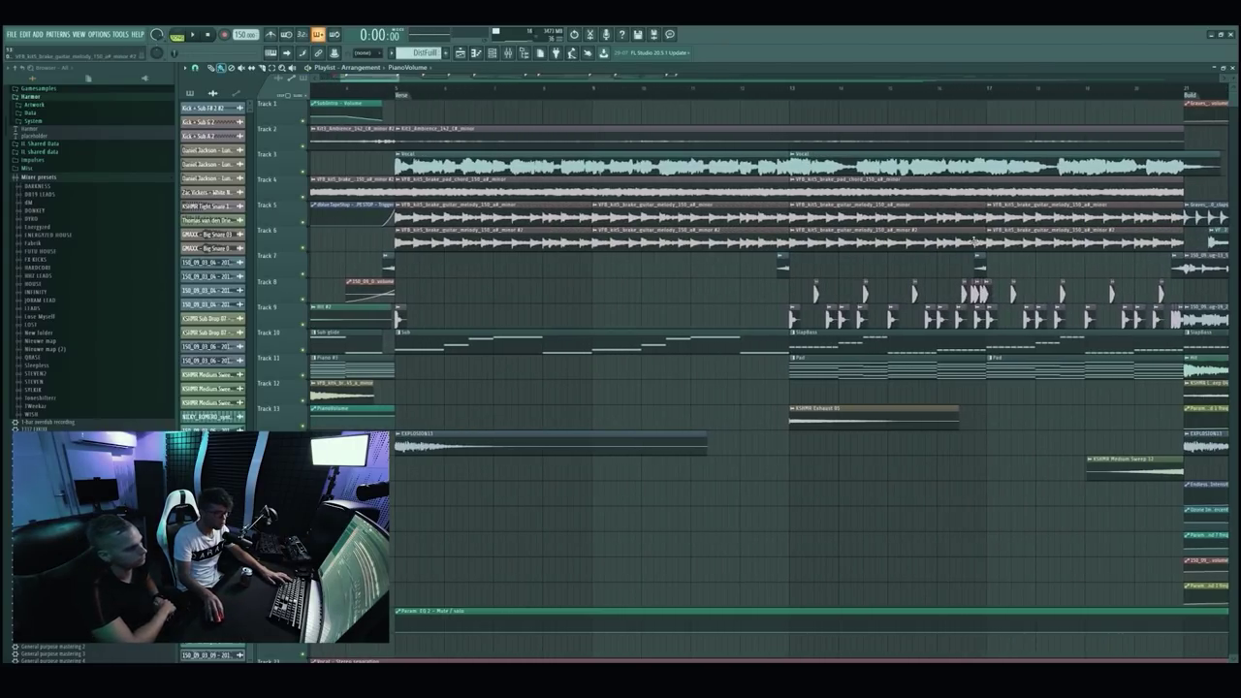
scroll(869, 244, "down", 2)
double_click(582, 219)
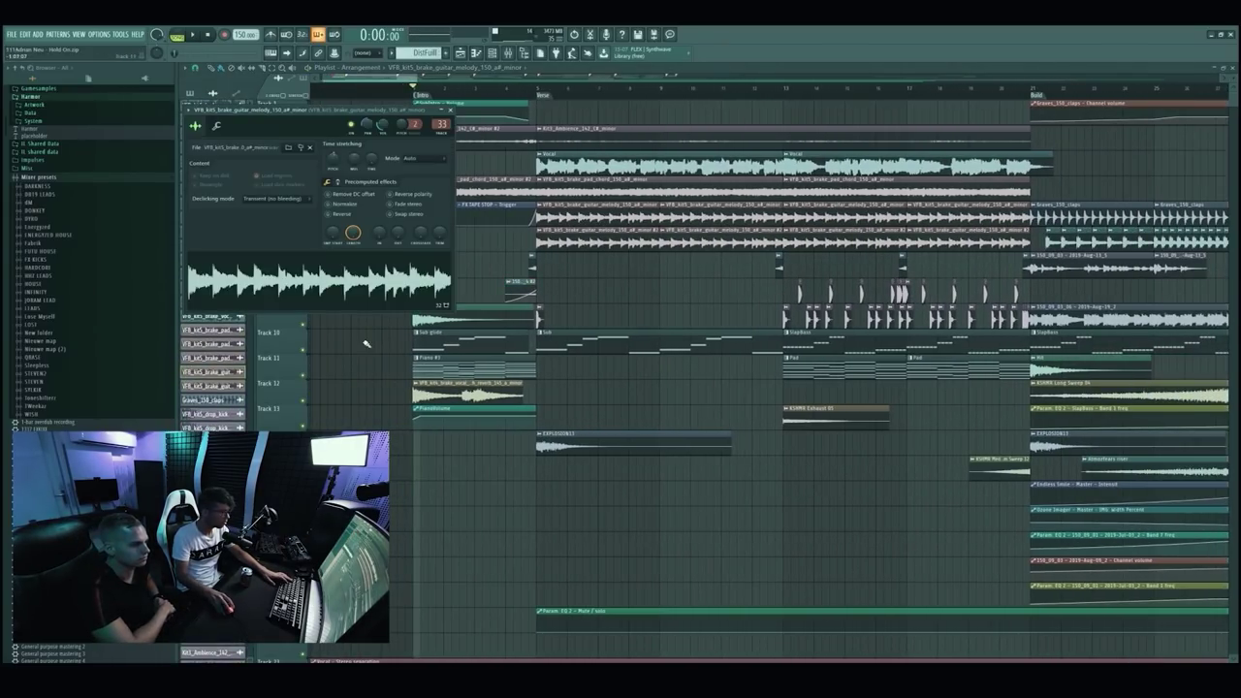
key("F9")
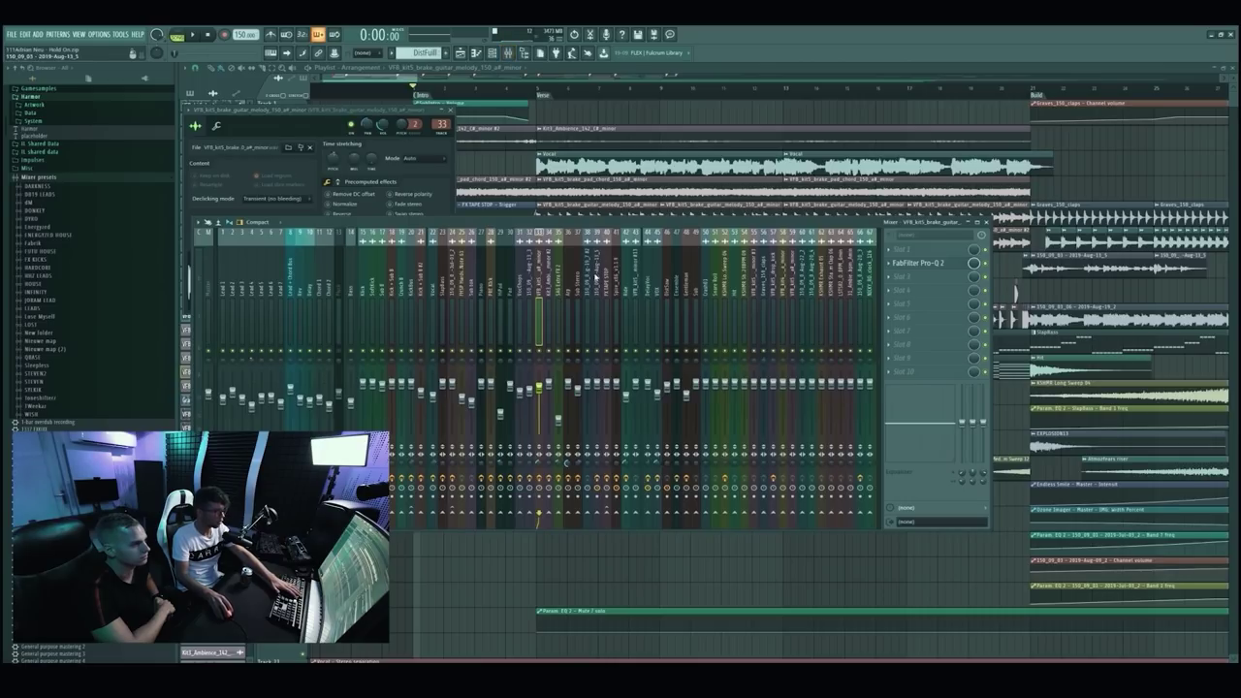
Play the song from the Verse marker and inspect the sample settings of the Vocal clip on Track 3.
left_click(538, 88)
left_click(450, 110)
scroll(675, 179, "down", 2)
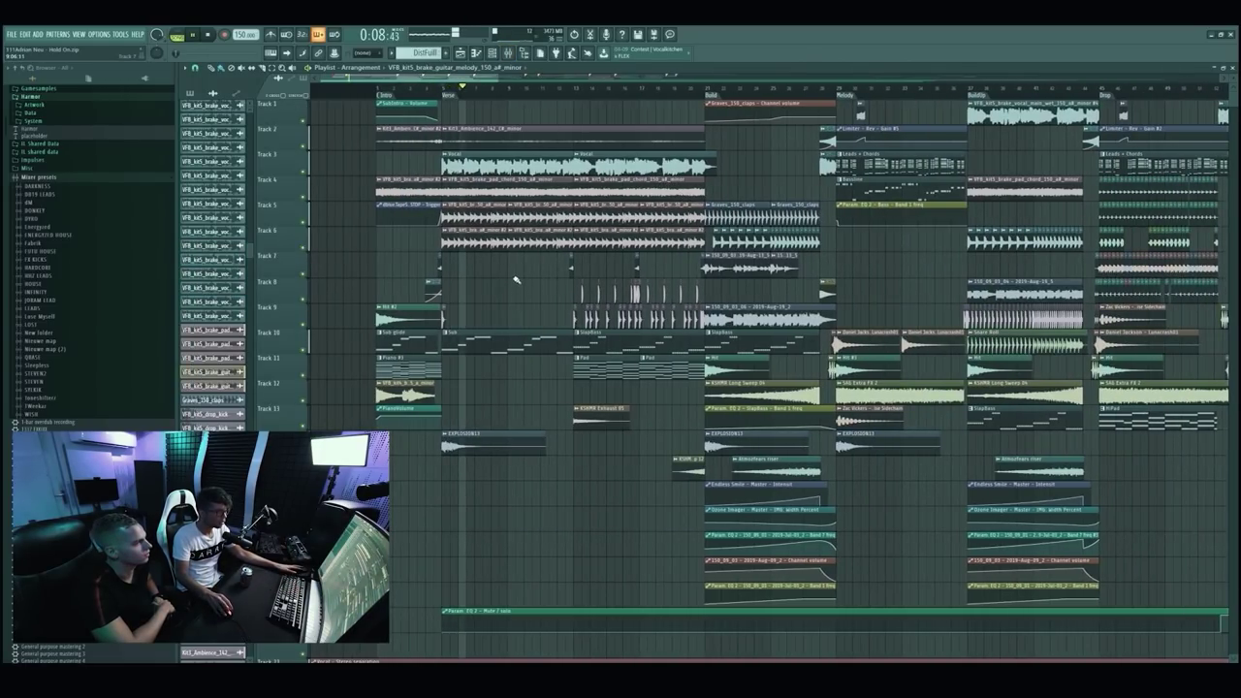
double_click(479, 173)
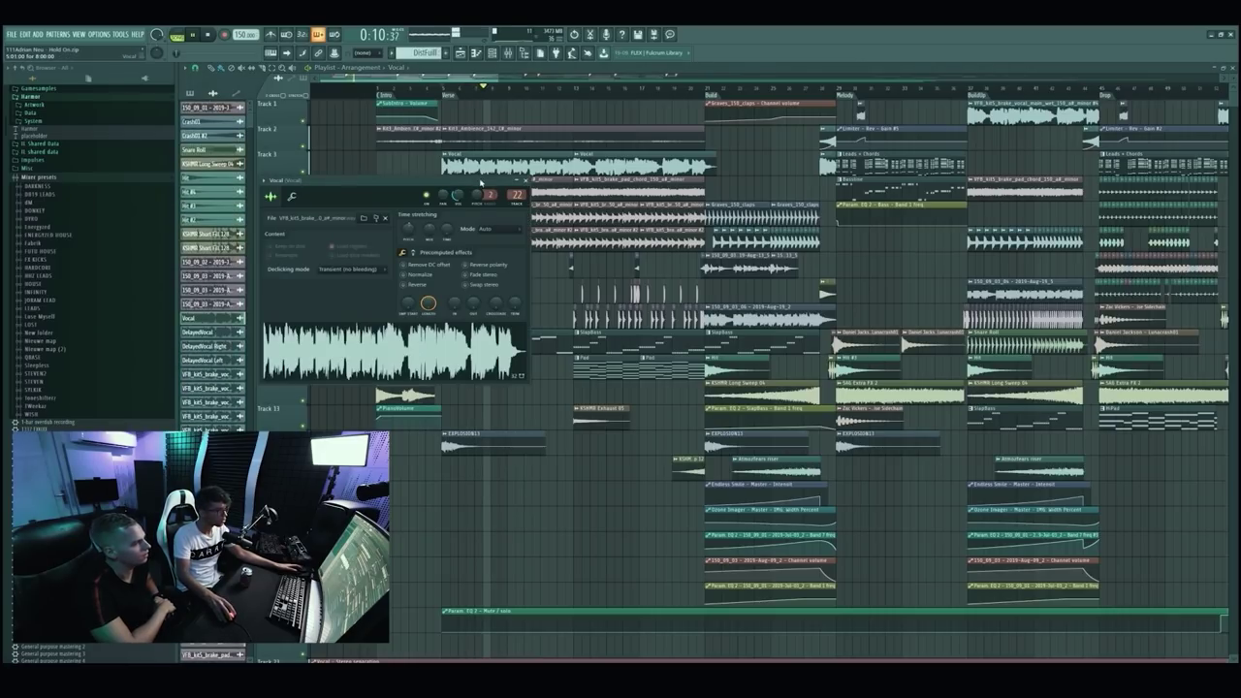
right_click(356, 163)
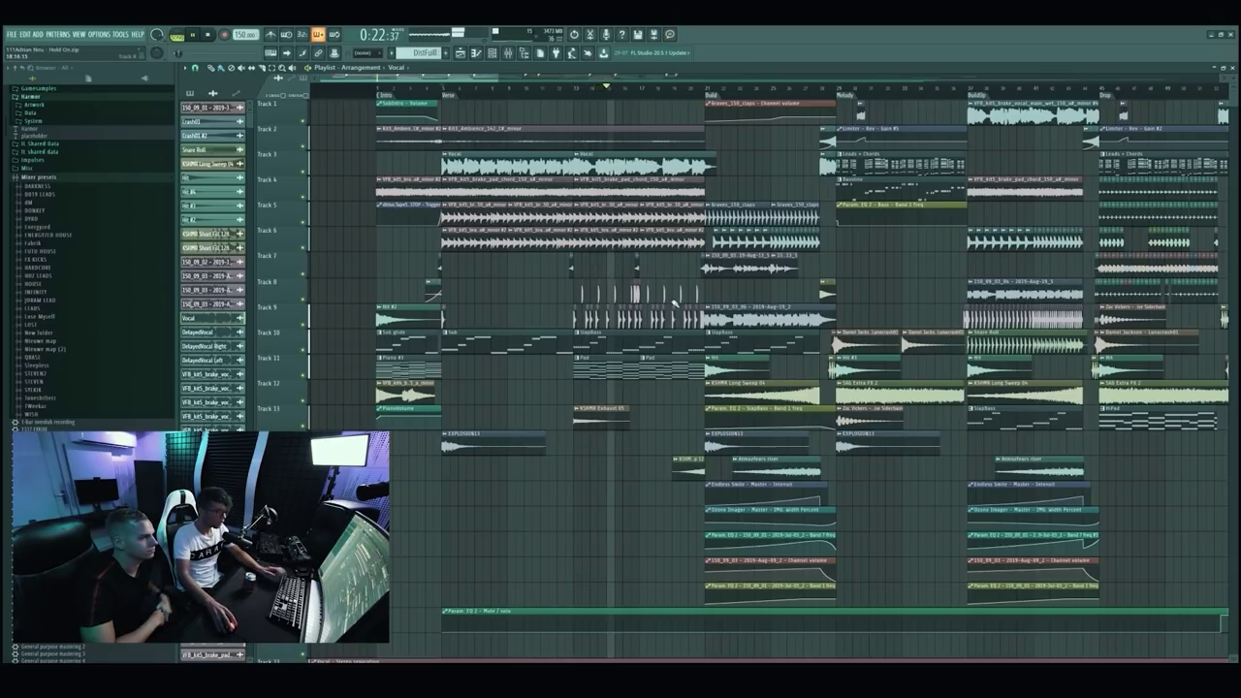
Stop playback and inspect the sample settings of the drop kick and the snare clips starting at bar 13.
scroll(671, 501, "up", 2)
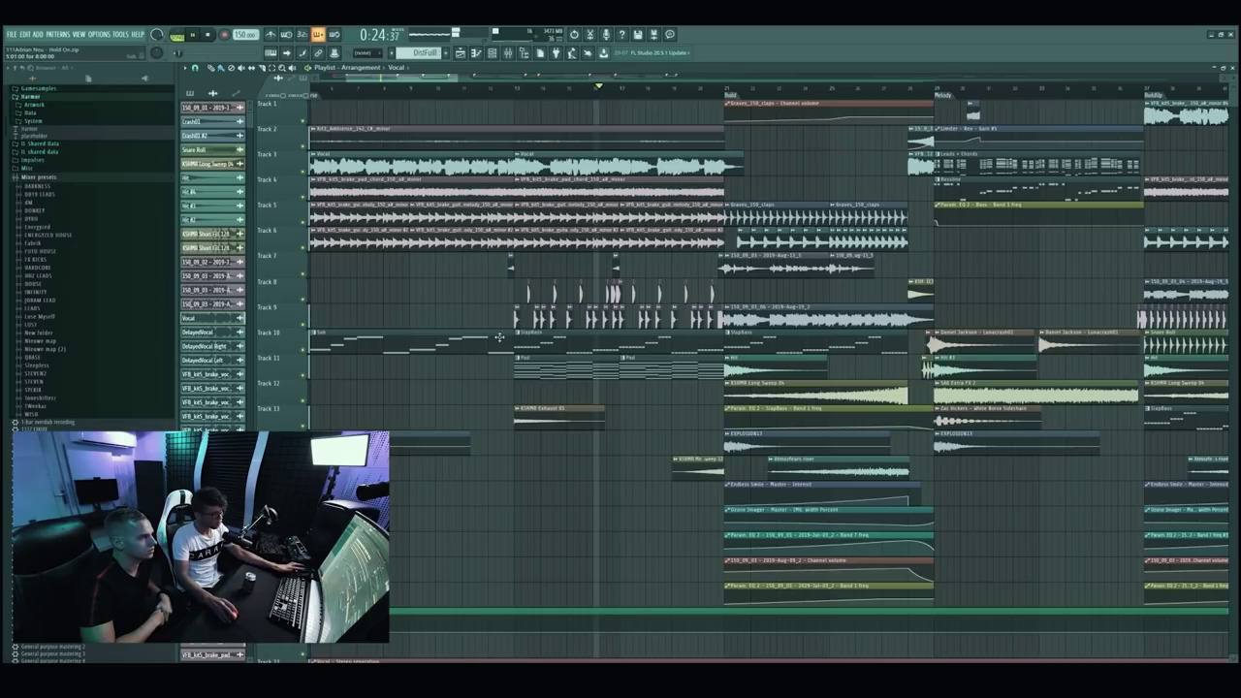
key("space")
scroll(518, 335, "up", 2)
scroll(519, 333, "up", 4)
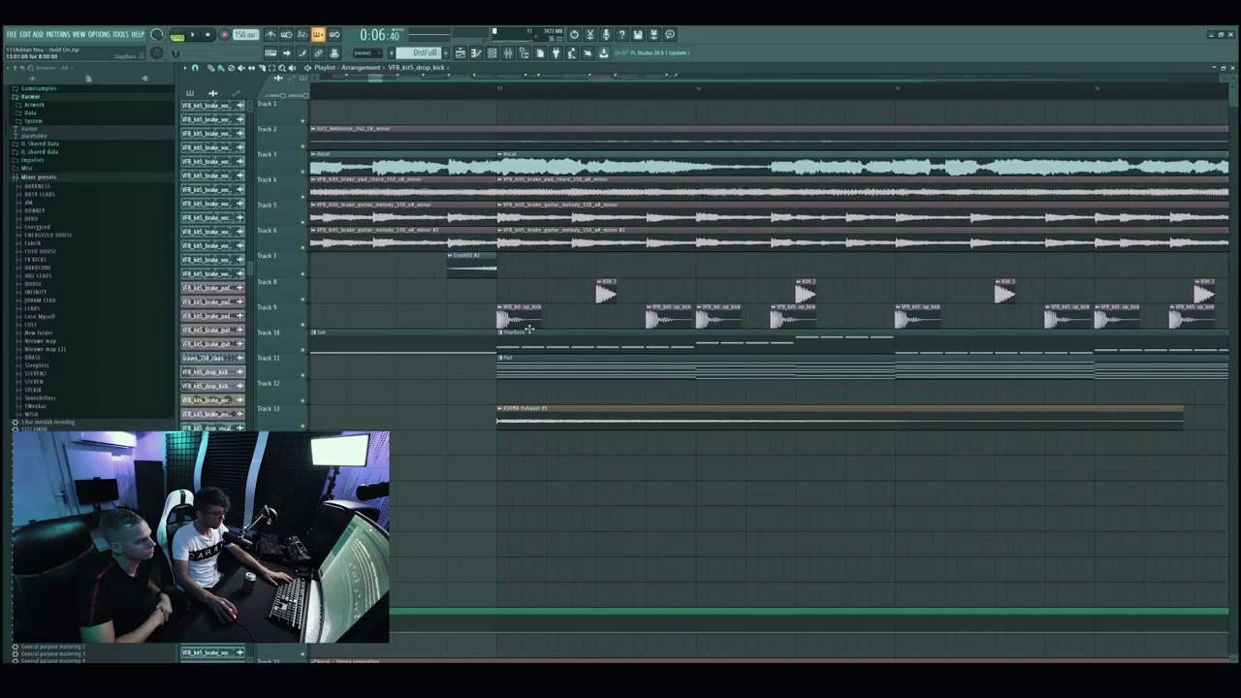
double_click(504, 320)
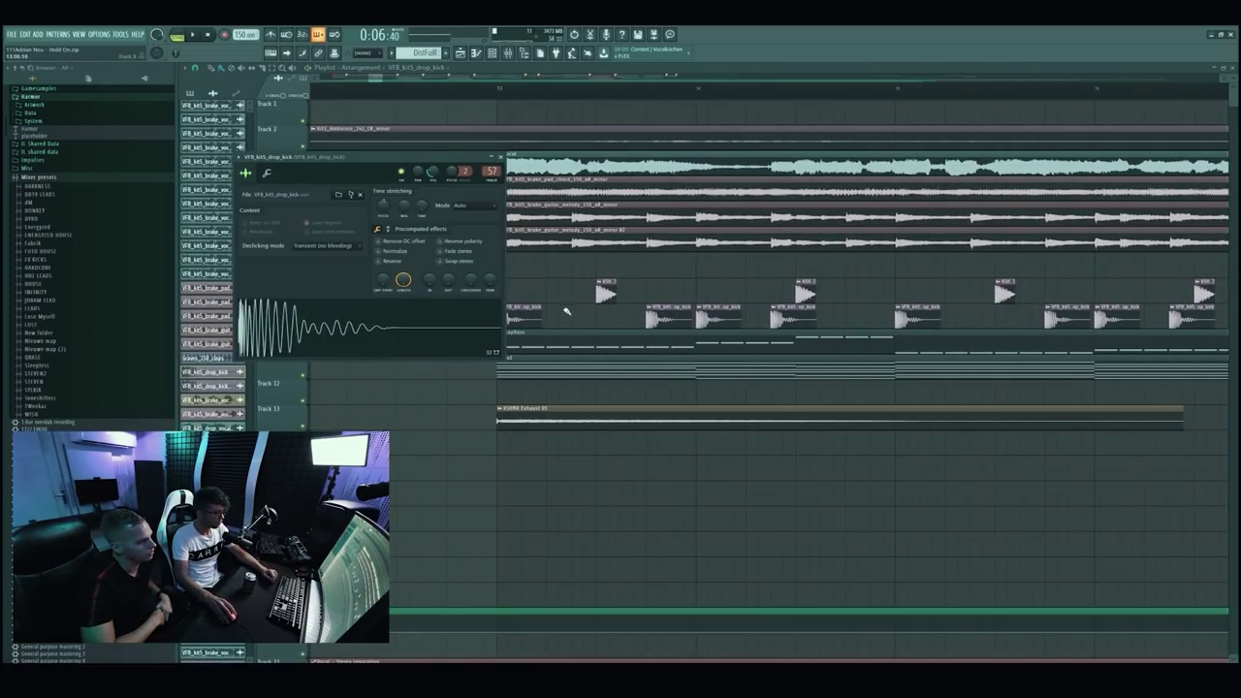
double_click(605, 293)
key("Escape")
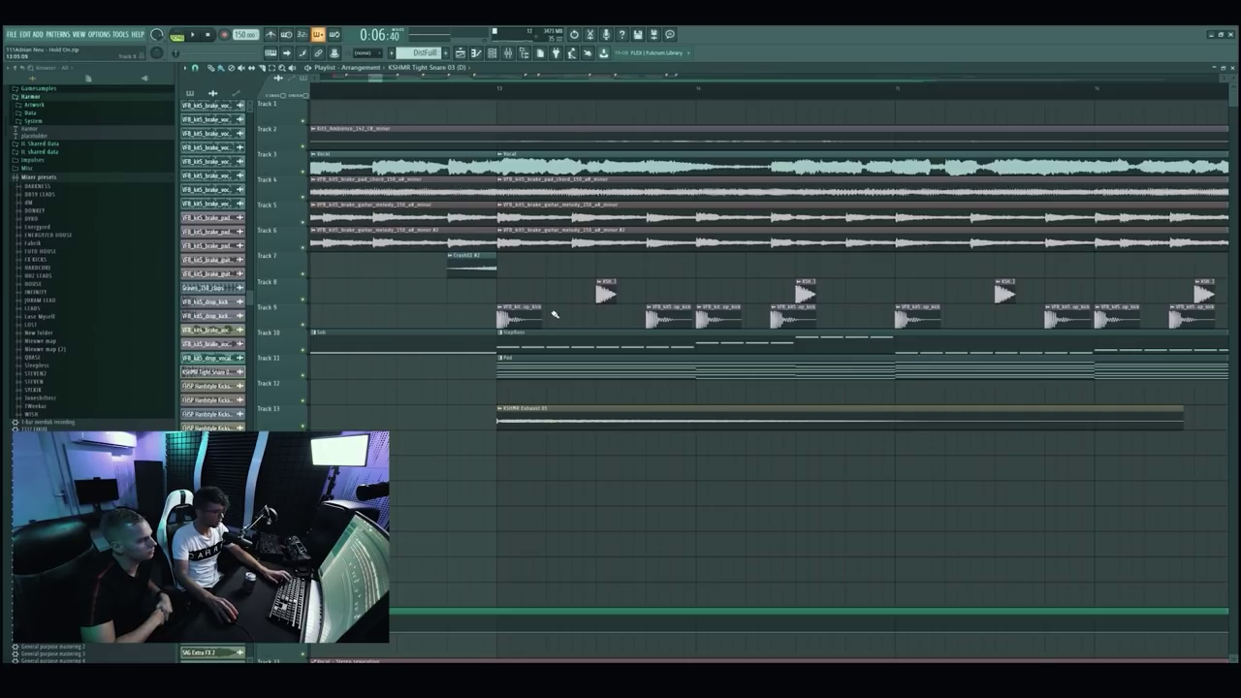
Inspect the KSHMR Tight Snare 03 sample and examine how the snare and kick clips alternate on Tracks 8 and 9.
scroll(576, 303, "up", 5)
scroll(576, 303, "down", 4)
scroll(589, 302, "down", 1)
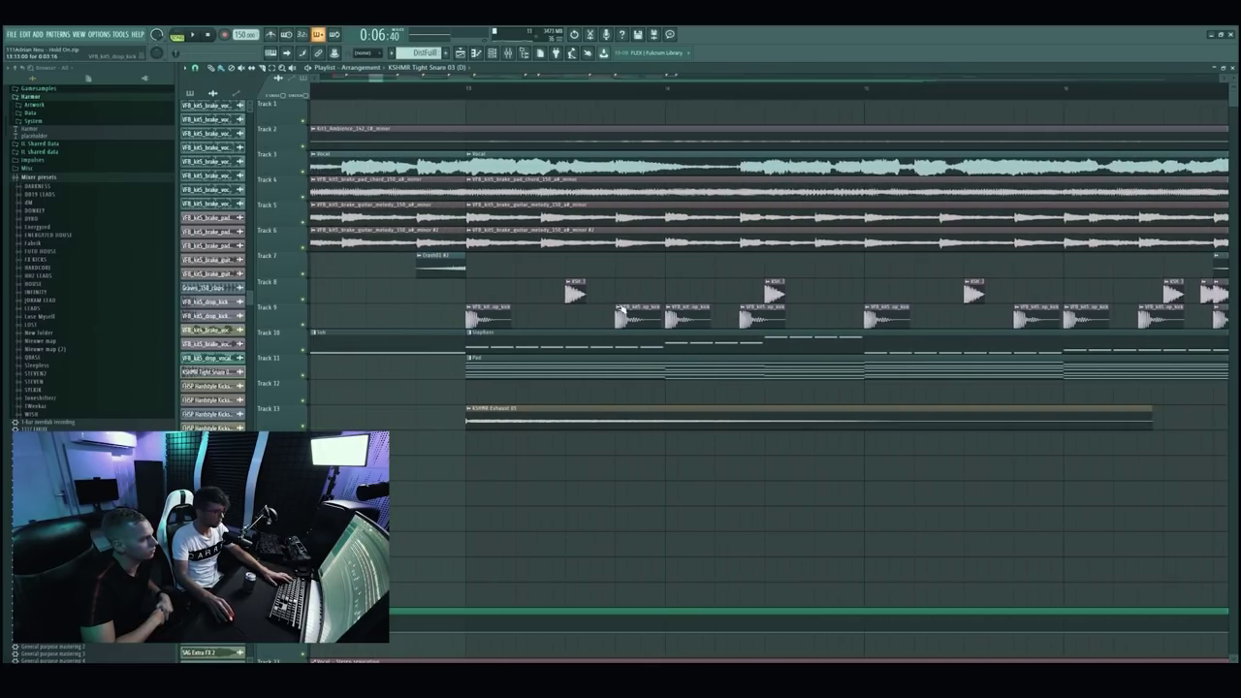
scroll(583, 300, "up", 6)
double_click(558, 297)
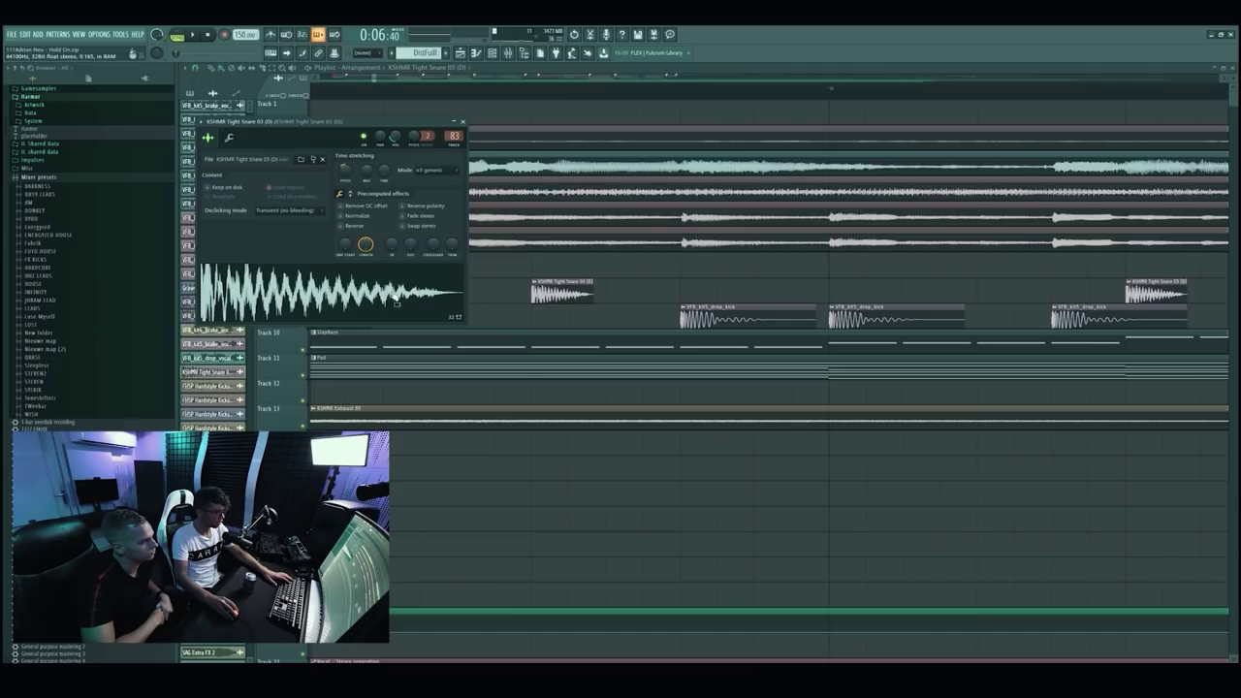
left_click(635, 310)
scroll(635, 309, "down", 3)
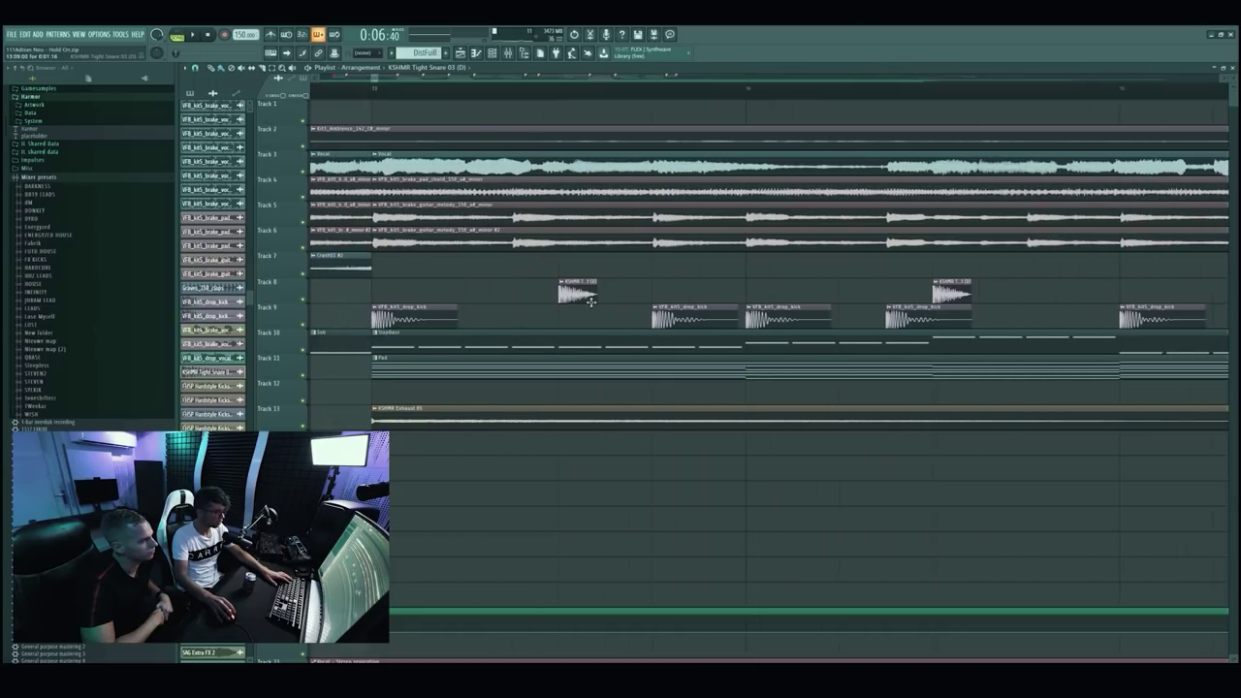
left_click(928, 317)
left_click(514, 311)
scroll(499, 315, "down", 5)
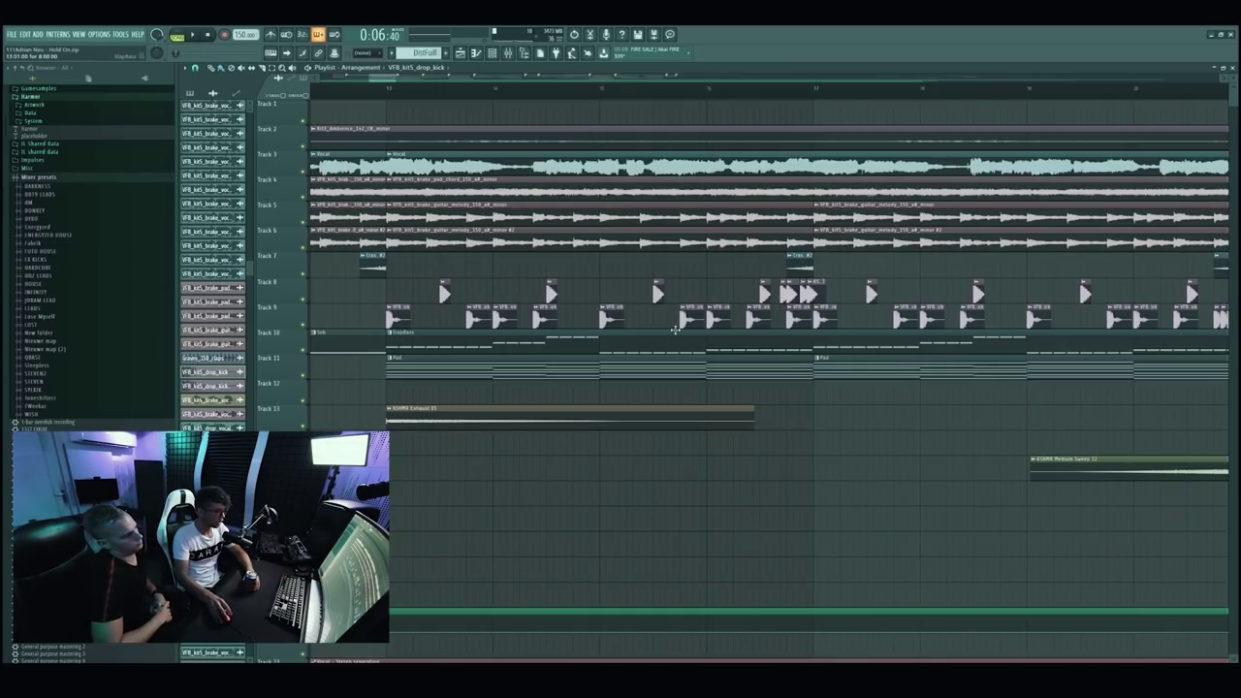
Play the second half of the verse from bar 13.
scroll(514, 223, "down", 3)
left_click(422, 90)
key("space")
scroll(504, 169, "down", 3)
scroll(732, 259, "up", 3)
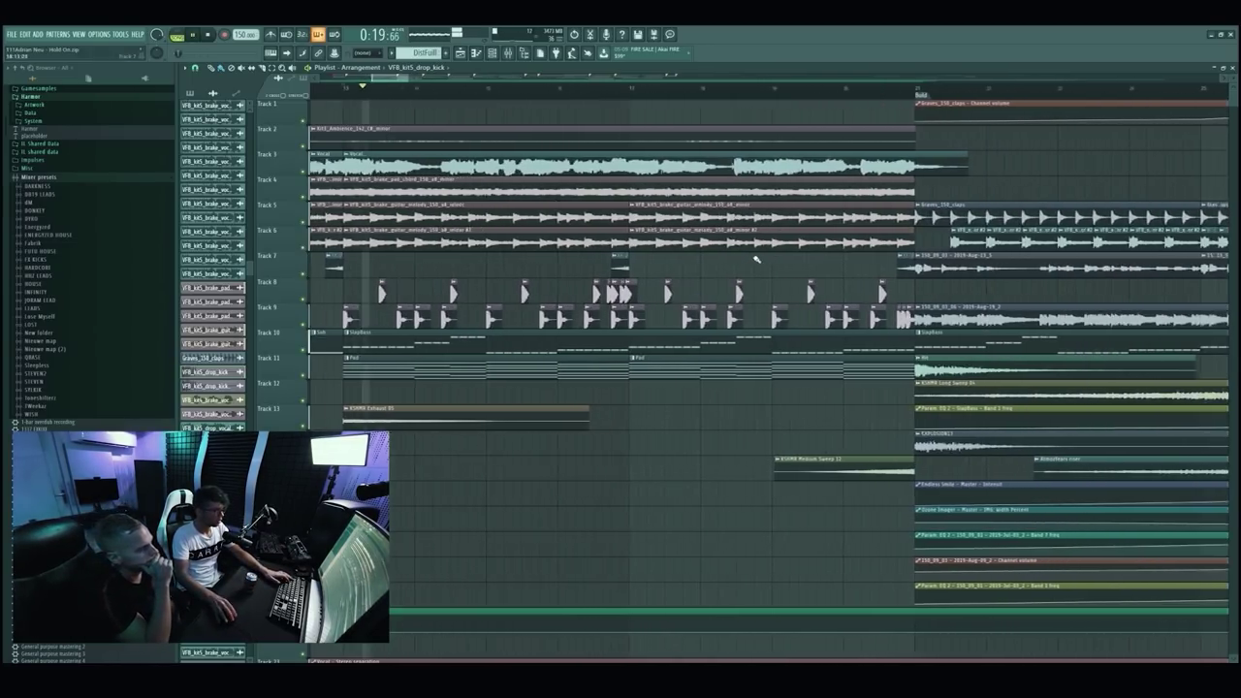
Examine the kick and snare rhythm on Tracks 8 and 9 from bar 13 up to the Build section.
scroll(480, 298, "up", 5)
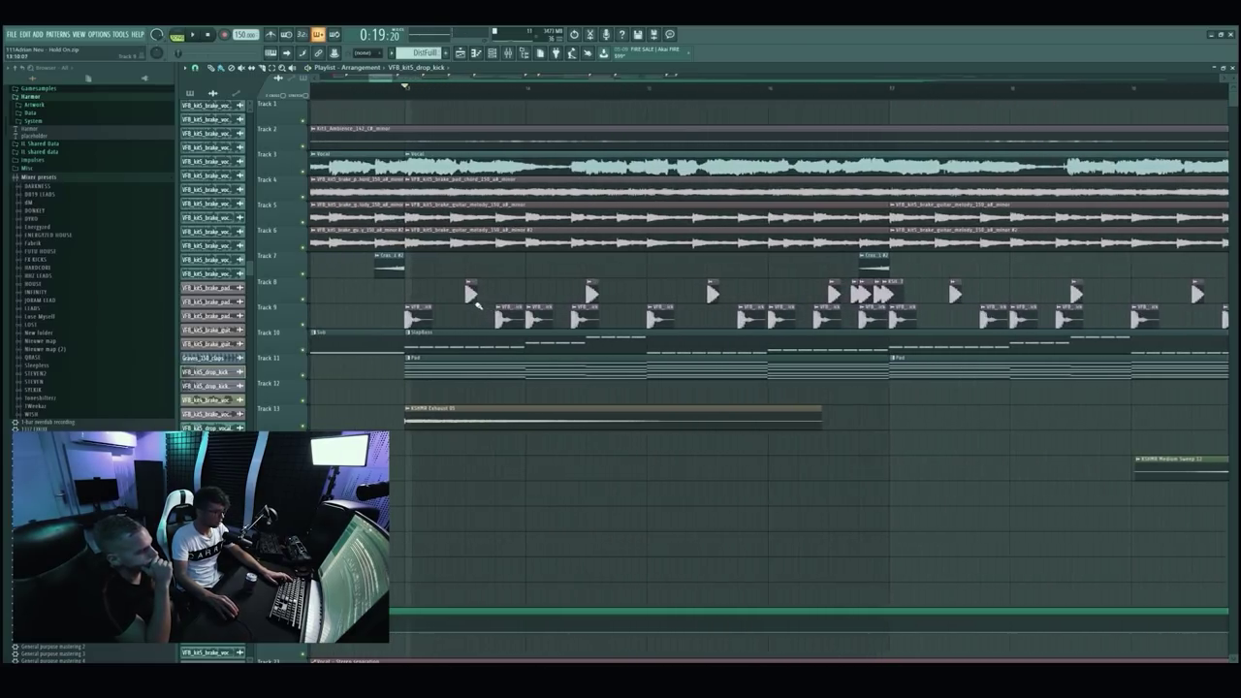
scroll(480, 298, "up", 2)
scroll(490, 305, "down", 4)
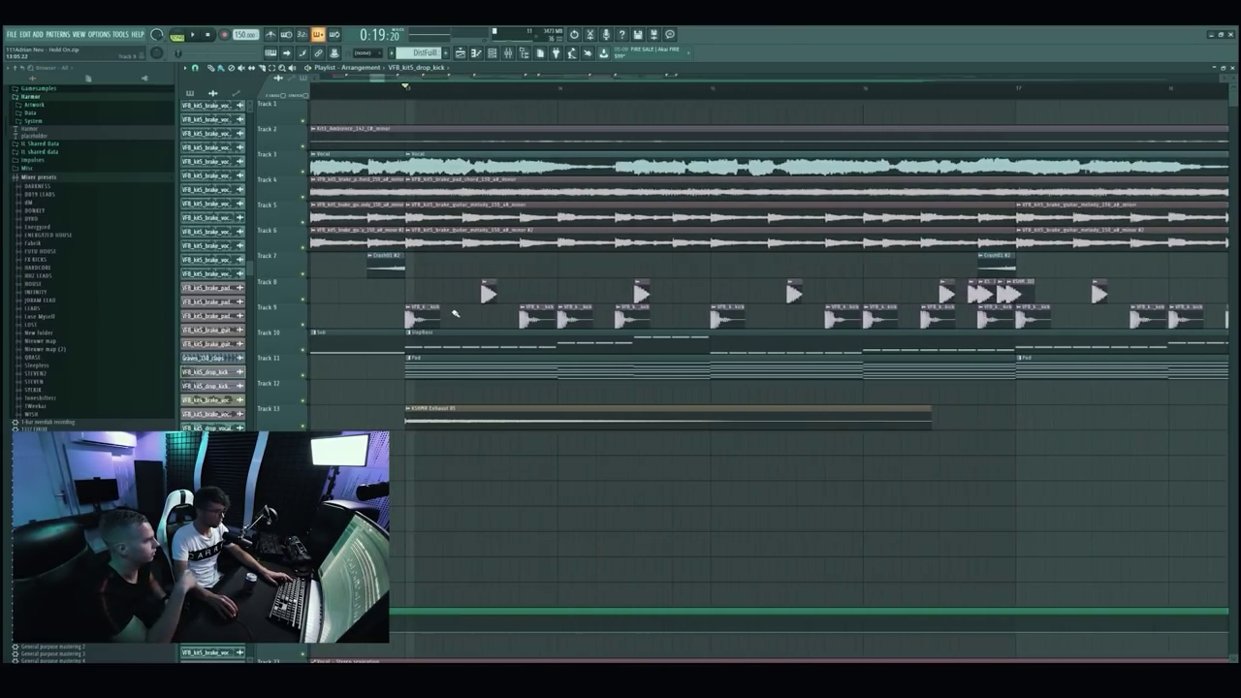
scroll(498, 311, "down", 4)
scroll(766, 342, "up", 2)
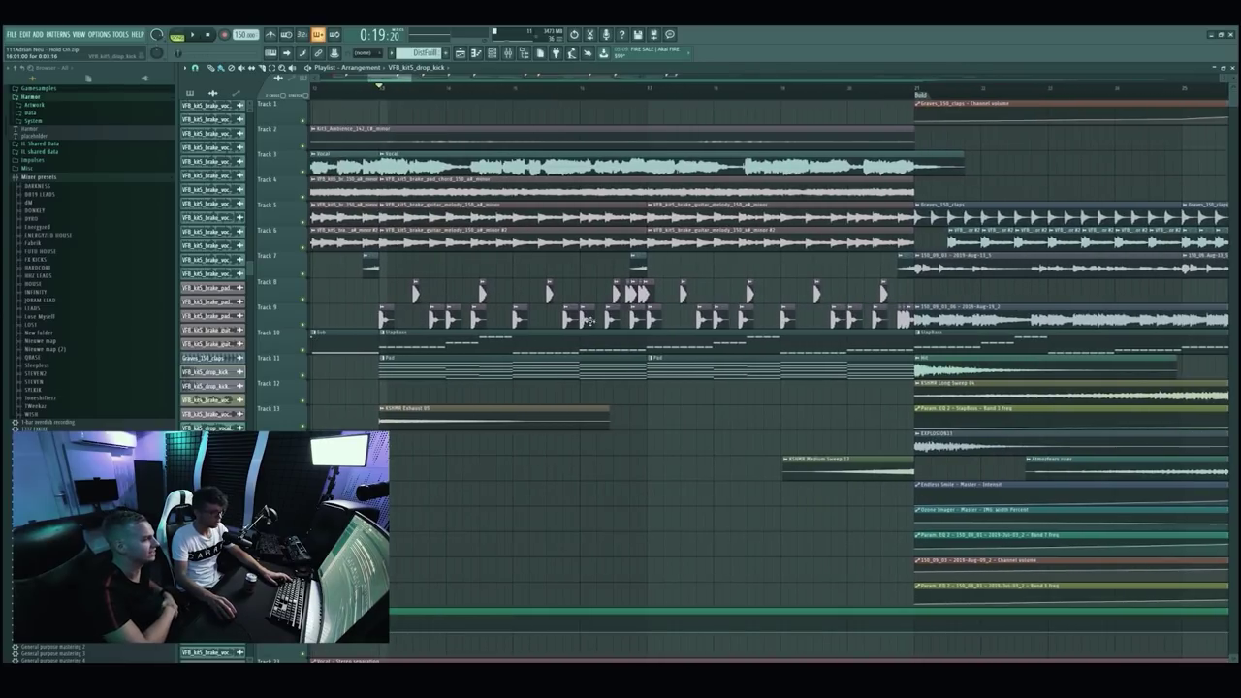
scroll(709, 321, "down", 3)
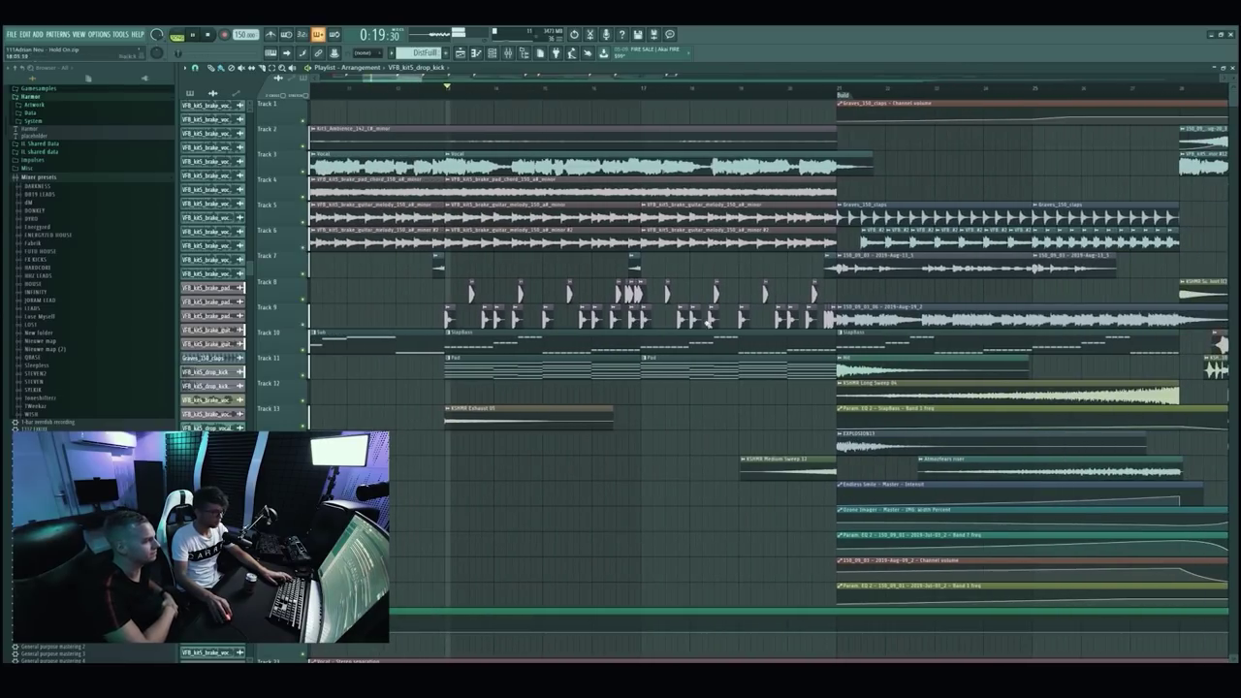
Inspect the SlapBass pattern's notes and Sylenth1 sound, view the Vocal clip's sample settings, and close the open windows.
left_click(548, 341)
double_click(547, 342)
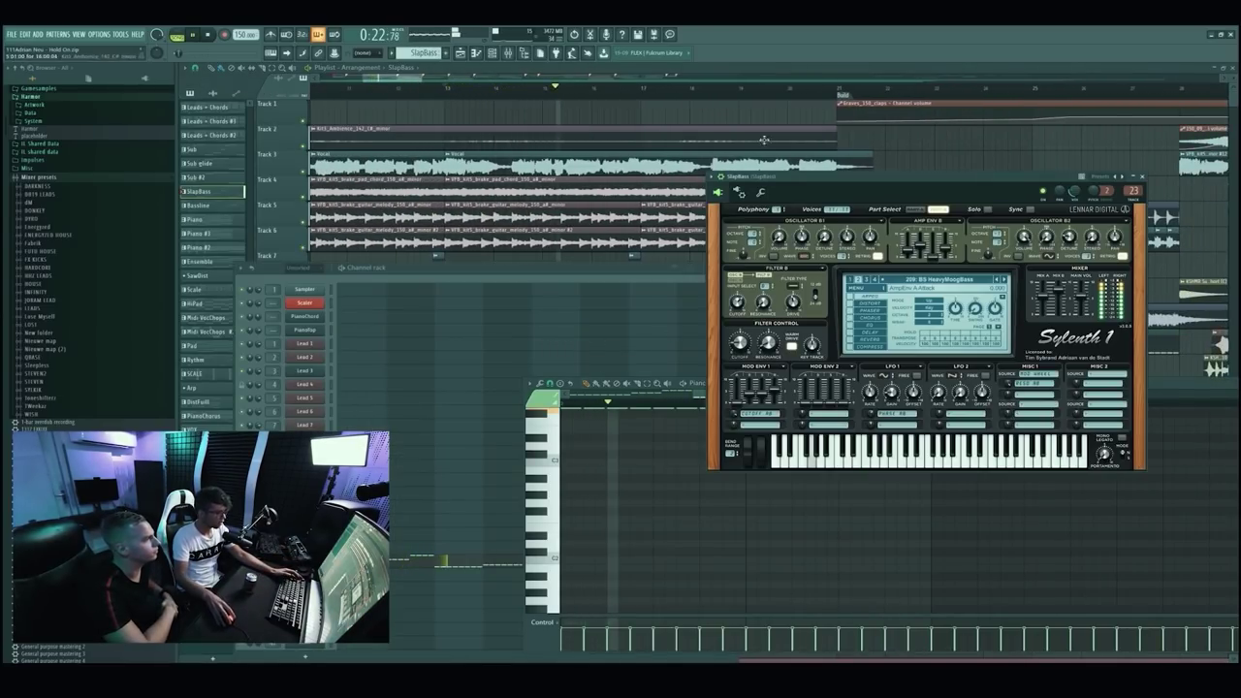
double_click(699, 167)
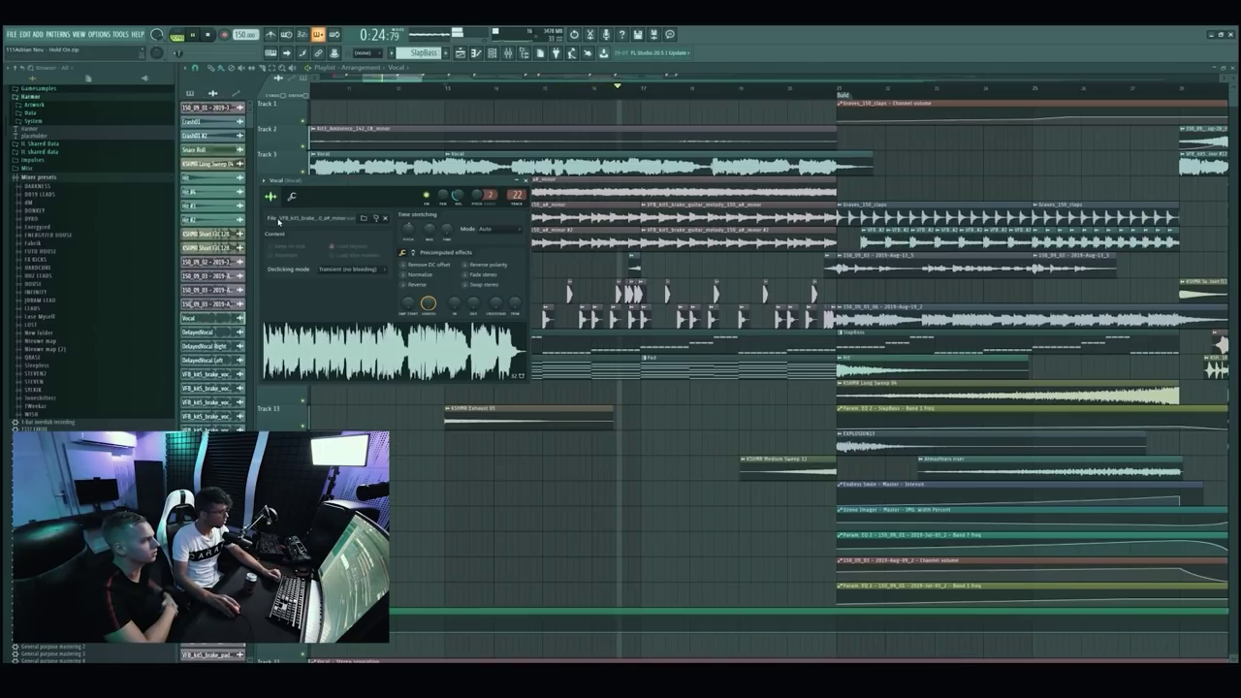
key("Escape")
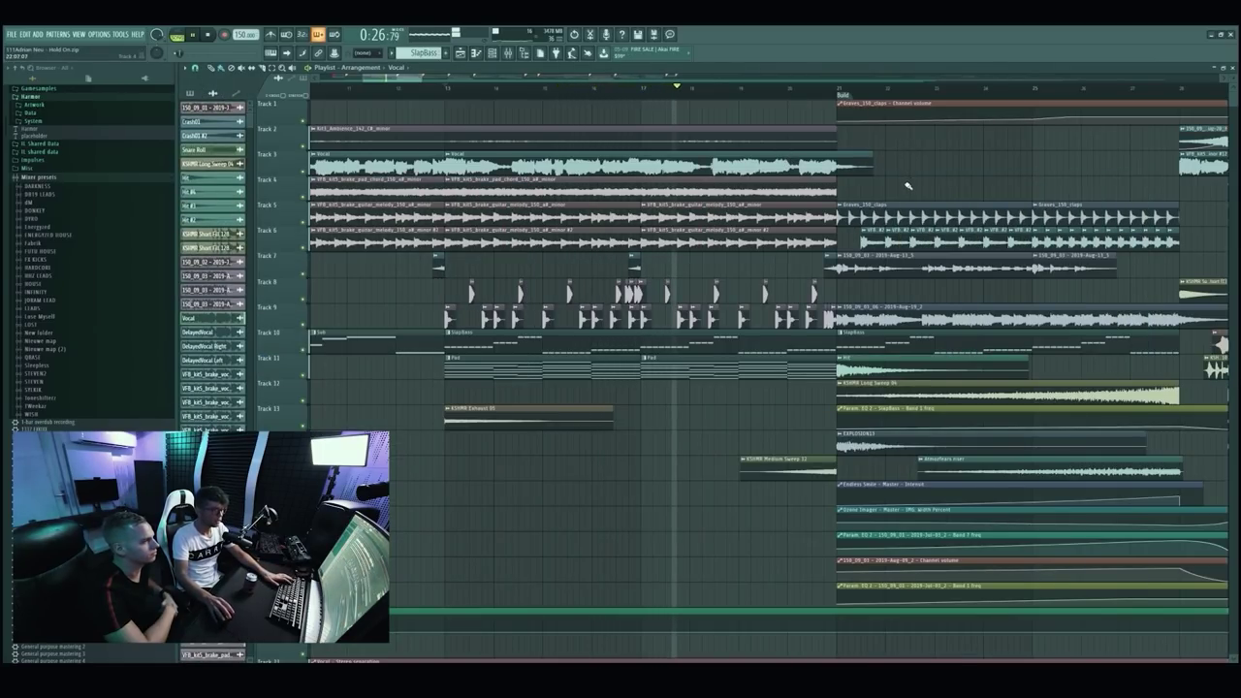
Follow the playback into the Build section and examine its clips up to the Melody marker.
scroll(903, 189, "down", 3)
scroll(897, 194, "right", 3)
scroll(955, 195, "up", 2)
scroll(951, 194, "up", 1)
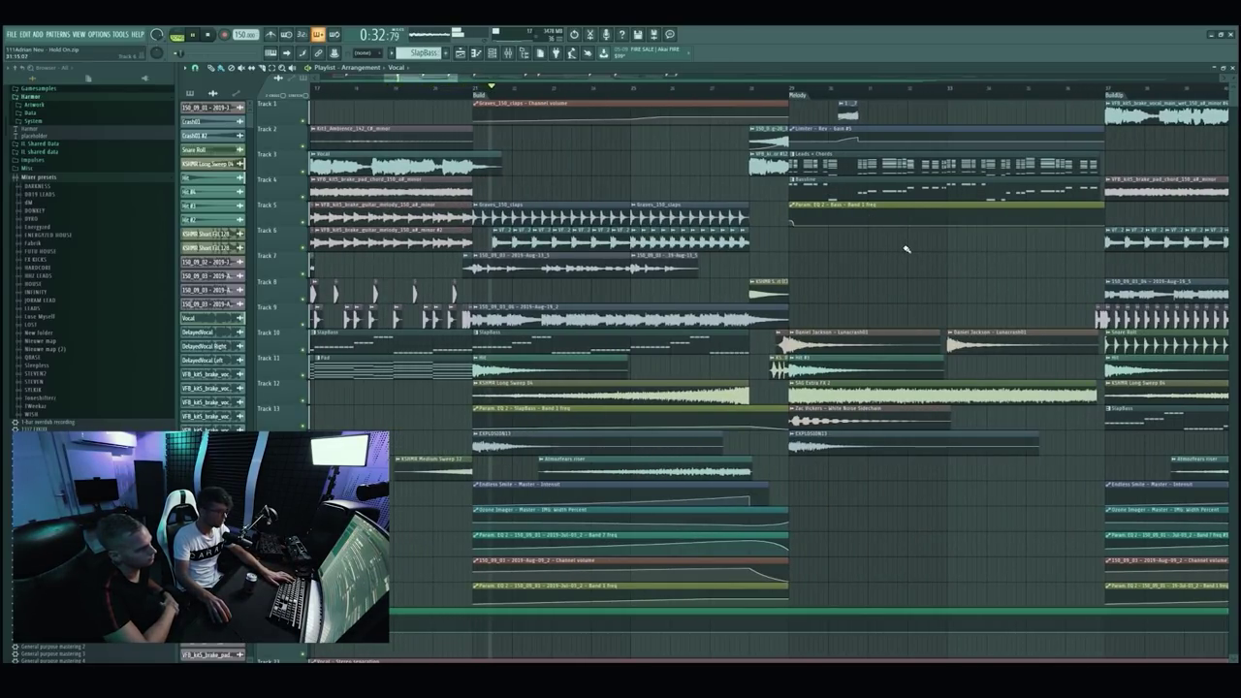
scroll(905, 250, "down", 1)
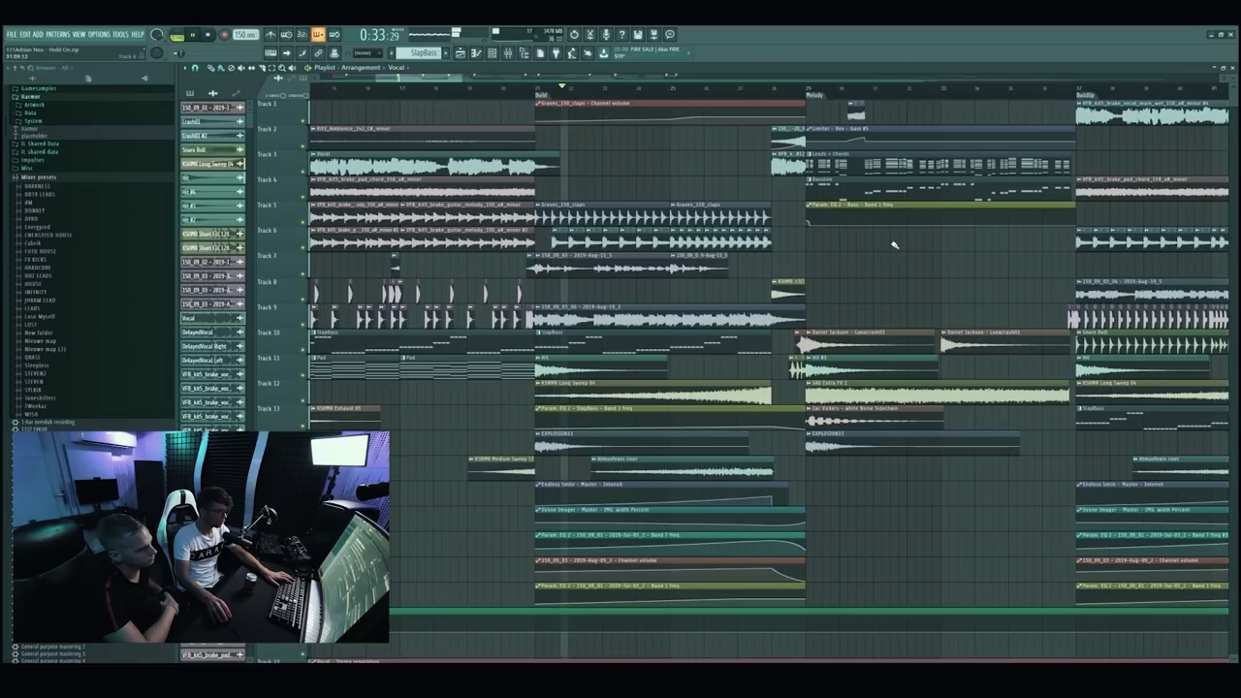
Solo the mixer track of the 150_09_03 - 2019-Aug-13_5 clip on Track 7 in the Build section.
double_click(607, 260)
key("F9")
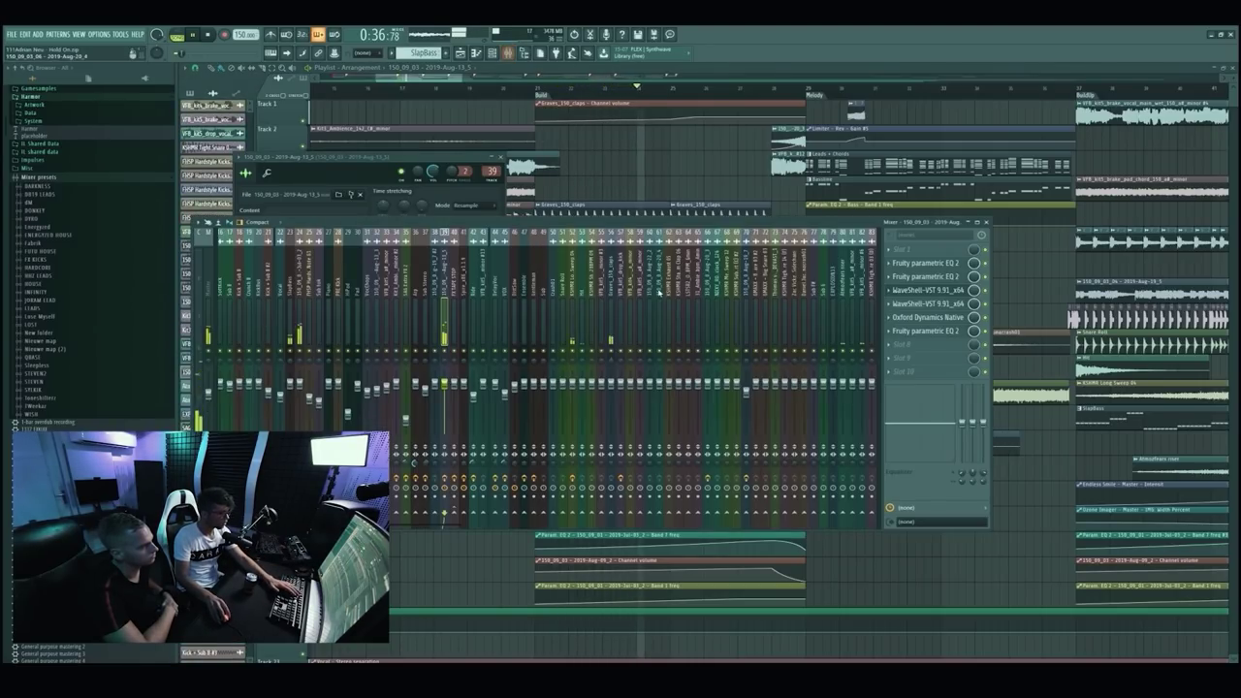
right_click(446, 355)
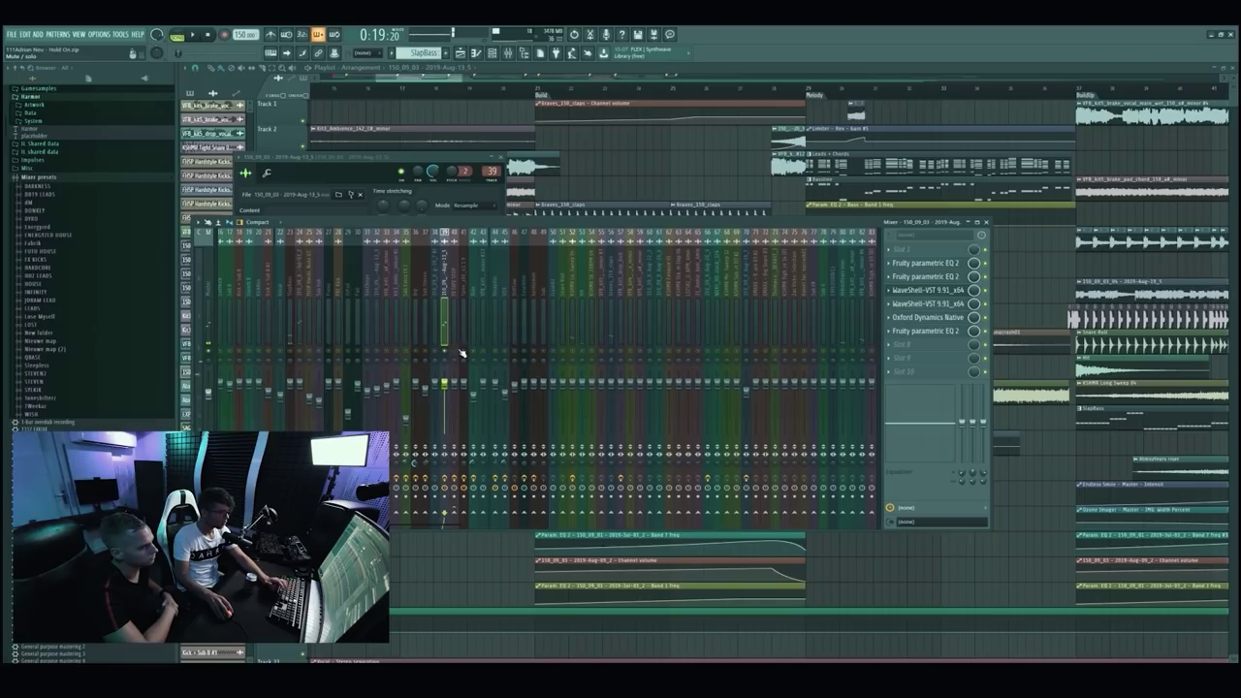
Return to the playlist and listen to the soloed clip from the Build marker.
left_click(632, 186)
scroll(628, 184, "up", 2)
left_click(465, 94)
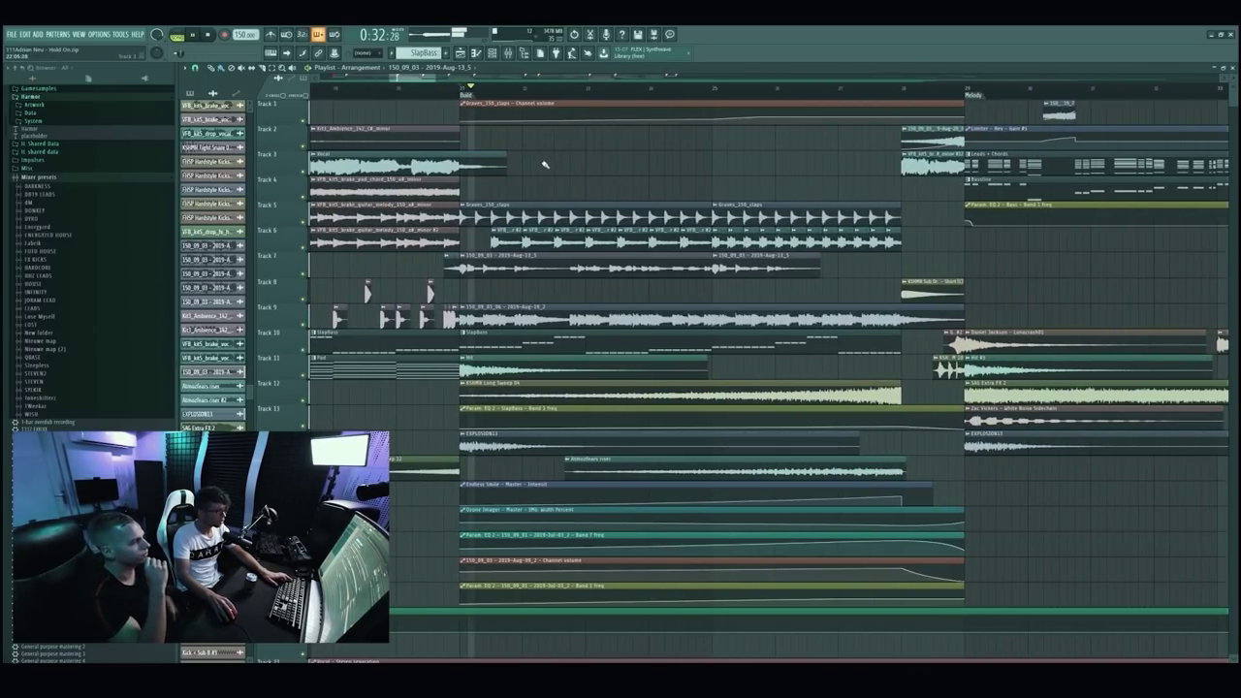
scroll(589, 184, "down", 2)
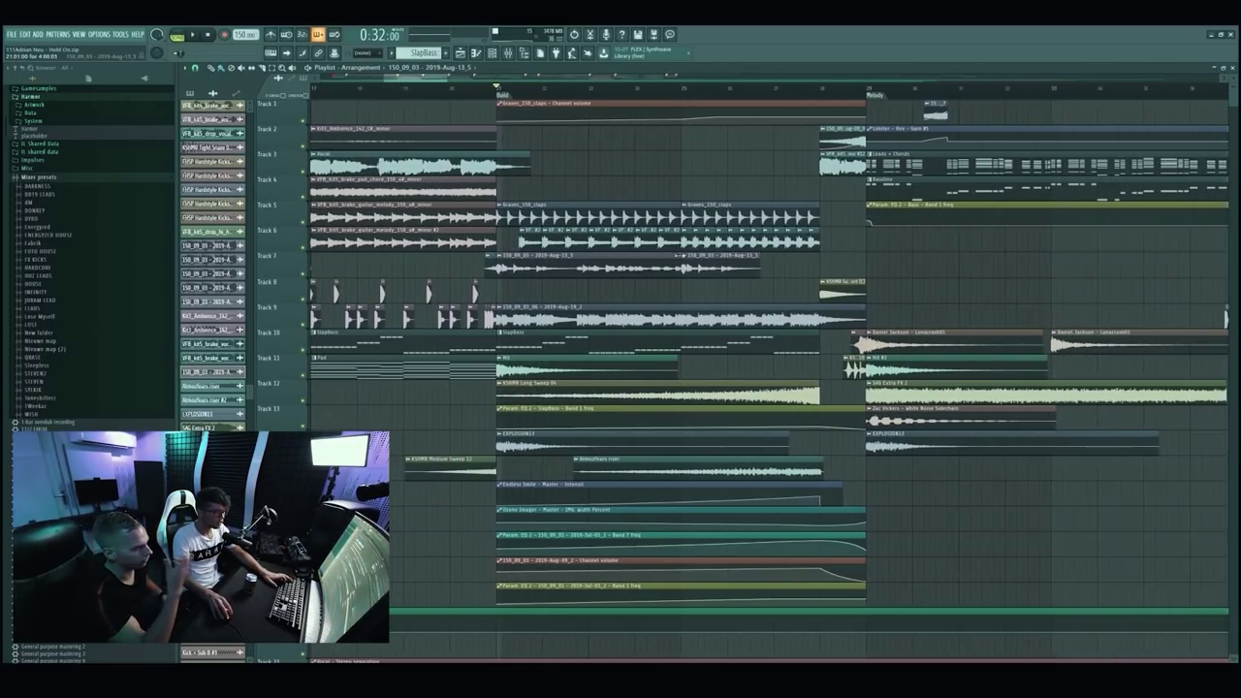
Open the WaveShell-VST effects on the soloed clip's mixer track to inspect its processing.
key("F6")
key("F6")
key("F9")
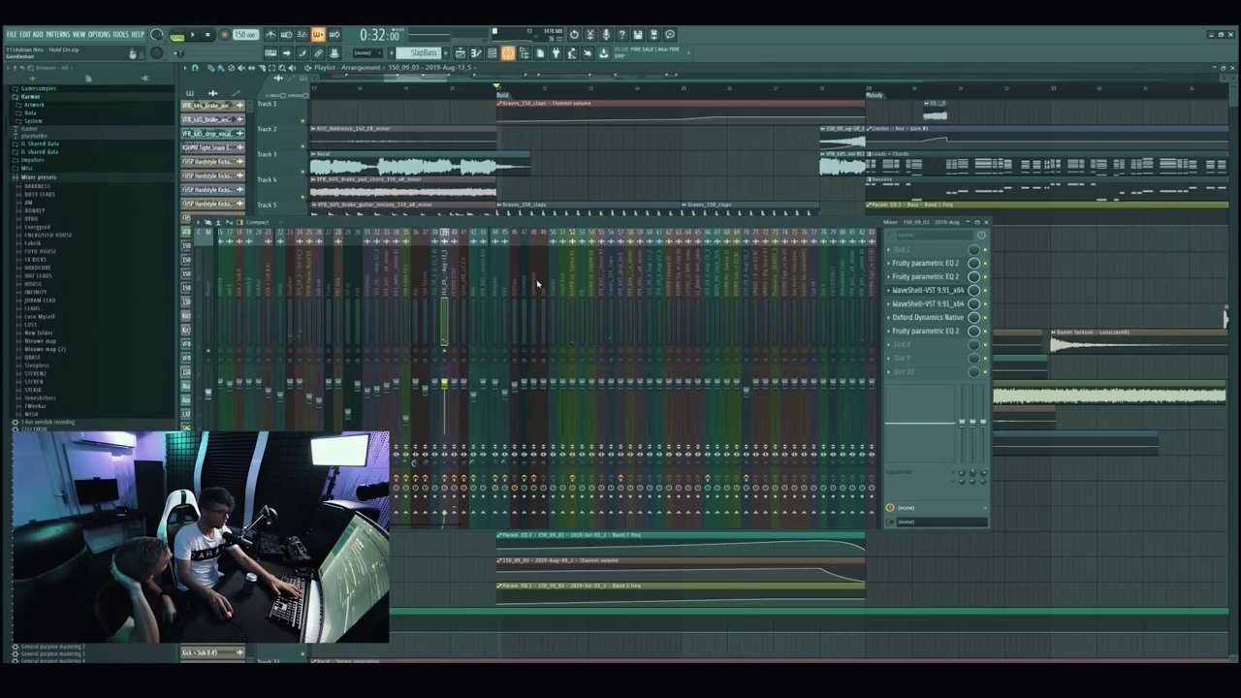
left_click(935, 294)
left_click(931, 306)
left_click(930, 295)
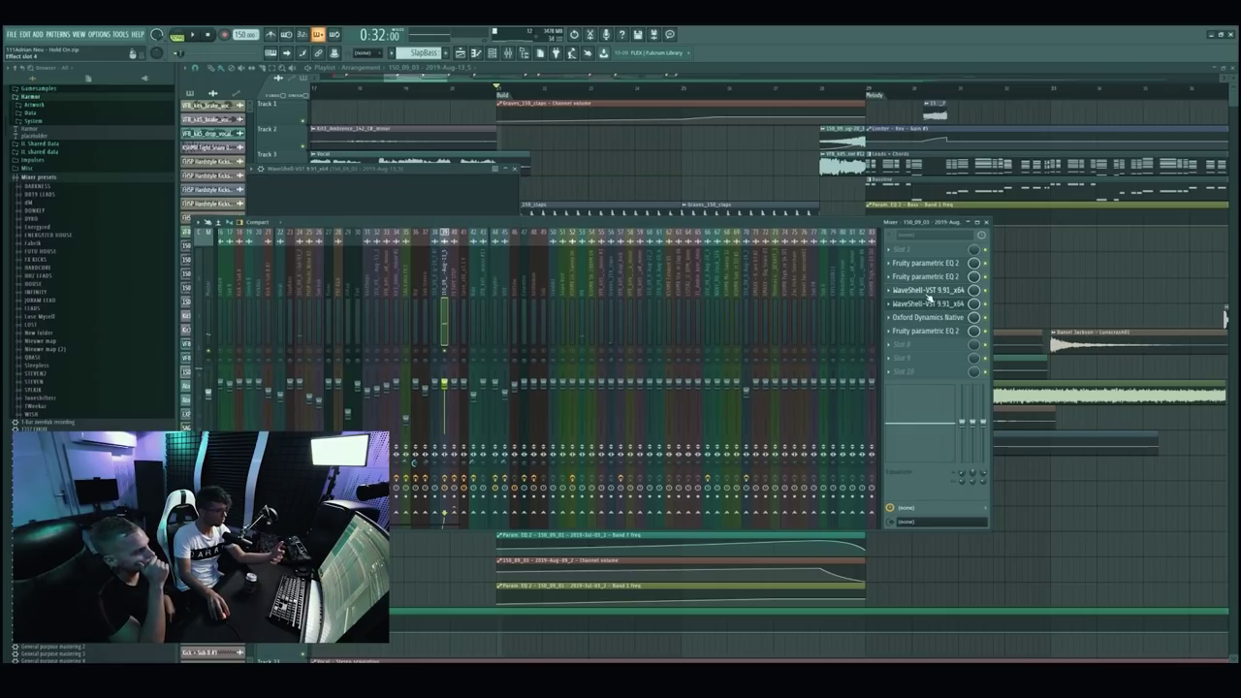
Inspect the Fruity parametric EQ 2 and Oxford Dynamics Native settings on the soloed clip's mixer track, and close the mixer.
left_click(940, 280)
left_click(937, 265)
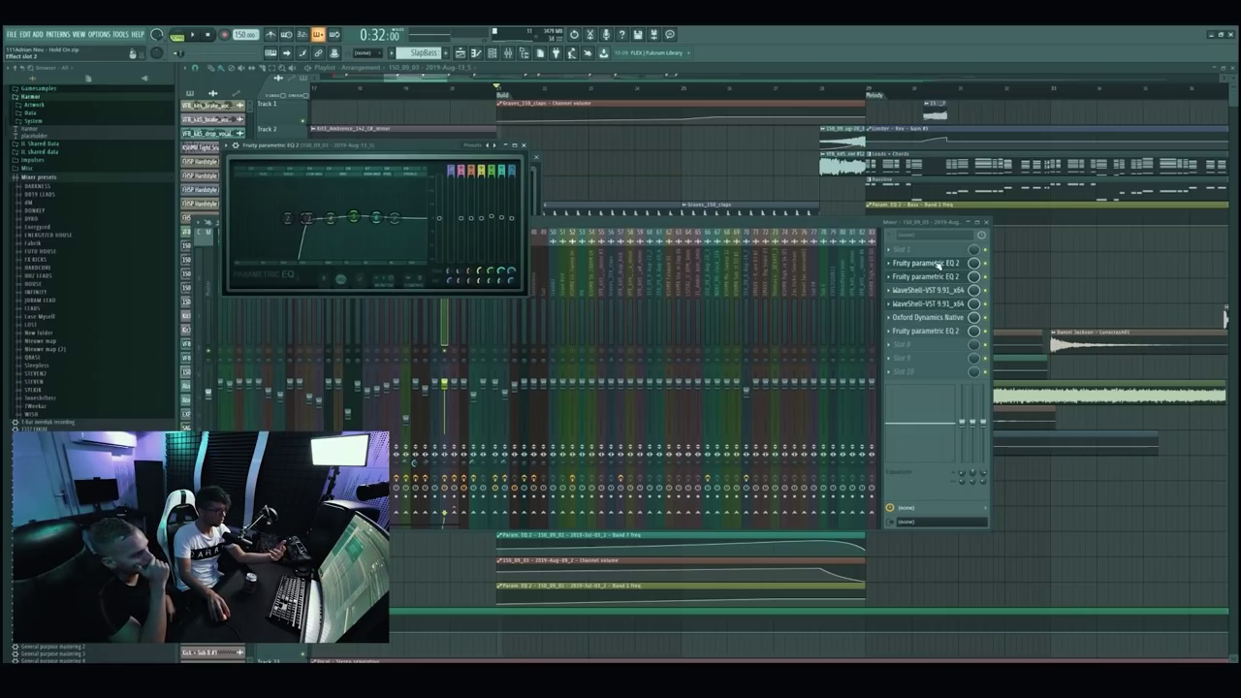
left_click(943, 324)
left_click(936, 322)
left_click(936, 321)
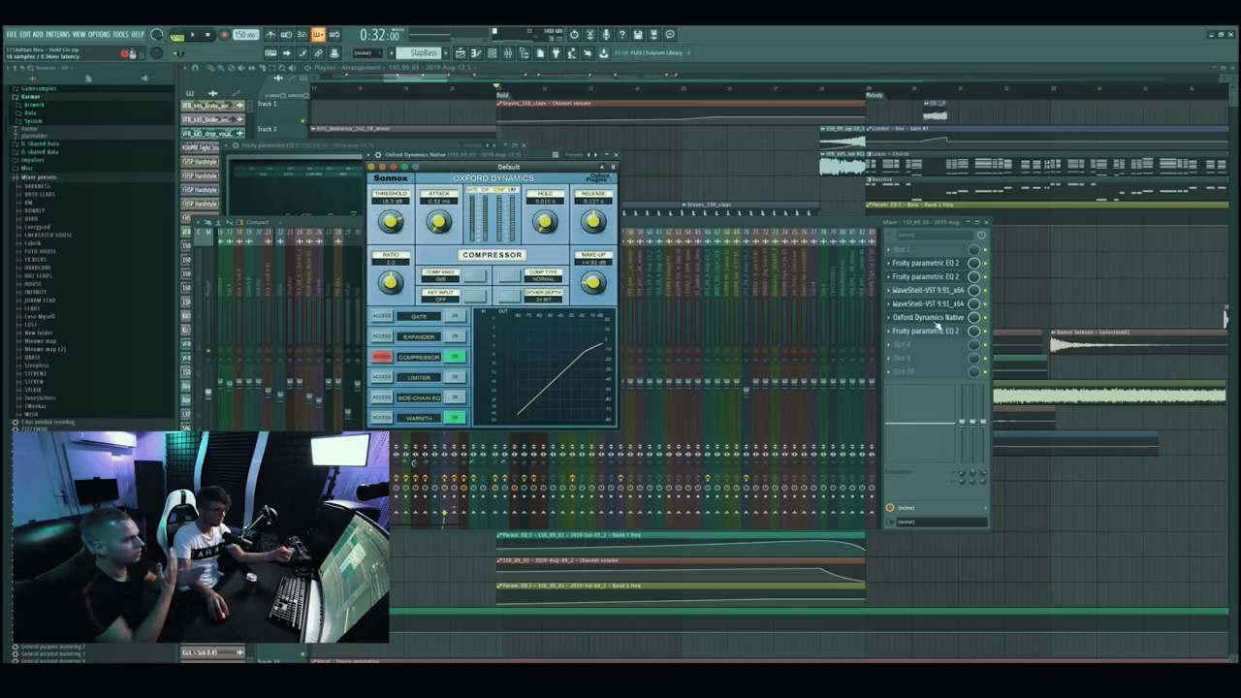
left_click(801, 226)
right_click(760, 167)
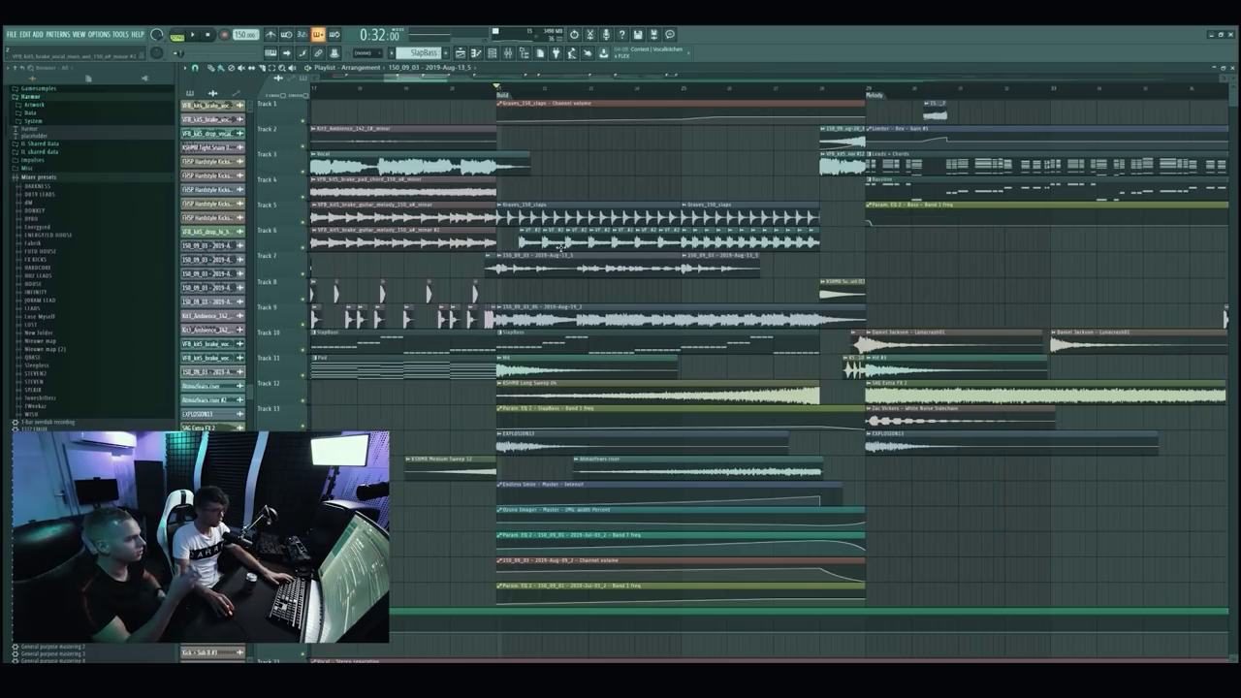
Reopen the mixer, place it lower over the playlist, and inspect the soloed track's two WaveShell-VST effects.
scroll(561, 248, "up", 5)
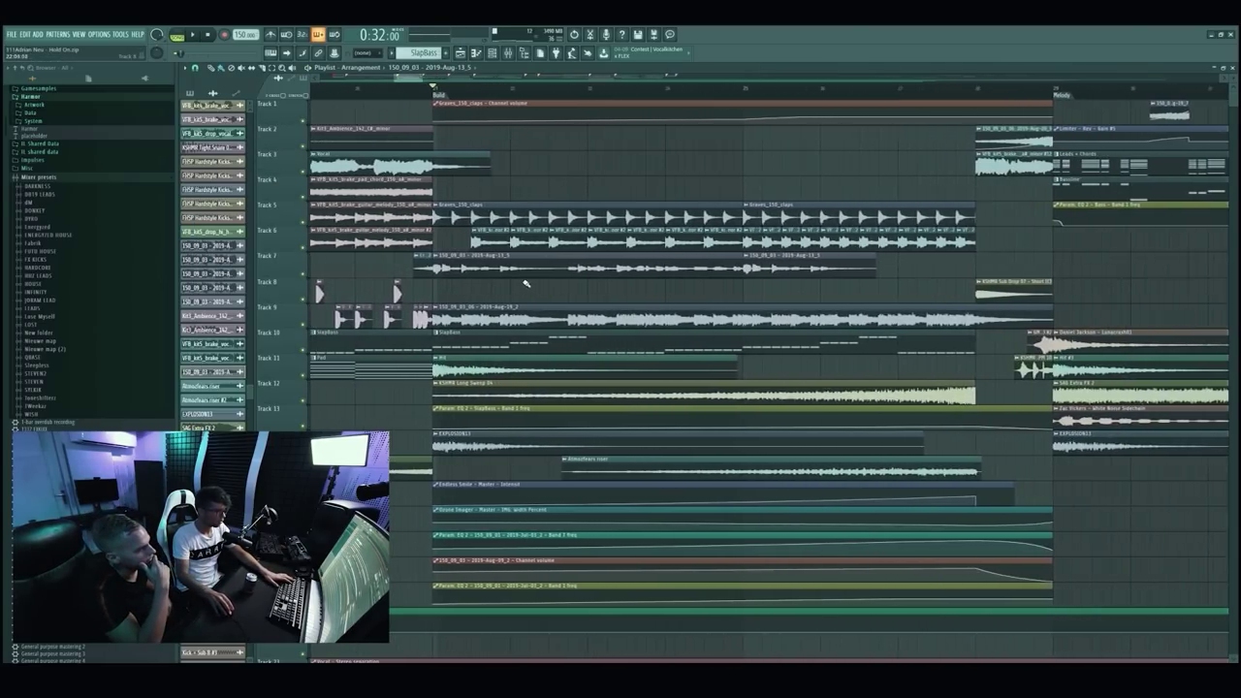
scroll(540, 277, "down", 1)
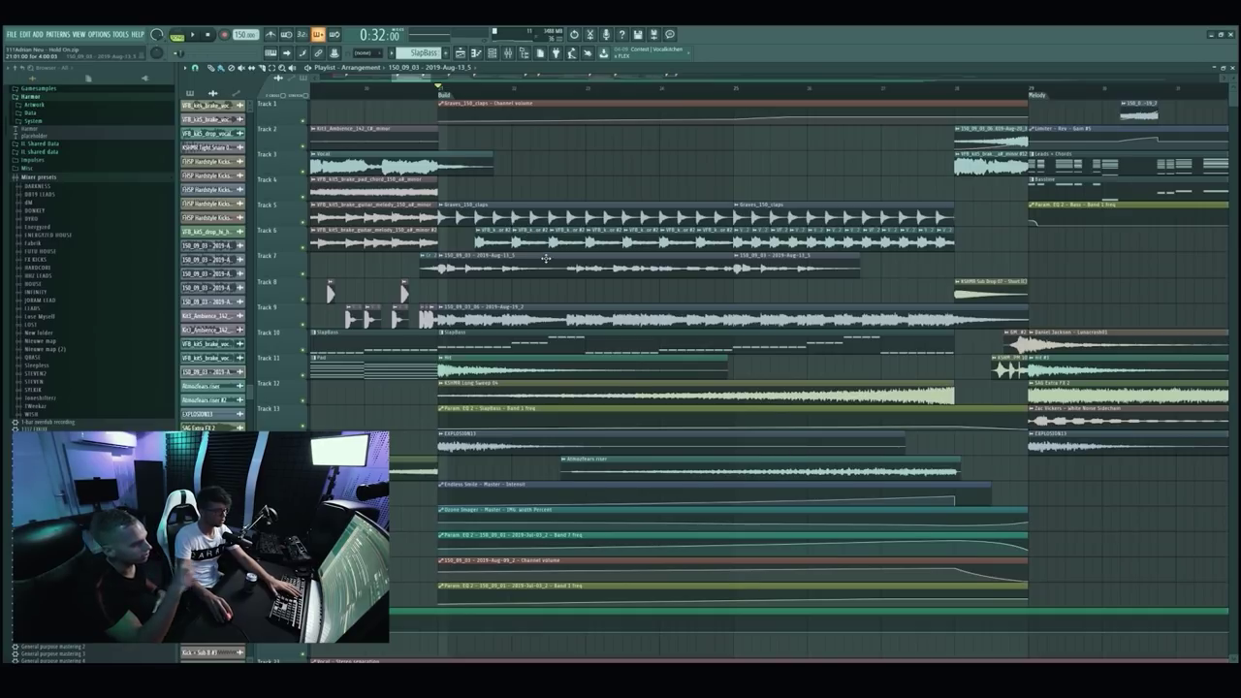
key("F9")
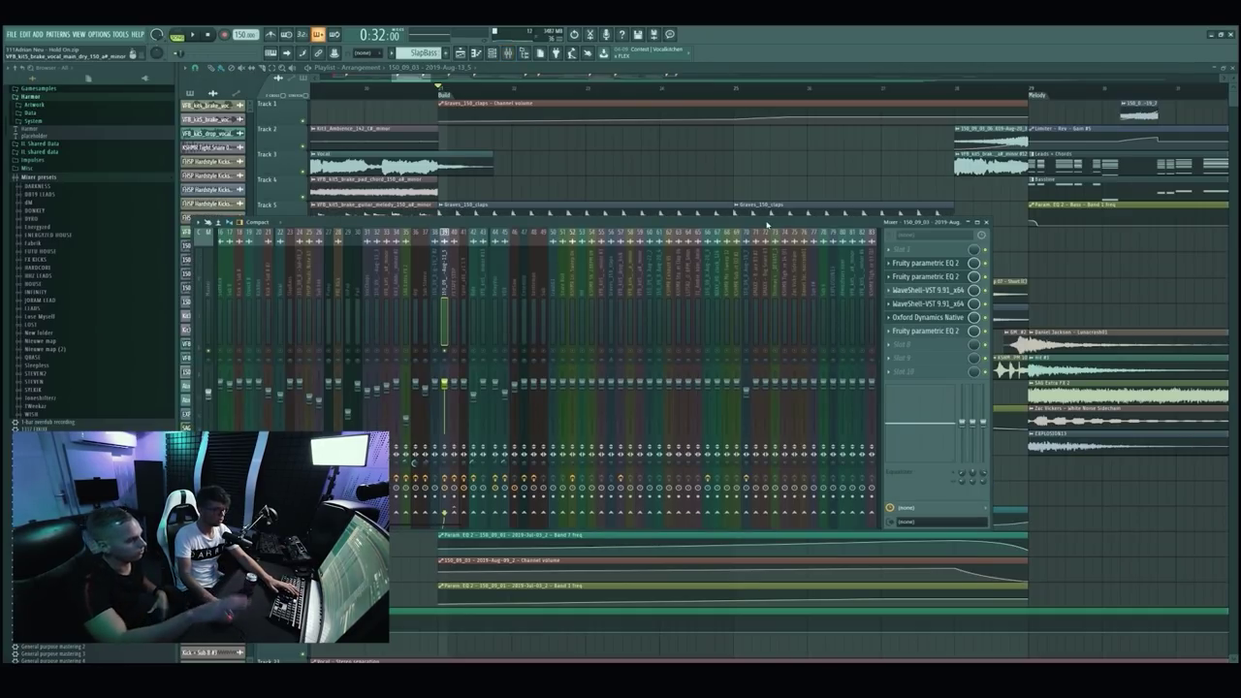
left_click_drag(767, 225, 839, 322)
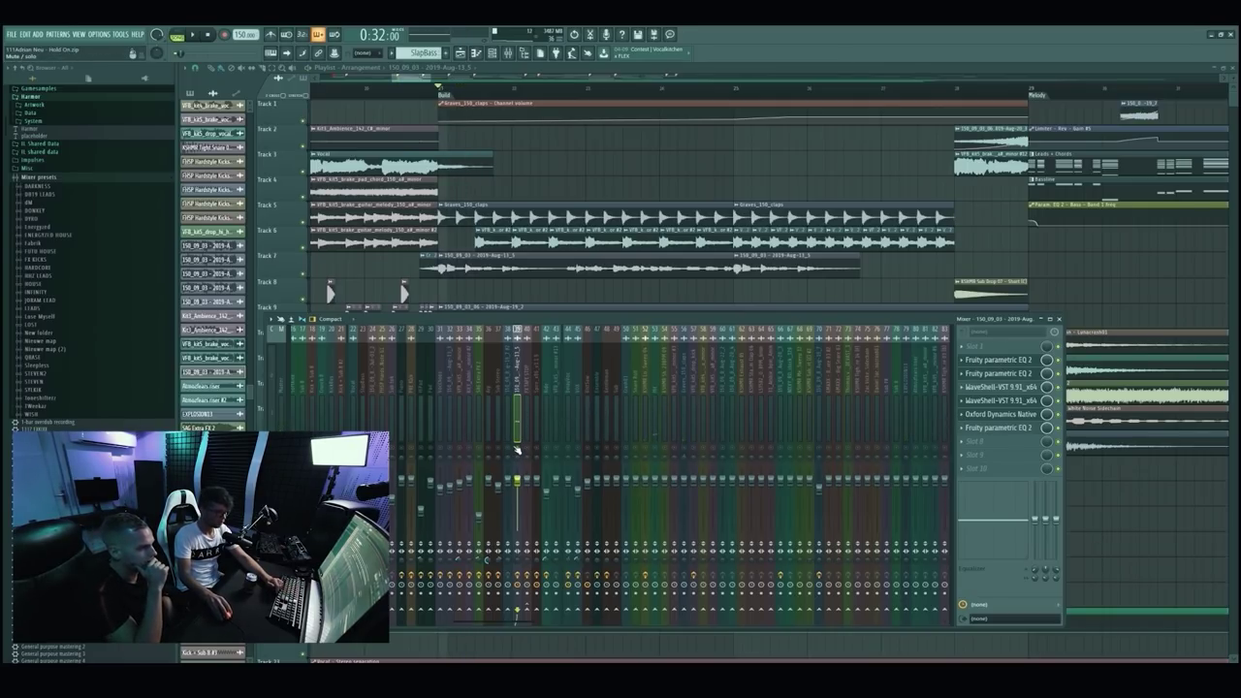
left_click(996, 399)
left_click(998, 399)
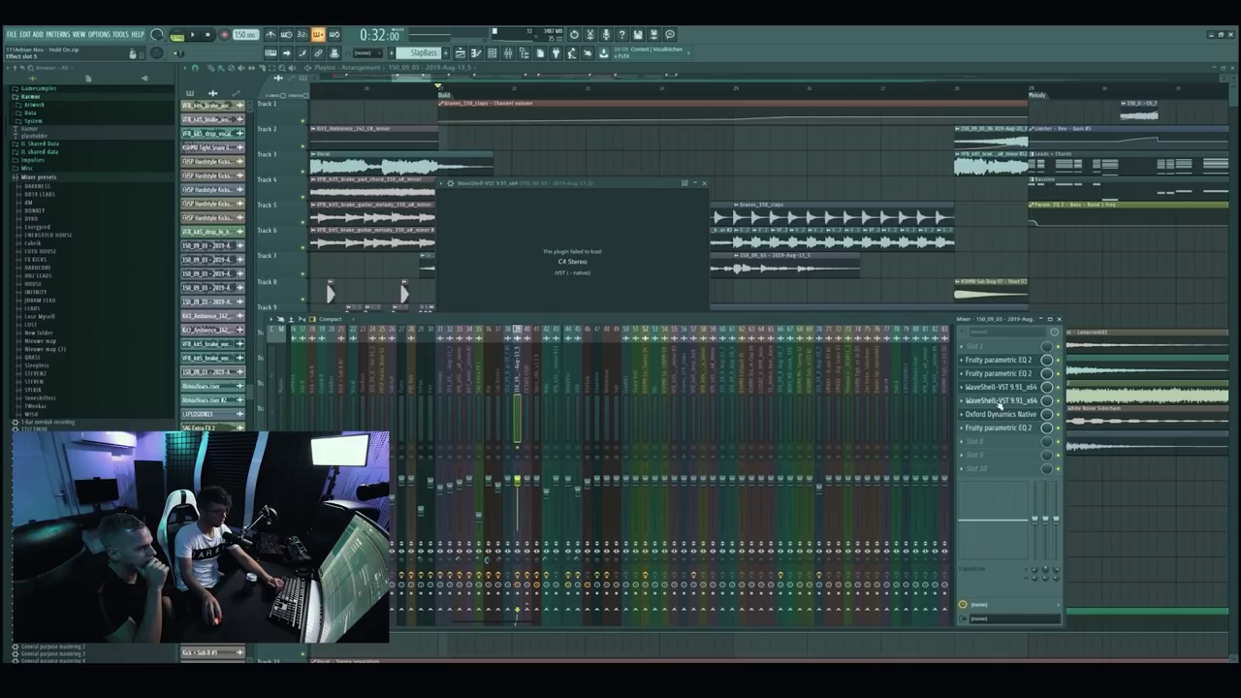
Unsolo the clip's mixer track and briefly play the Build section with all tracks active.
left_click(543, 449)
key("space")
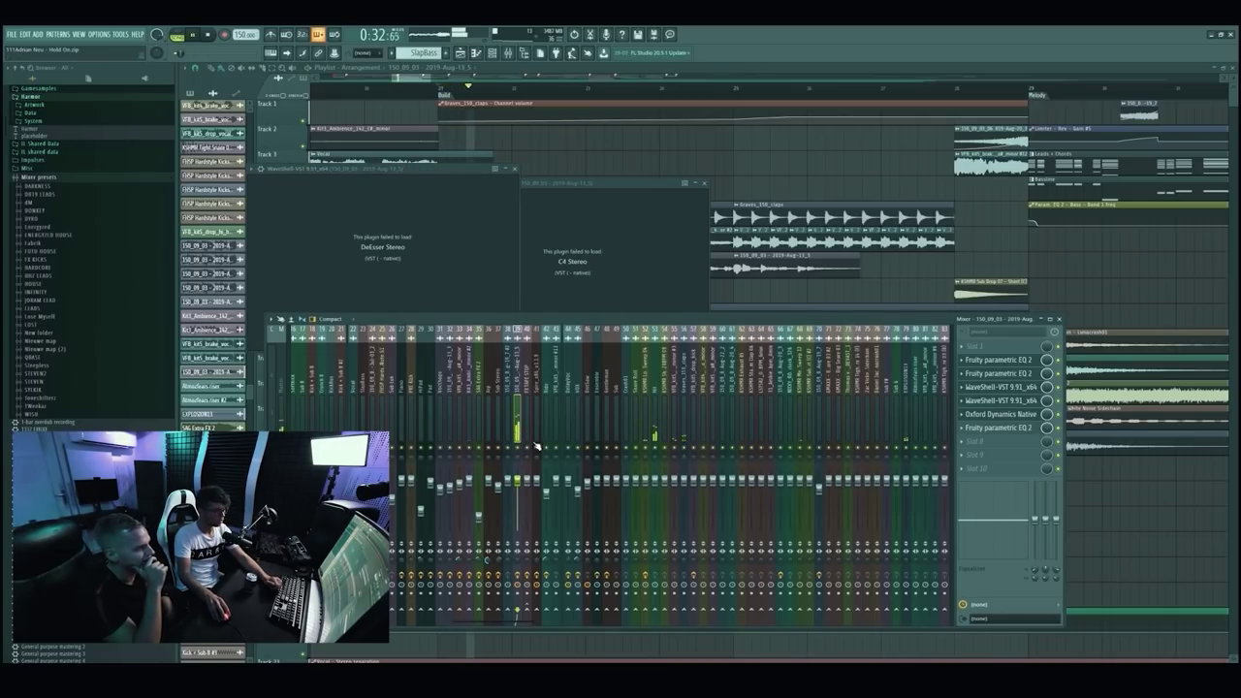
right_click(747, 185)
key("space")
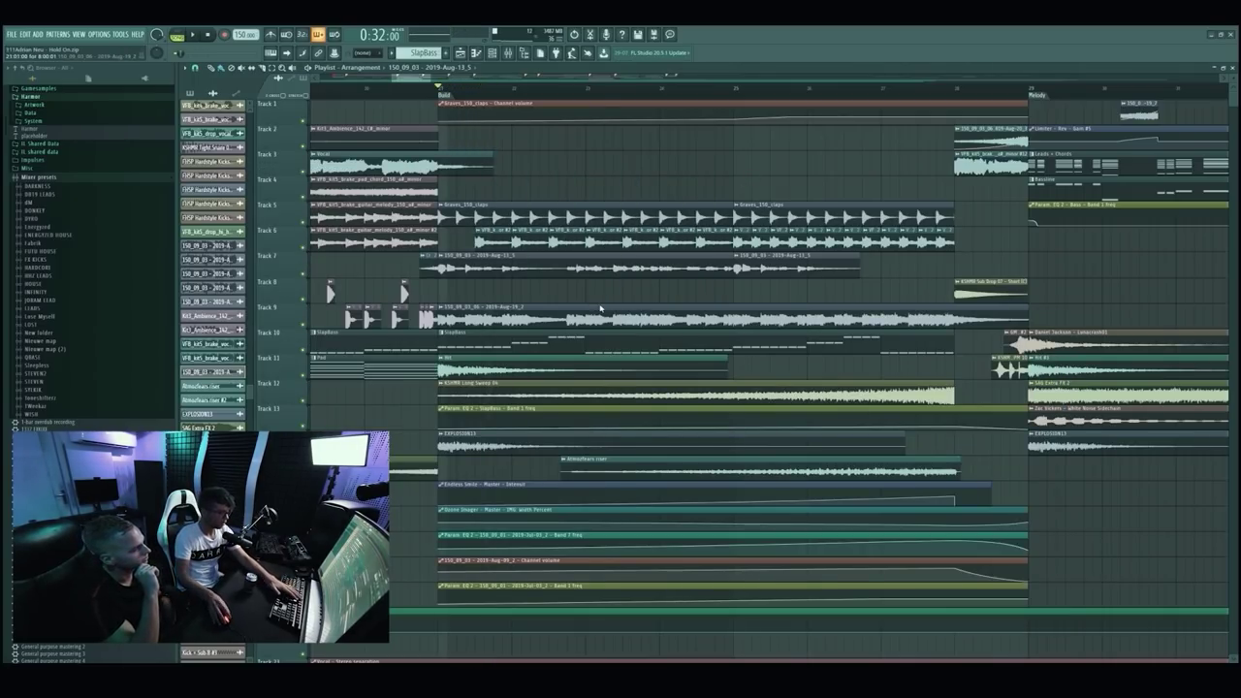
Check the mixer's track levels during playback, and follow the full Build section in the playlist.
key("F9")
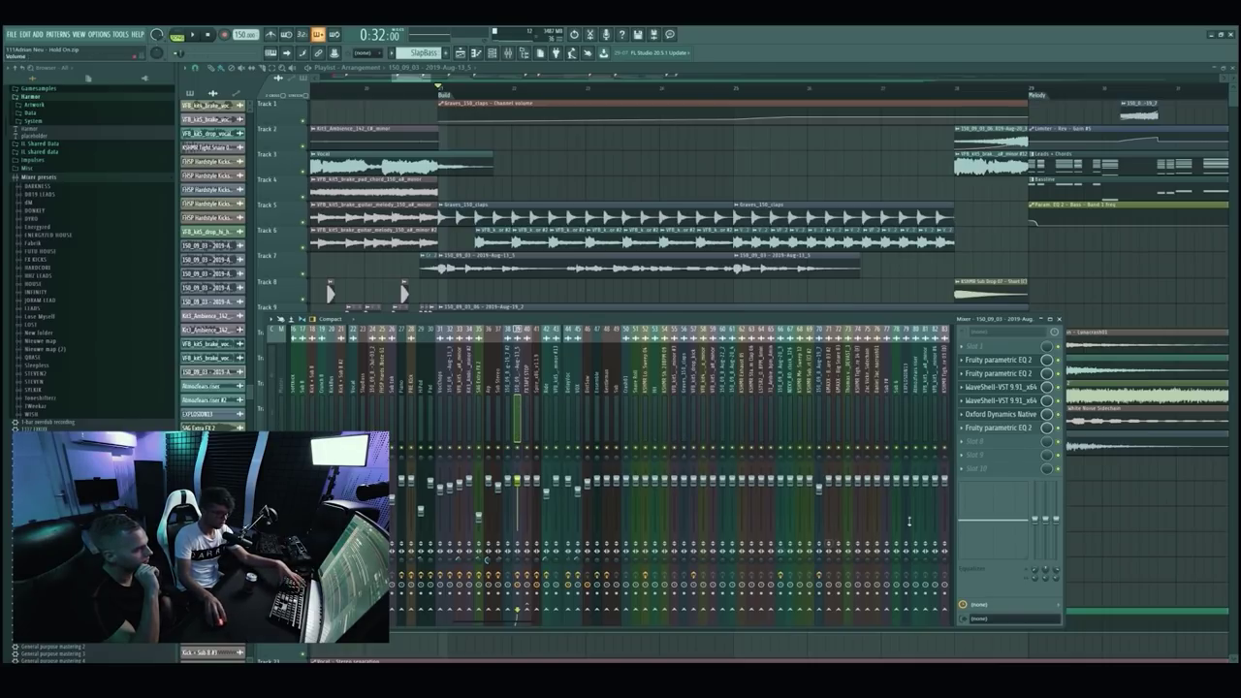
left_click_drag(515, 626, 388, 630)
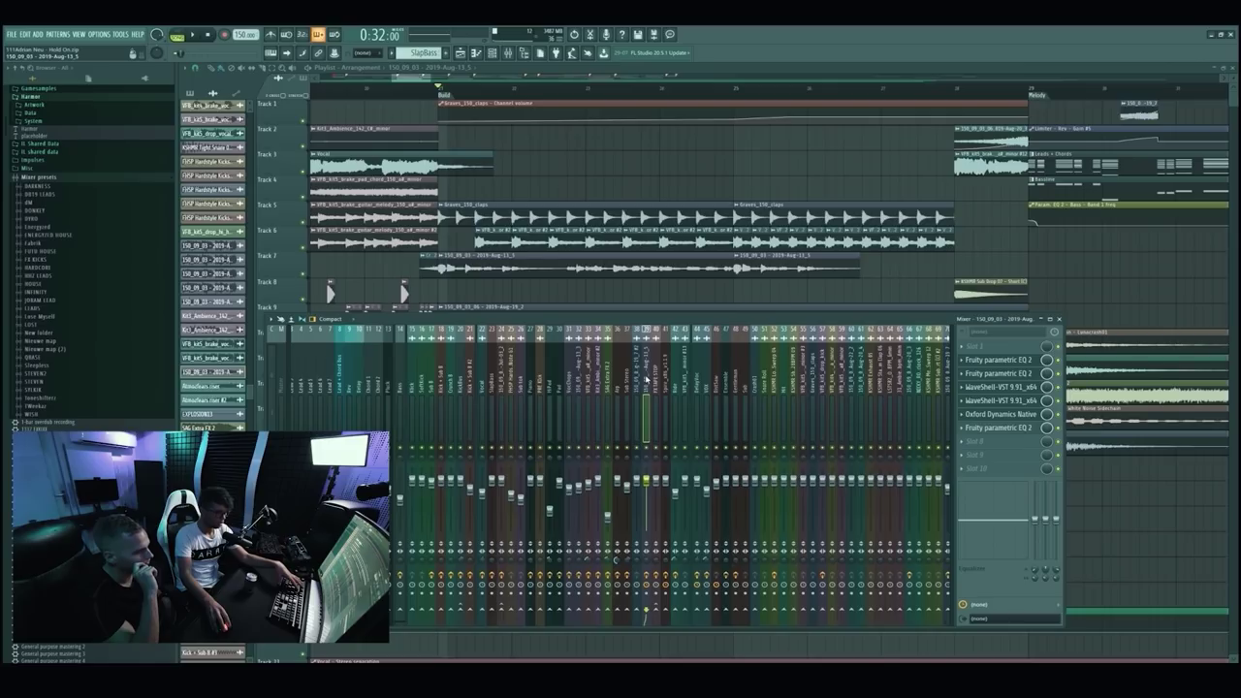
key("space")
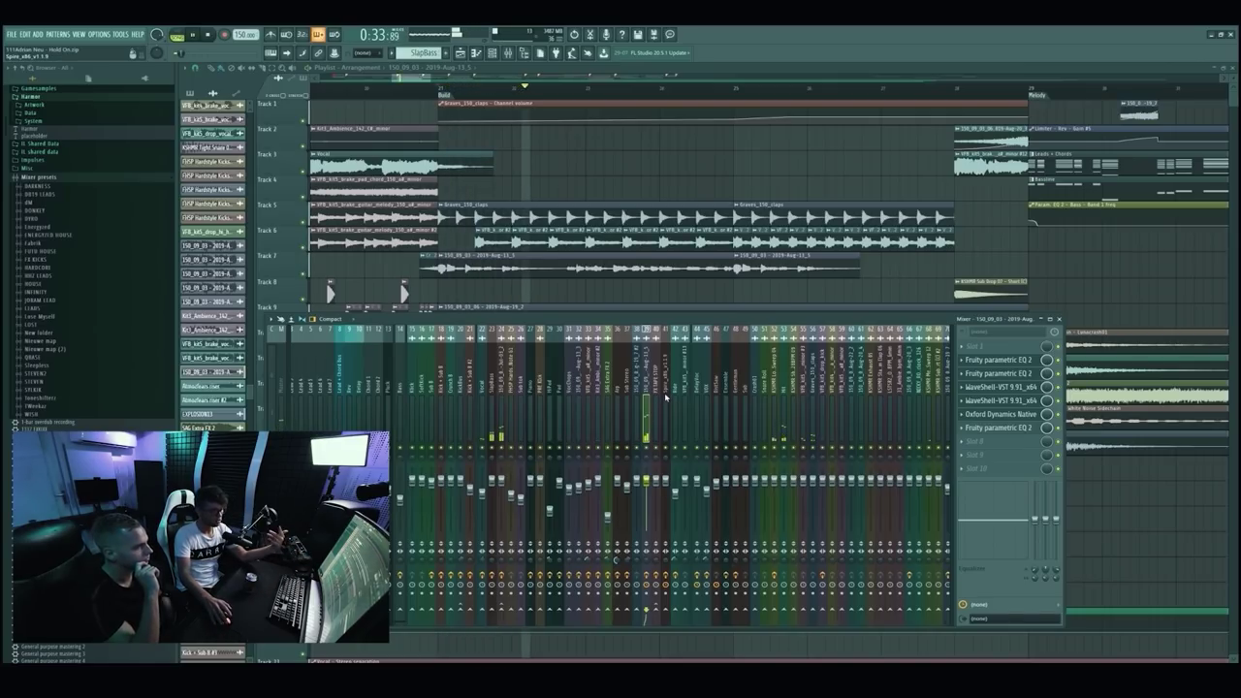
key("F9")
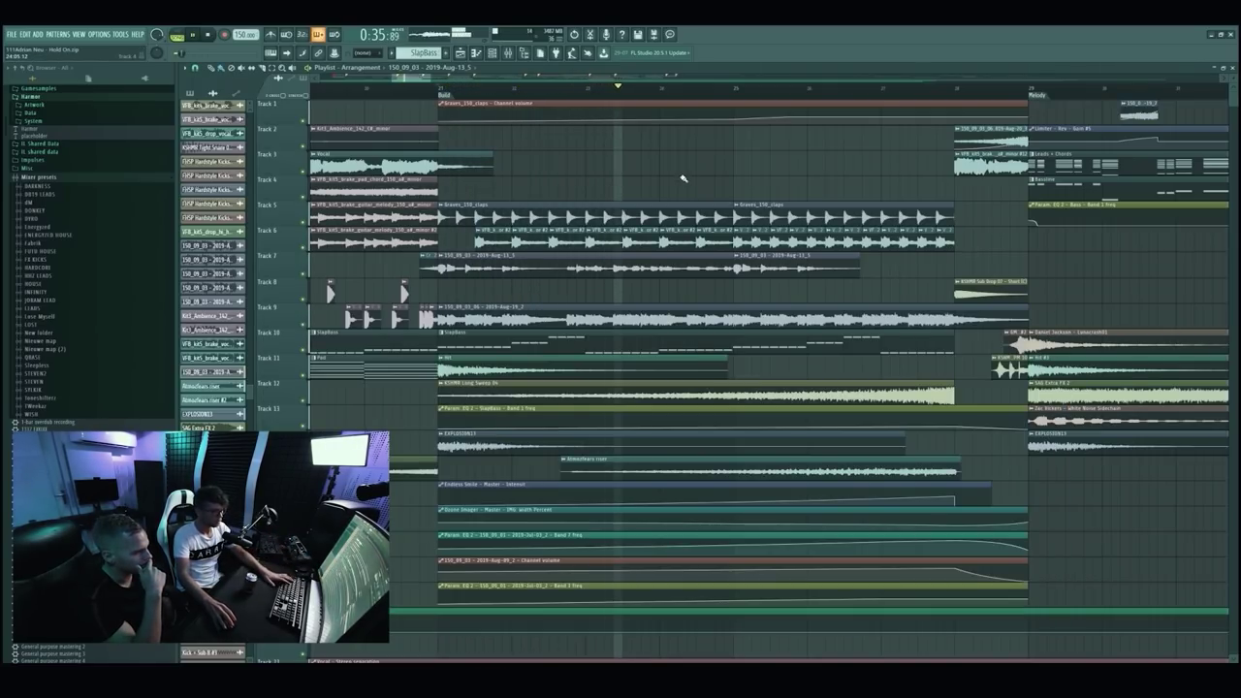
scroll(684, 179, "down", 4)
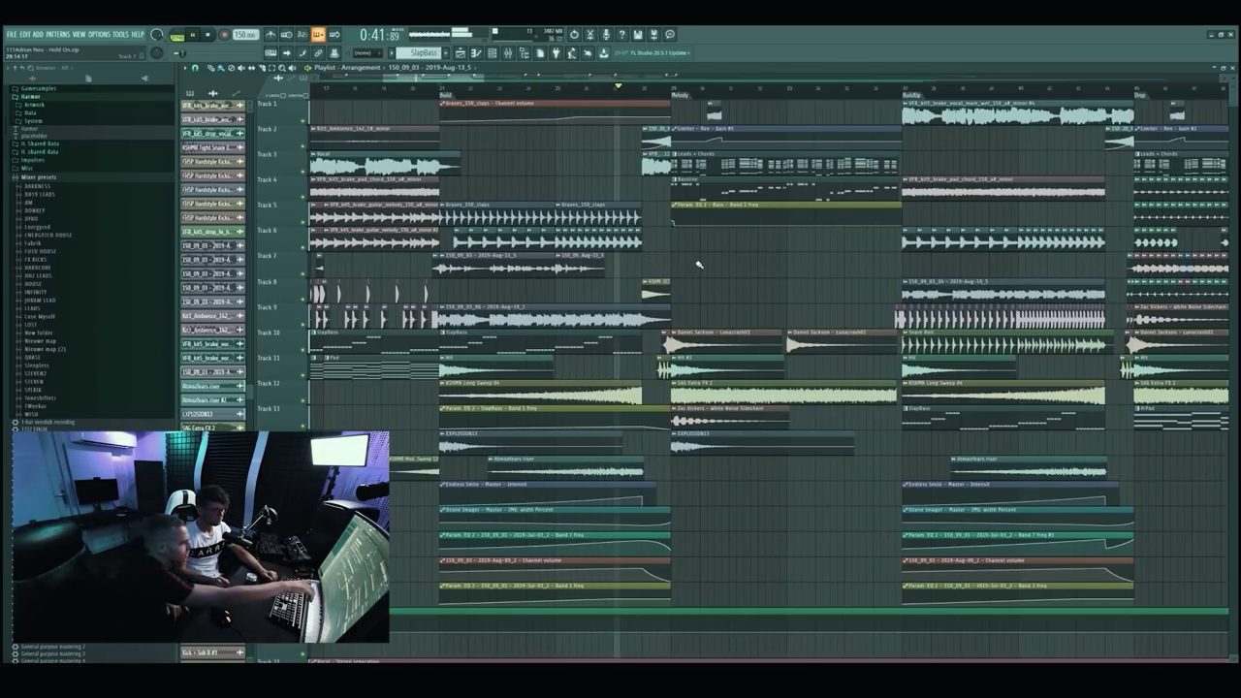
key("space")
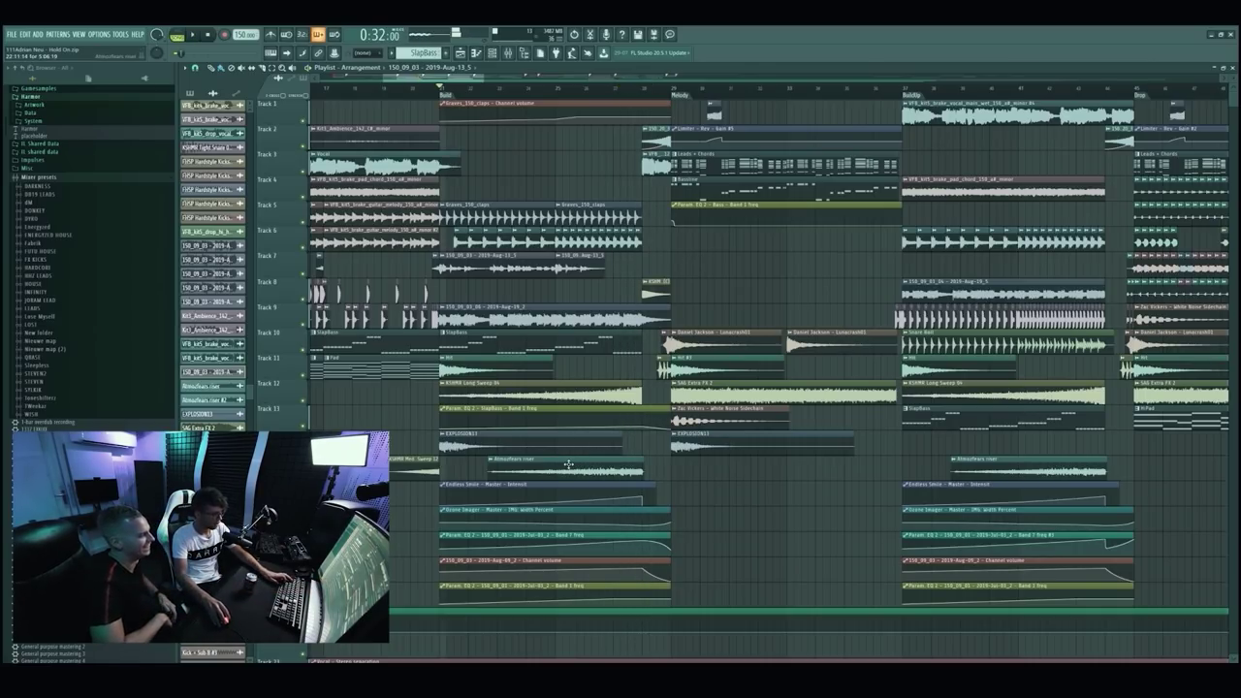
Check the Atmosfears riser clip's sample settings in the Build section and audition its playlist track in solo.
double_click(567, 464)
key("Escape")
scroll(410, 467, "up", 2)
right_click(302, 476)
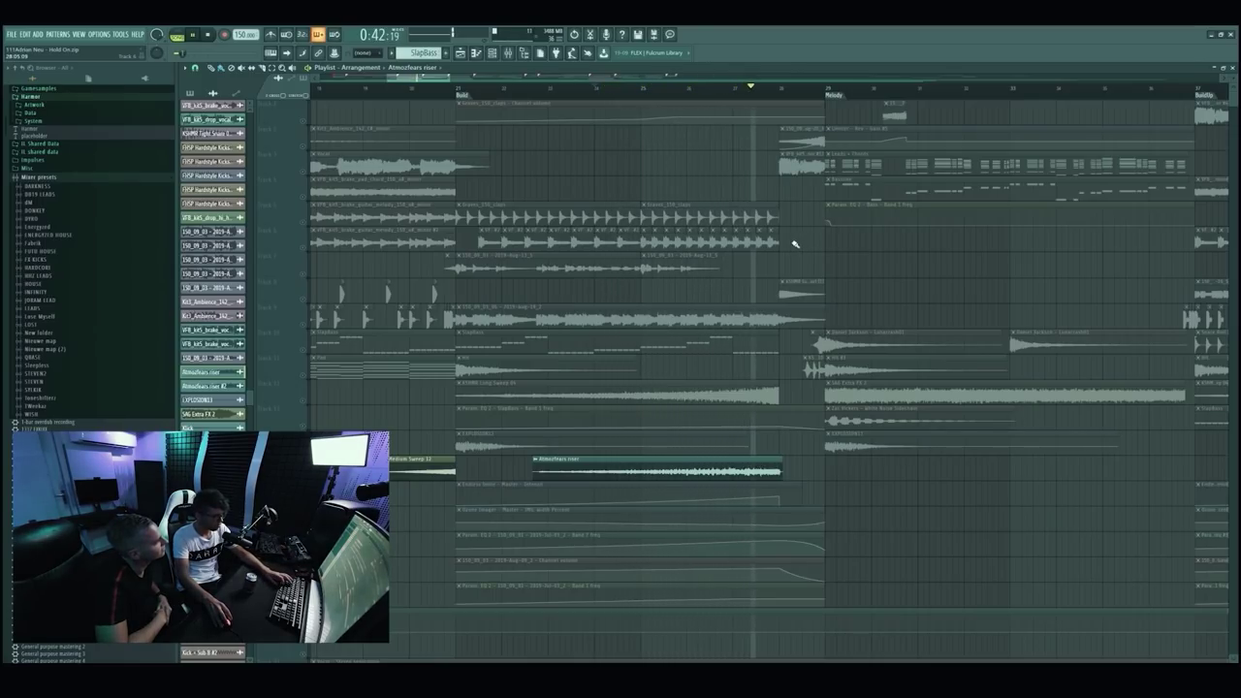
key("space")
right_click(303, 476)
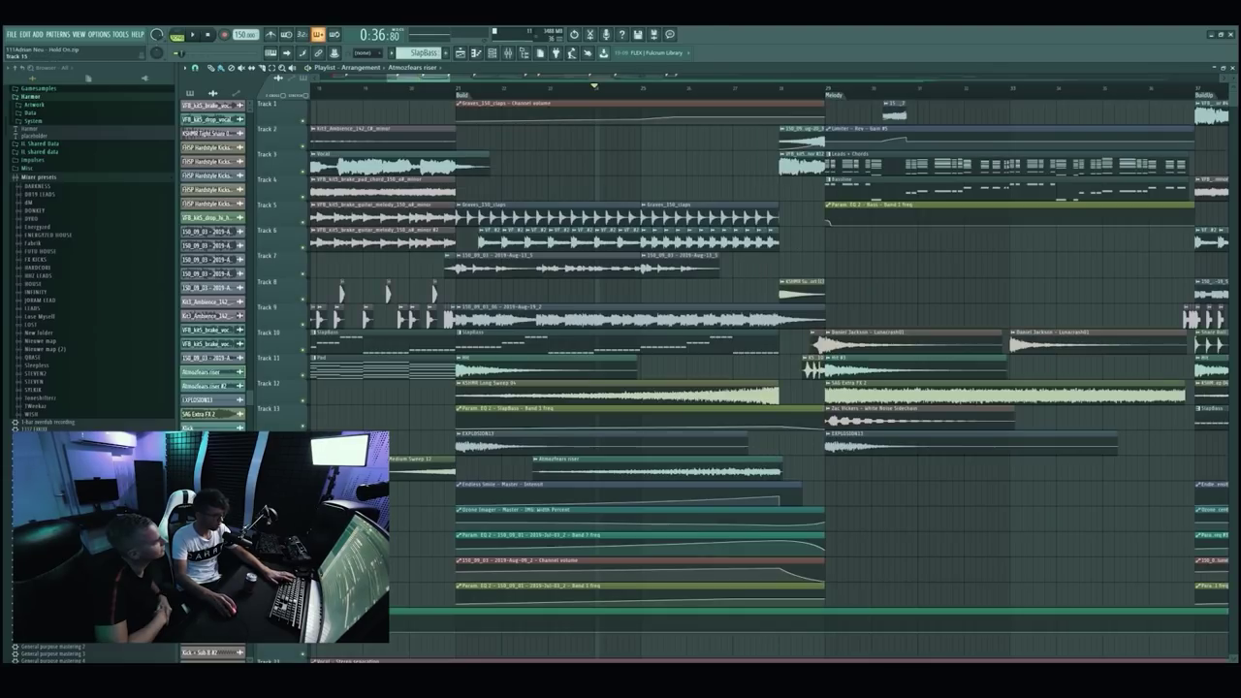
Follow the playback from the end of the Build through the Melody section and examine its clips.
scroll(374, 465, "down", 2)
scroll(574, 419, "down", 1)
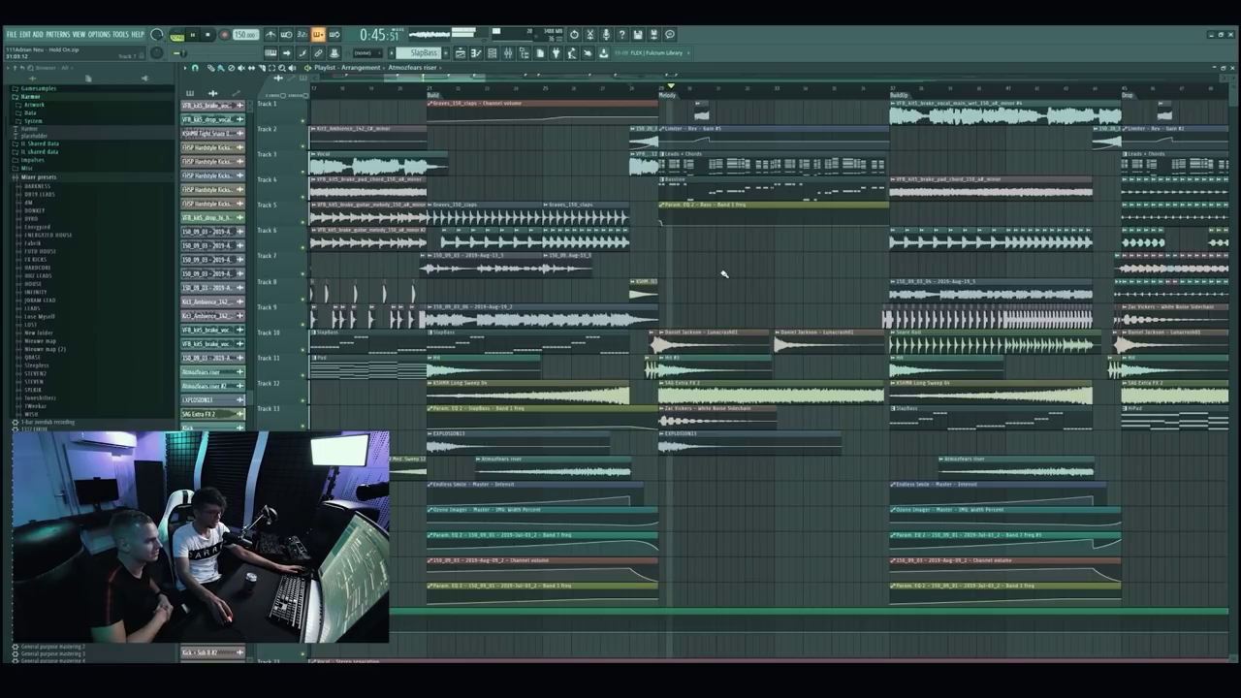
scroll(817, 282, "up", 3)
scroll(745, 275, "down", 2)
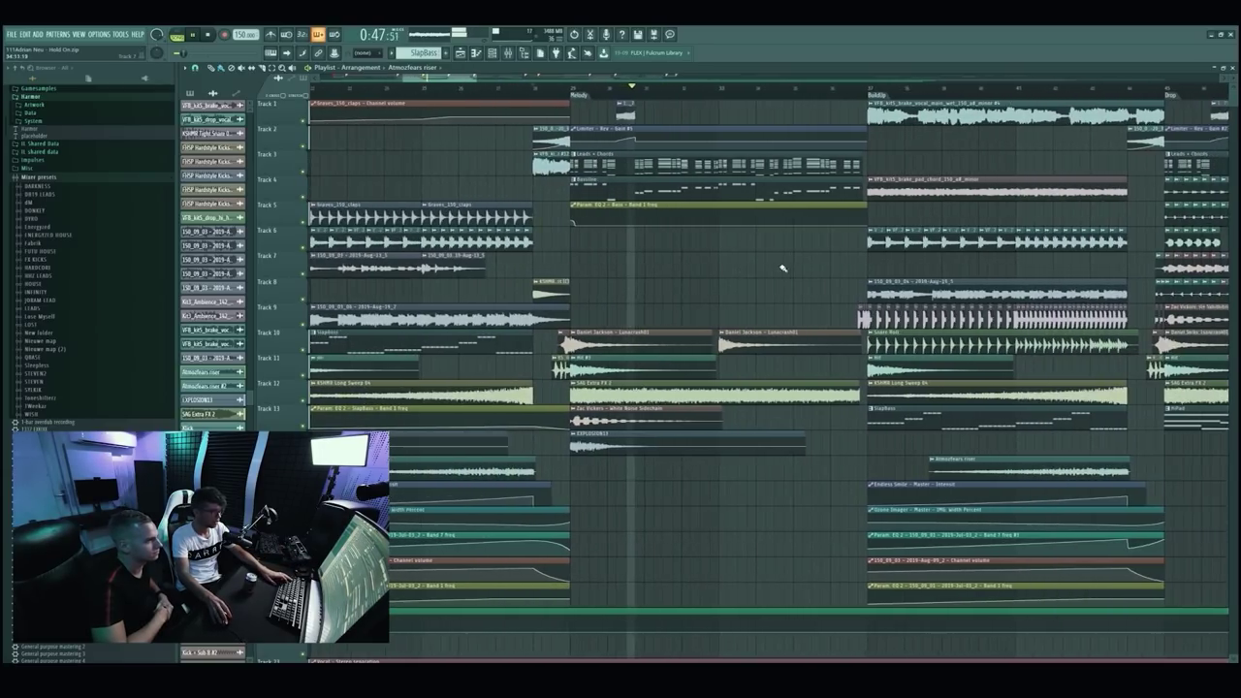
scroll(783, 268, "up", 1)
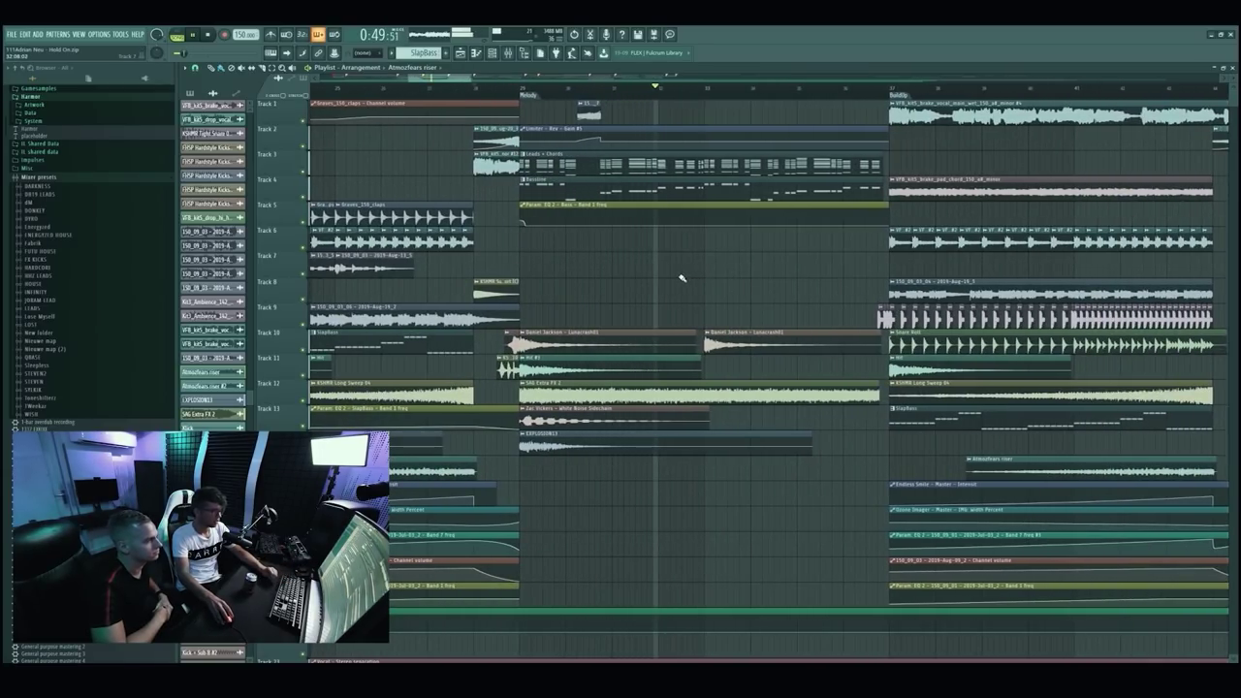
scroll(683, 274, "down", 1)
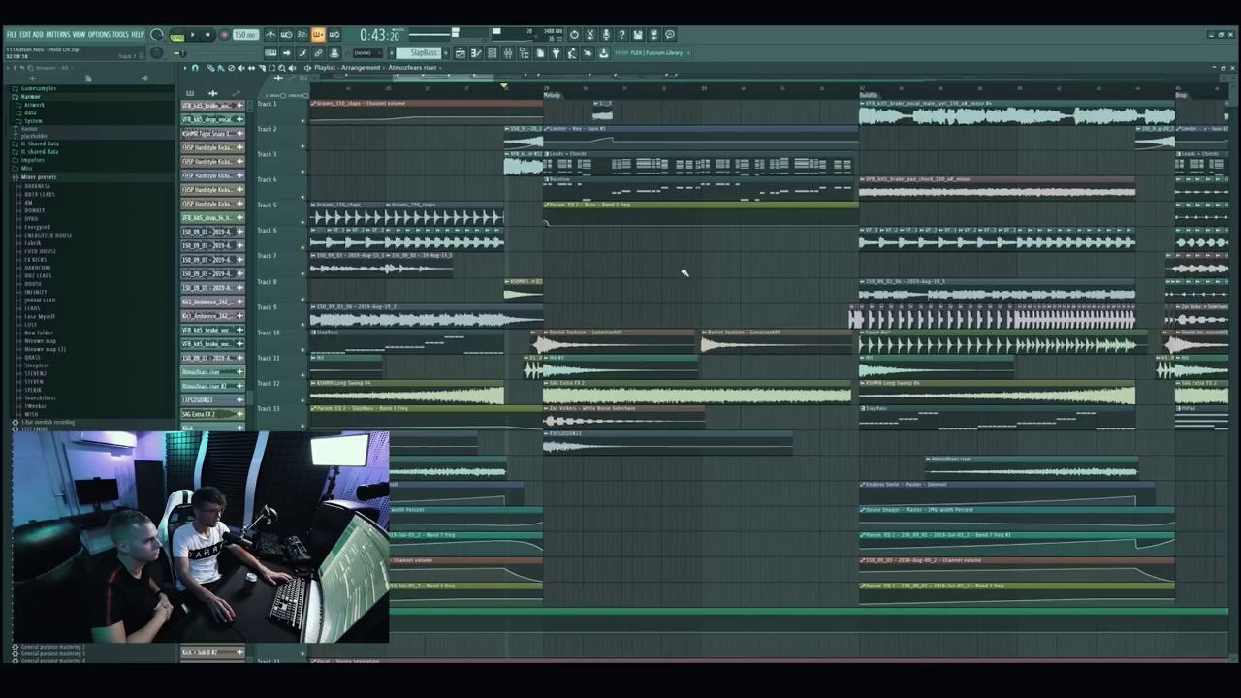
Examine the Lead 1 notes of the Melody section's Leads + Chords pattern in the Piano roll.
scroll(684, 273, "down", 2)
double_click(618, 161)
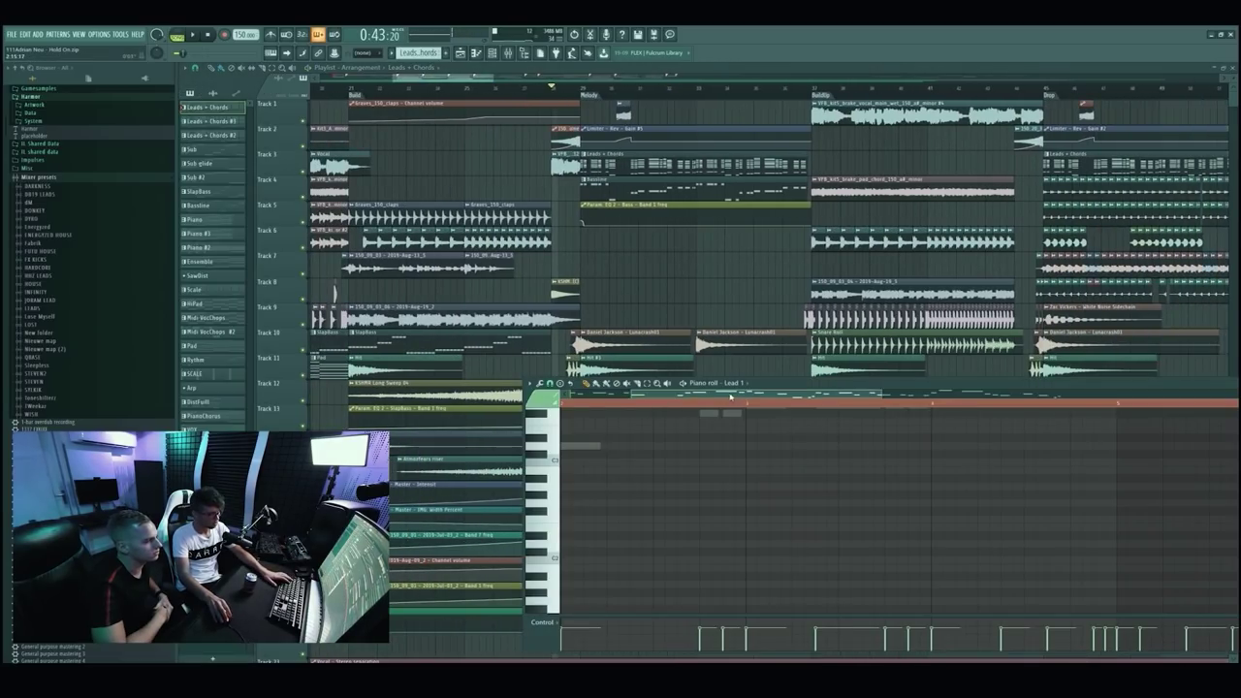
left_click_drag(731, 397, 673, 397)
scroll(690, 410, "up", 2)
scroll(680, 424, "down", 3)
scroll(698, 448, "up", 4)
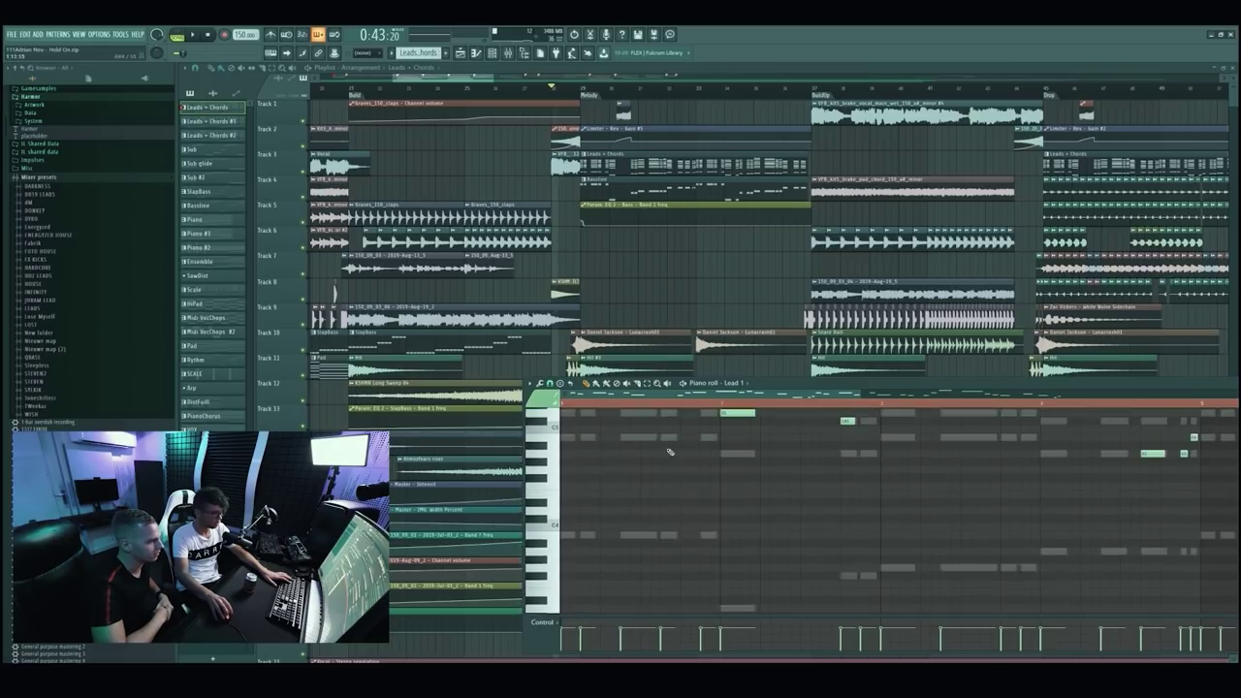
scroll(665, 465, "up", 1)
right_click(639, 564)
right_click(640, 564)
scroll(641, 545, "down", 4)
key("Escape")
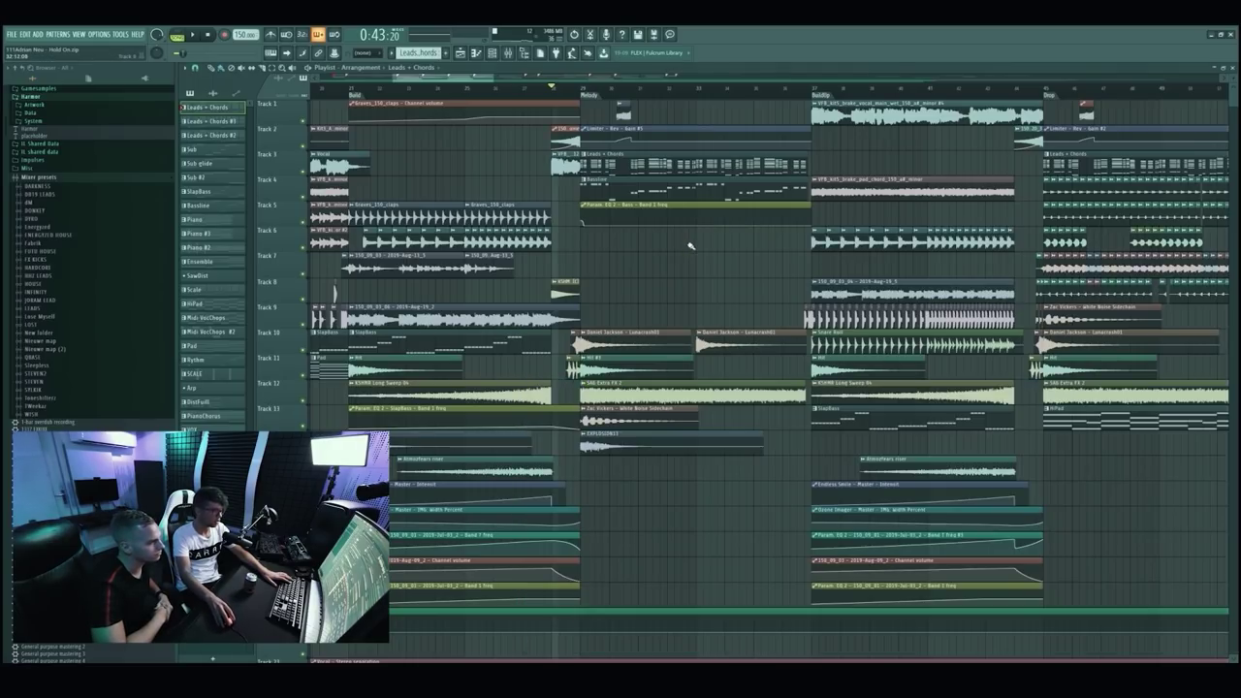
Show the Leads + Chords channels in the Channel rack and open the Chord 2 Spire synth for inspection.
scroll(690, 246, "up", 2)
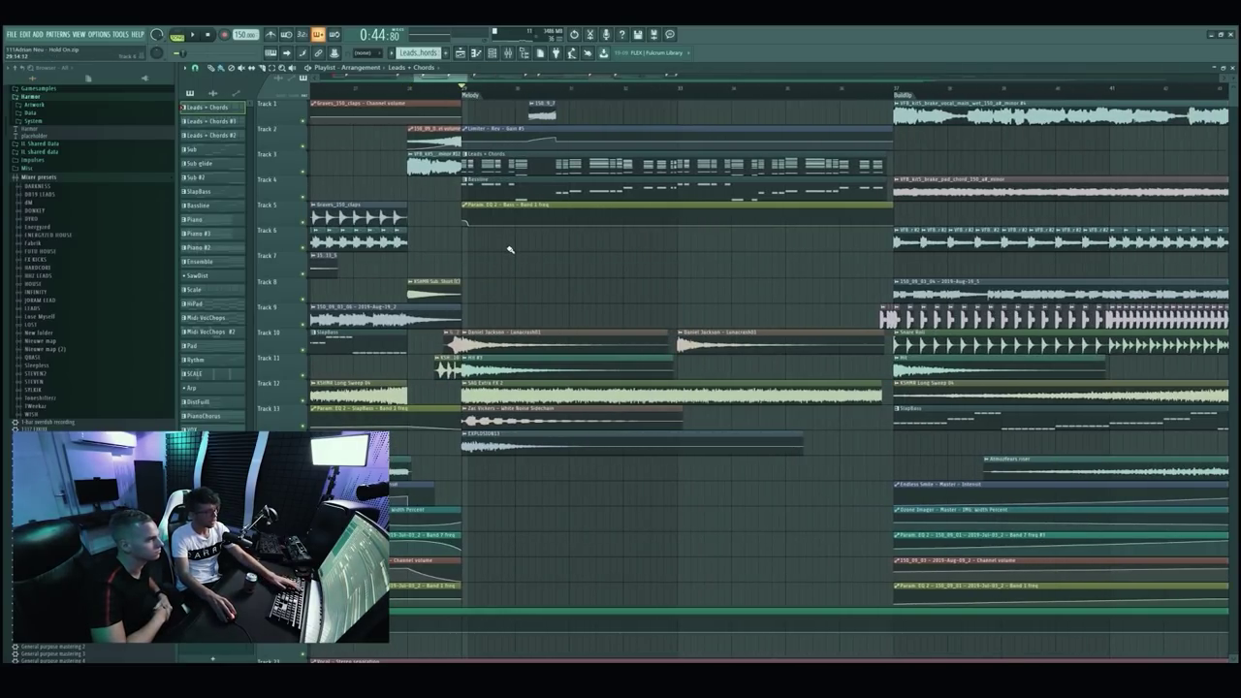
key("F6")
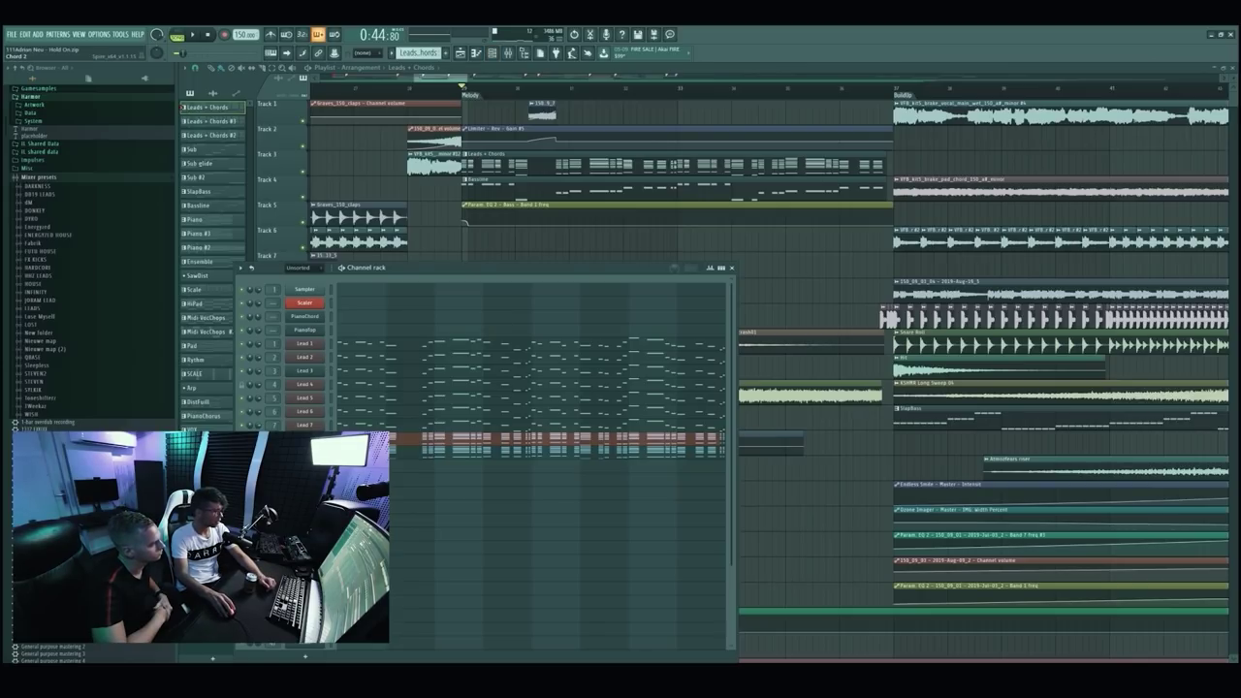
left_click(304, 439)
left_click(304, 452)
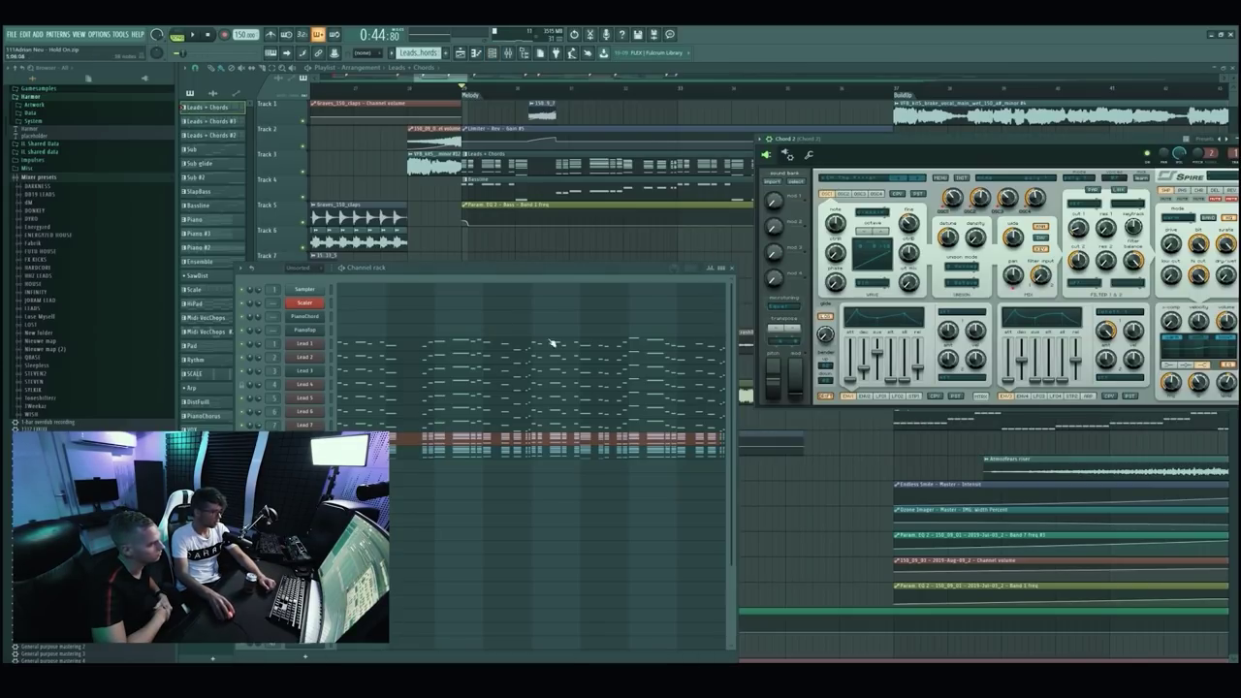
Compare the two Fruity parametric EQ 2 curves on the Bass mixer track.
key("F9")
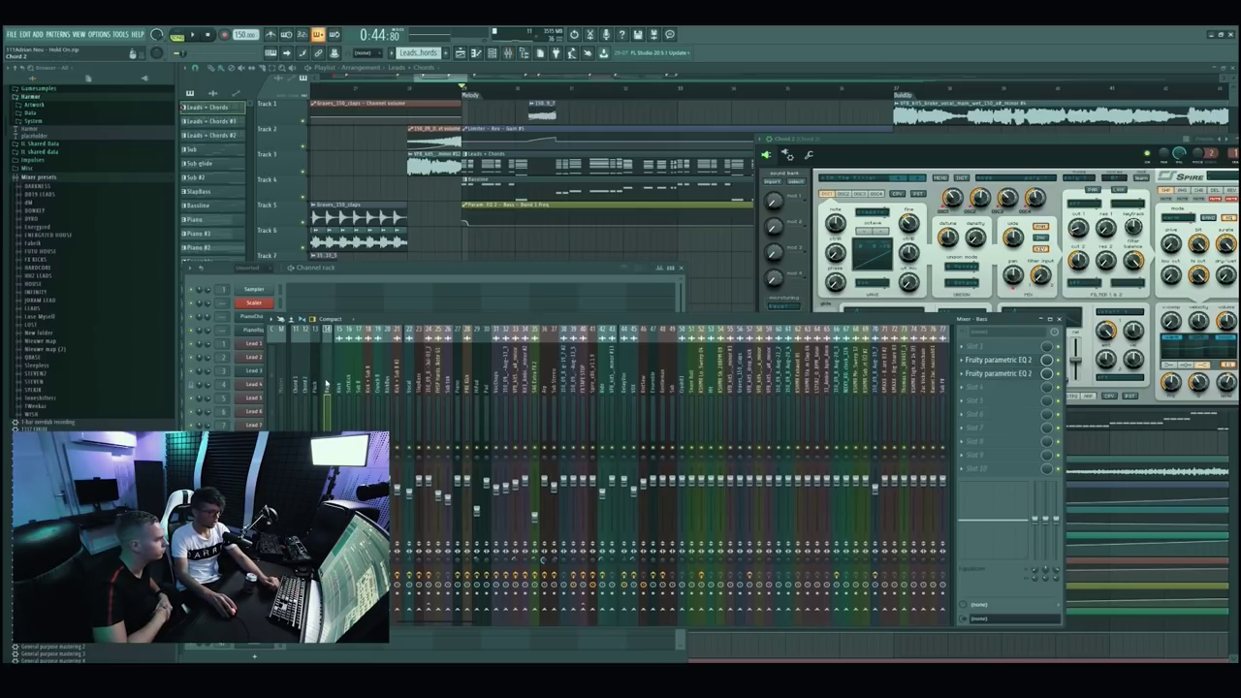
left_click(328, 388)
left_click(1008, 360)
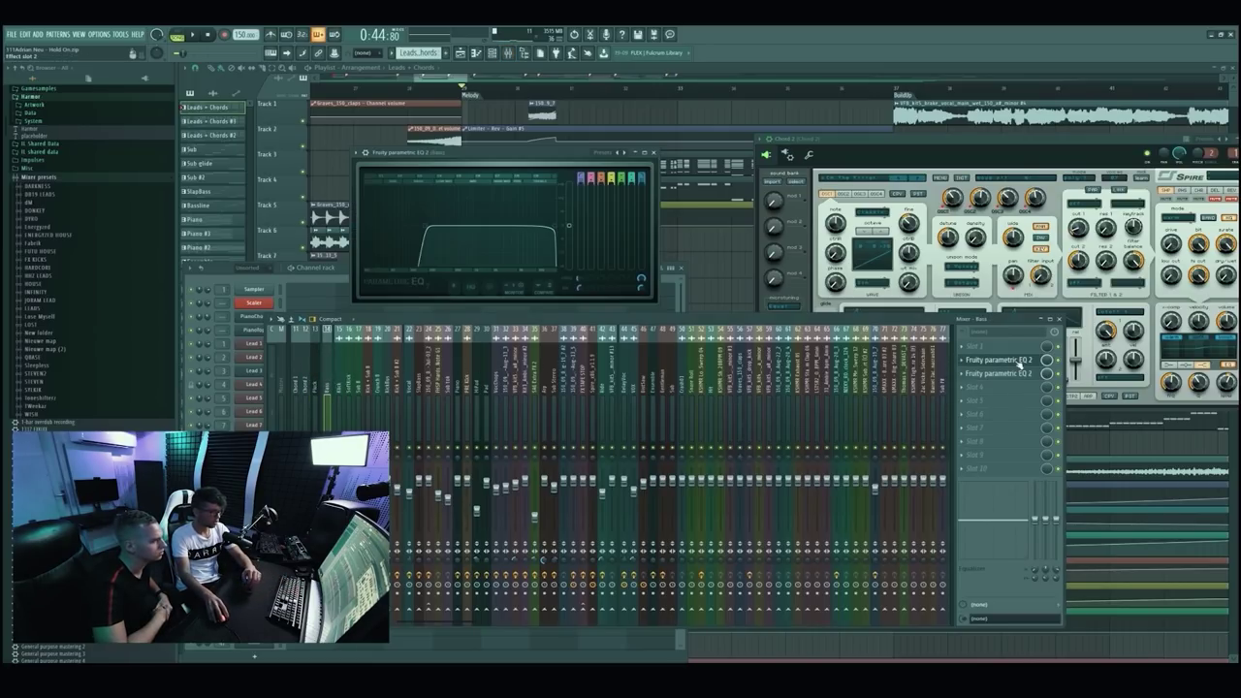
left_click(1014, 373)
left_click(1013, 362)
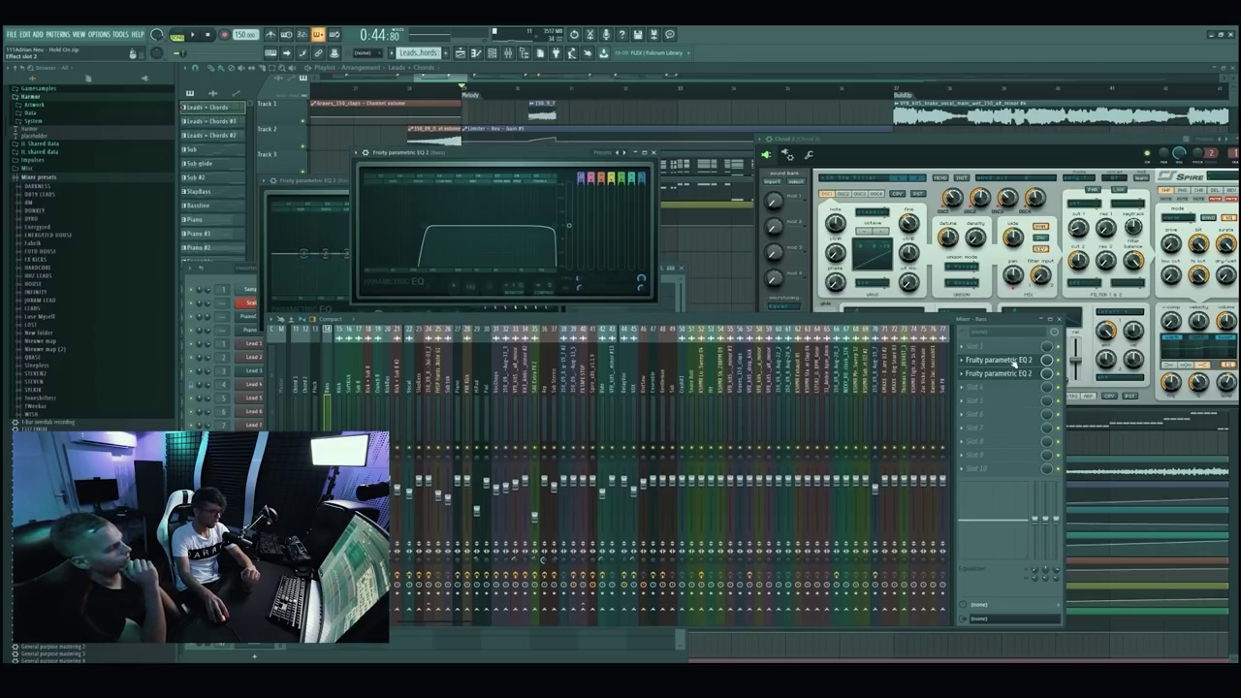
left_click(1014, 373)
left_click(1006, 362)
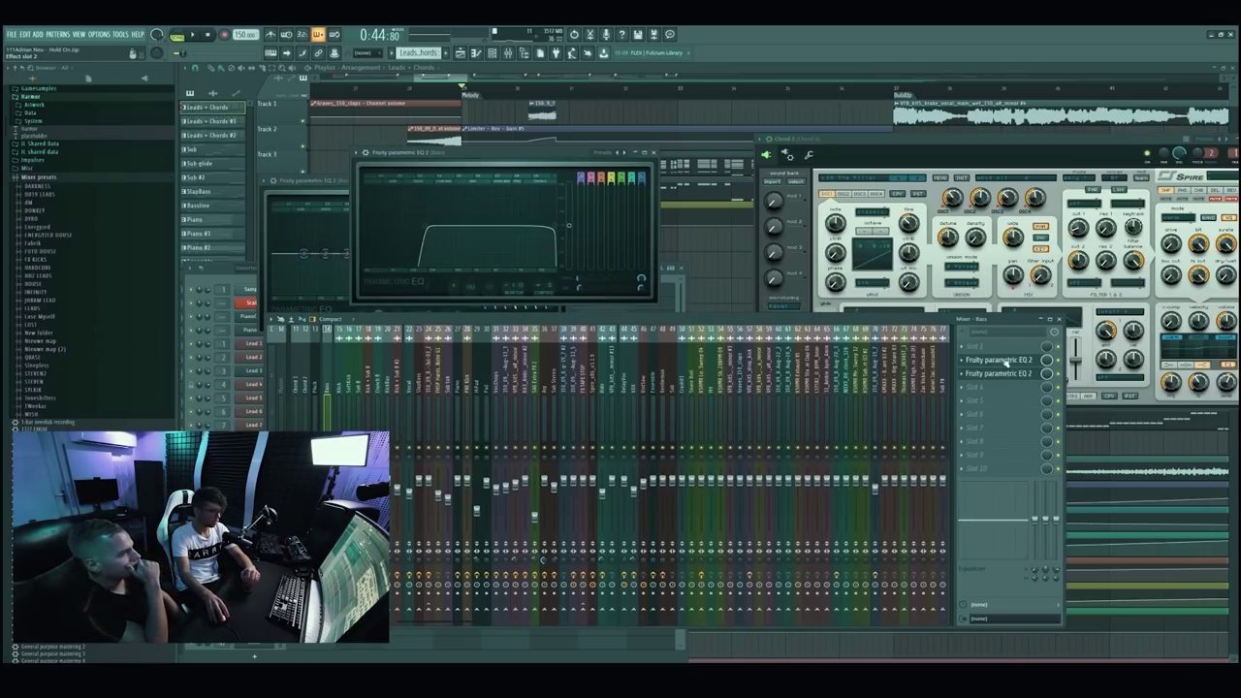
left_click(1005, 376)
left_click(1006, 363)
left_click(1008, 375)
left_click(1007, 363)
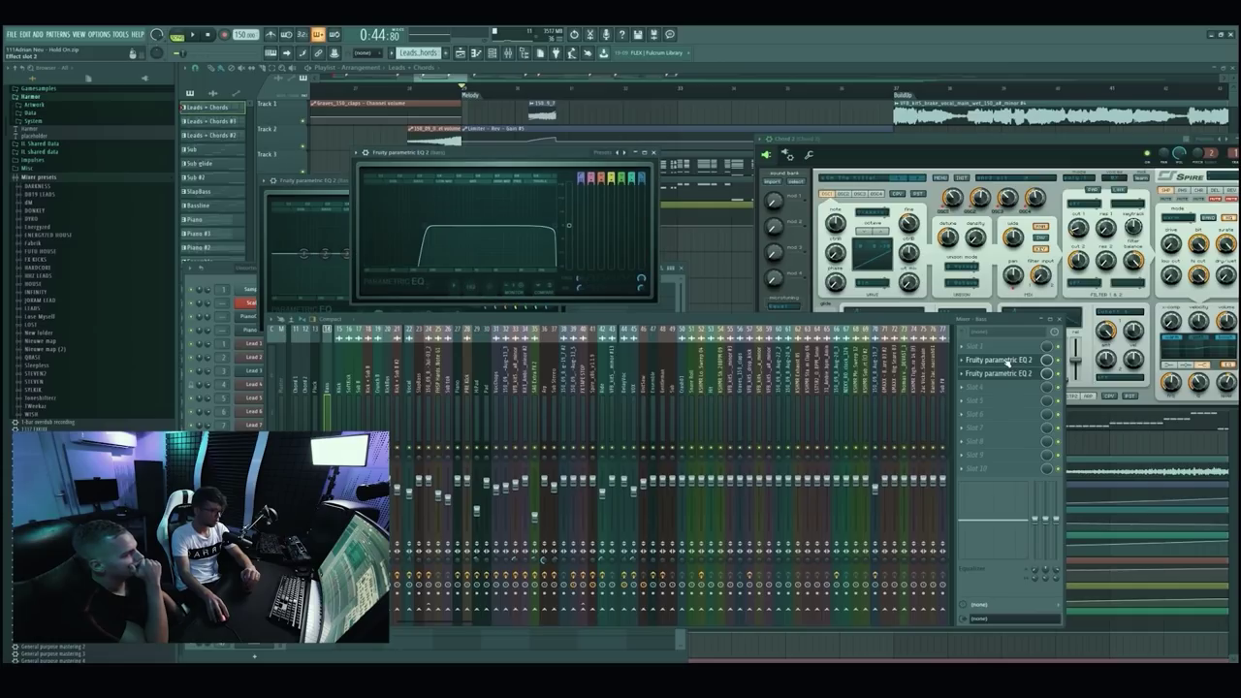
Move the Bass EQ window aside and open FabFilter Pro-Q 2 on the Chord 1 mixer track for inspection.
left_click_drag(463, 158, 396, 299)
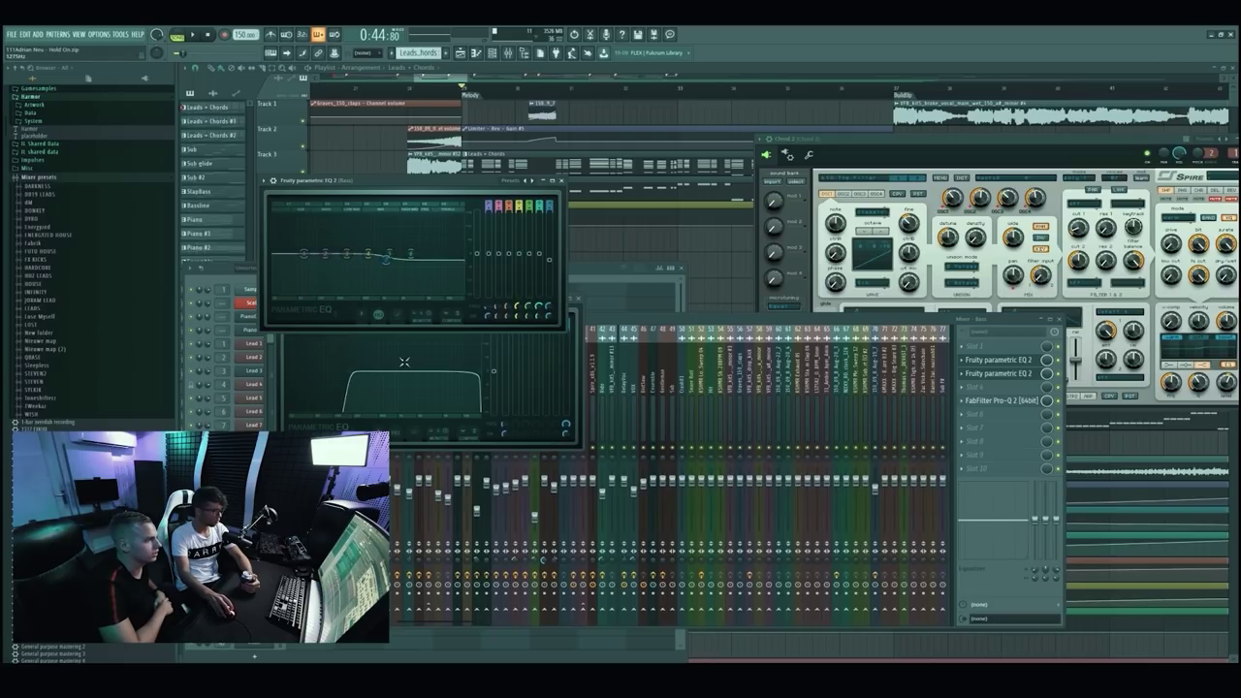
left_click(670, 320)
left_click(296, 378)
left_click(995, 360)
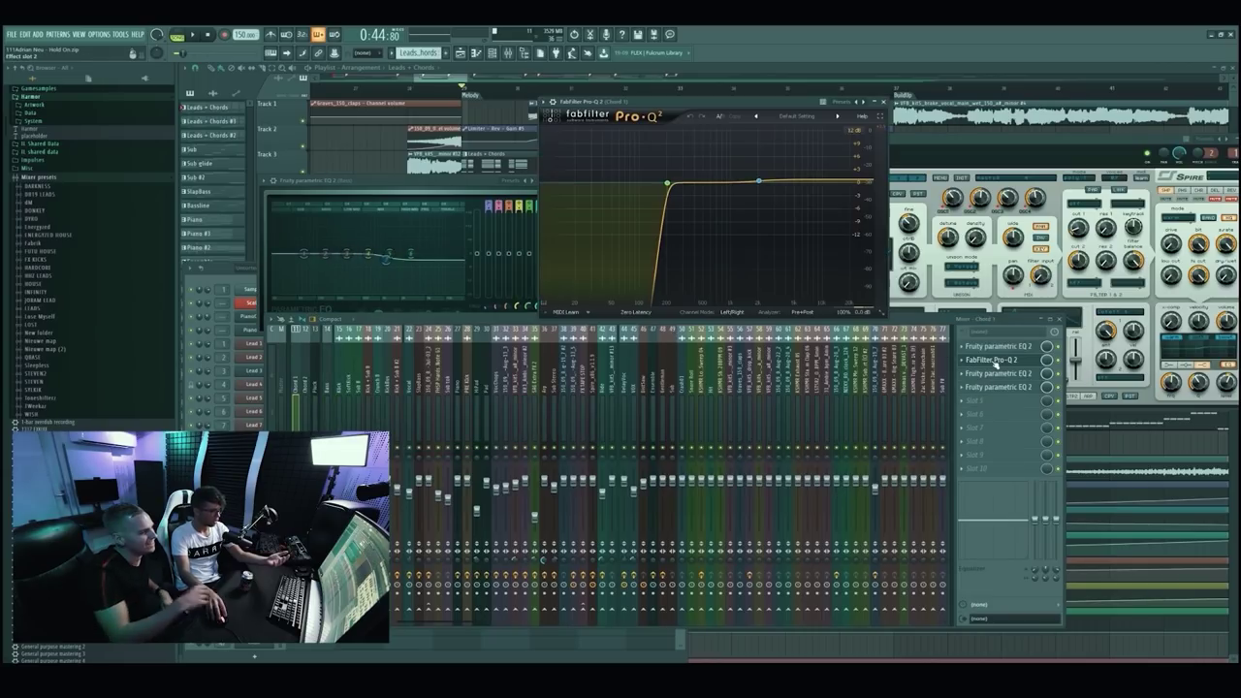
Examine the FabFilter Pro-Q 2 curve on the Chord 1 mixer track.
left_click(1001, 360)
left_click(1001, 361)
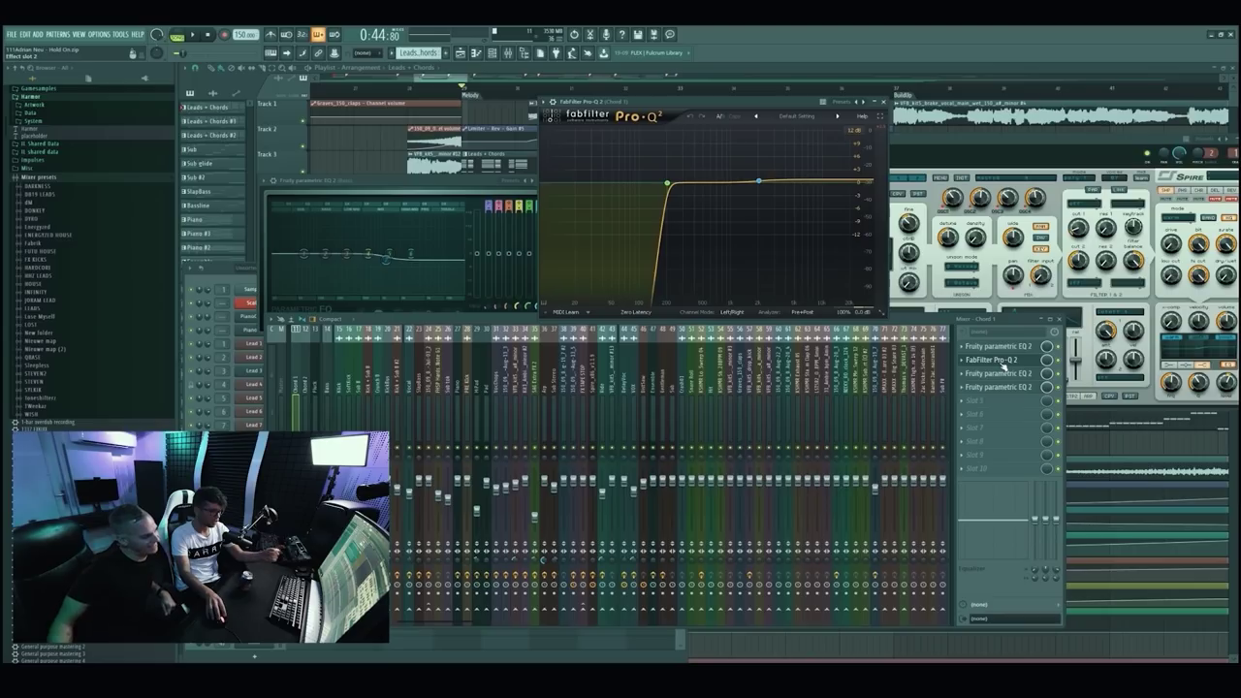
left_click(1001, 361)
left_click(1001, 360)
left_click(962, 375)
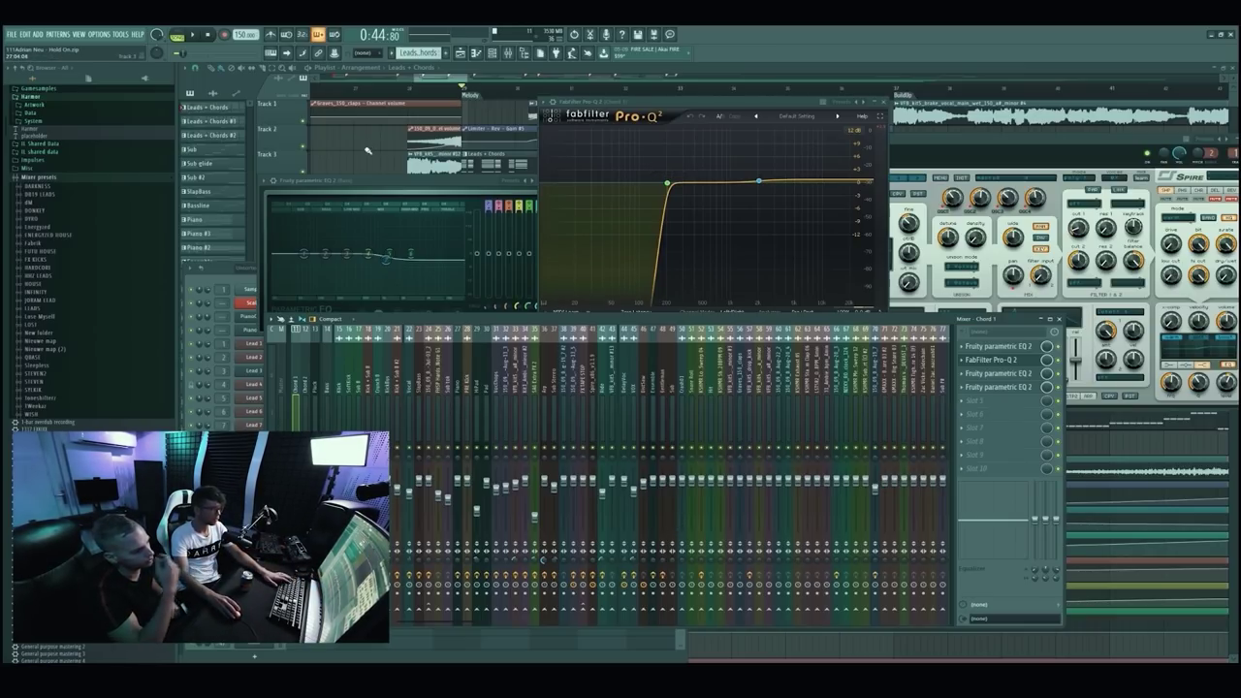
Close the plugin windows, show the Channel rack and Mixer, and reposition the Mixer so the Lead, Rev and Delay tracks are in view.
key("F12")
key("F6")
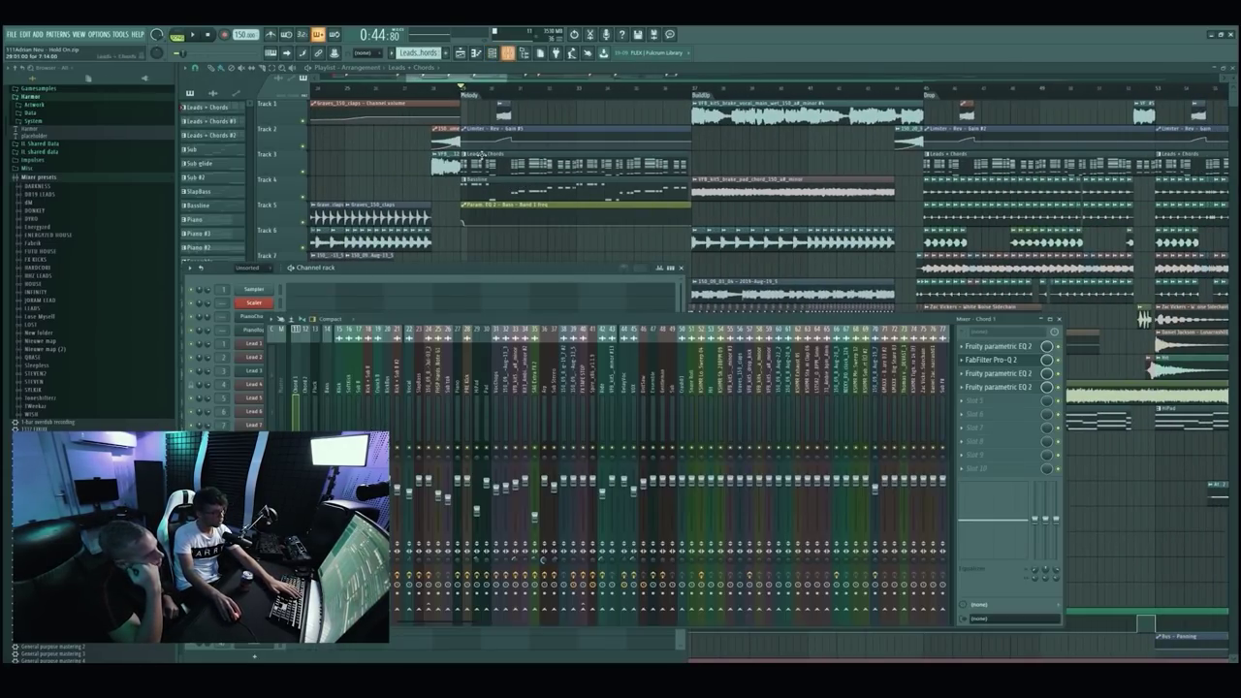
key("F9")
left_click_drag(492, 325, 603, 292)
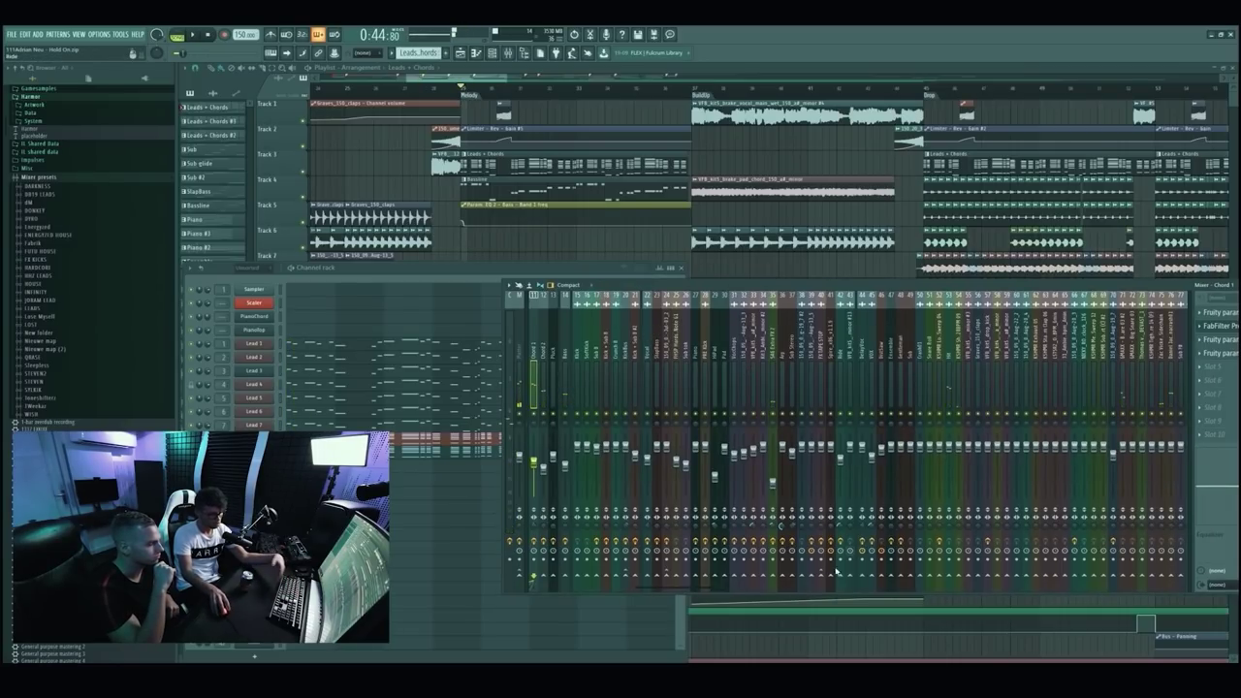
left_click_drag(681, 590, 609, 590)
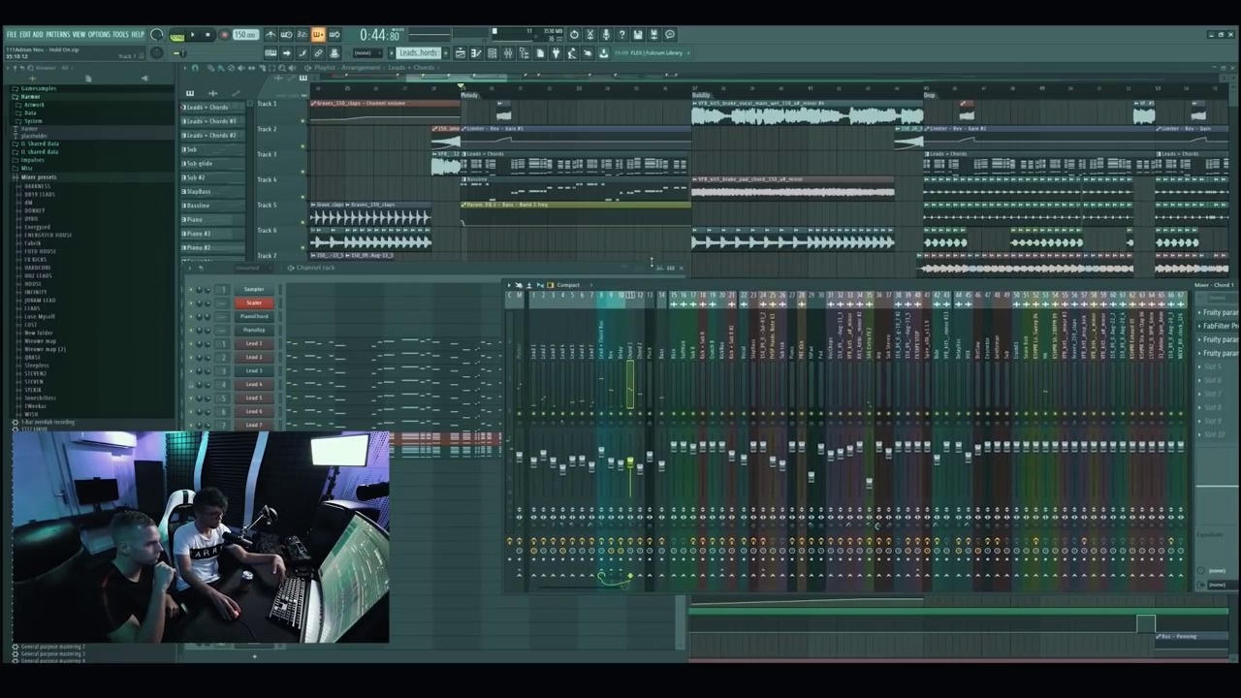
left_click_drag(660, 286, 424, 279)
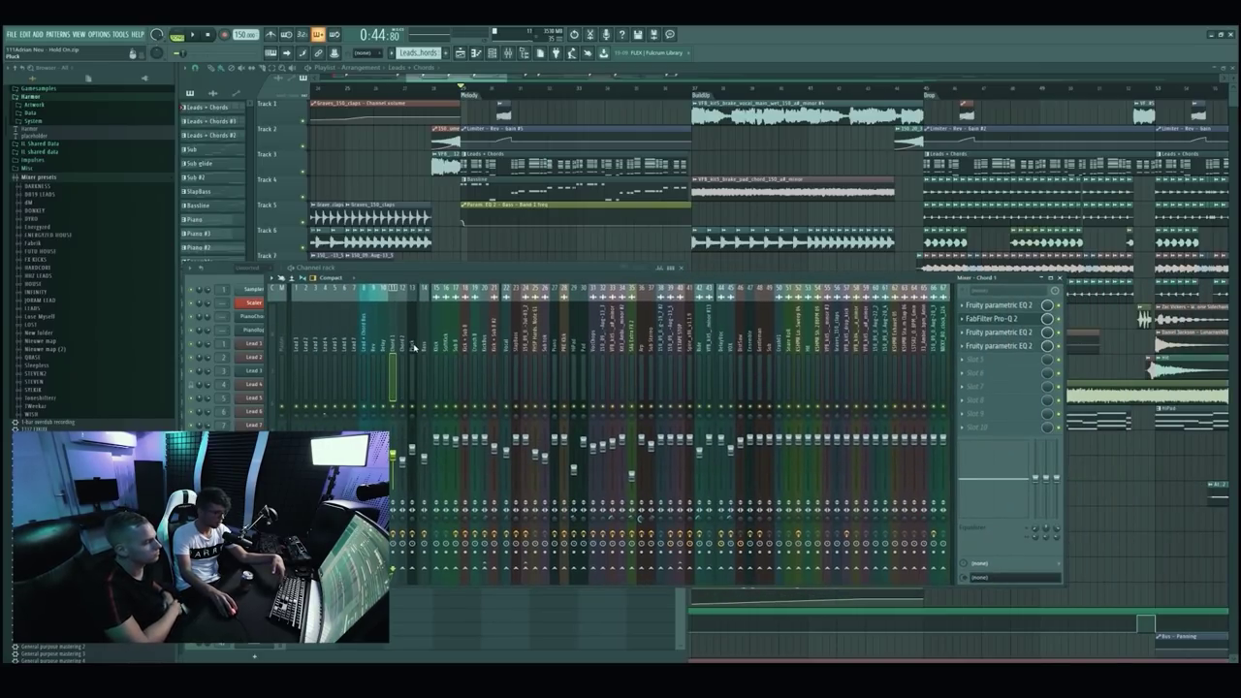
Check the effect slots of the Delay mixer track and open ValhallaRoom on the Rev track for inspection.
left_click(375, 353)
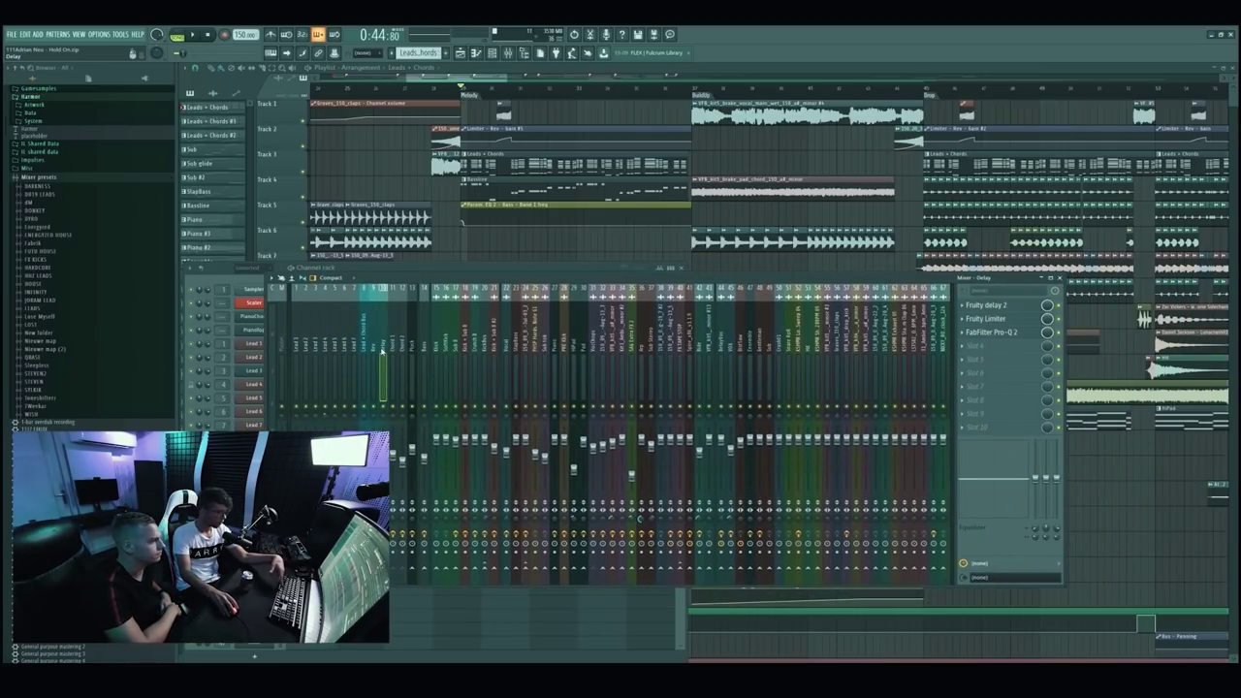
left_click(993, 304)
left_click(994, 304)
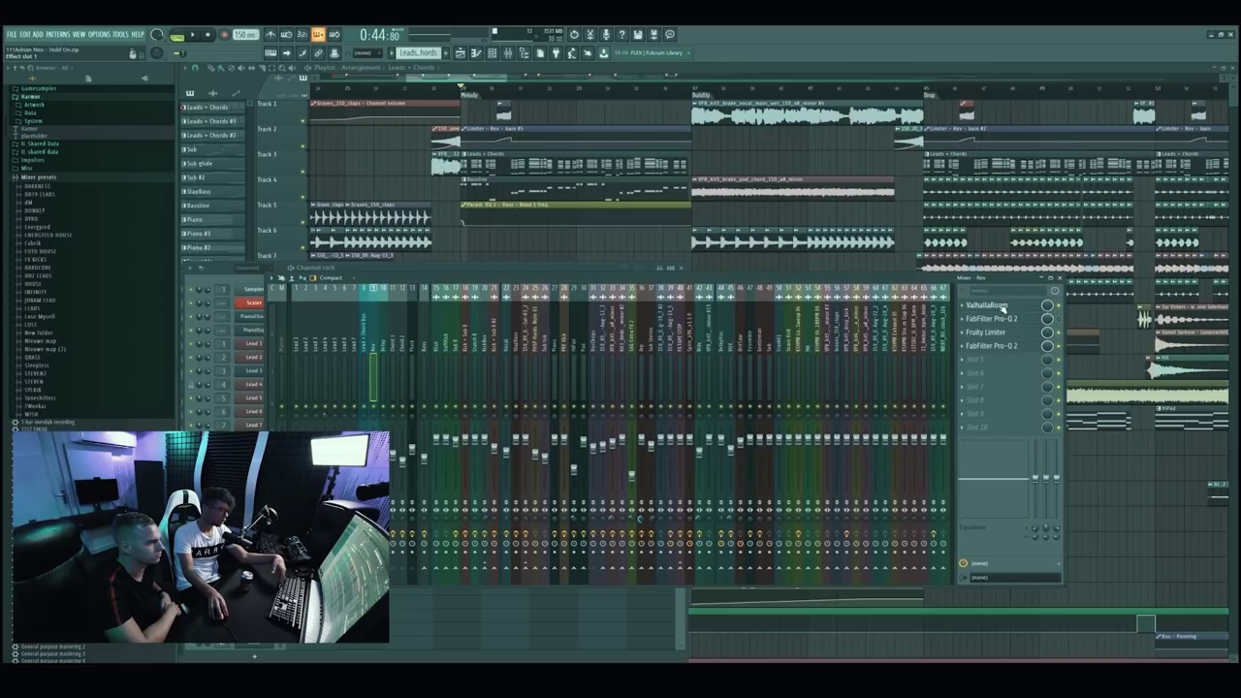
left_click(994, 304)
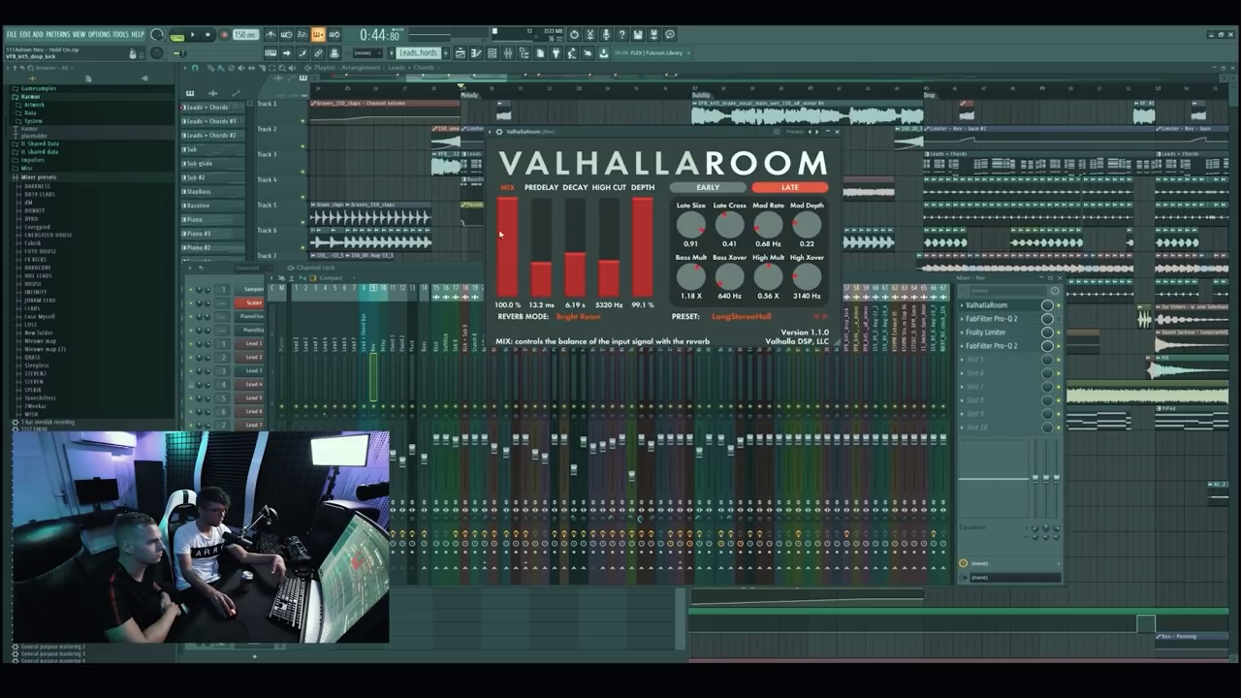
Solo the Rev mixer track briefly and play the Melody section to hear the reverb, with ValhallaRoom moved aside.
key("space")
key("space")
right_click(374, 406)
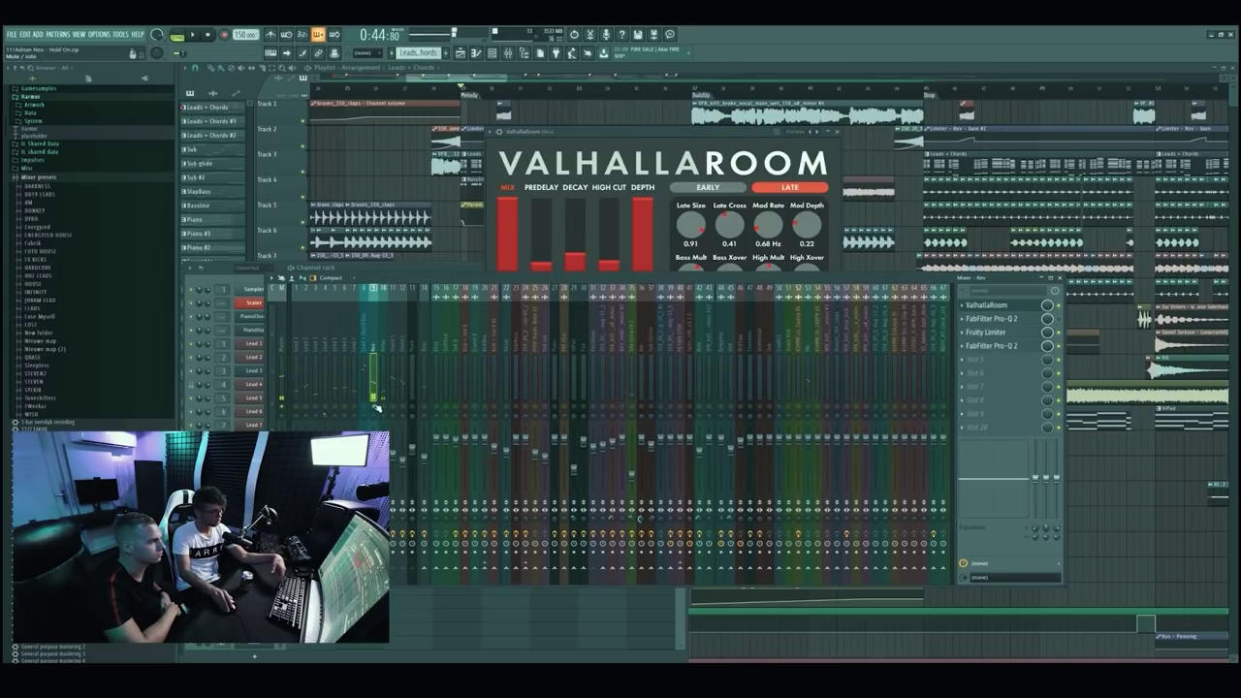
key("space")
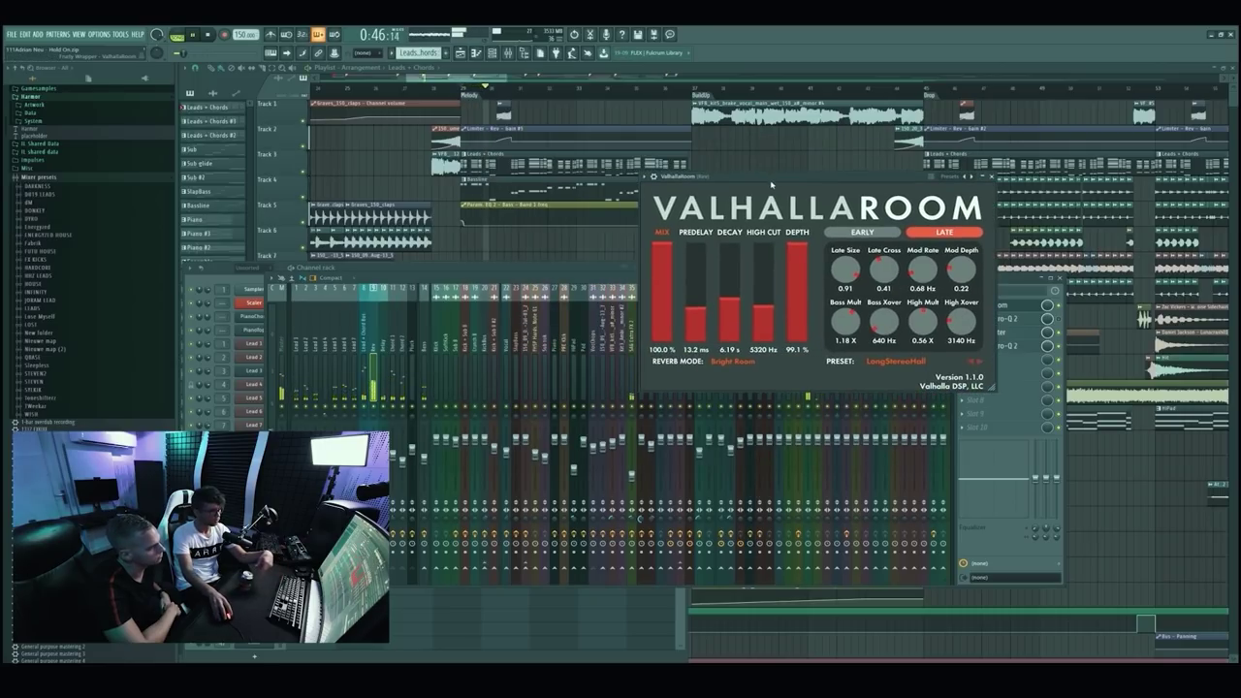
left_click(502, 278)
key("space")
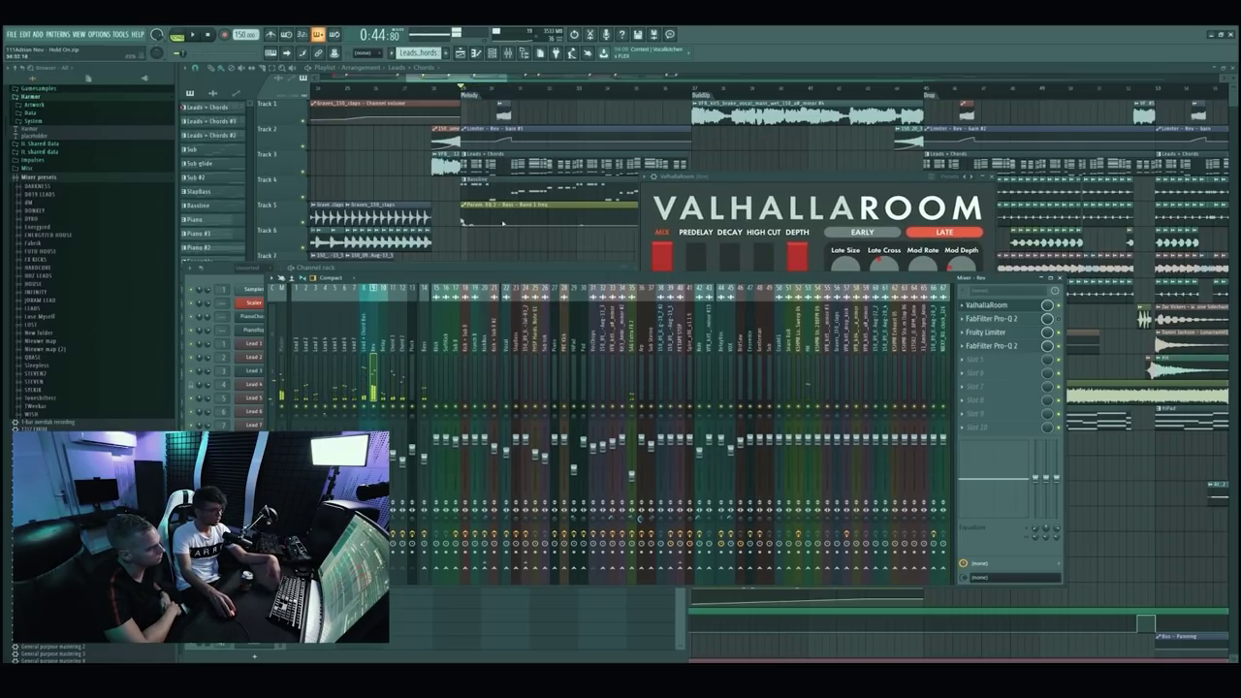
Bring the Playlist forward and examine the Limiter - Rev - Gain automation clip in the Melody section.
left_click(509, 251)
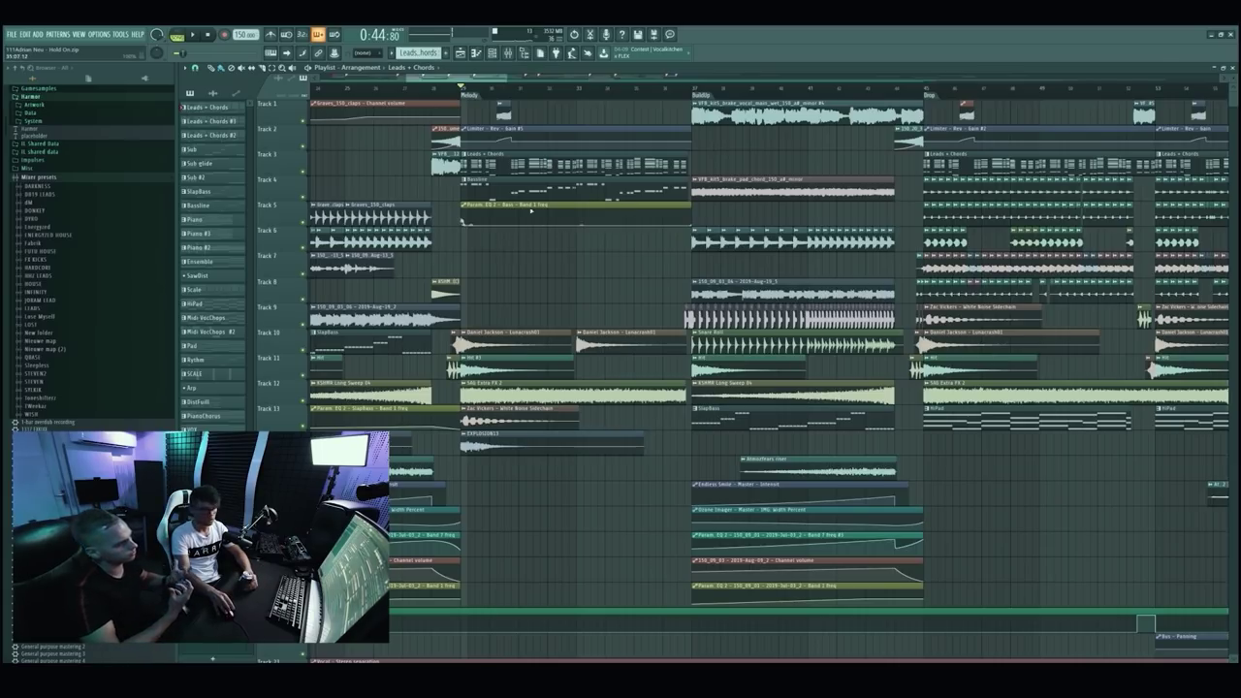
scroll(505, 188, "up", 3)
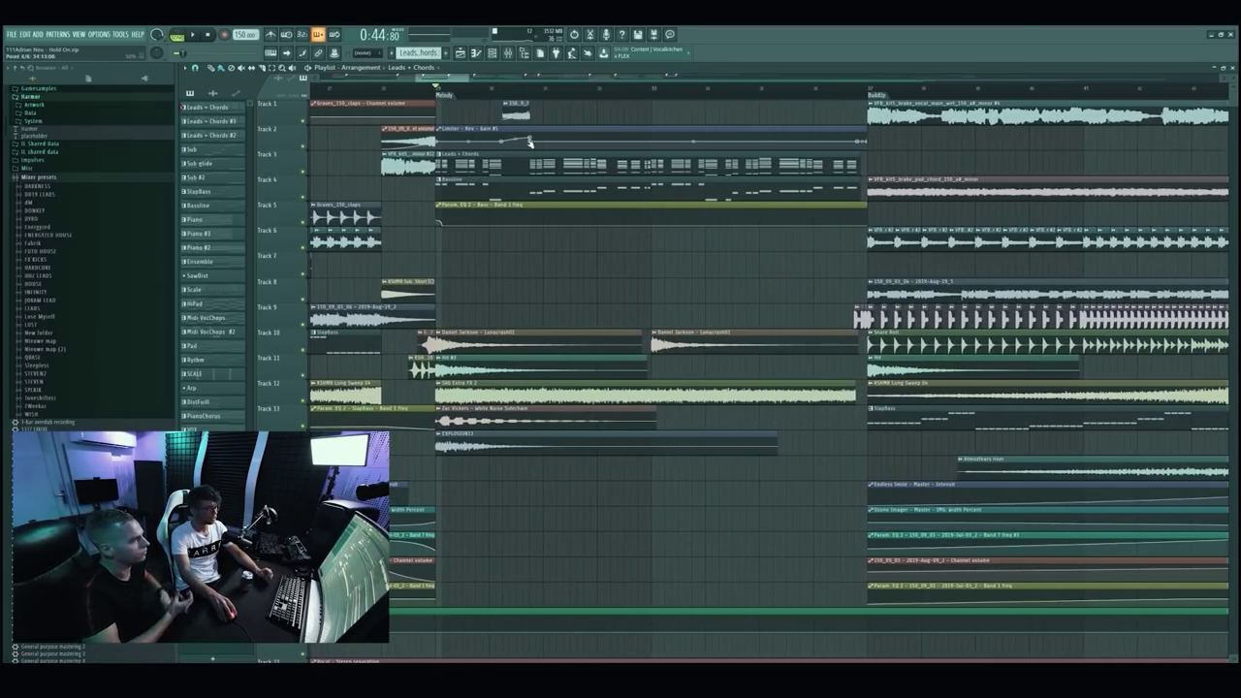
left_click(493, 95)
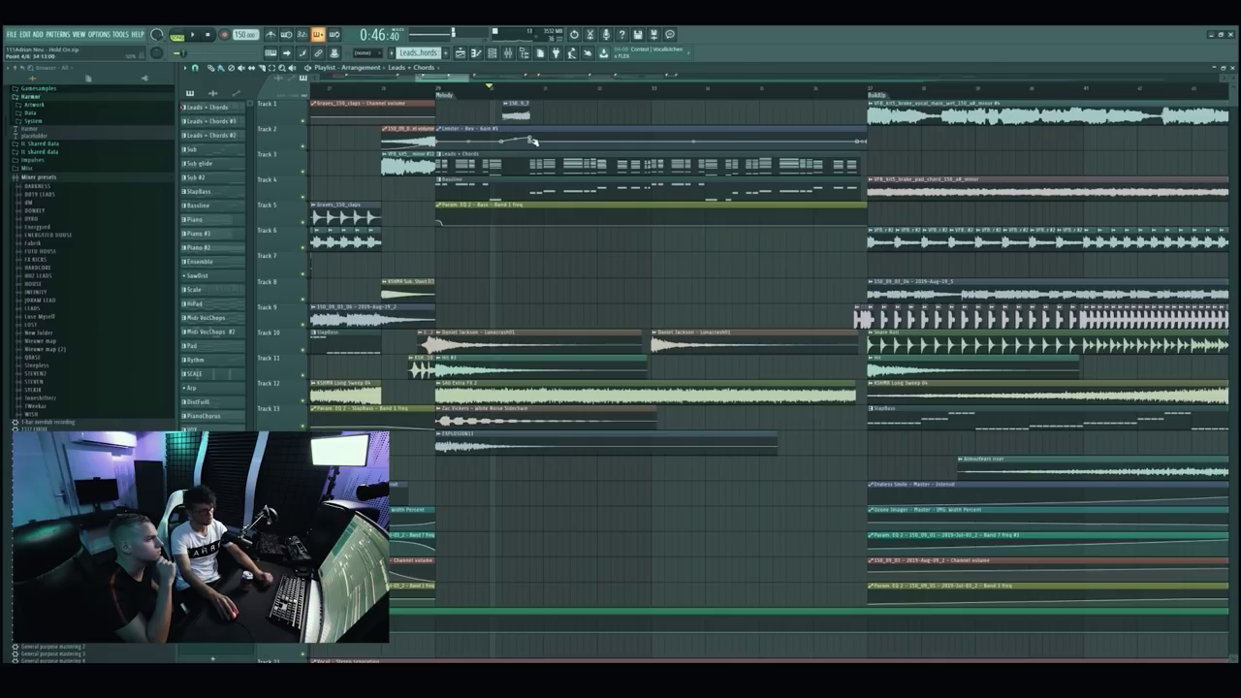
key("F9")
key("F9")
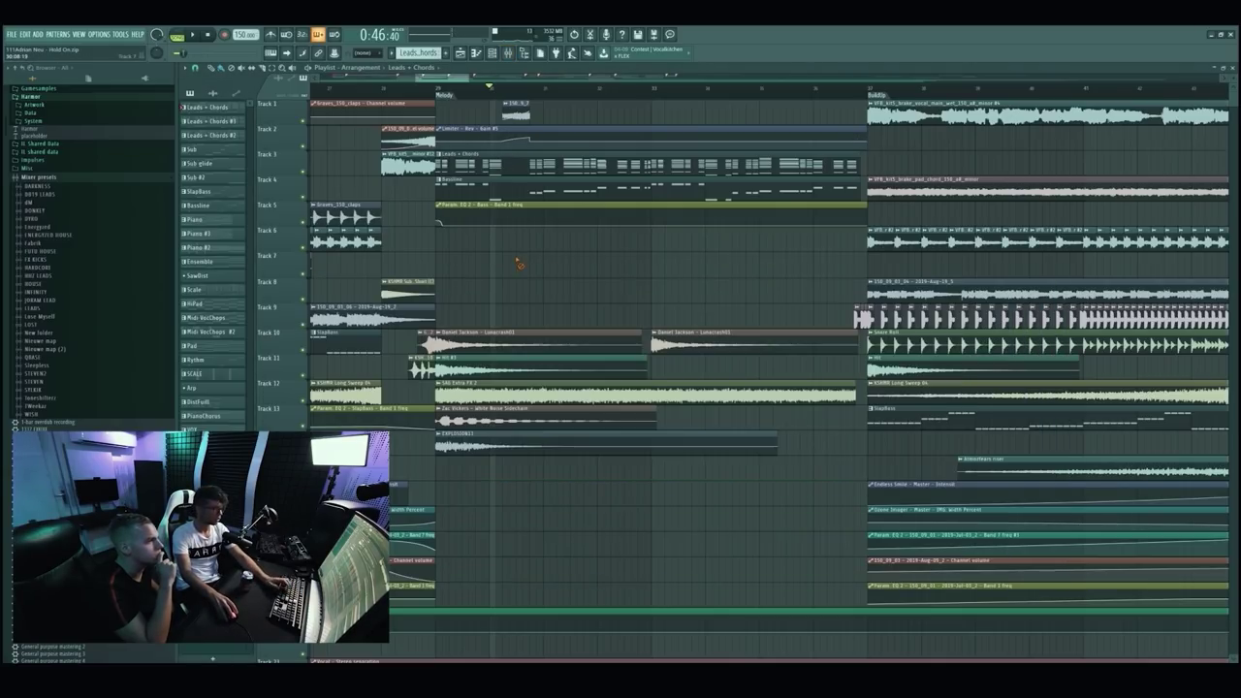
Survey the arrangement around the Melody, BuildUp and Drop sections and play from the start of the first BuildUp.
scroll(499, 223, "down", 4)
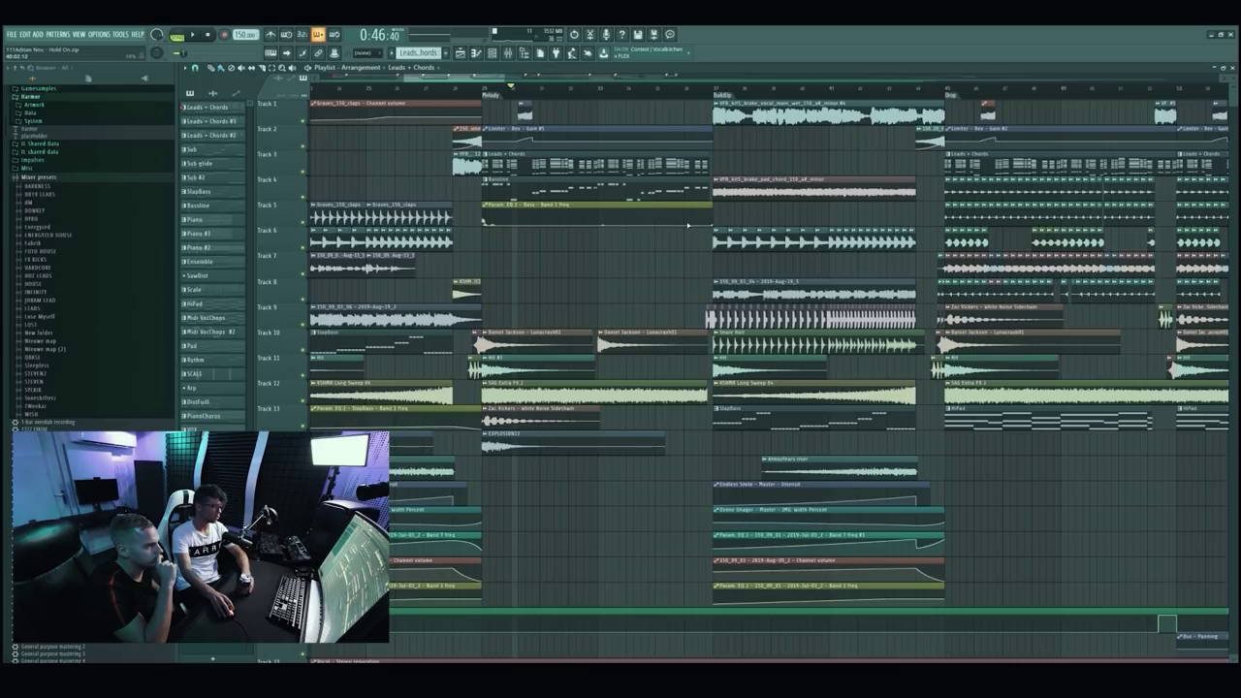
scroll(694, 248, "down", 3)
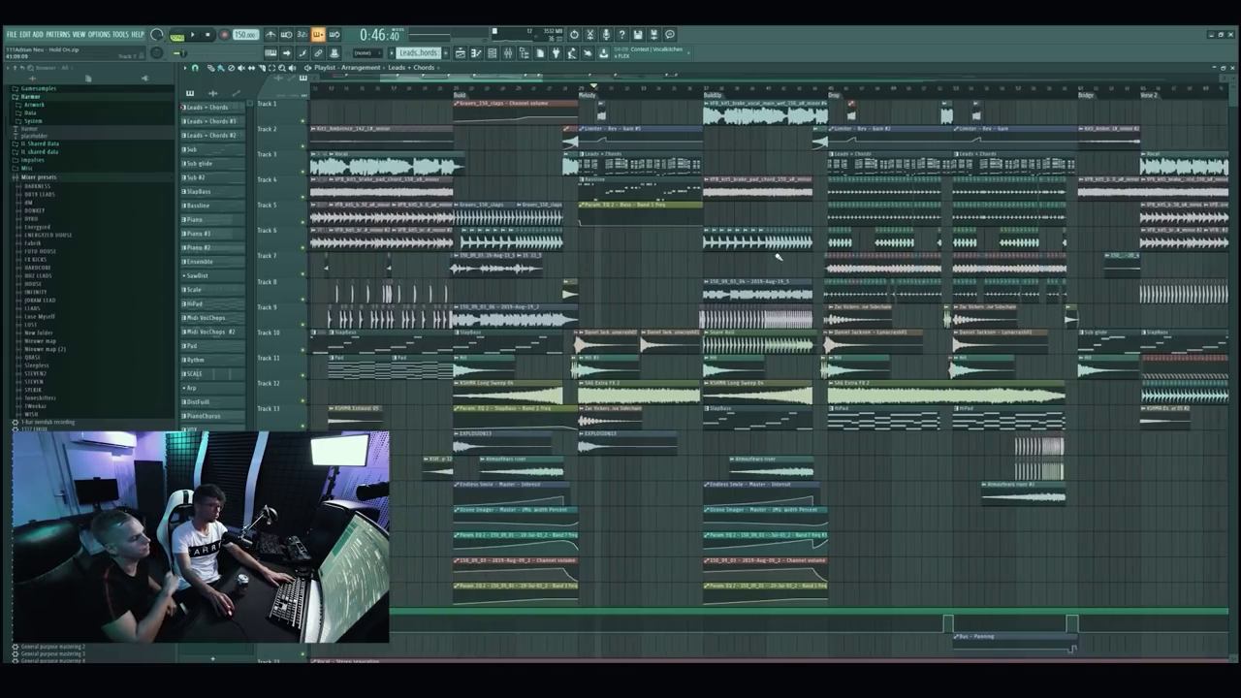
scroll(743, 186, "down", 3)
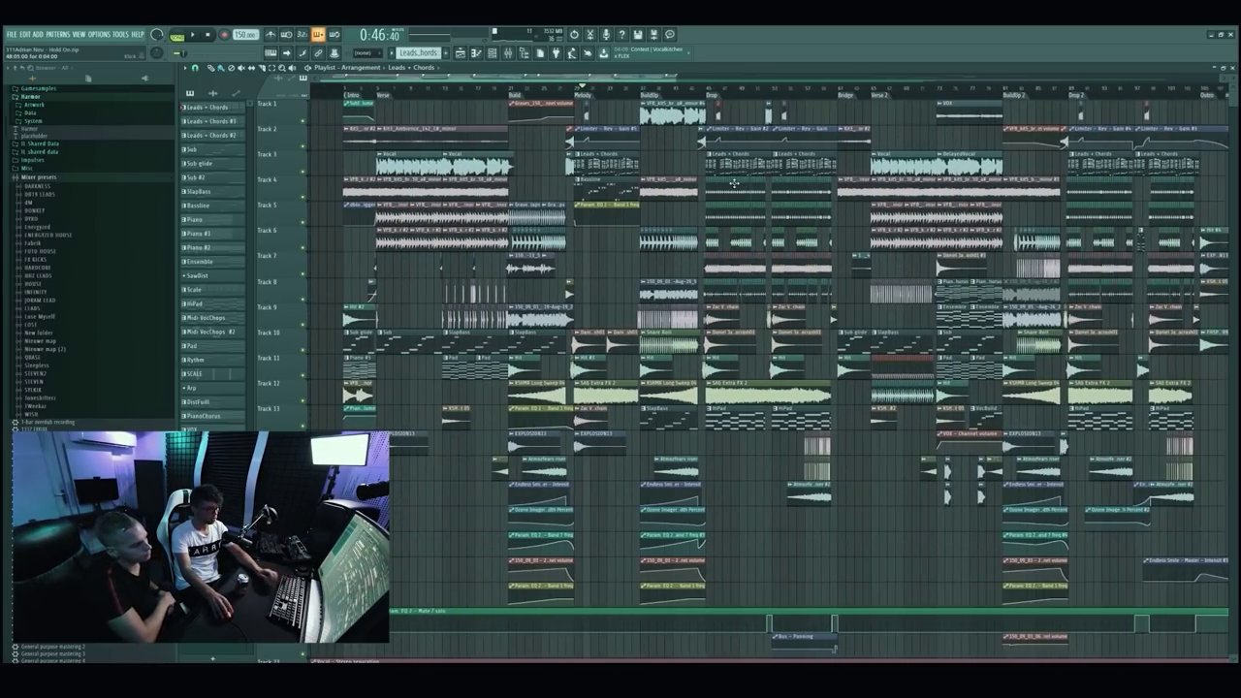
scroll(714, 188, "up", 2)
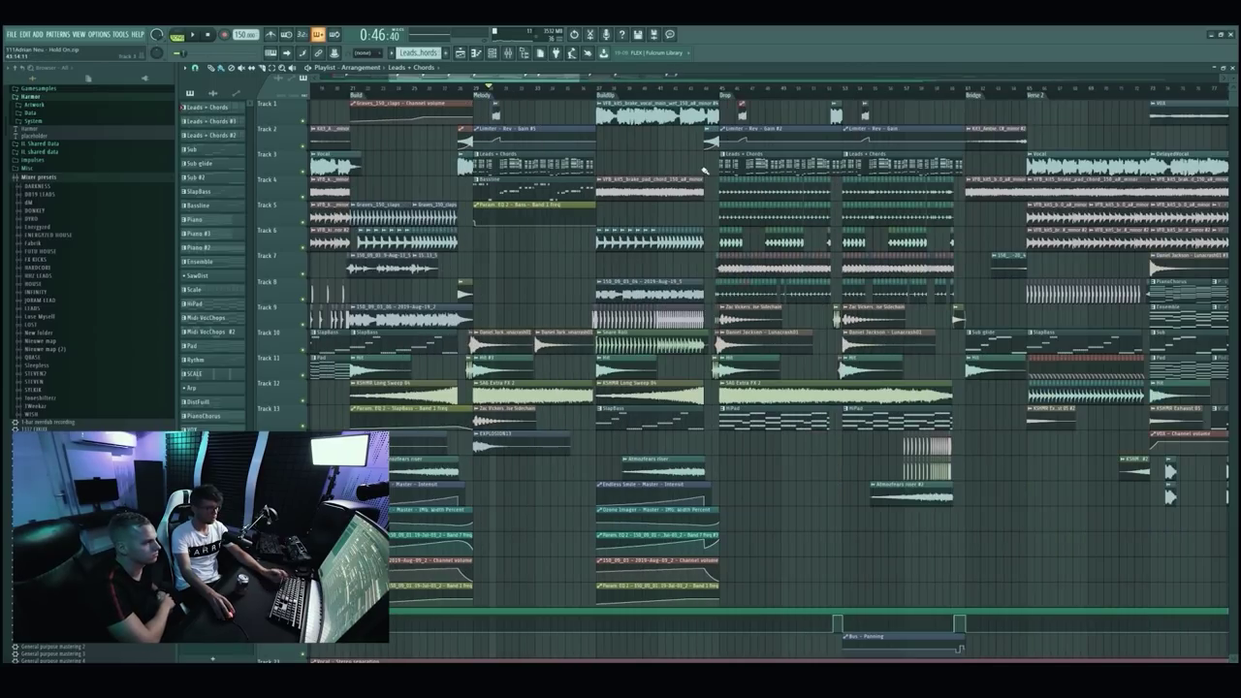
scroll(673, 157, "up", 2)
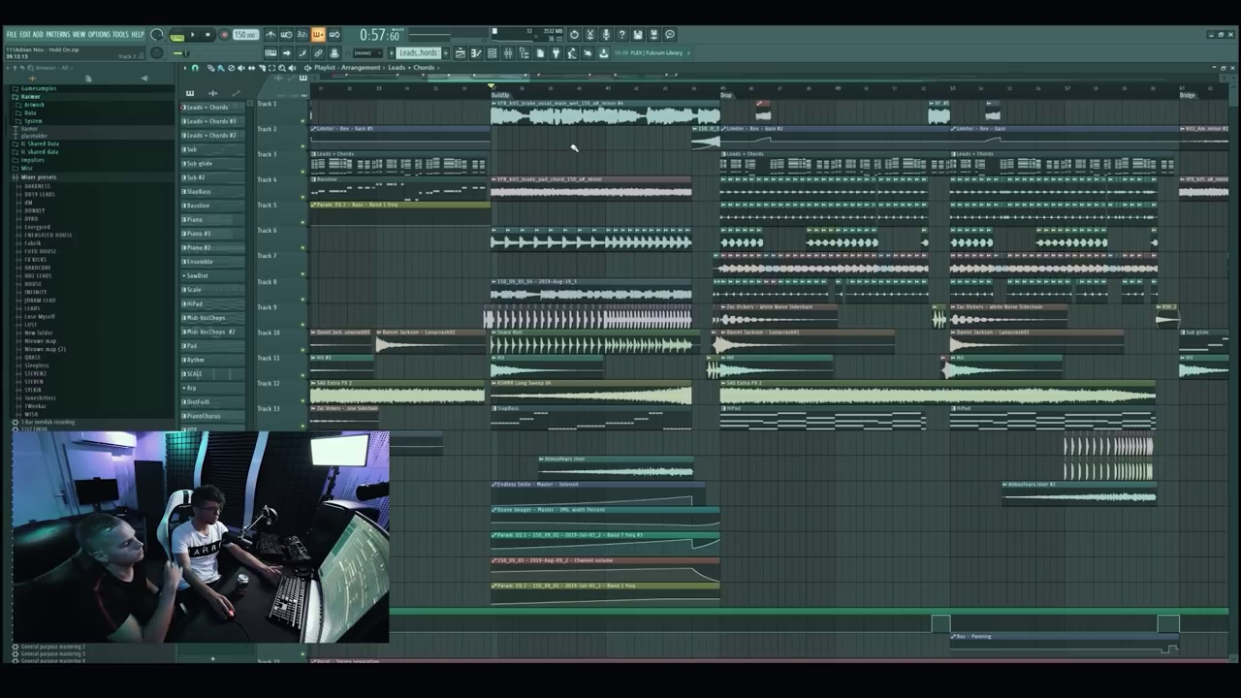
key("space")
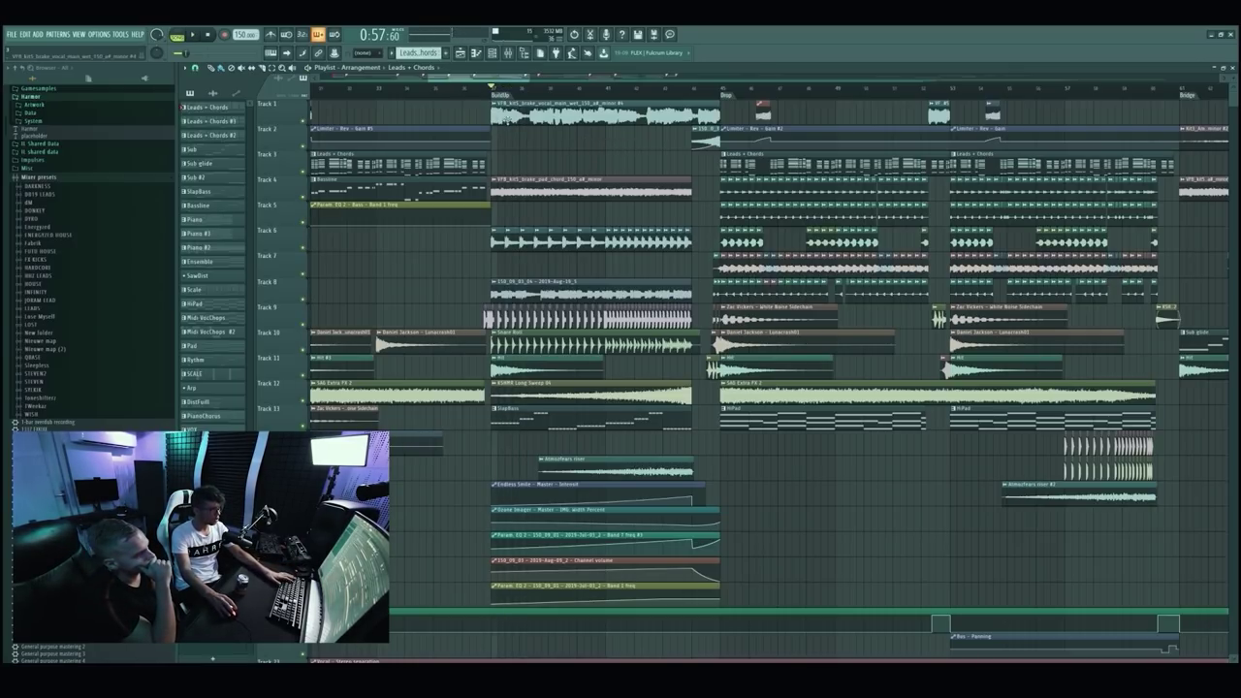
Play the transition from the BuildUp into the Drop while examining the kick, sub and crunch clips.
scroll(524, 128, "up", 2)
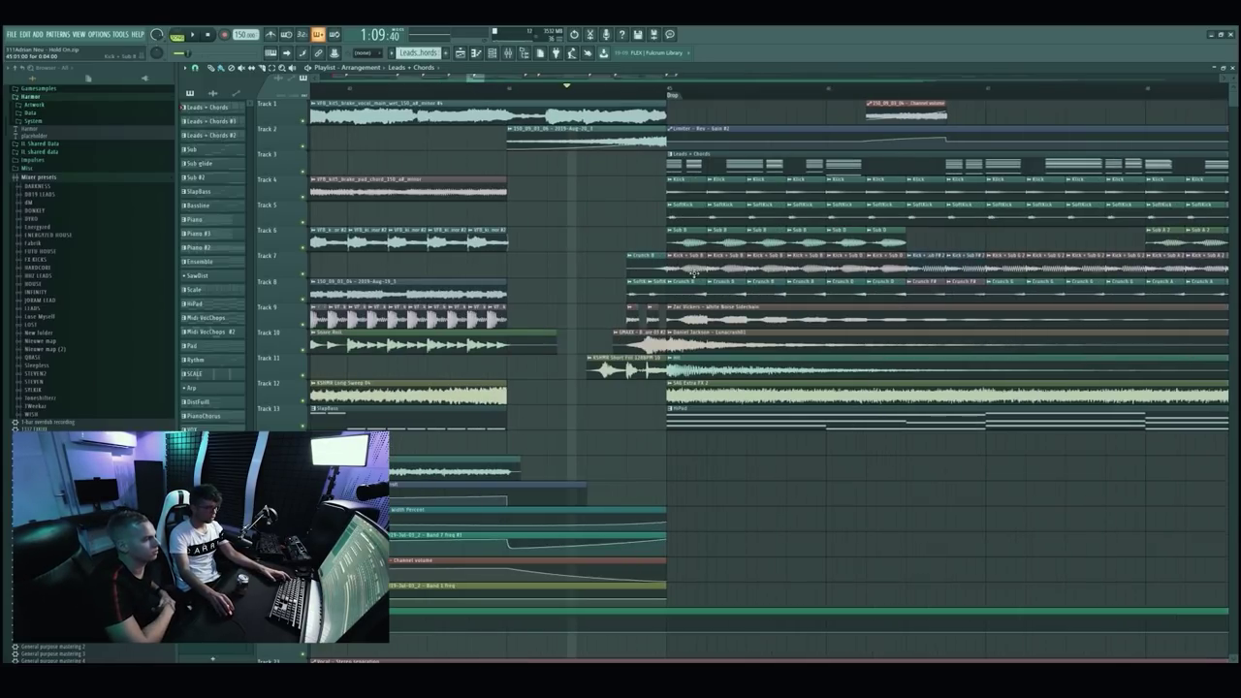
scroll(698, 274, "up", 3)
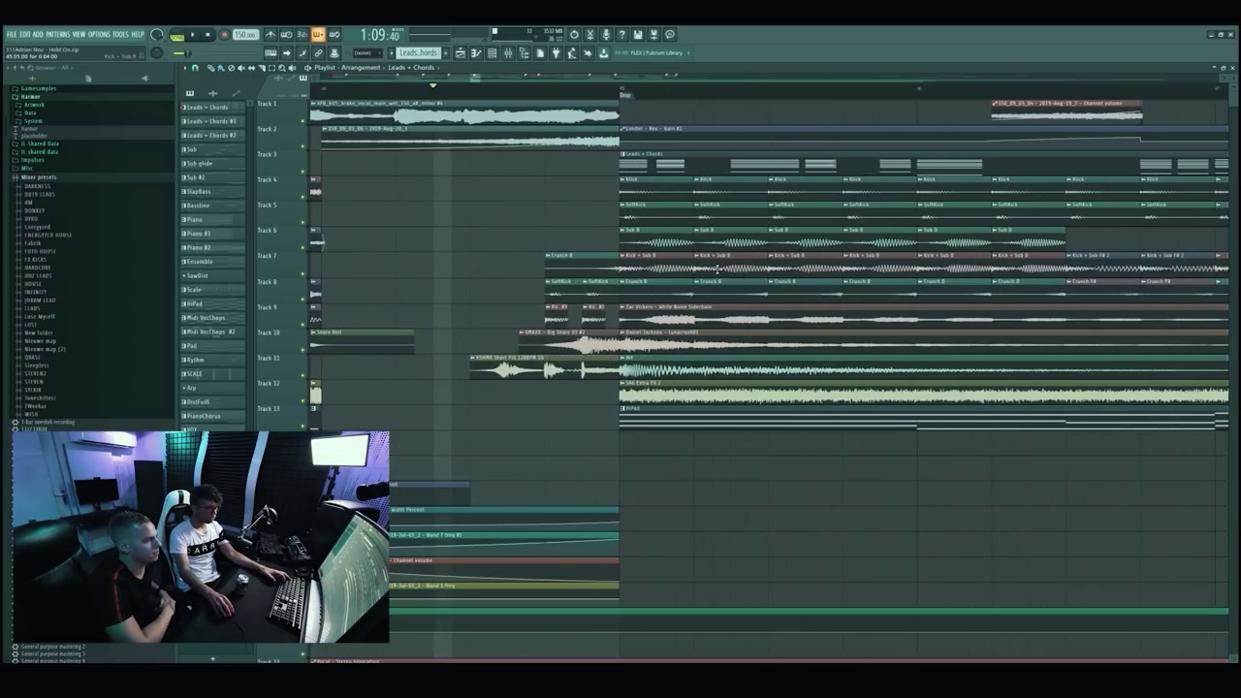
scroll(751, 279, "down", 2)
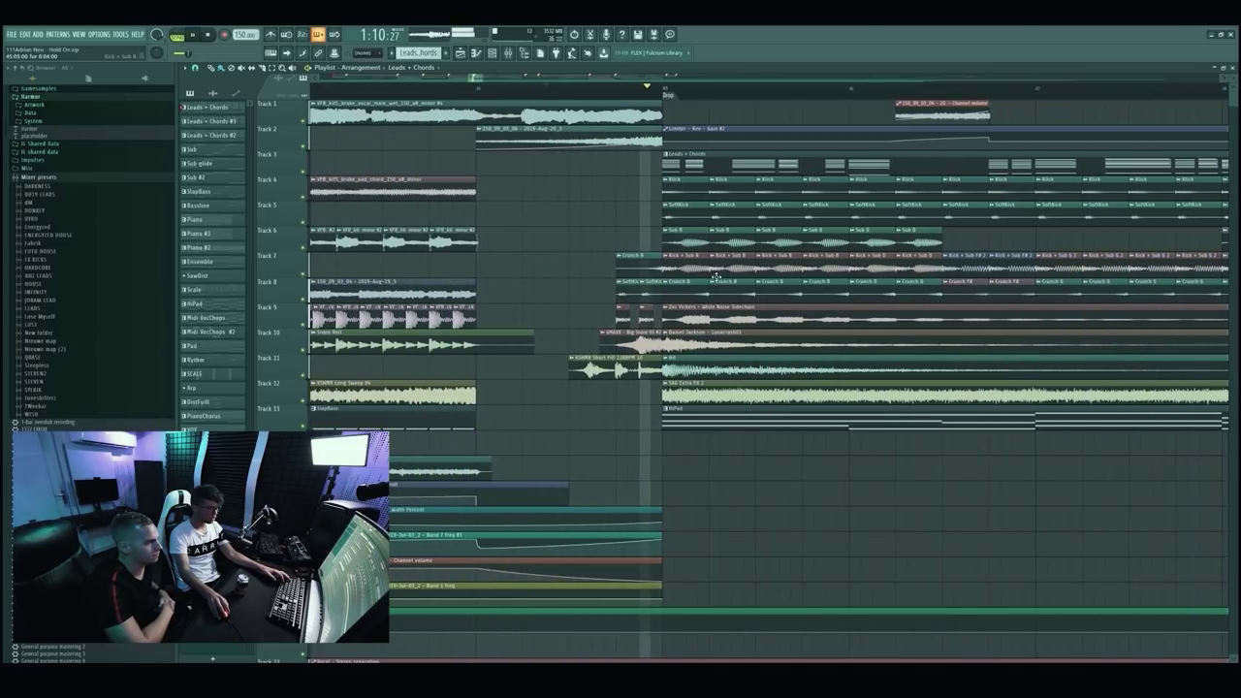
scroll(714, 277, "down", 3)
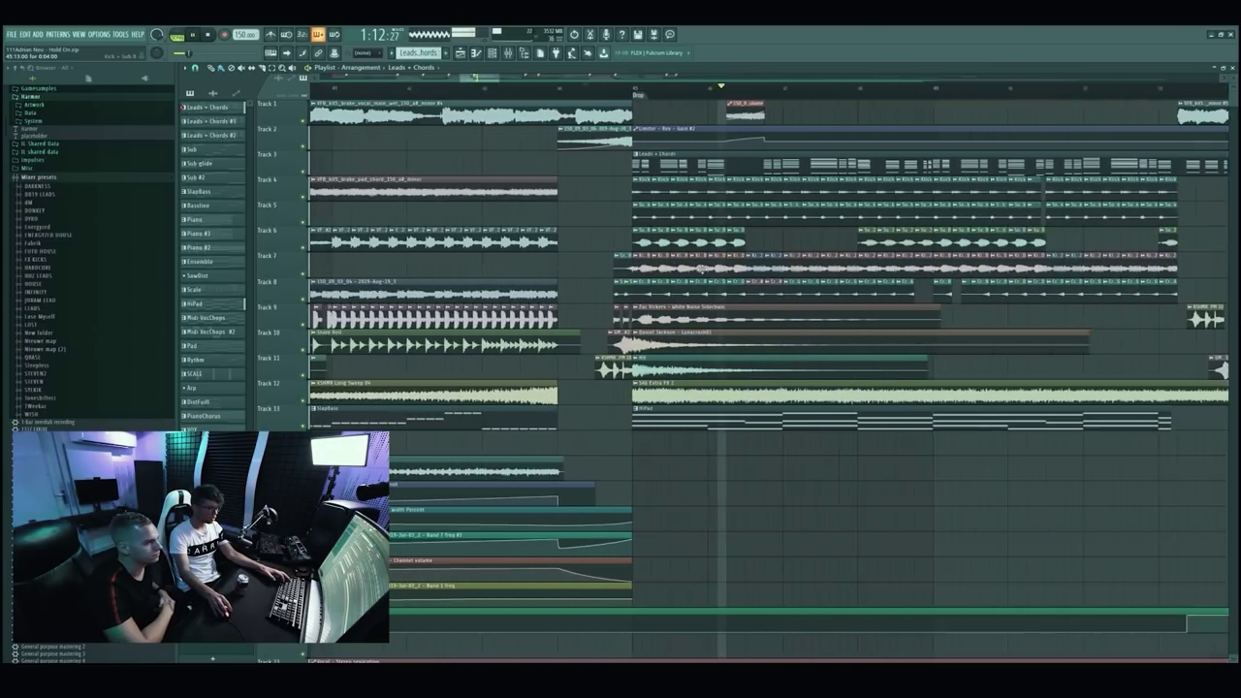
key("space")
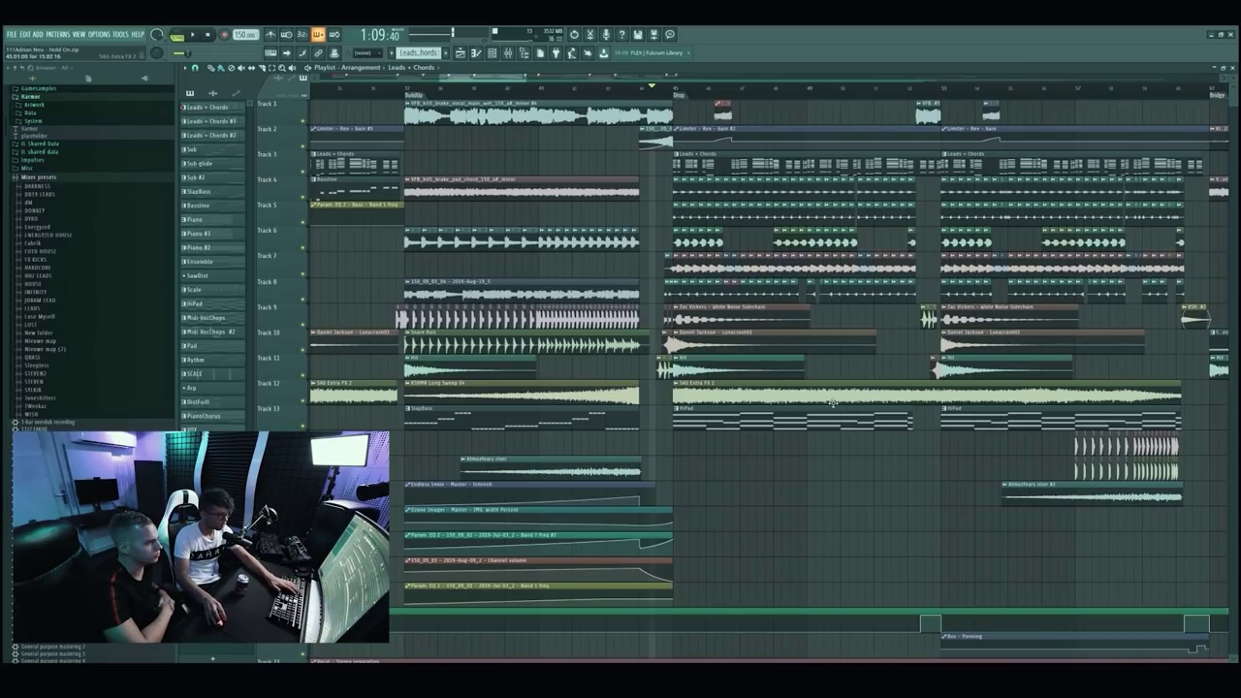
Open the Kick + Sub B clip's channel settings from the Drop and show its track in the Mixer.
scroll(843, 387, "up", 3)
key("F9")
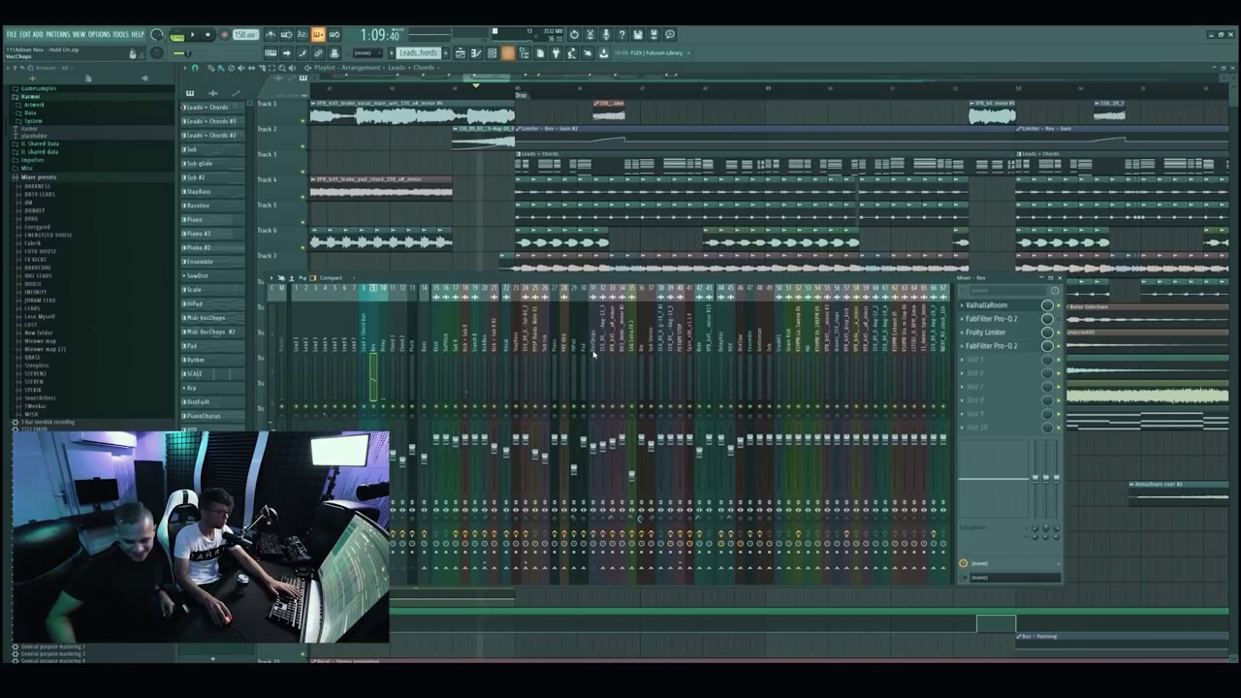
key("F9")
double_click(567, 272)
key("F9")
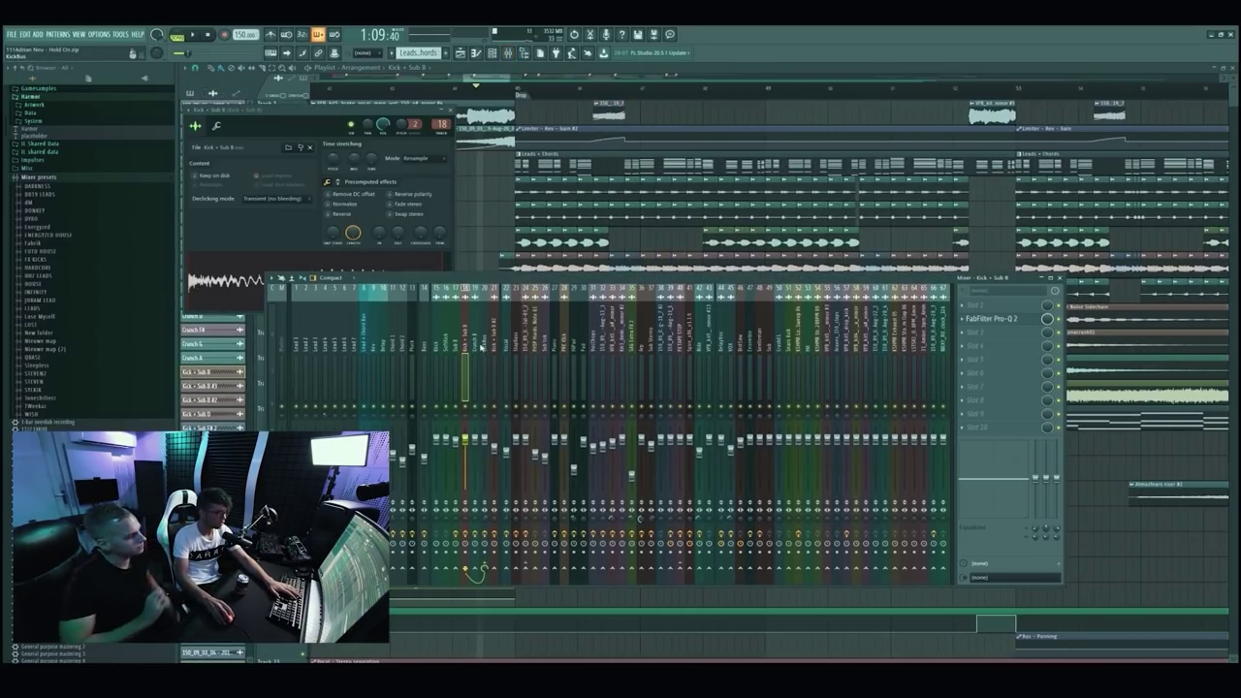
Inspect The Glue, FabFilter Pro-Q 2 and Oxford Inflator Native on the KickBus mixer track, and close all plugin windows.
left_click(482, 337)
left_click(1001, 361)
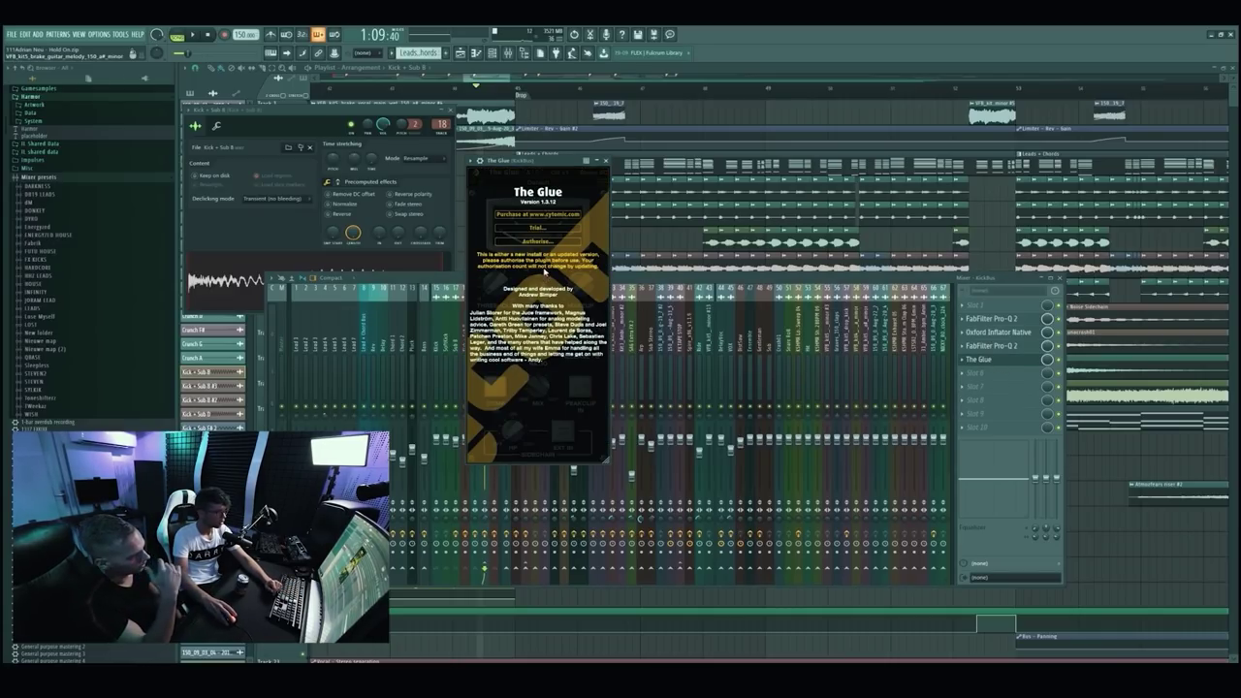
left_click(1009, 348)
left_click(1003, 362)
left_click(1003, 362)
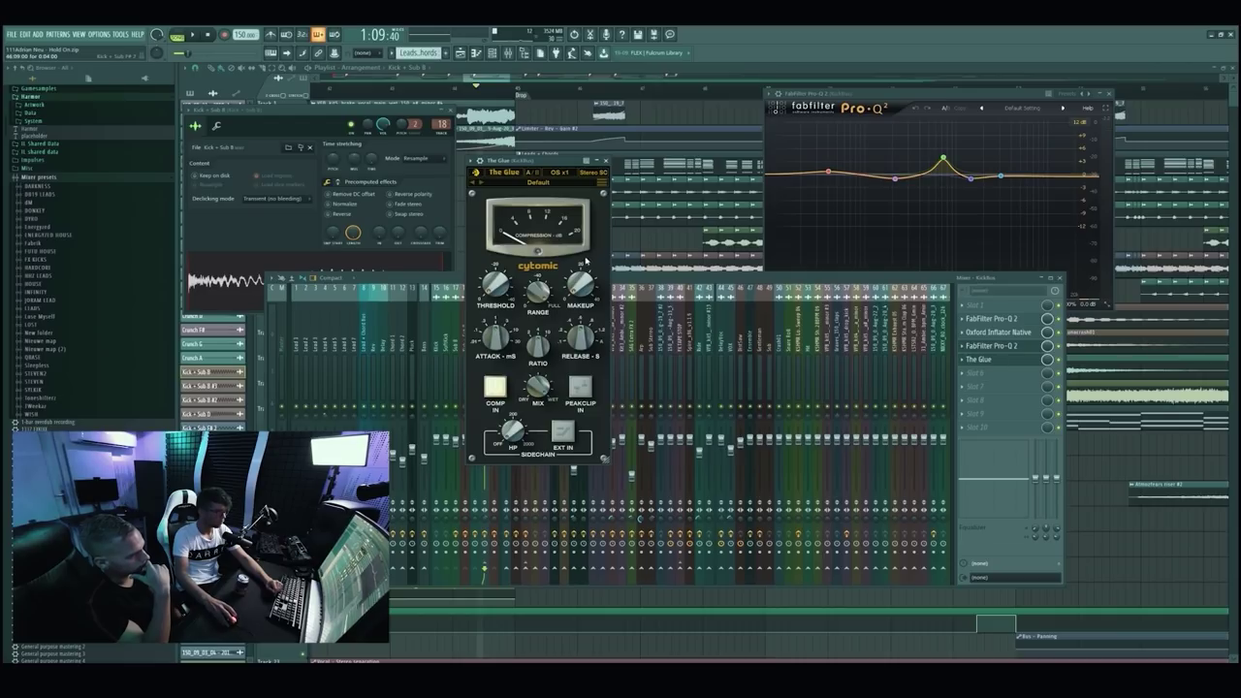
left_click(1021, 335)
left_click(1005, 319)
key("F12")
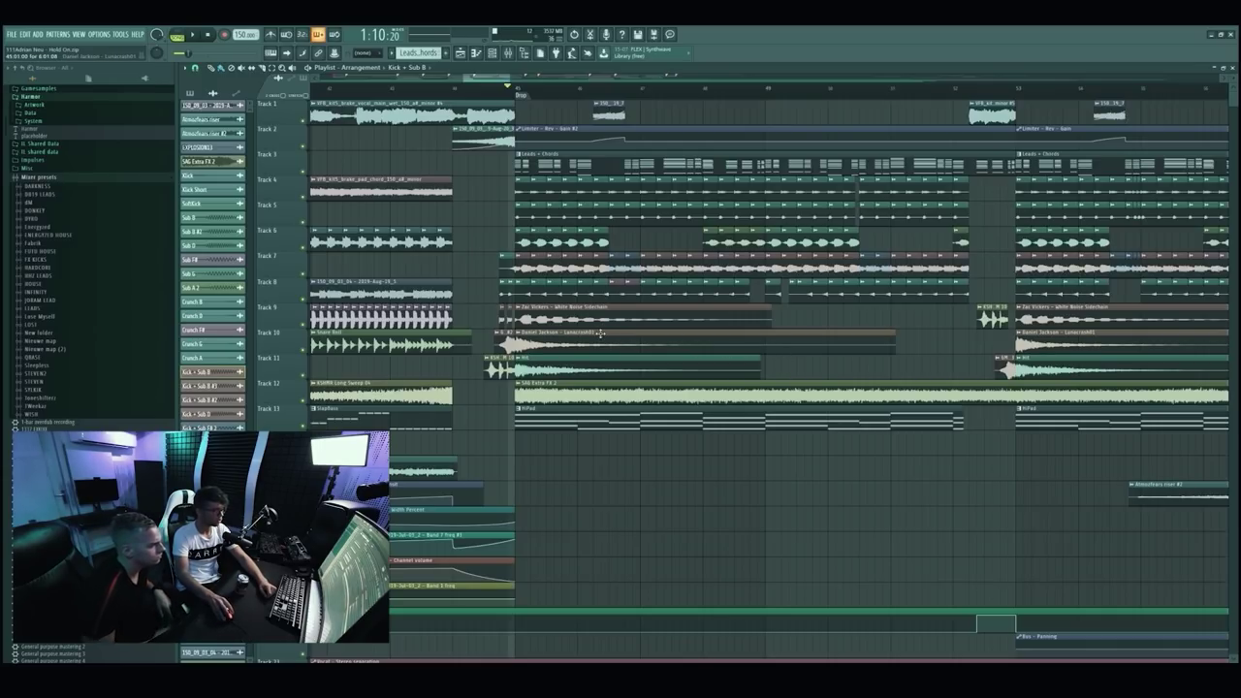
Play the opening of the Drop with its kick, crash and effect clips magnified in the Playlist.
scroll(581, 337, "up", 2, "ctrl")
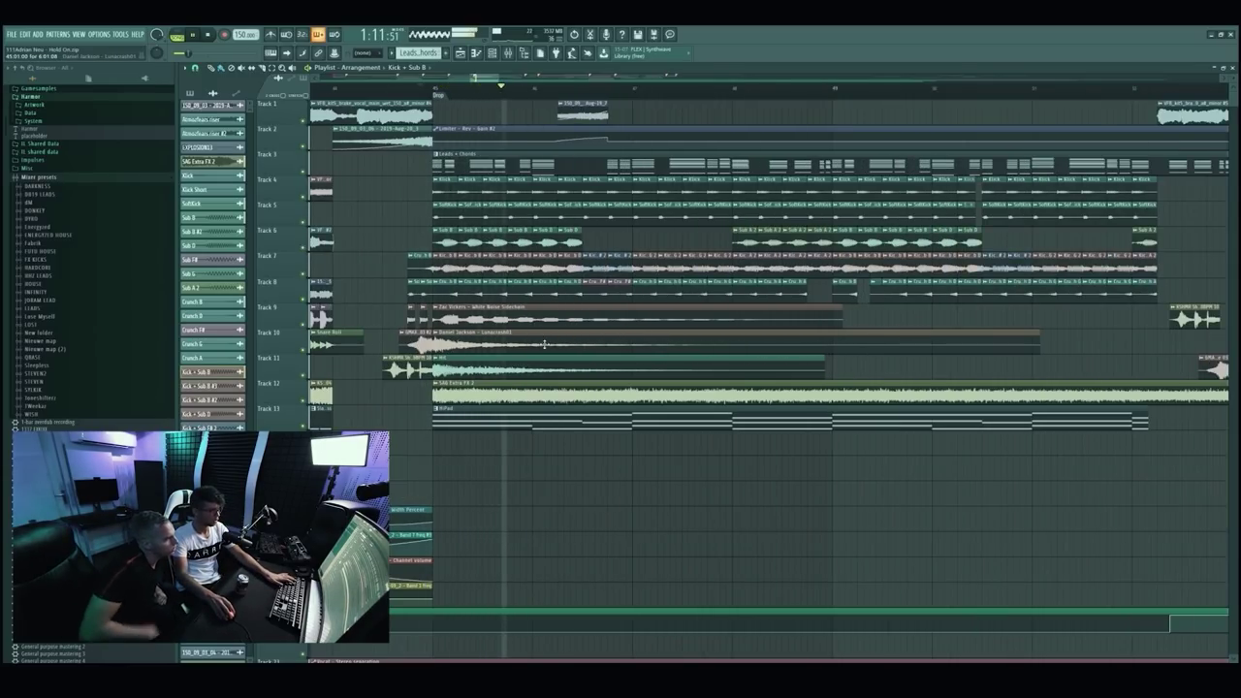
scroll(538, 346, "down", 2, "ctrl")
scroll(581, 349, "up", 2, "ctrl")
scroll(551, 354, "down", 2, "ctrl")
key("space")
Open the channel settings of the Hit clip on Track 11 at the Drop's start and close them.
scroll(473, 365, "up", 2, "ctrl")
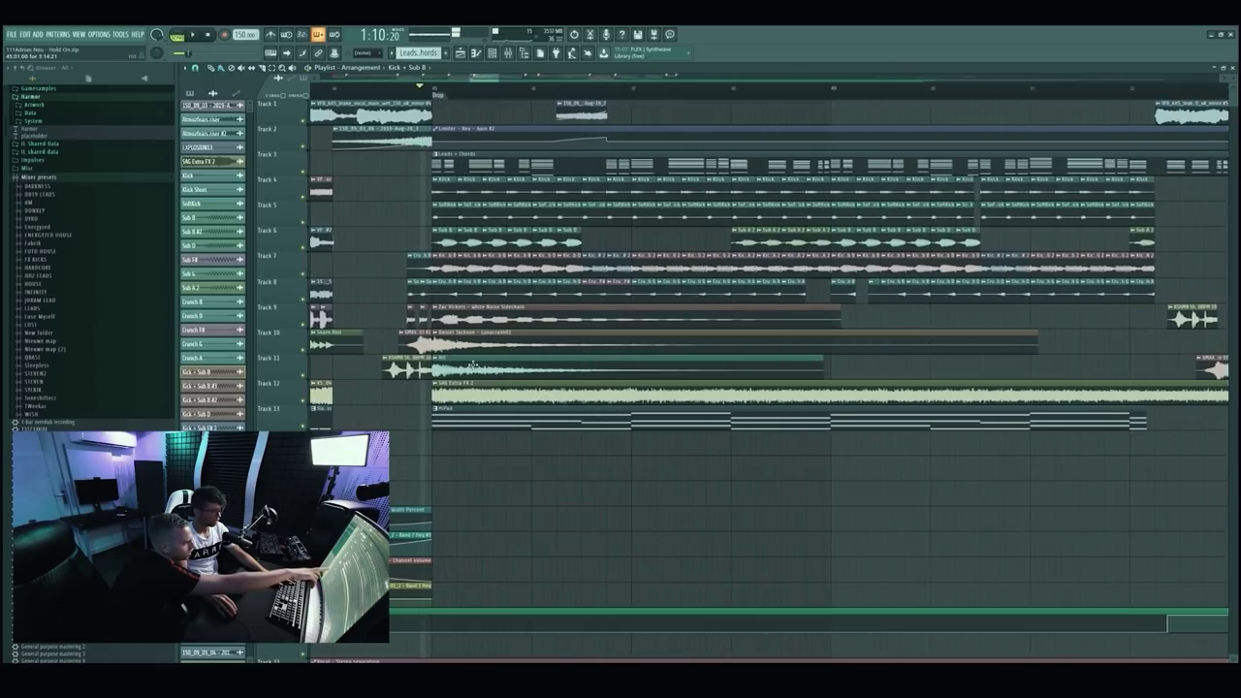
double_click(473, 364)
key("Escape")
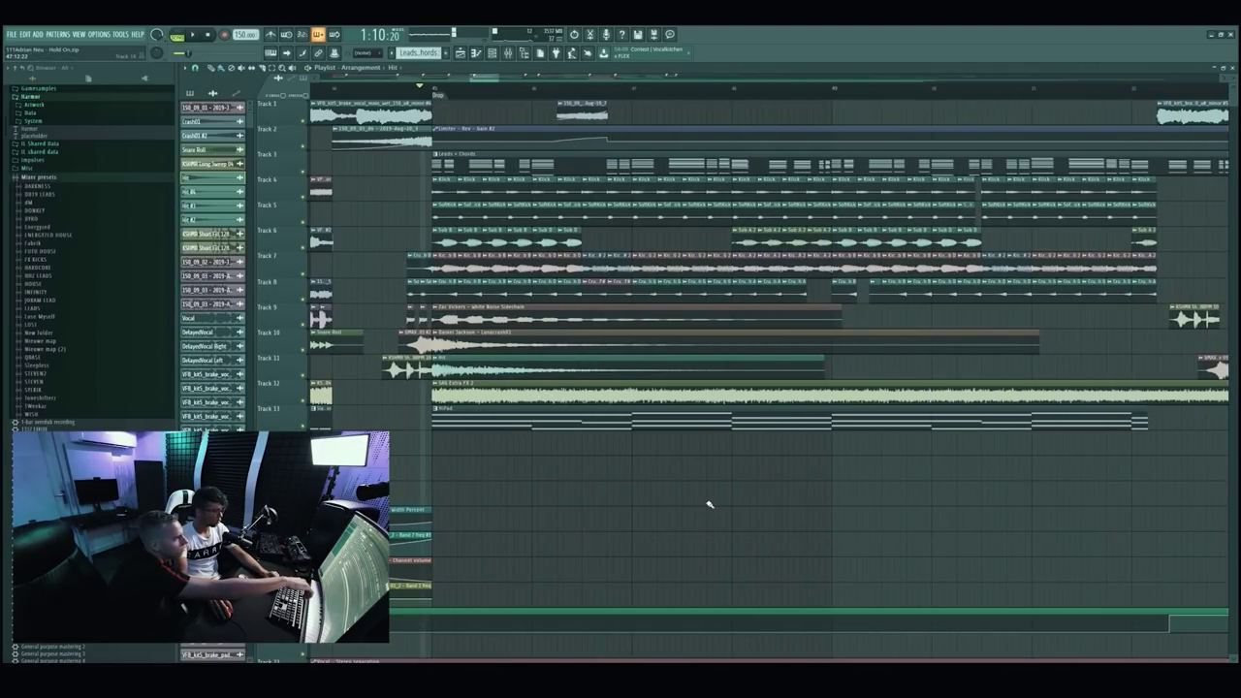
Open the Hit clip's channel settings from the Playlist and show its track in the Mixer.
double_click(493, 419)
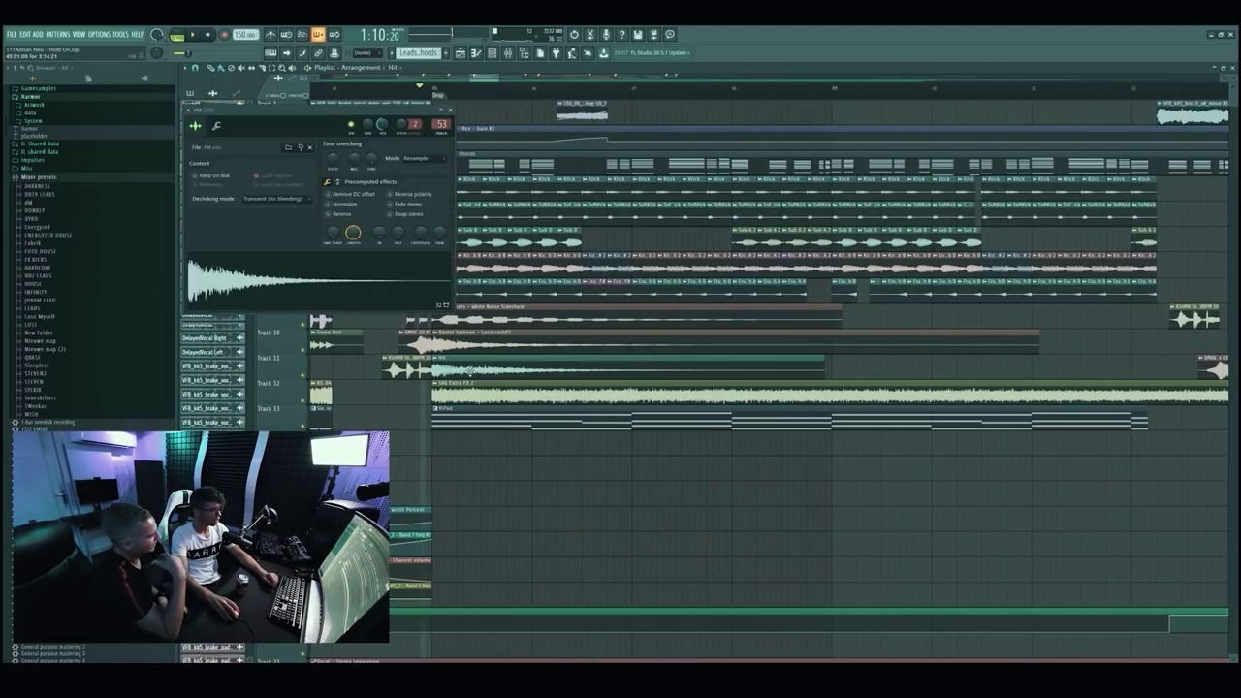
key("F9")
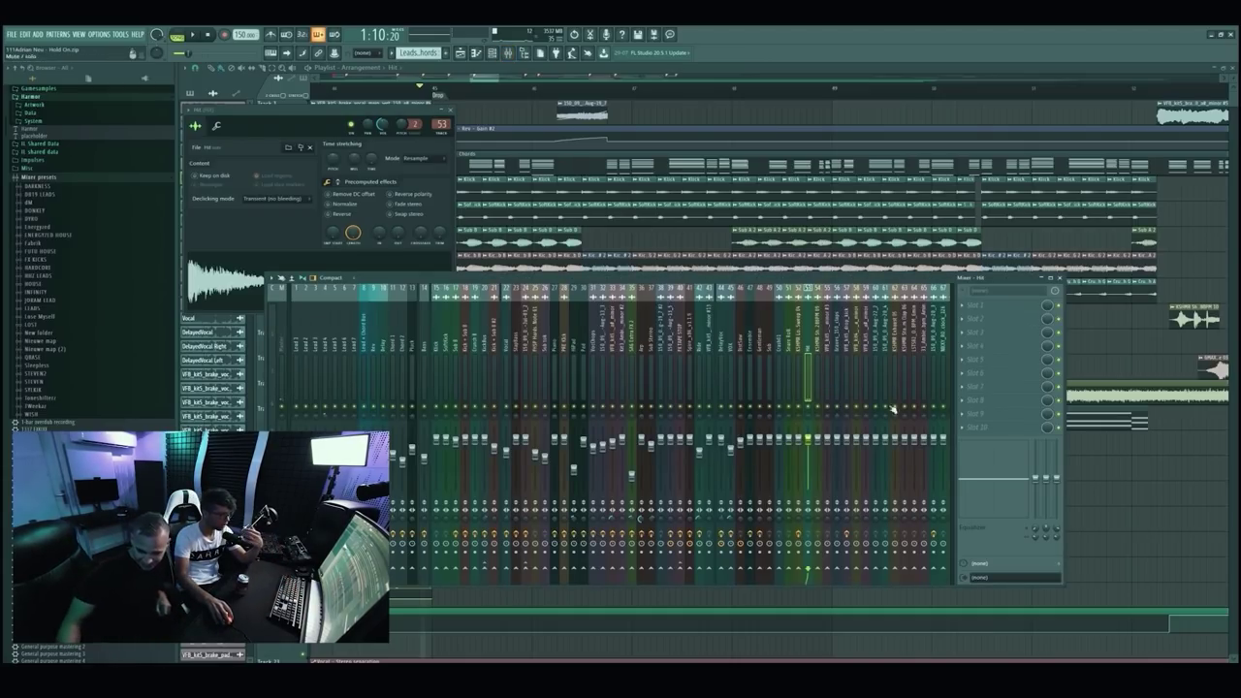
key("F5")
Open the Kick + Sub B clip's channel settings, show its Mixer track and play the start of the Drop.
double_click(514, 277)
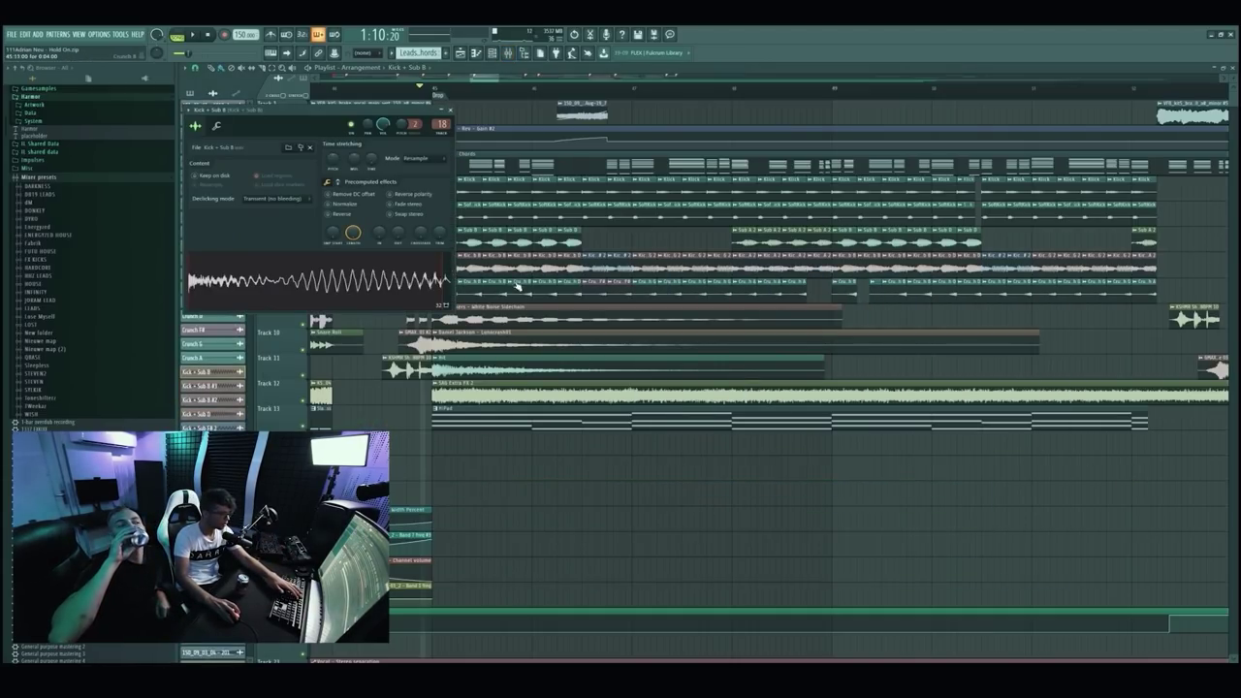
key("F9")
key("space")
key("space")
key("space")
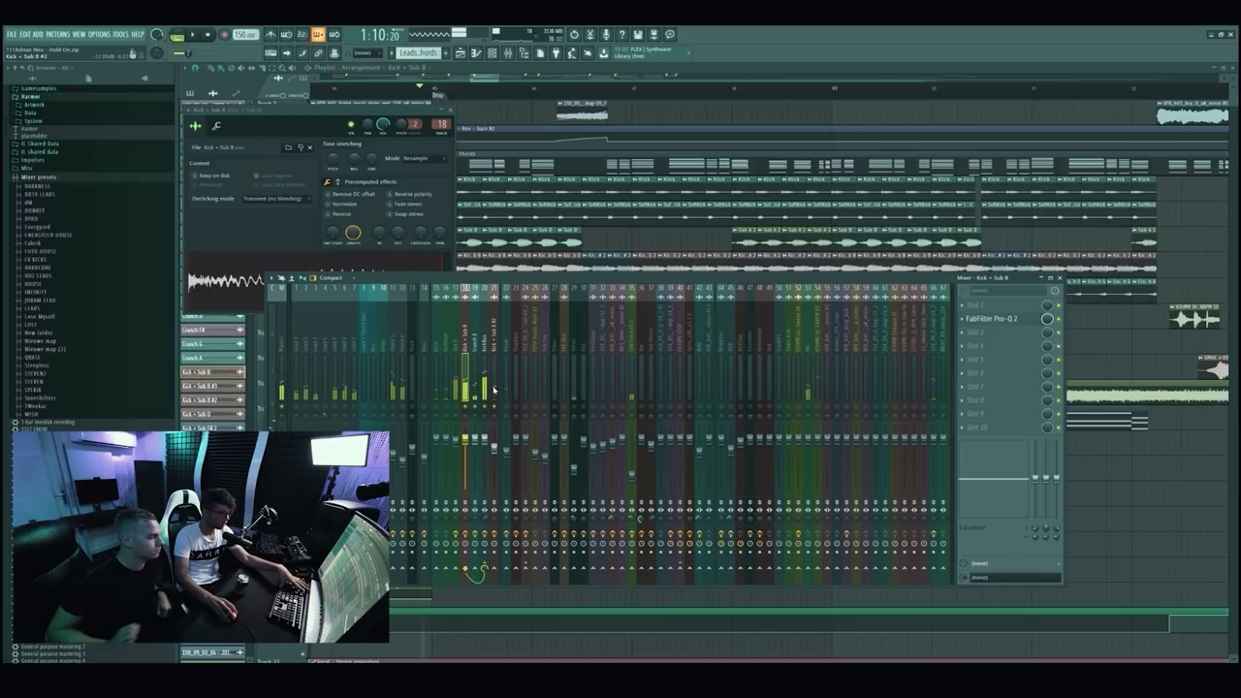
key("space")
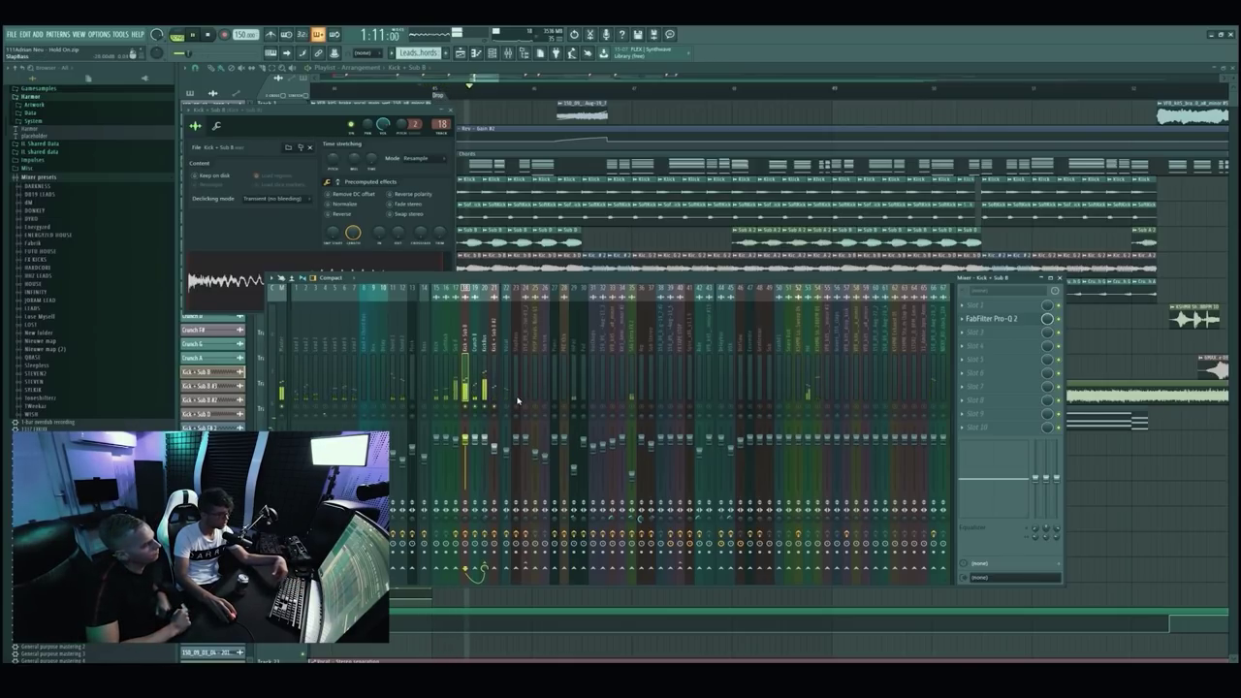
Close the open channel window, select the Crunch B track in the Mixer and play the Drop while watching its level.
key("F12")
key("F9")
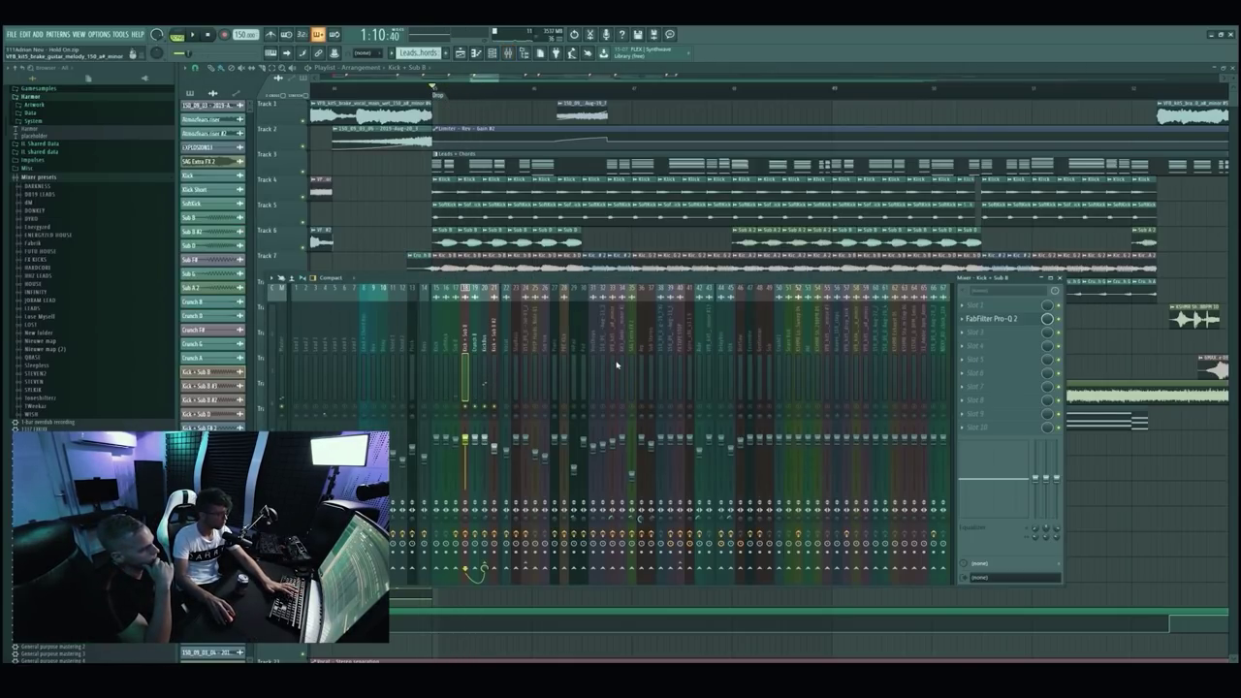
left_click(476, 350)
key("space")
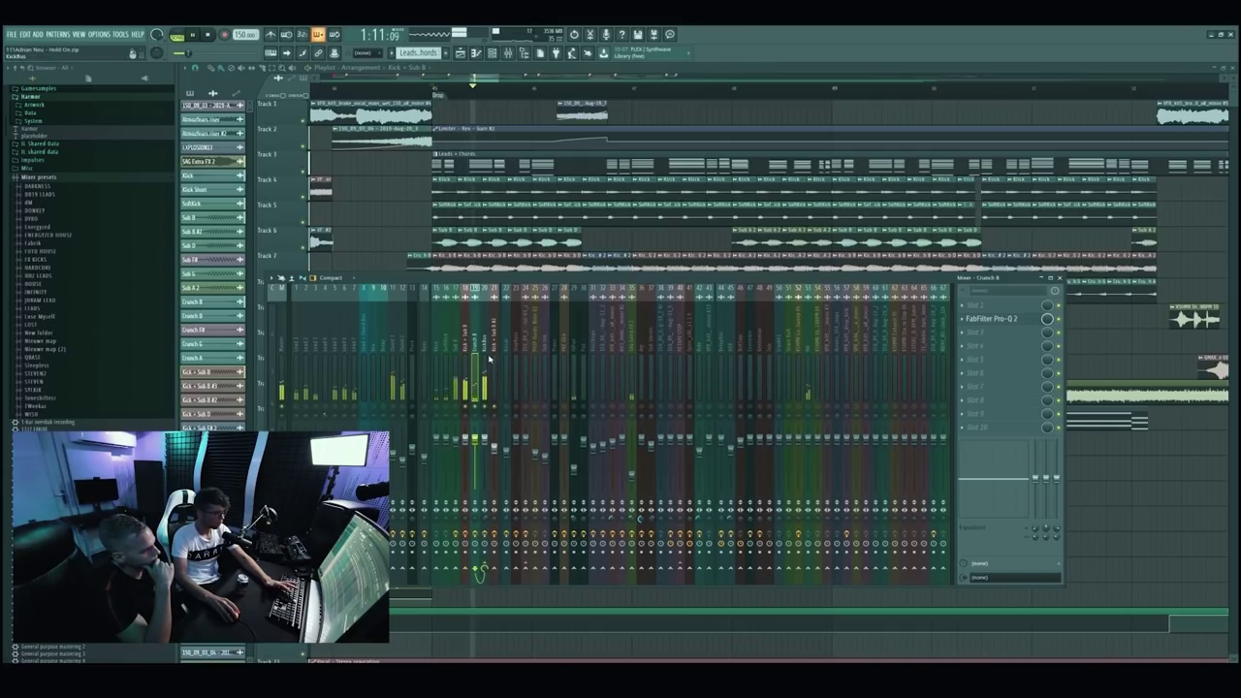
key("space")
key("F9")
Inspect FabFilter Pro-Q 2 on the KickBus track during playback and move the Mixer window away from the plugin.
scroll(456, 321, "up", 5)
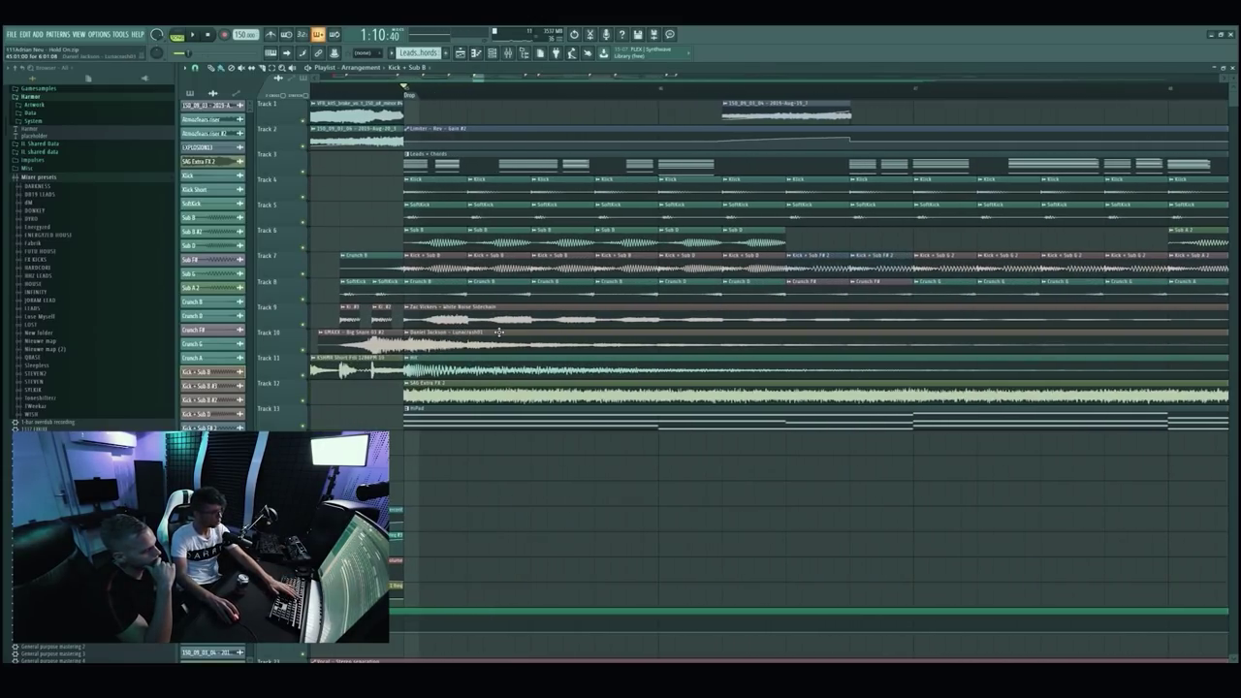
key("F9")
left_click(486, 338)
left_click(989, 345)
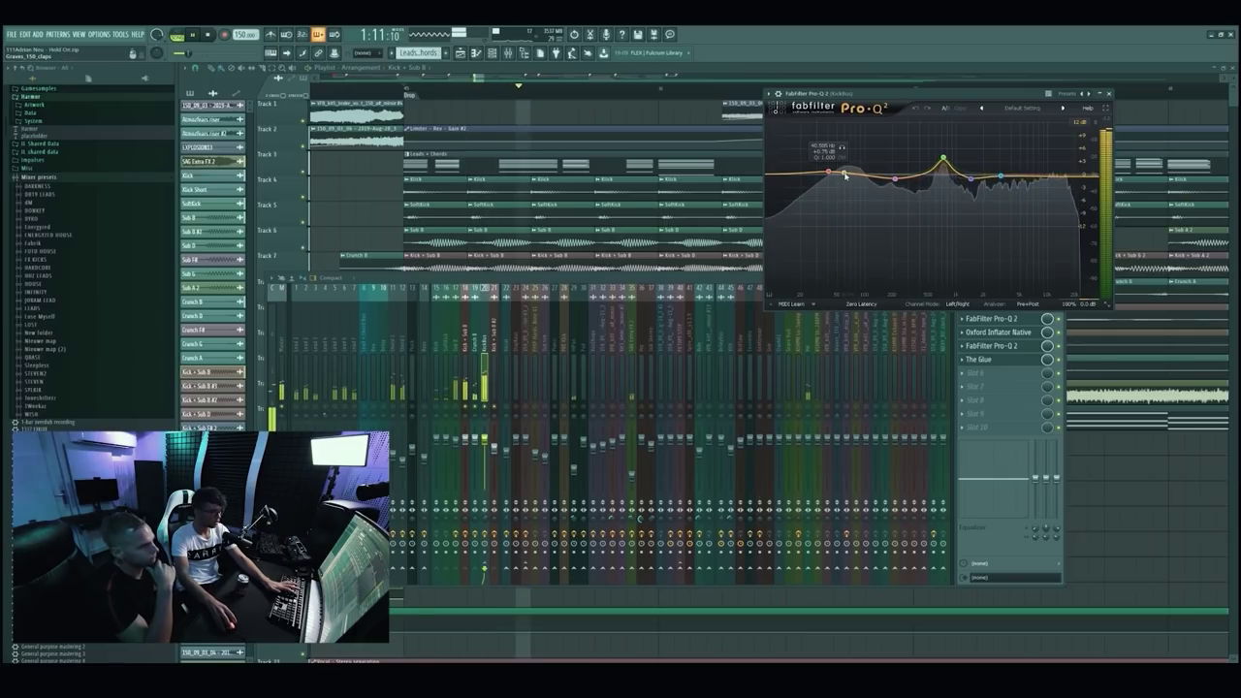
left_click(722, 279)
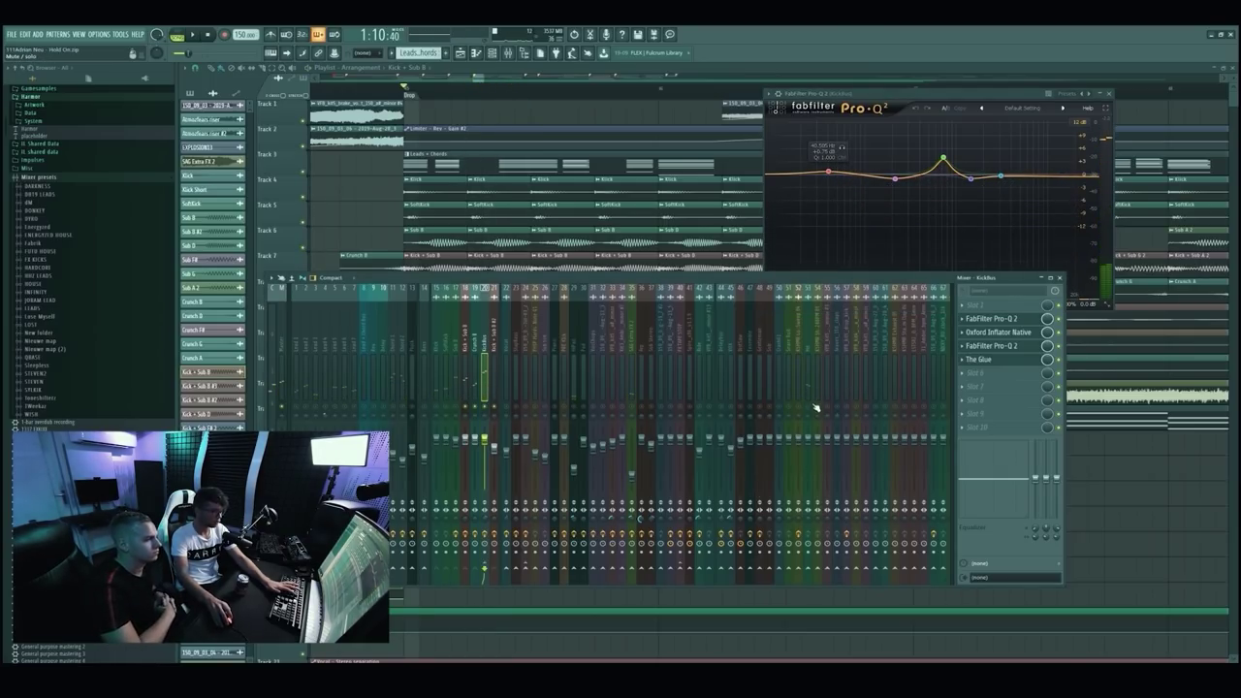
left_click_drag(518, 281, 899, 303)
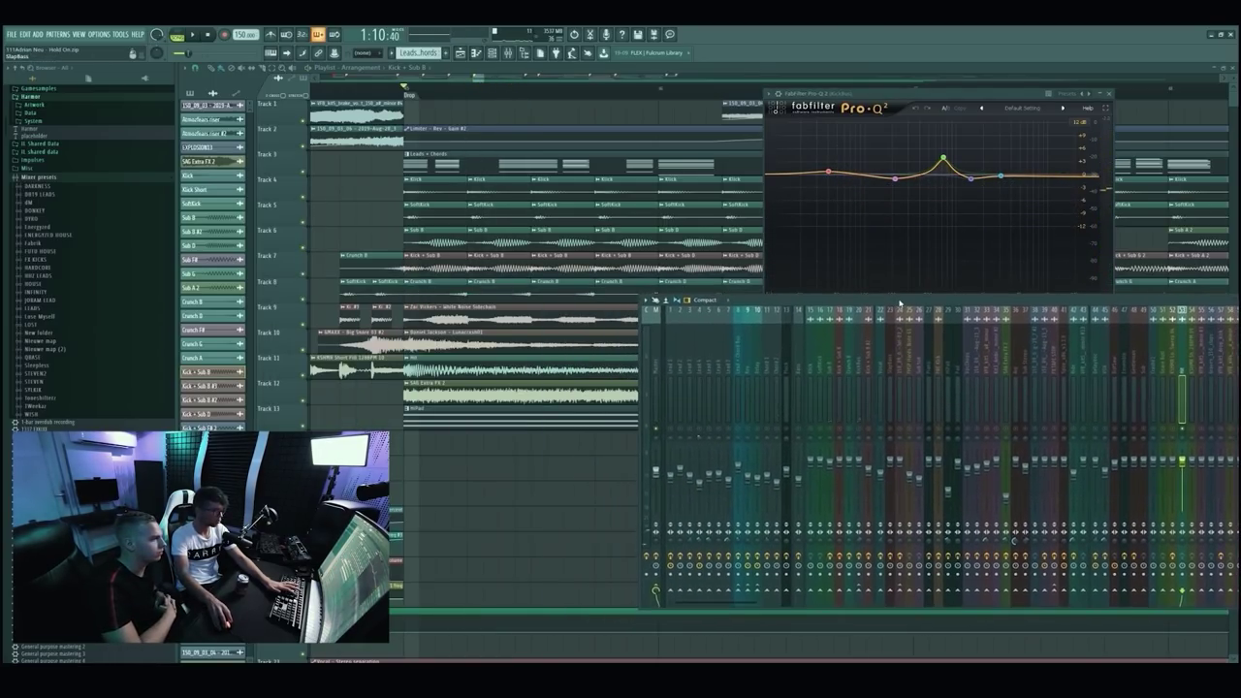
left_click_drag(980, 305, 680, 300)
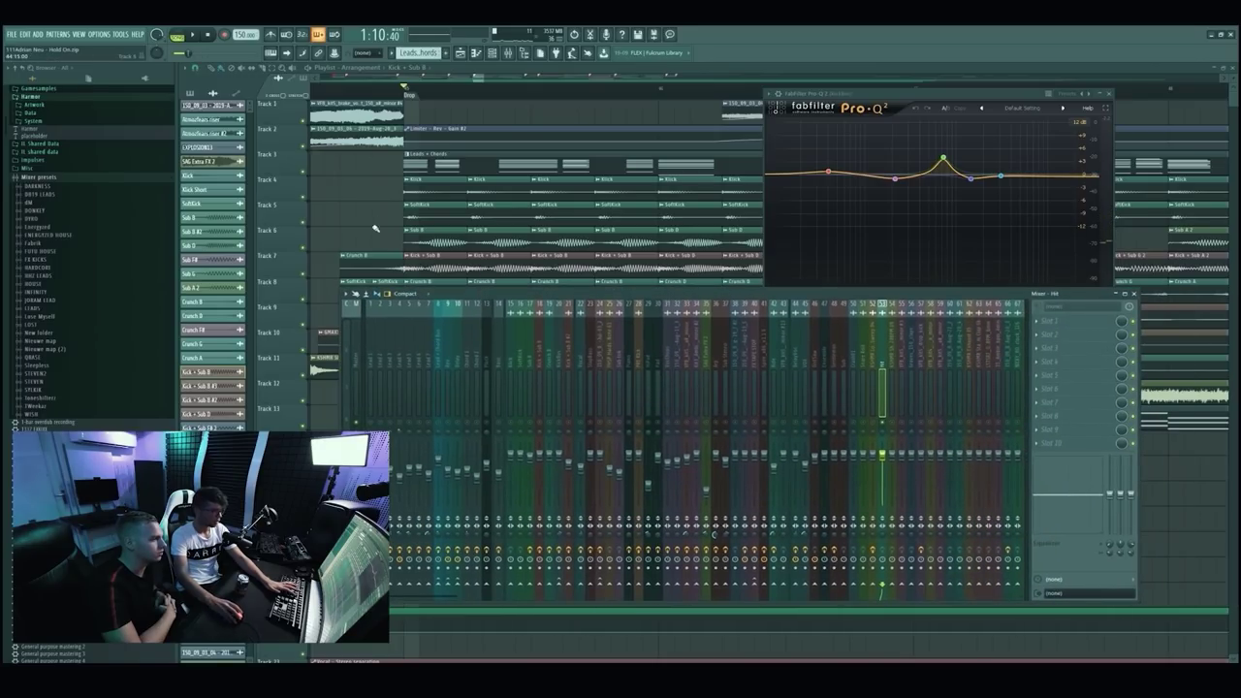
Return to the Playlist and examine the kick, Hit and effect clips around the start of the Drop.
left_click(449, 277)
key("F9")
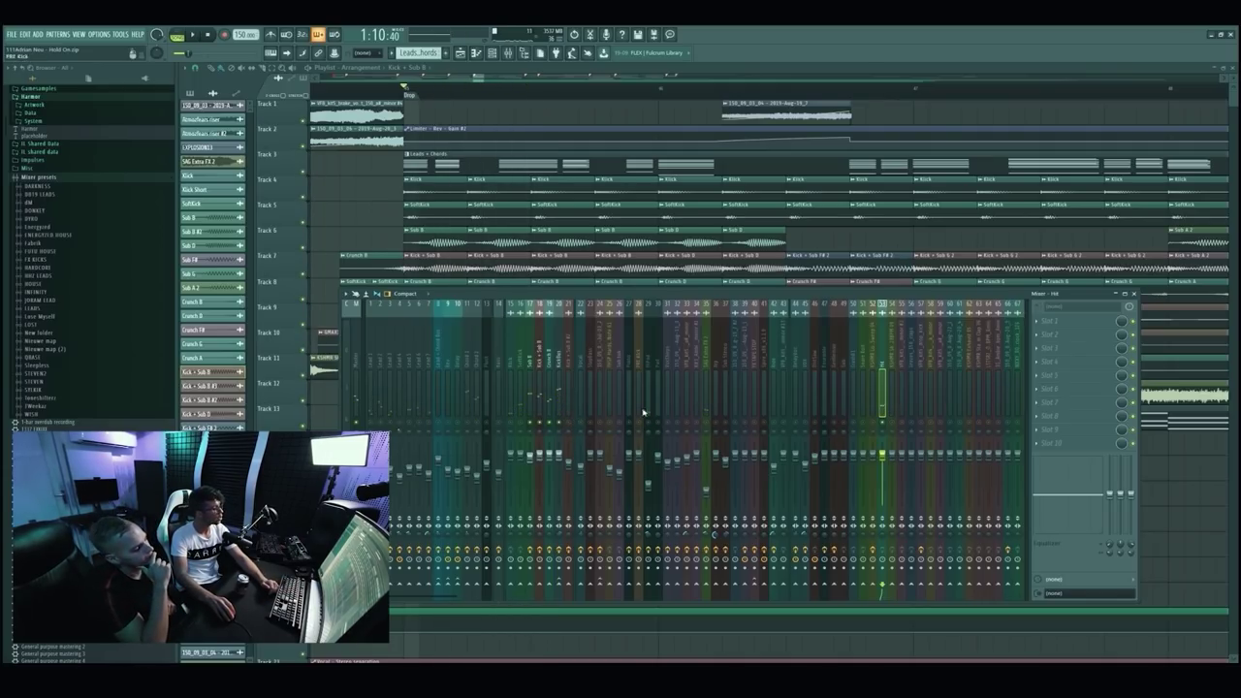
key("F9")
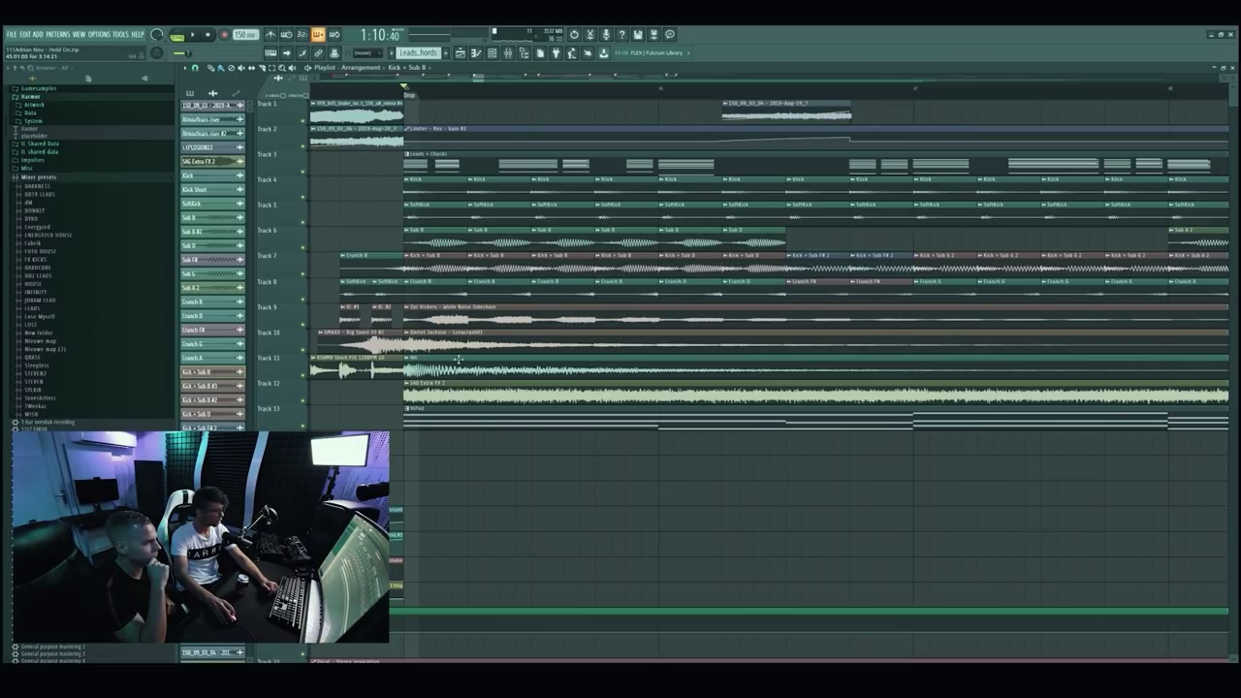
scroll(487, 371, "up", 3)
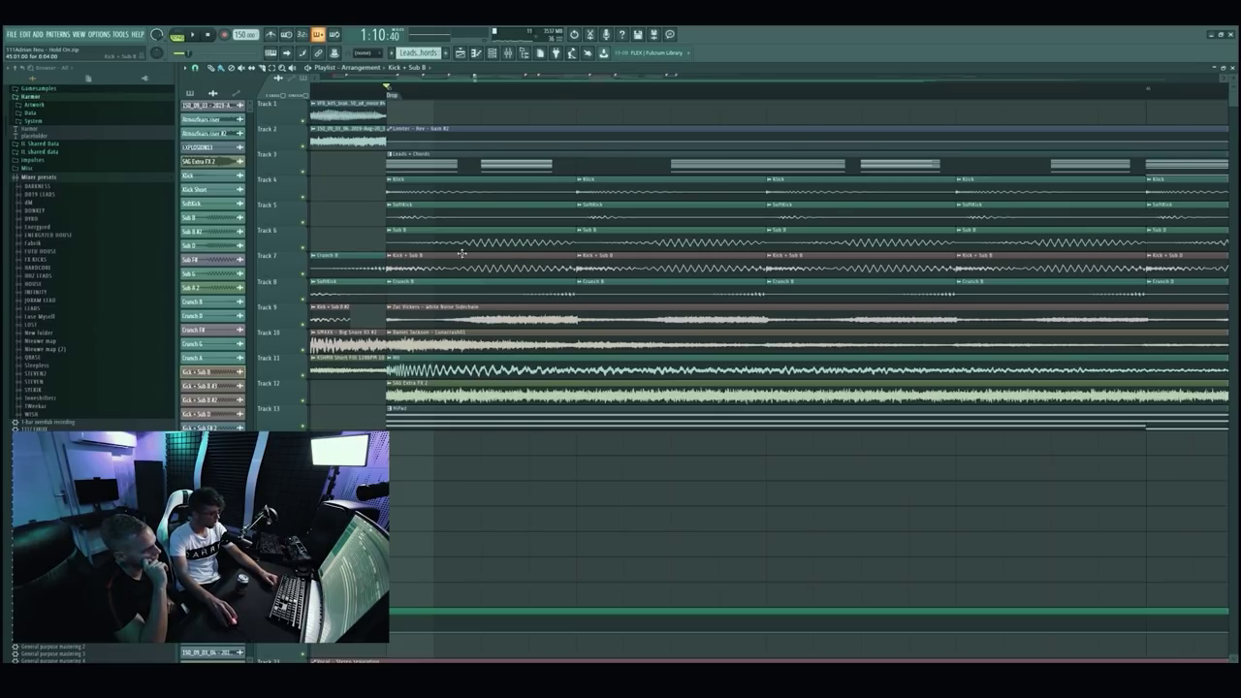
scroll(524, 287, "down", 4)
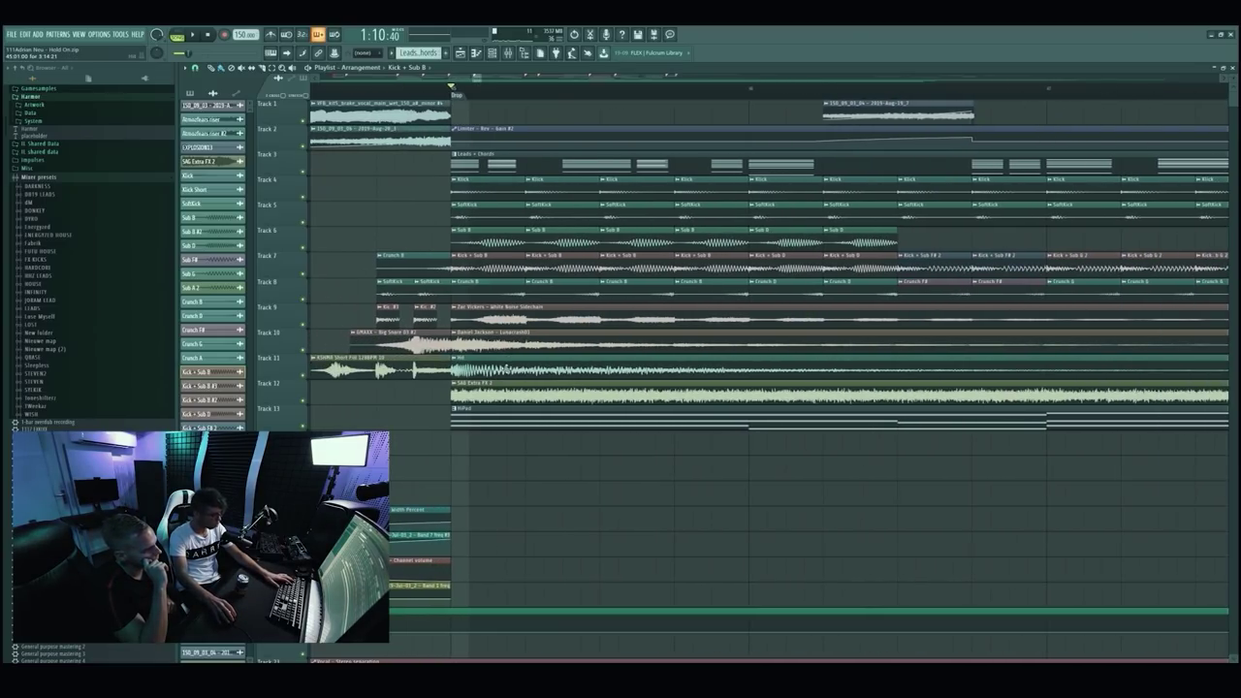
scroll(540, 371, "down", 3)
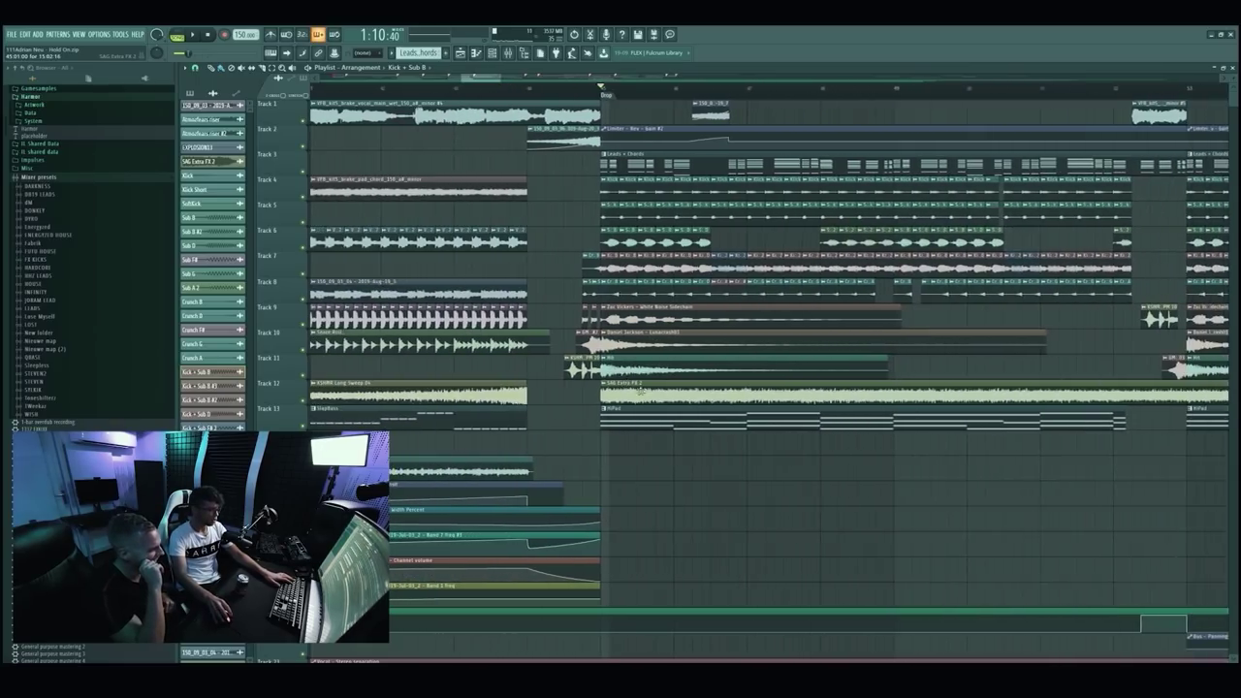
scroll(715, 371, "up", 1)
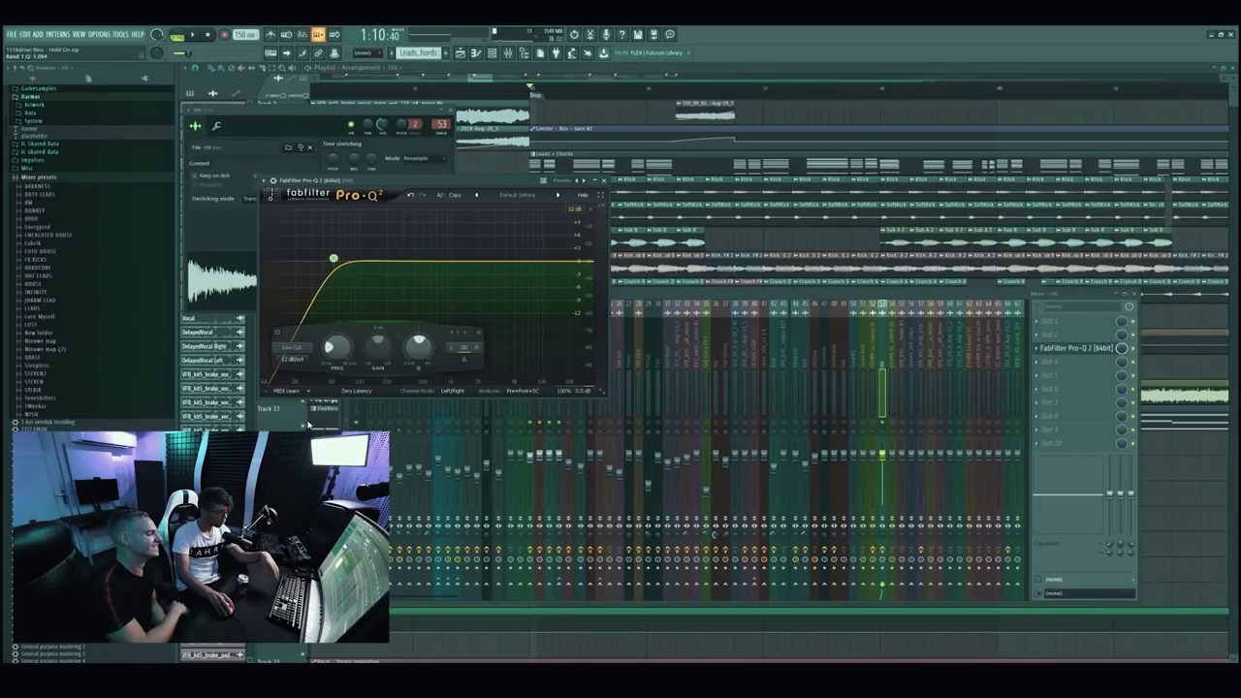
Set the Hit track's Pro-Q 2 low cut to a 48 dB/oct slope and raise its cutoff frequency during playback.
left_click(308, 425)
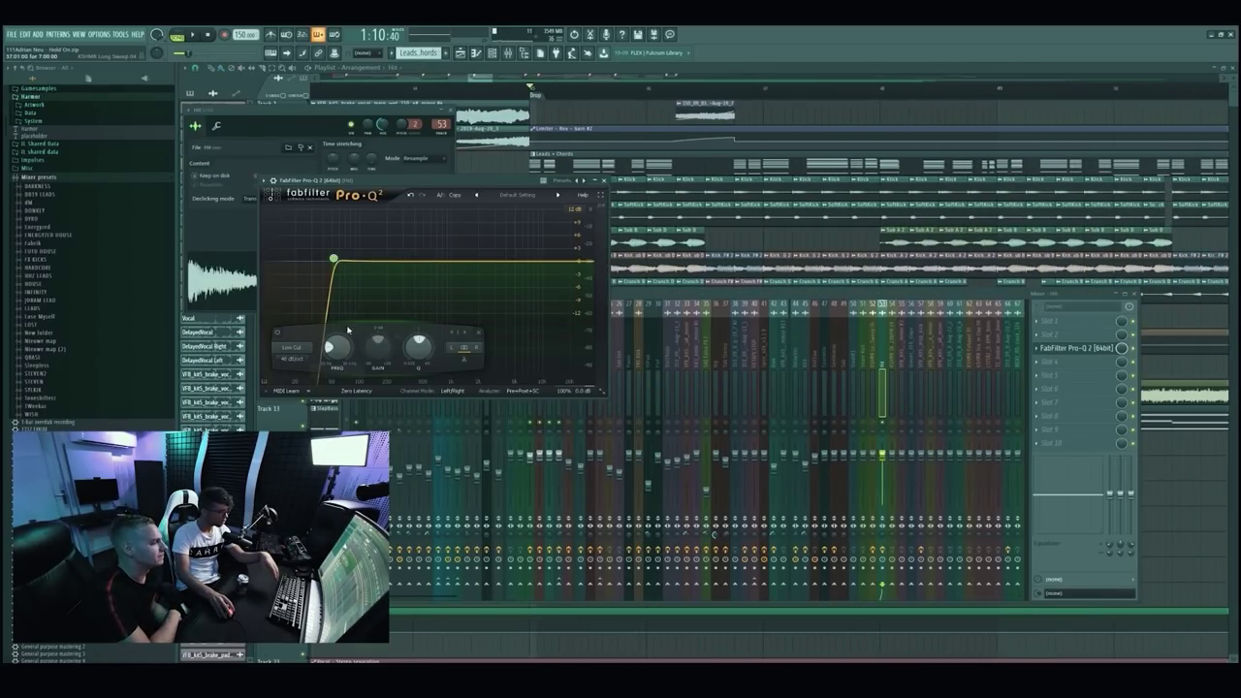
left_click_drag(334, 260, 334, 262)
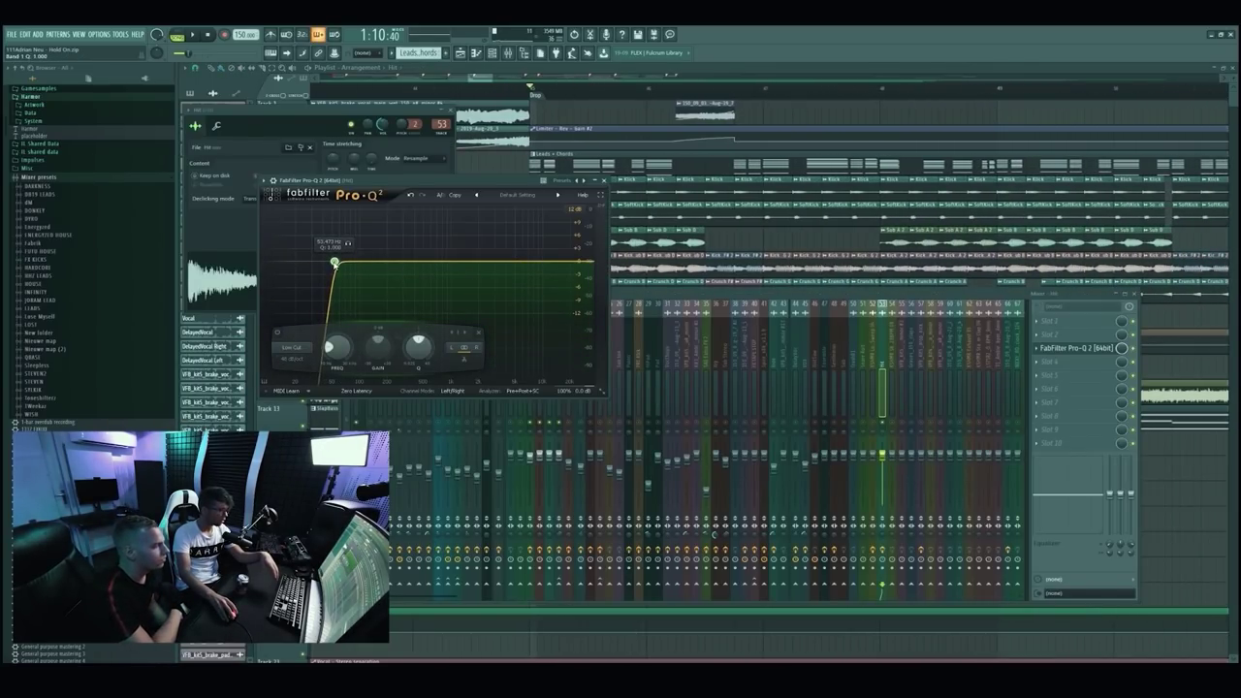
left_click_drag(336, 347, 334, 320)
key("space")
Examine the arrangement around the Drop in the Playlist and check the Hit track in the Mixer.
left_click(813, 297)
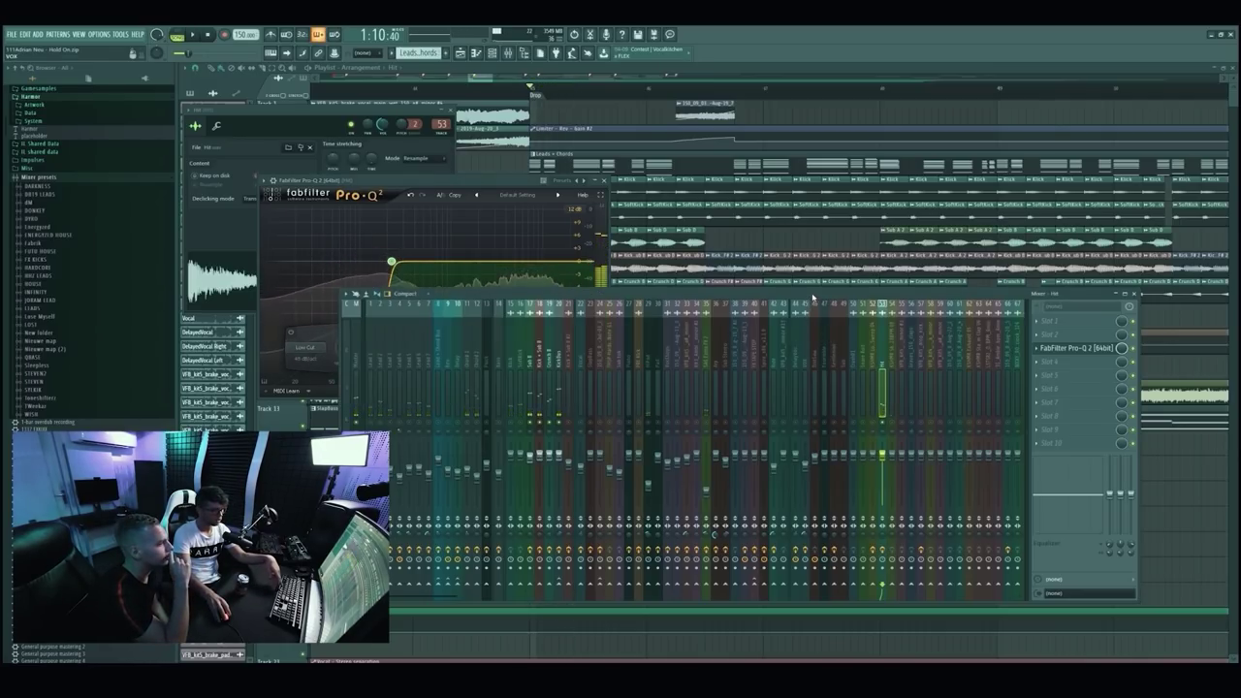
left_click(770, 183)
scroll(645, 344, "down", 8)
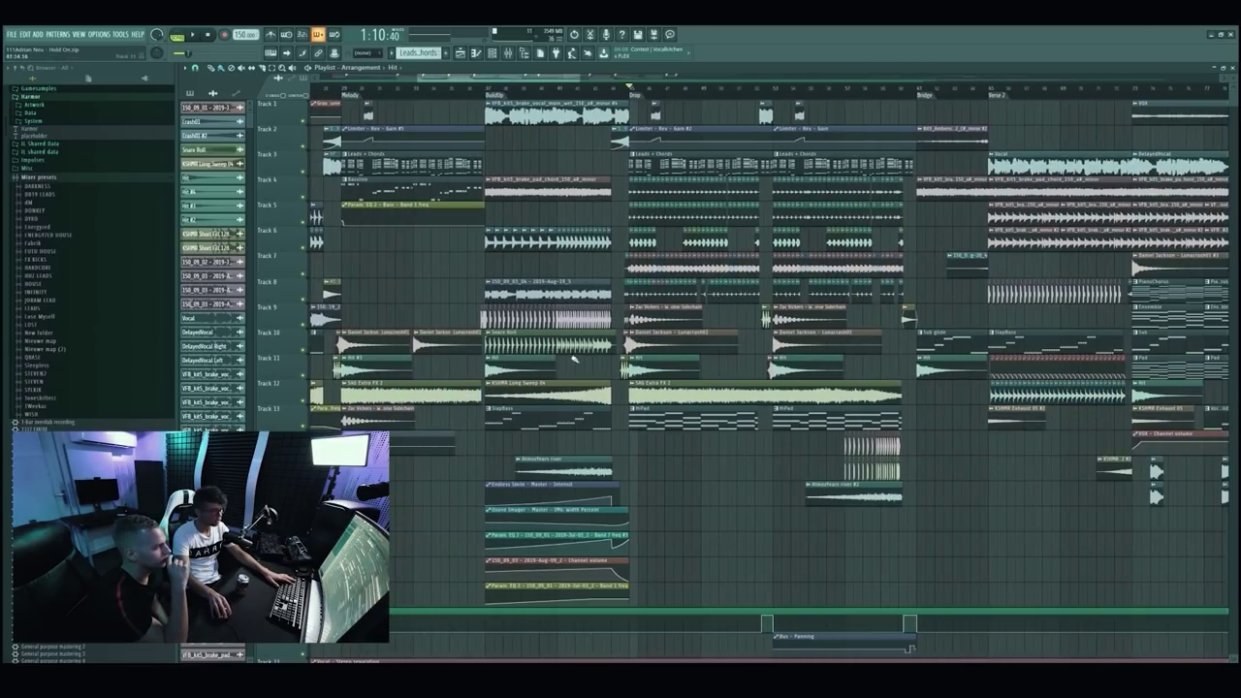
scroll(655, 287, "up", 4)
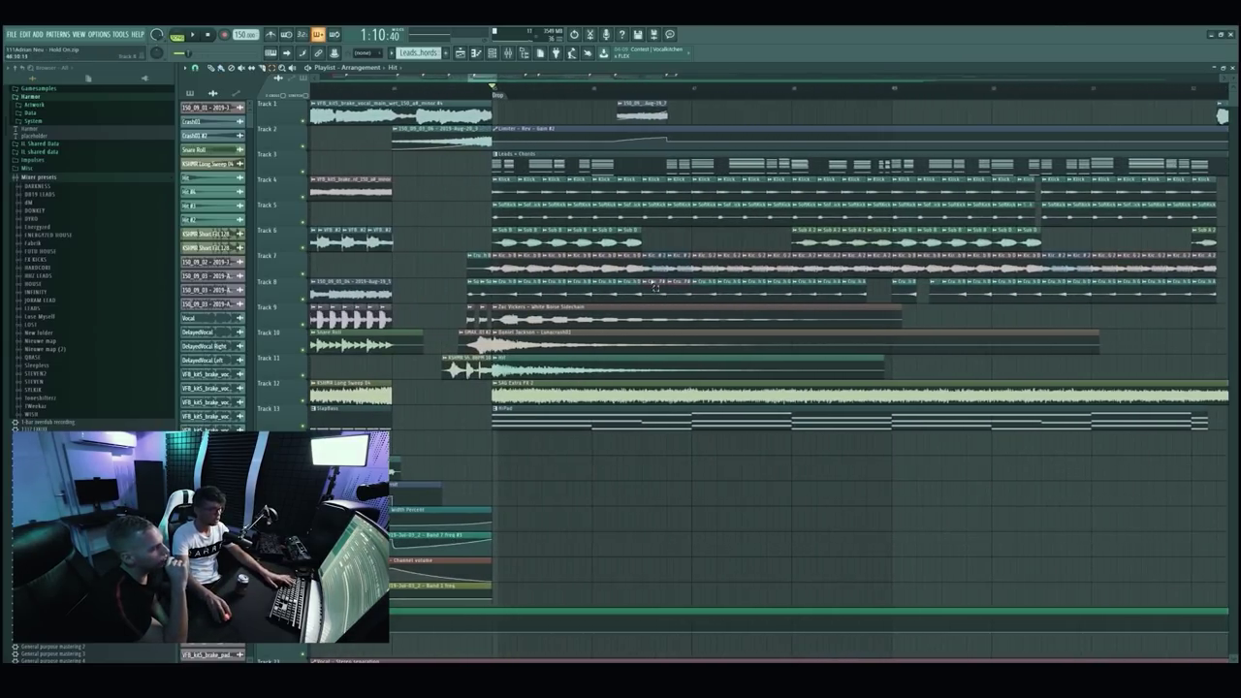
key("F9")
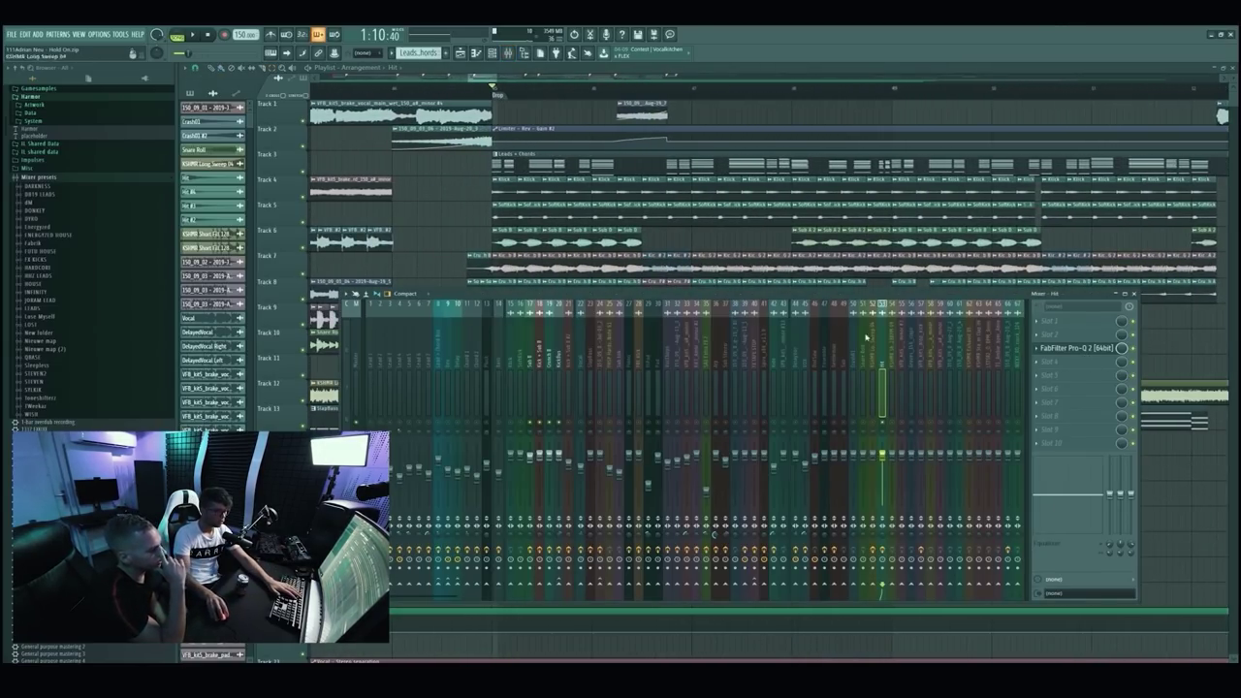
key("F9")
key("F9")
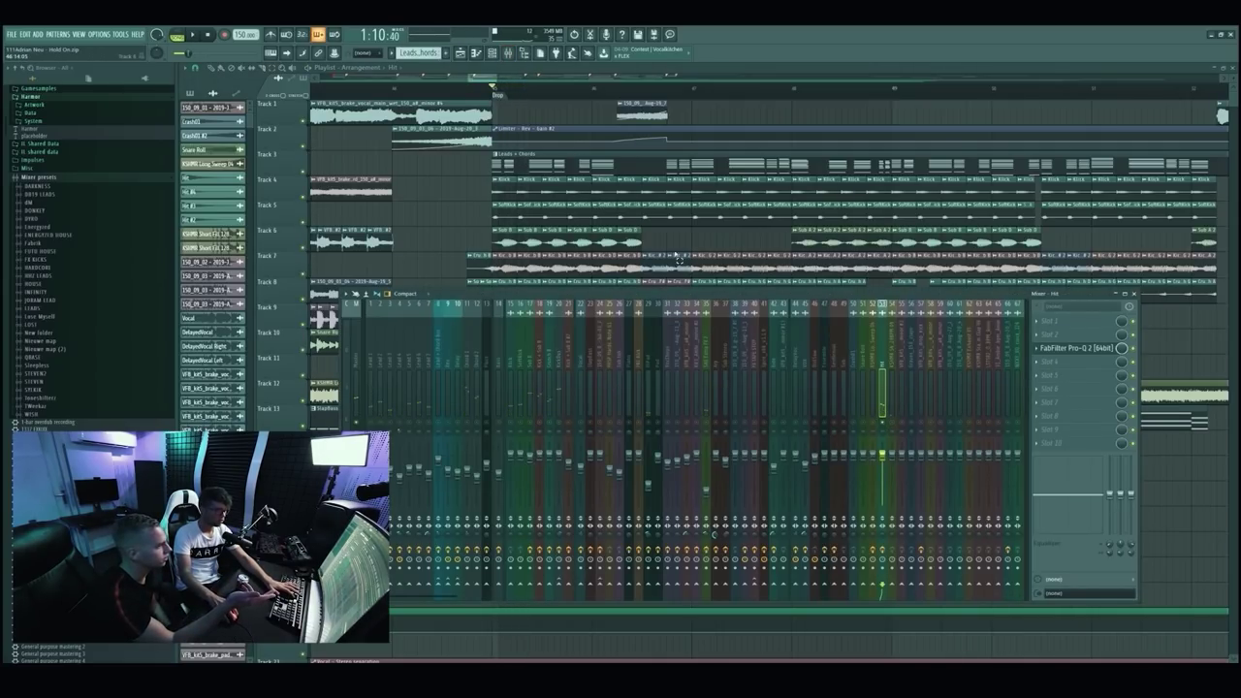
key("F9")
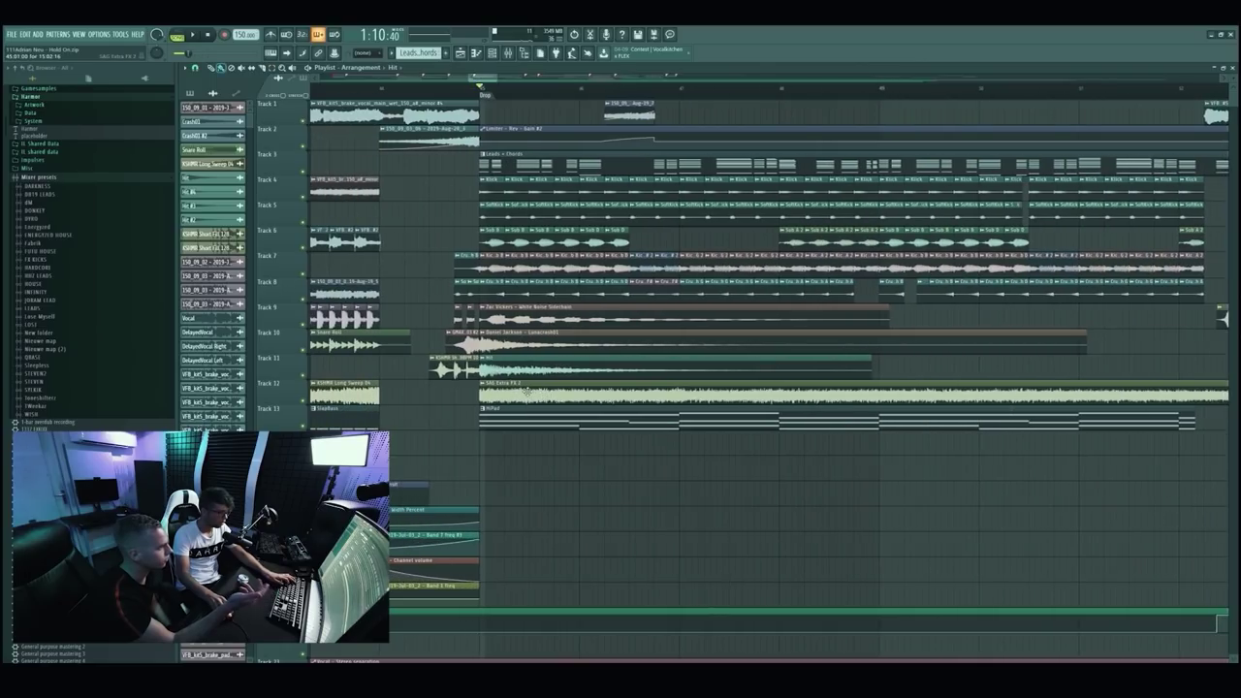
Open the SAG Extra FX 2 clip's Mixer track, play it in the Drop and raise its volume to about 57%.
double_click(526, 391)
key("F9")
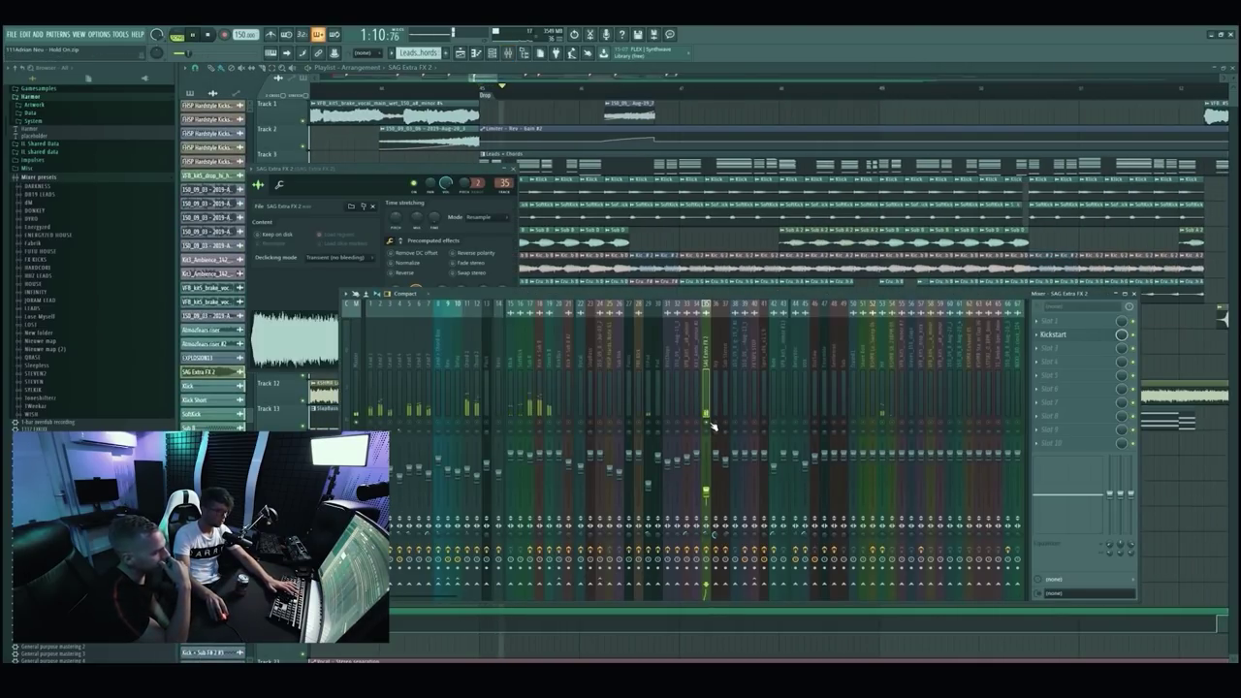
key("space")
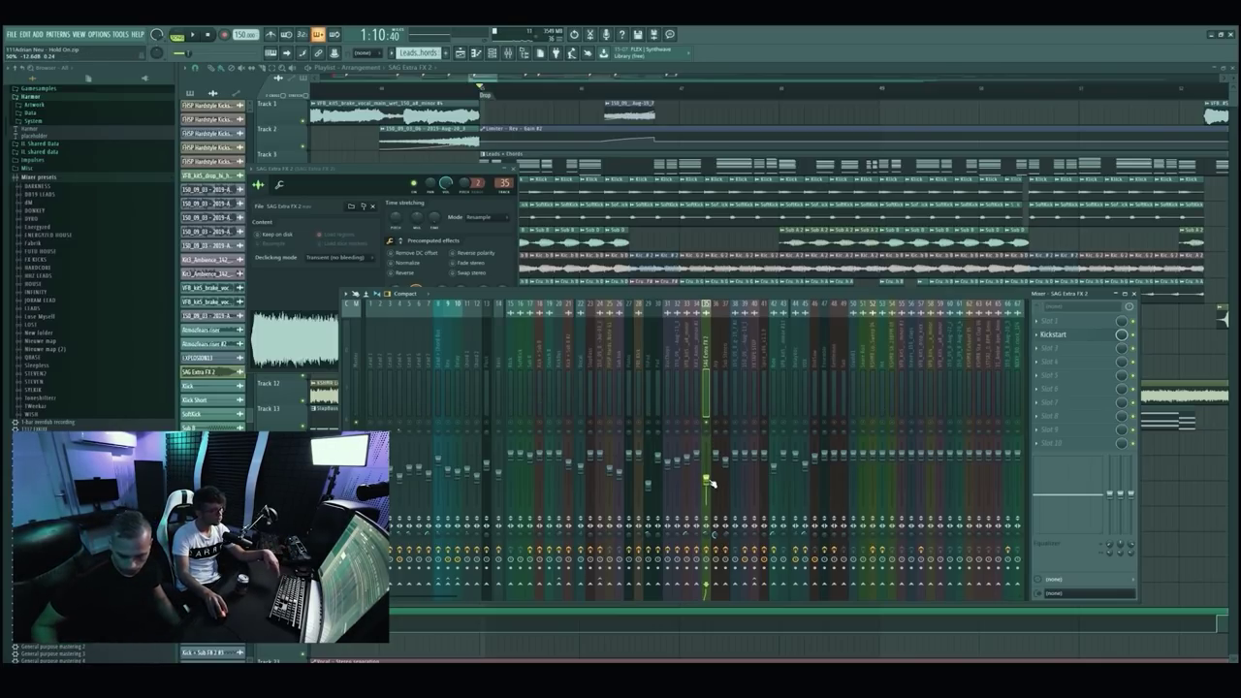
left_click_drag(709, 482, 709, 479)
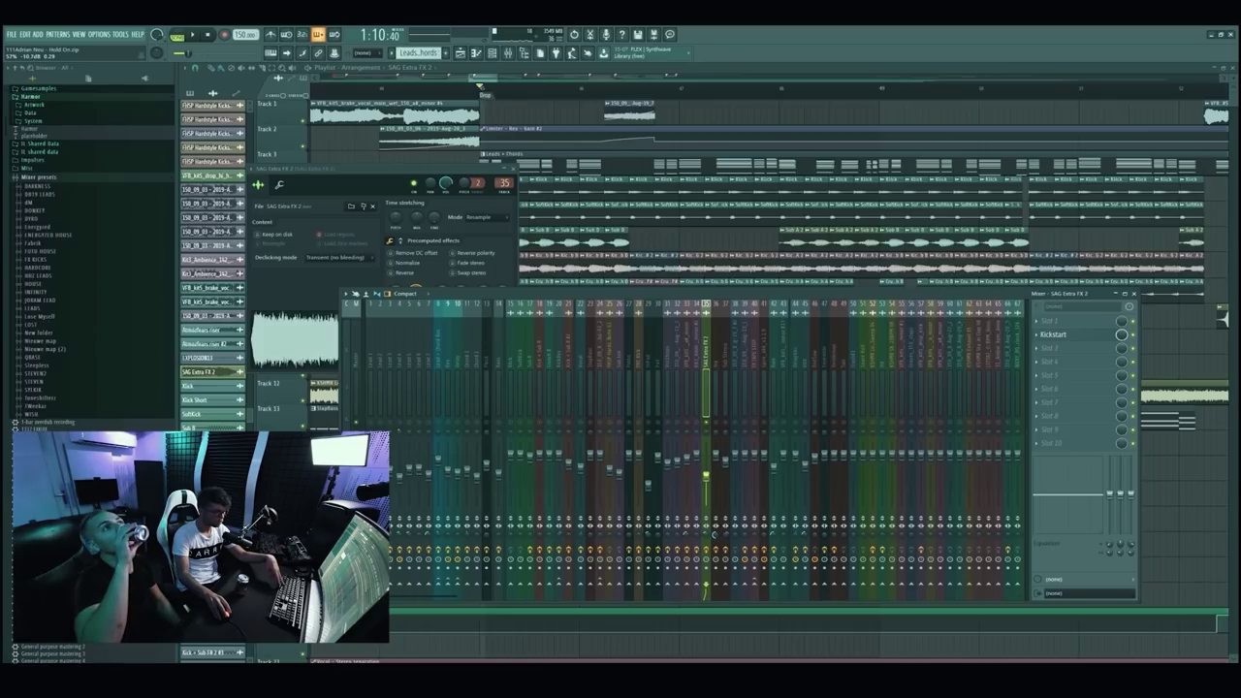
Load FabFilter Pro-Q 2 on the SAG Extra FX 2 Mixer track and apply its Low Cut preset.
left_click(727, 443)
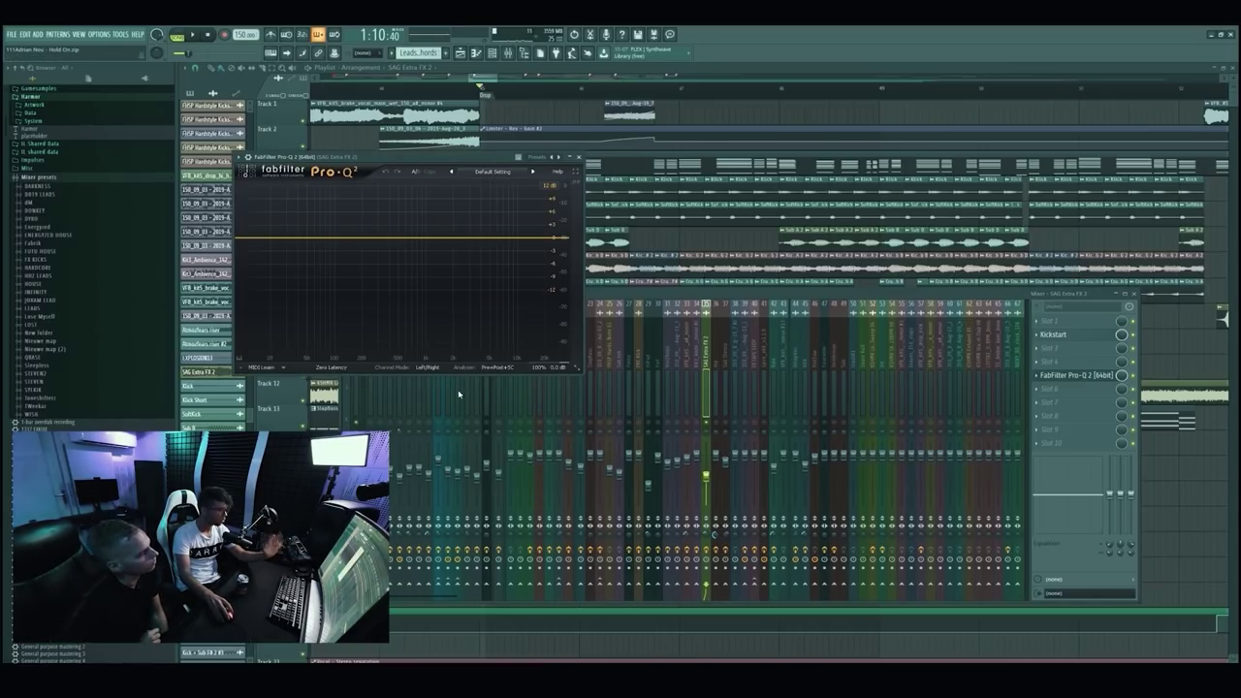
left_click(487, 368)
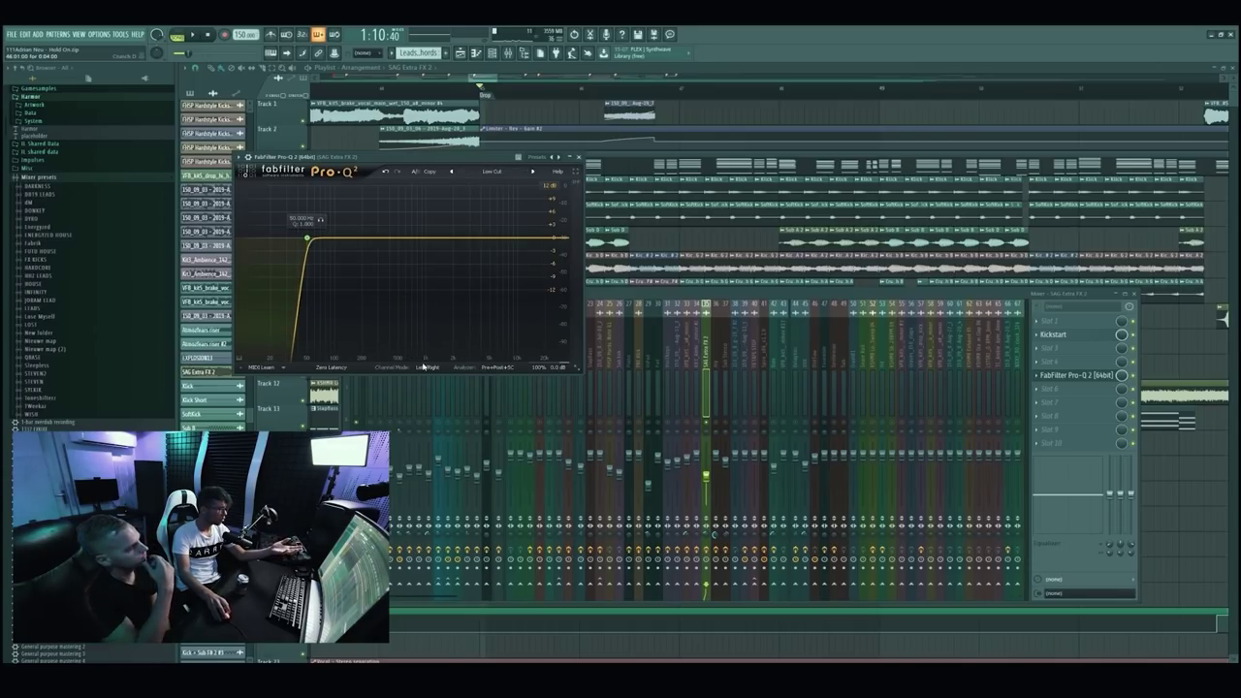
left_click(307, 239)
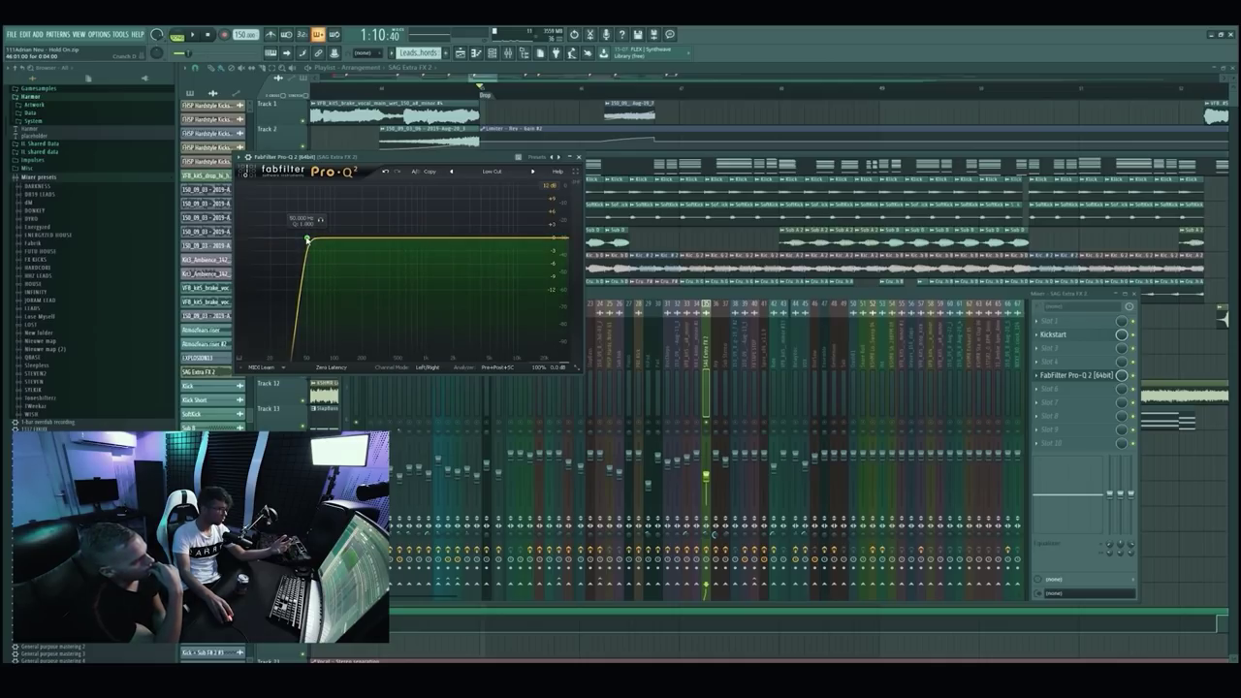
Raise the cutoff frequency of the SAG Extra FX 2 low cut and return to the Playlist.
left_click_drag(303, 324, 304, 304)
left_click(705, 306)
left_click(395, 240)
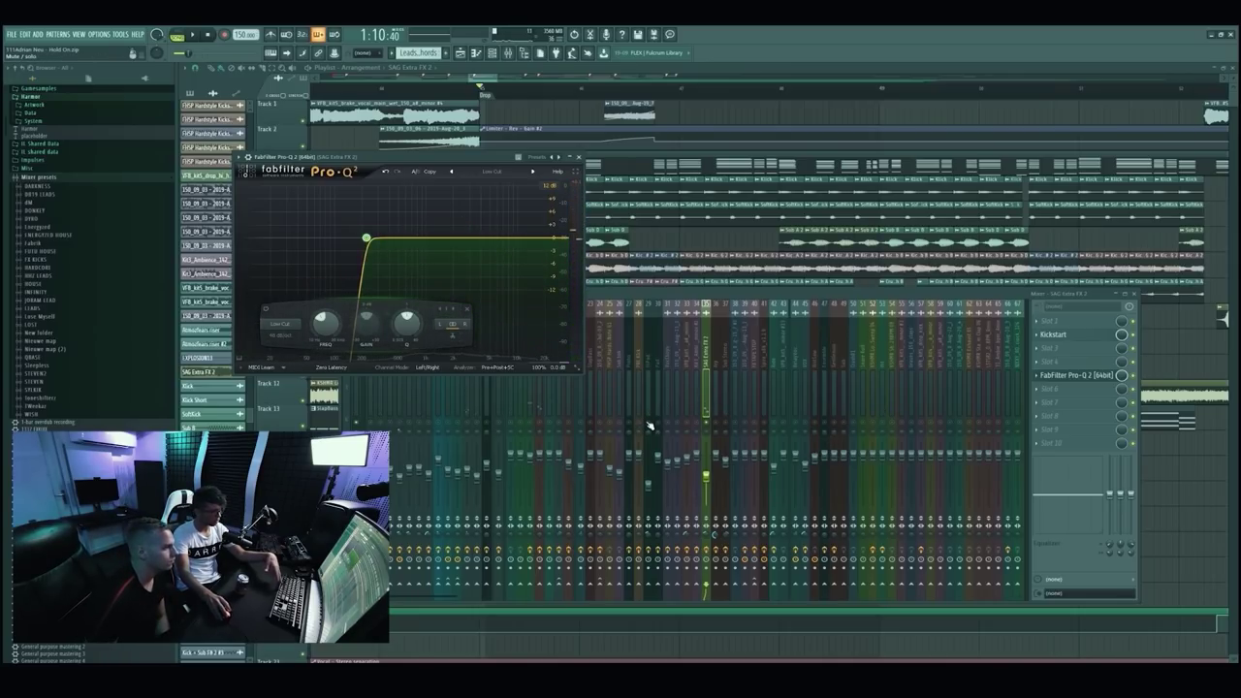
left_click(591, 339)
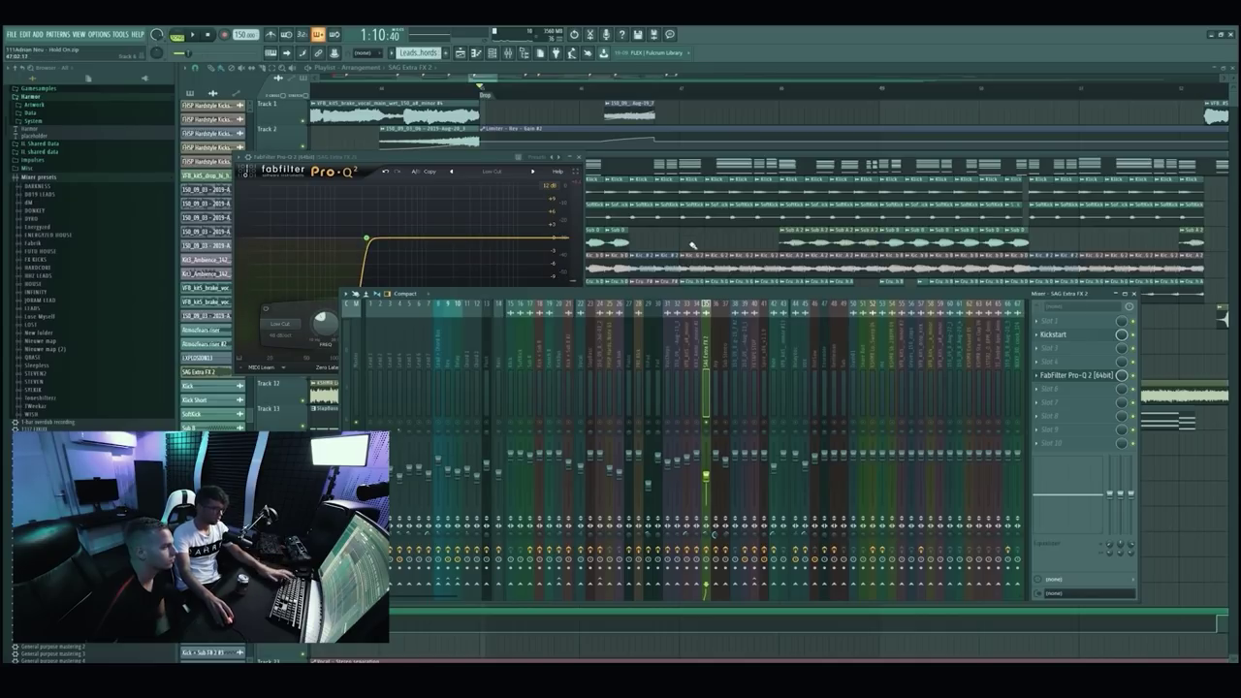
left_click(708, 250)
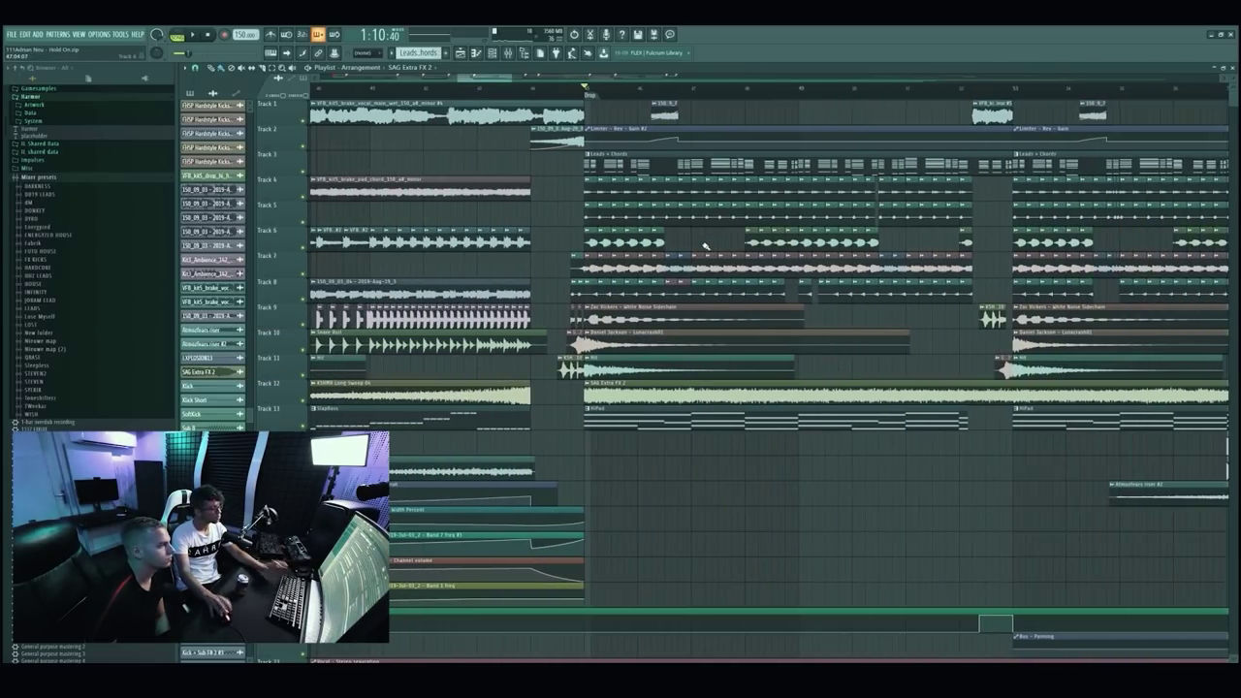
Move the playhead to the Melody section and open the Leads + Chords pattern in the Channel rack.
scroll(708, 274, "down", 5)
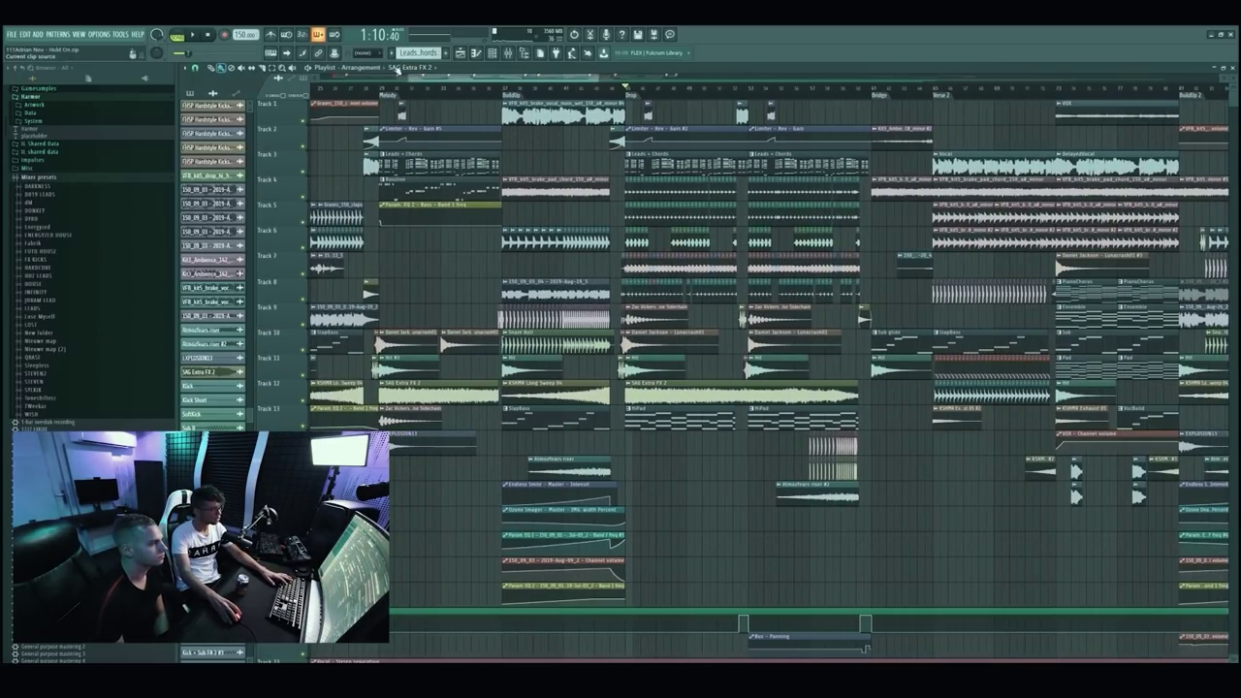
left_click(380, 91)
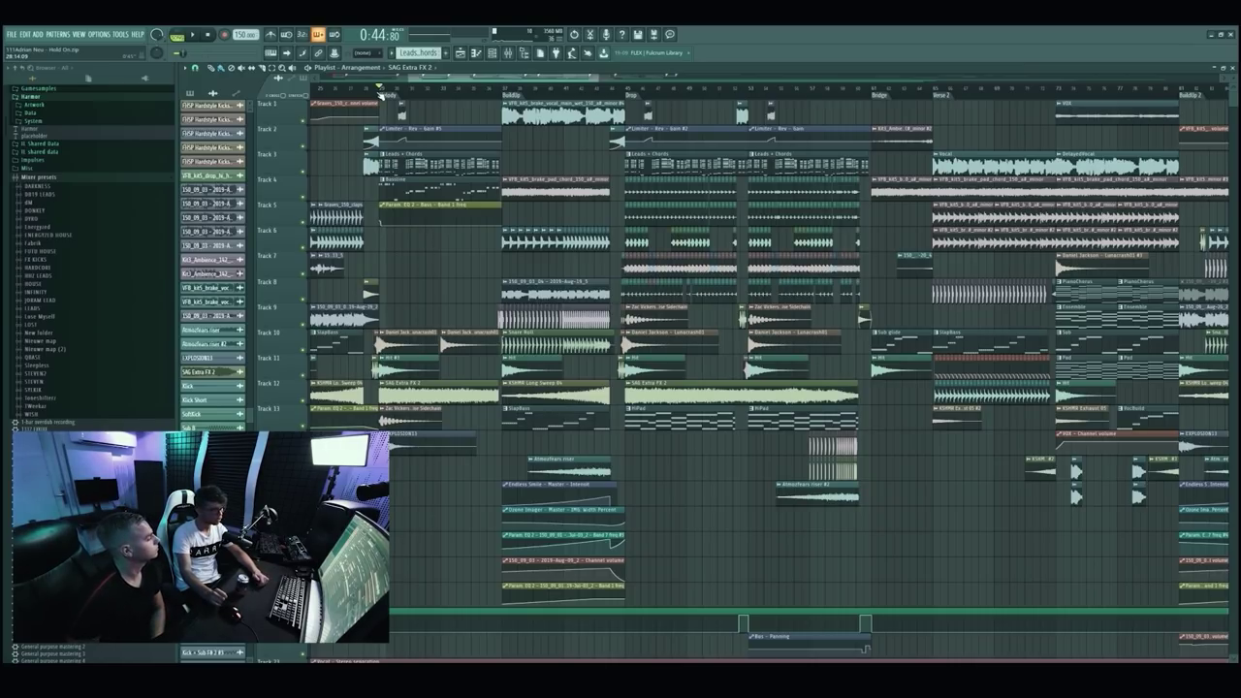
double_click(404, 163)
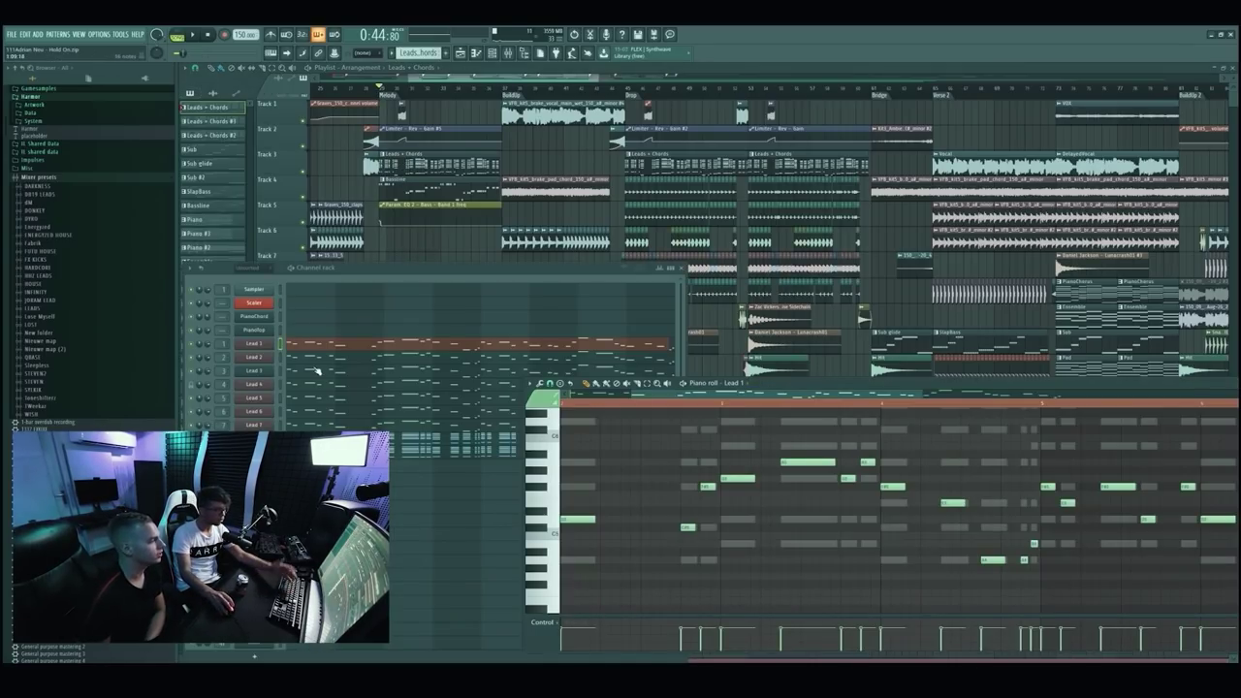
left_click(373, 283)
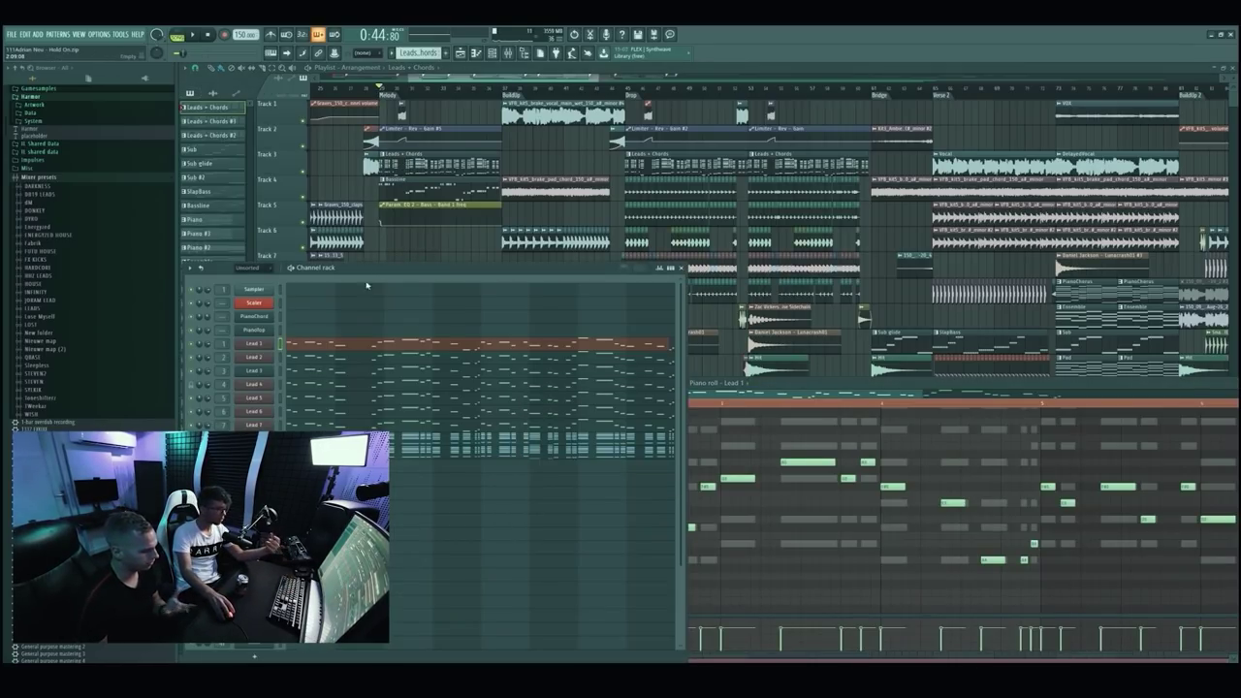
View the instrument plugins of channels Lead 2 through Lead 7, Chord 1 and Chord 2 in sequence.
left_click(258, 357)
left_click(260, 360)
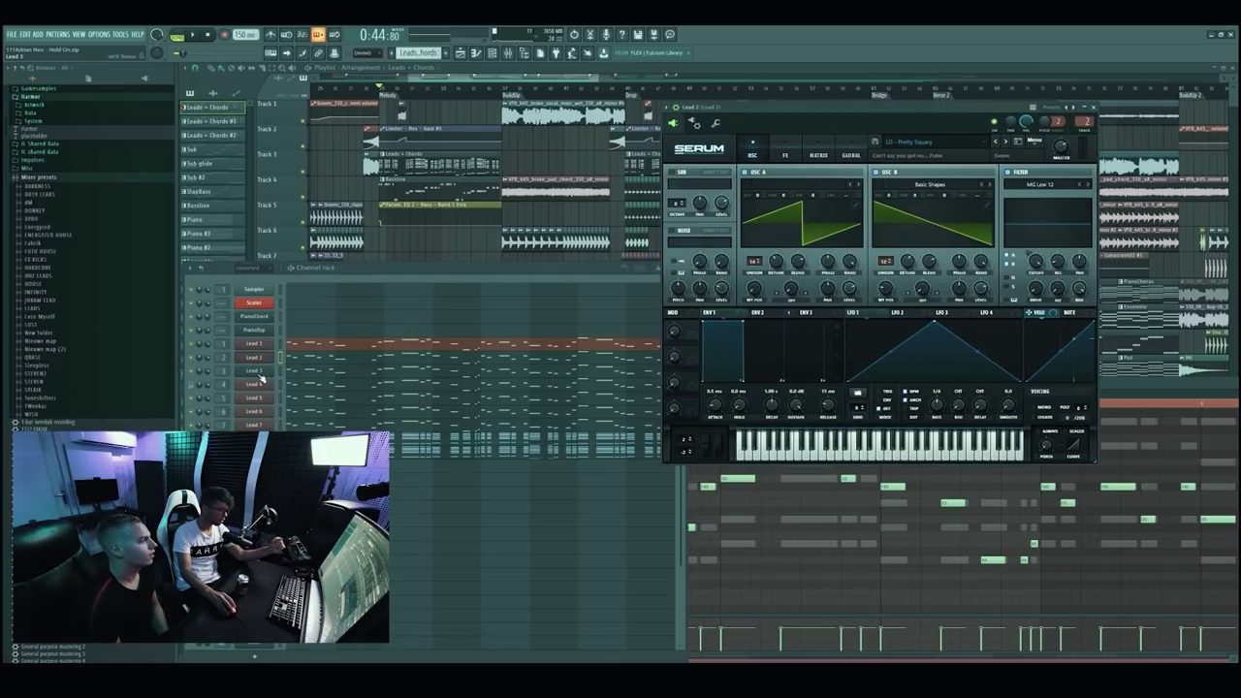
left_click(256, 373)
left_click(253, 387)
left_click(255, 398)
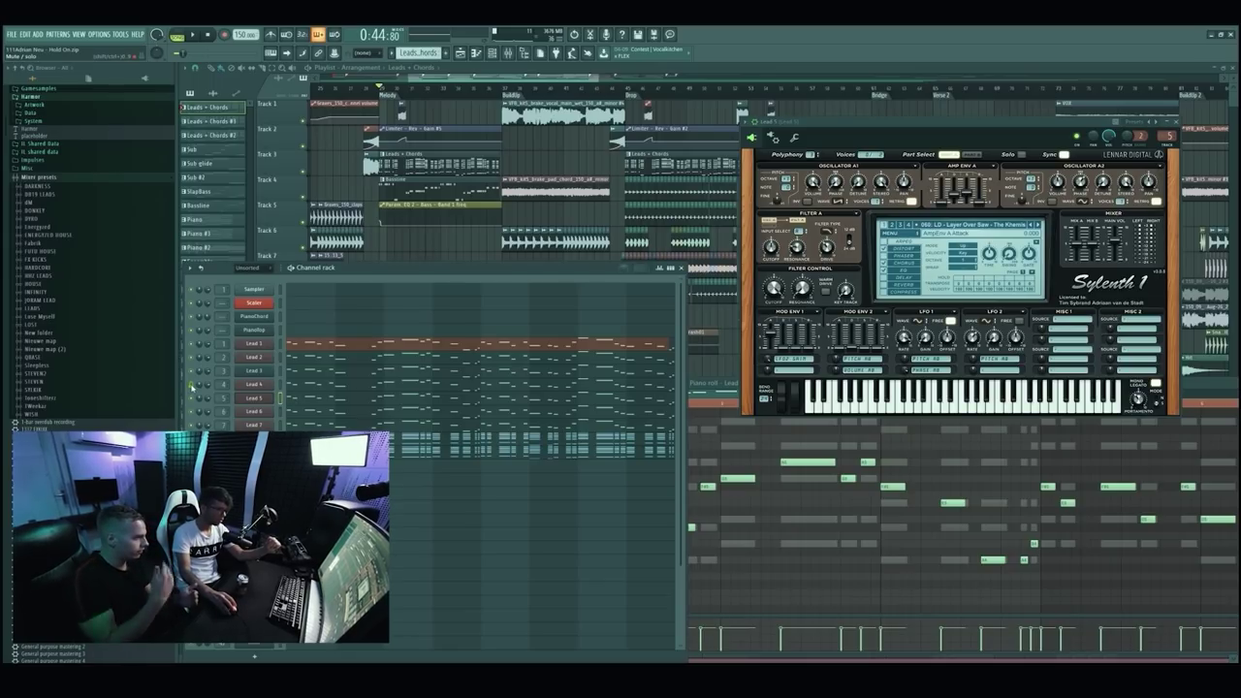
left_click(256, 411)
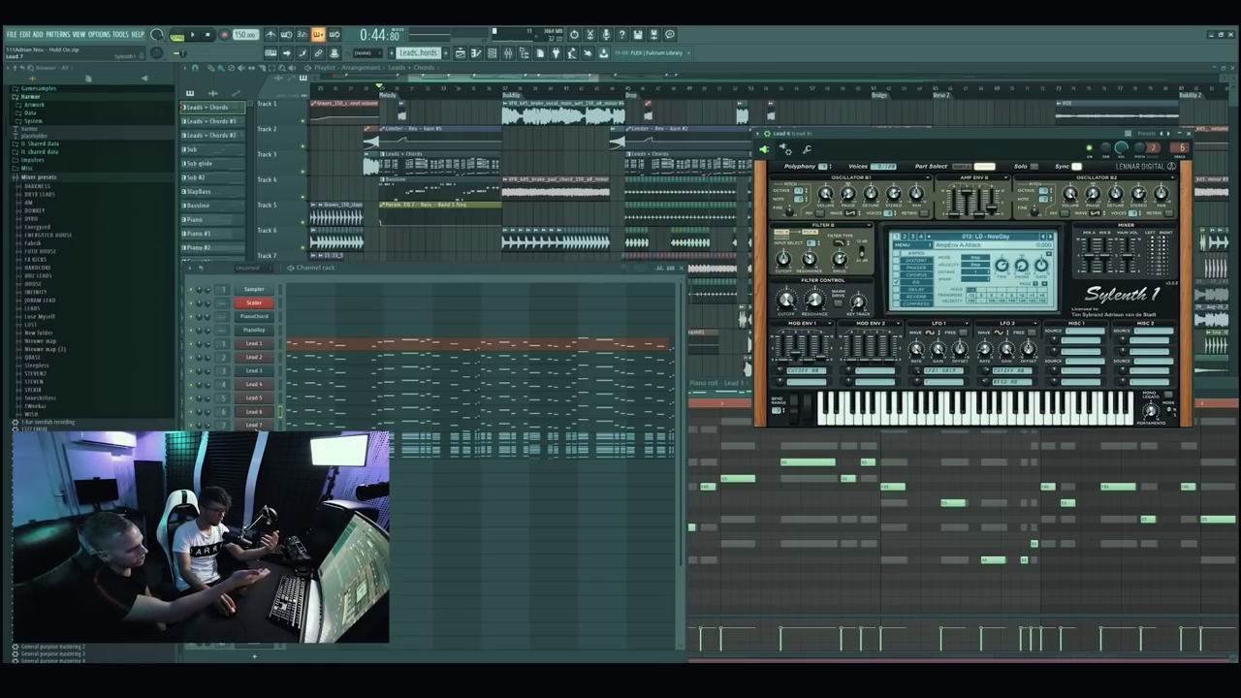
left_click(256, 425)
left_click(256, 439)
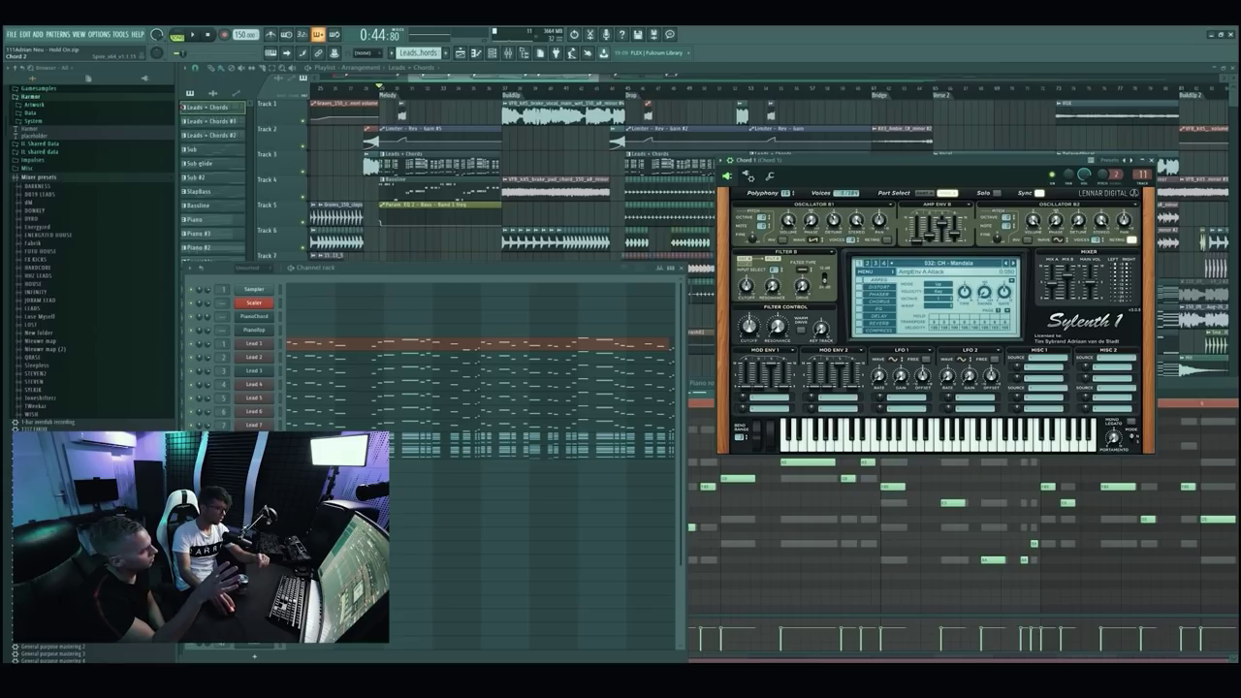
left_click(256, 452)
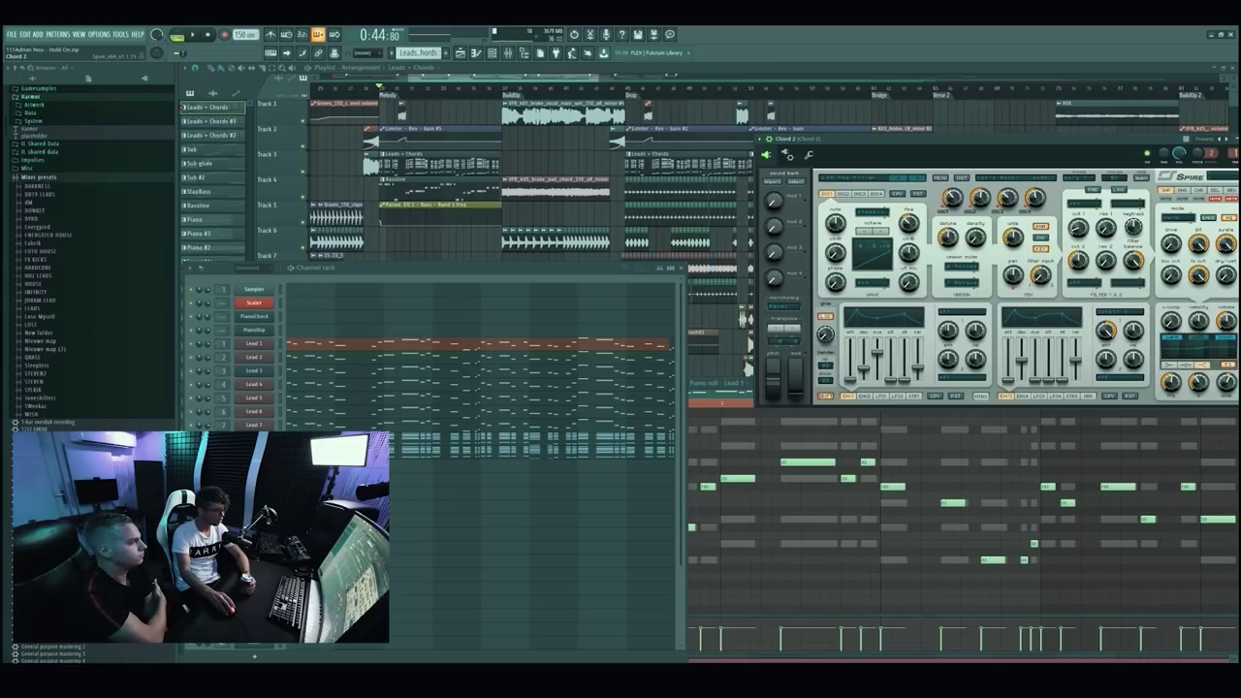
Open Lead 1's Serum plugin and play the Leads + Chords pattern with the Mixer in view.
left_click(253, 347)
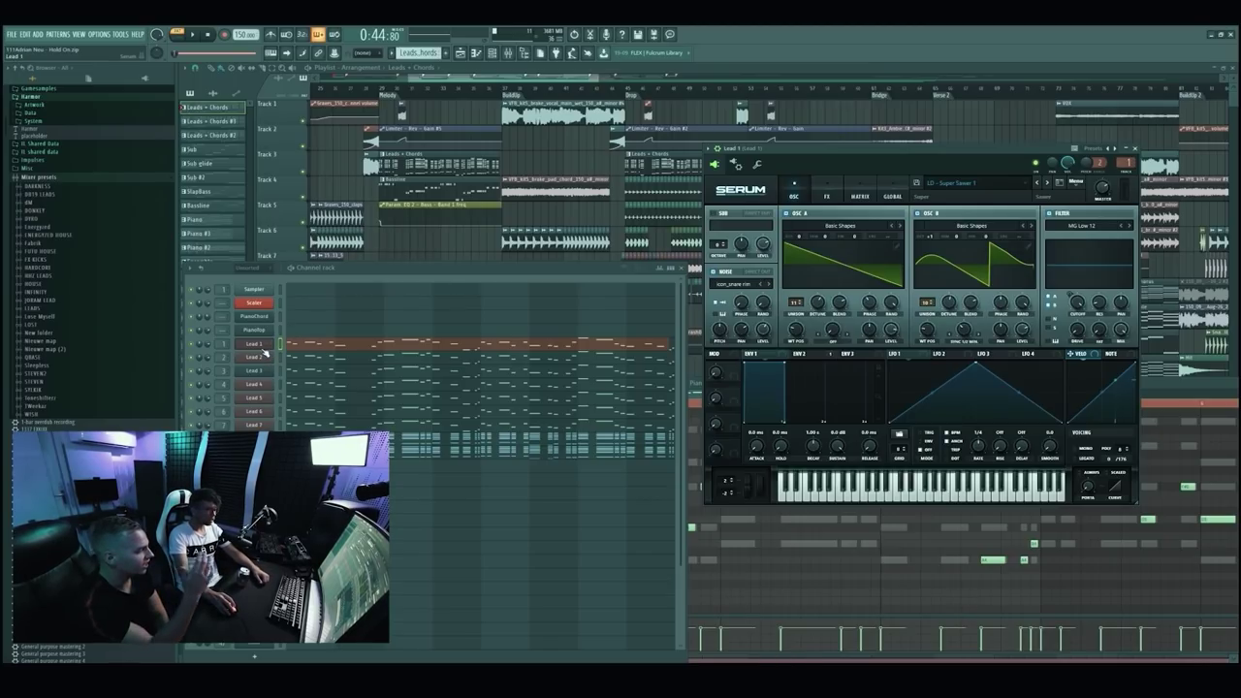
key("space")
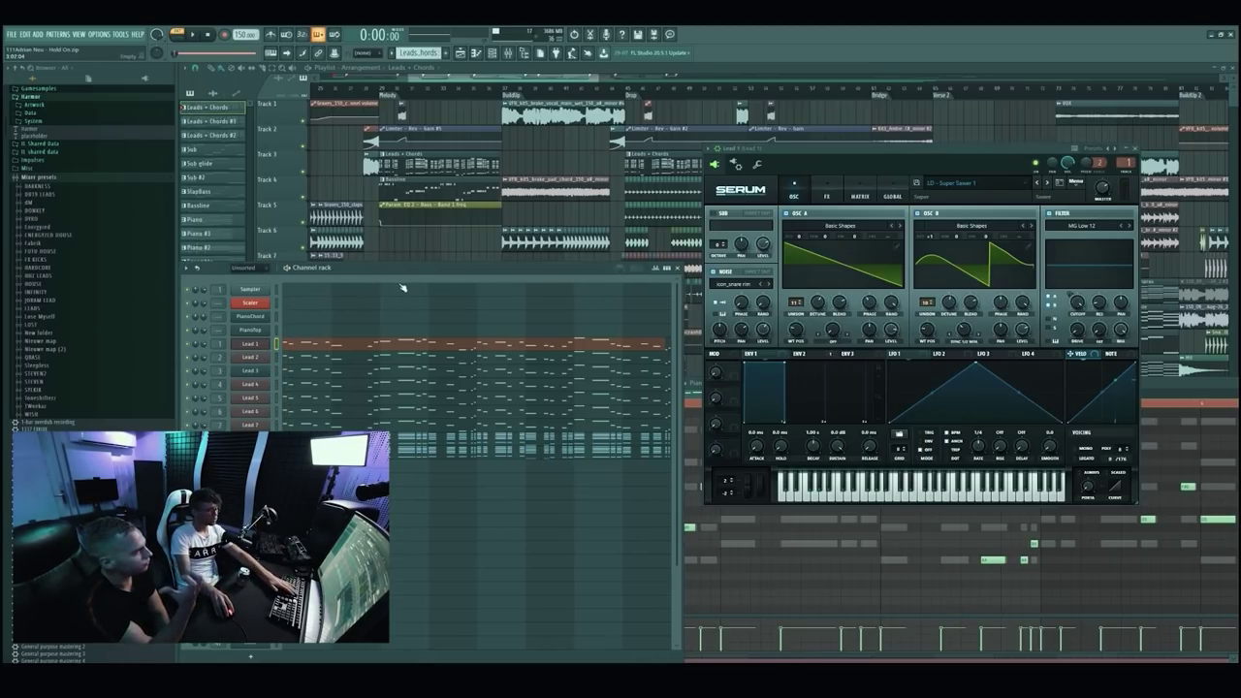
key("space")
key("F9")
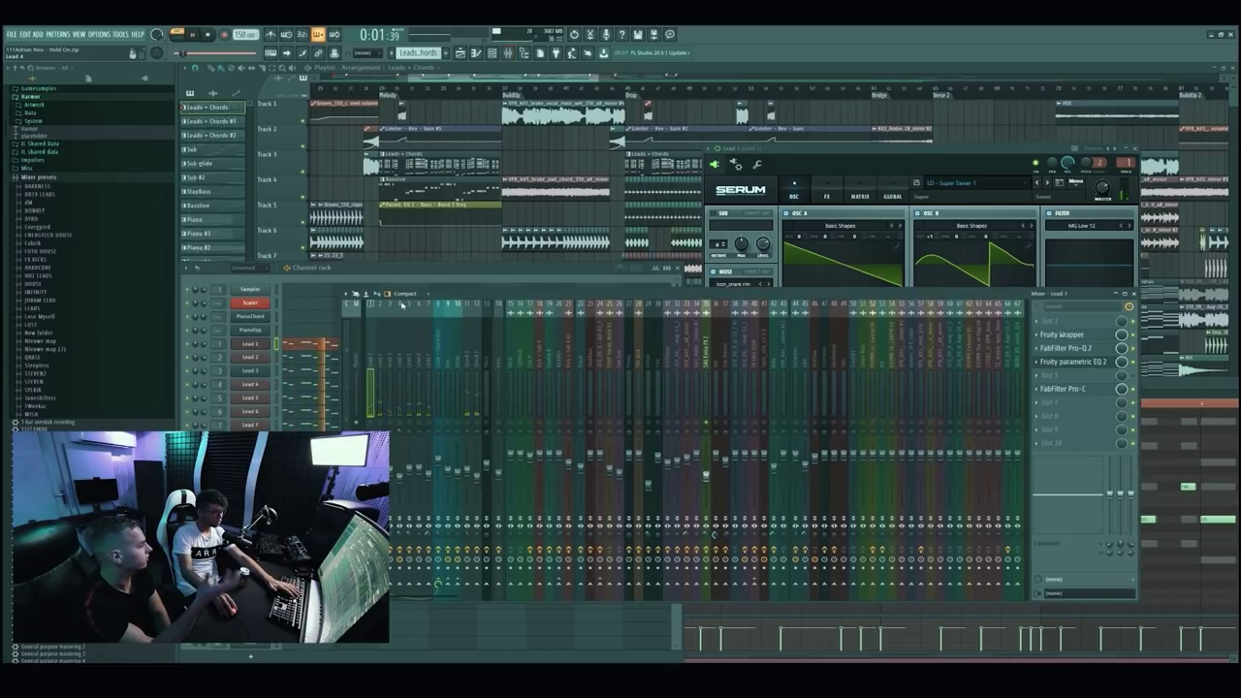
key("space")
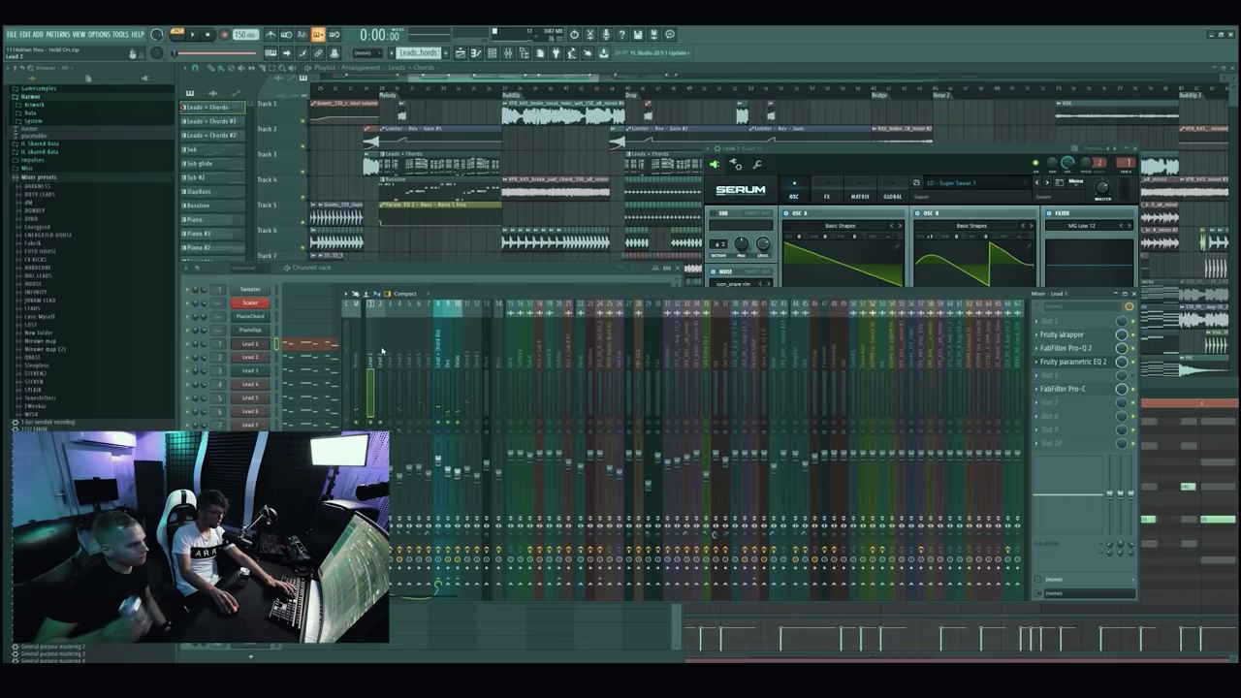
Enable the remaining Lead tracks feeding the Lead + Chord Bus in the Mixer and play the layered leads.
left_click(387, 424)
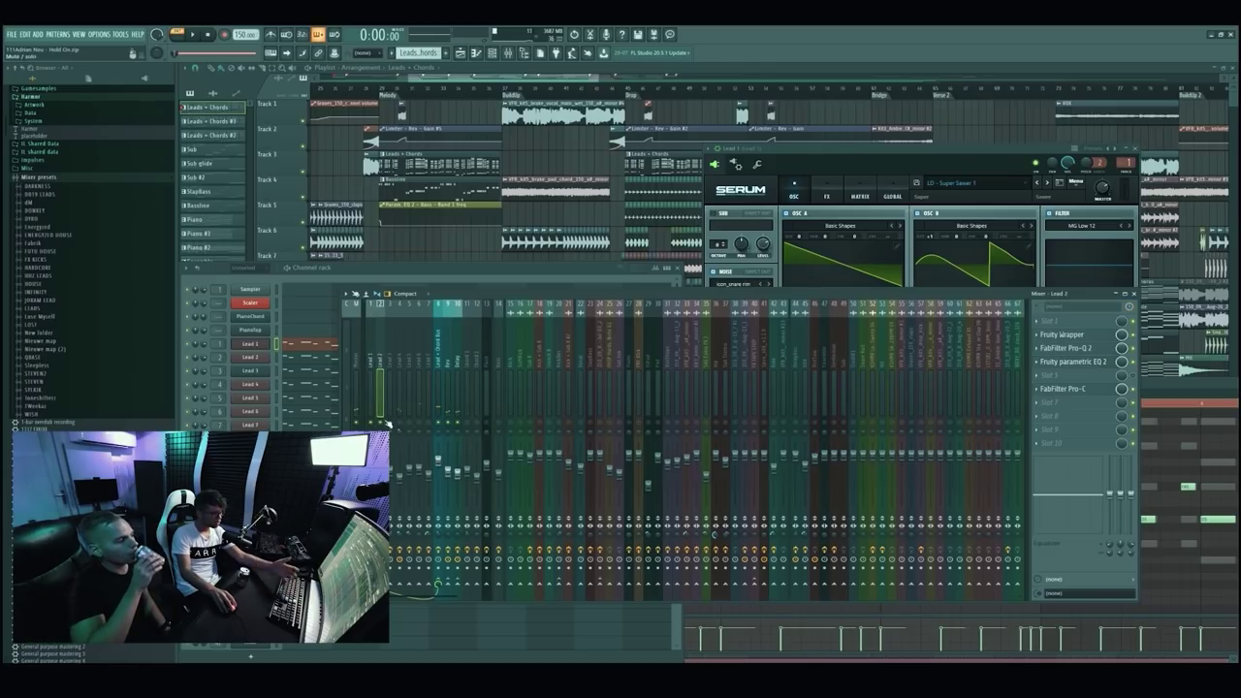
left_click(372, 367)
left_click(438, 373)
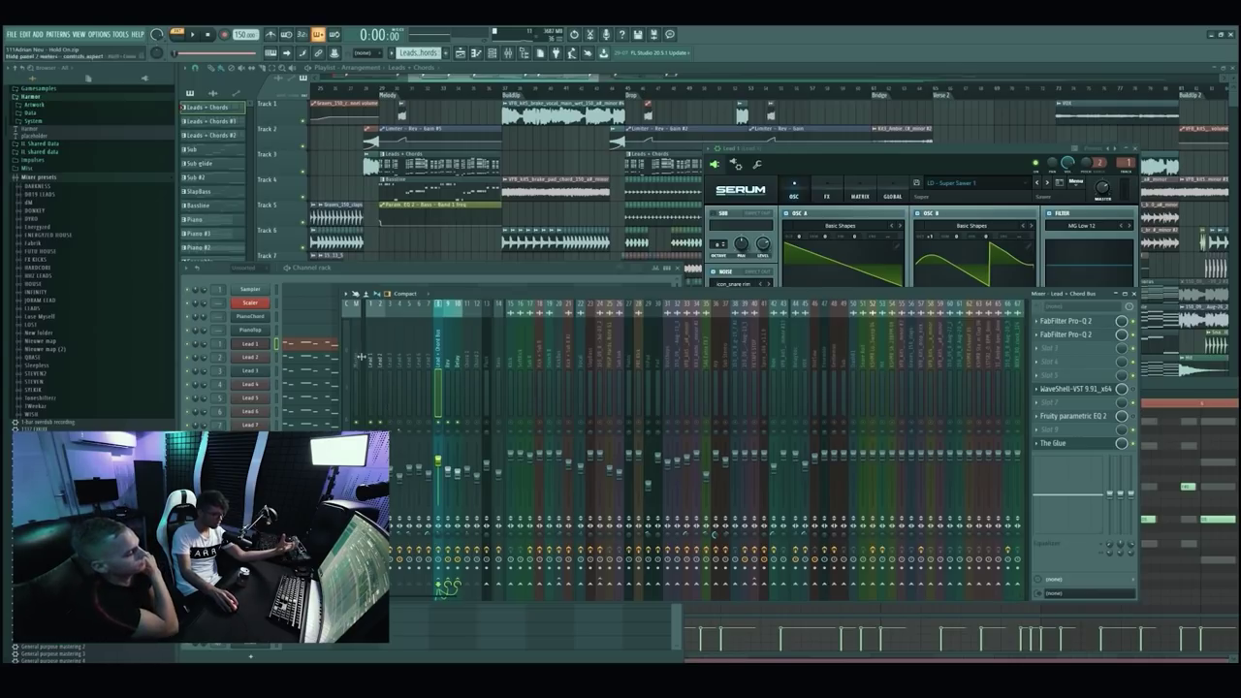
left_click_drag(382, 359, 409, 356)
left_click(419, 365)
key("space")
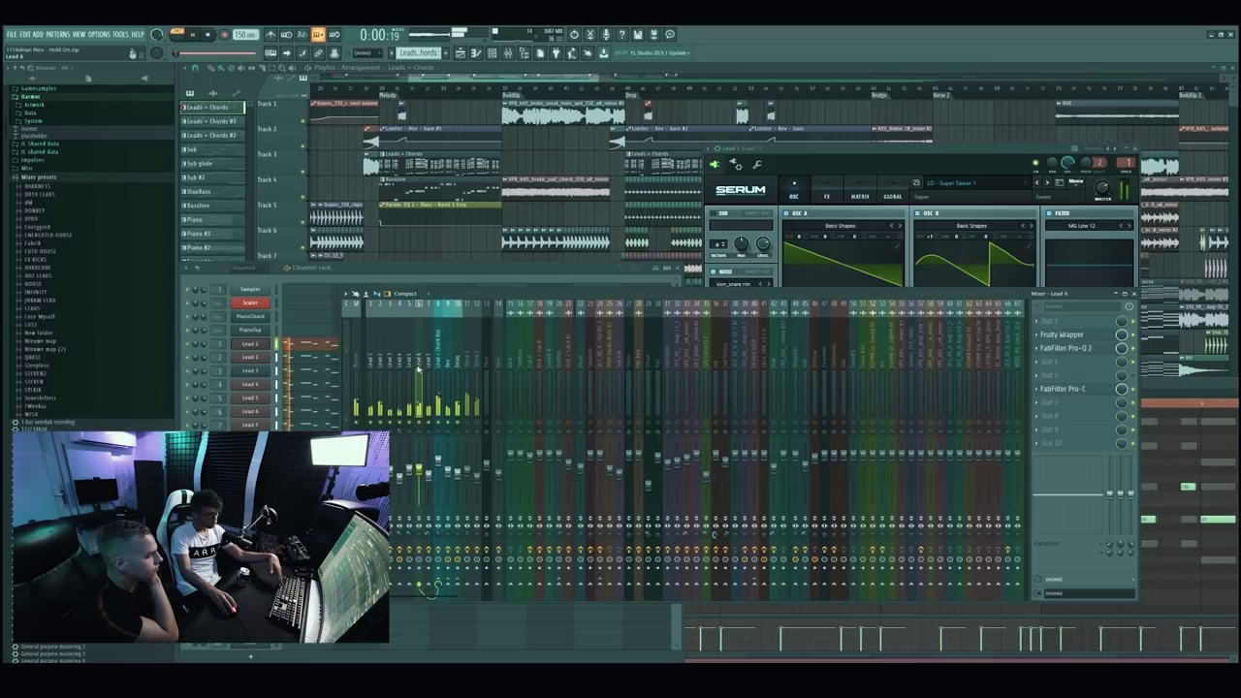
key("space")
Open the Chord 1 channel's Piano roll and Sylenth1 plugin and play the pattern with its Mixer track in view.
left_click(362, 279)
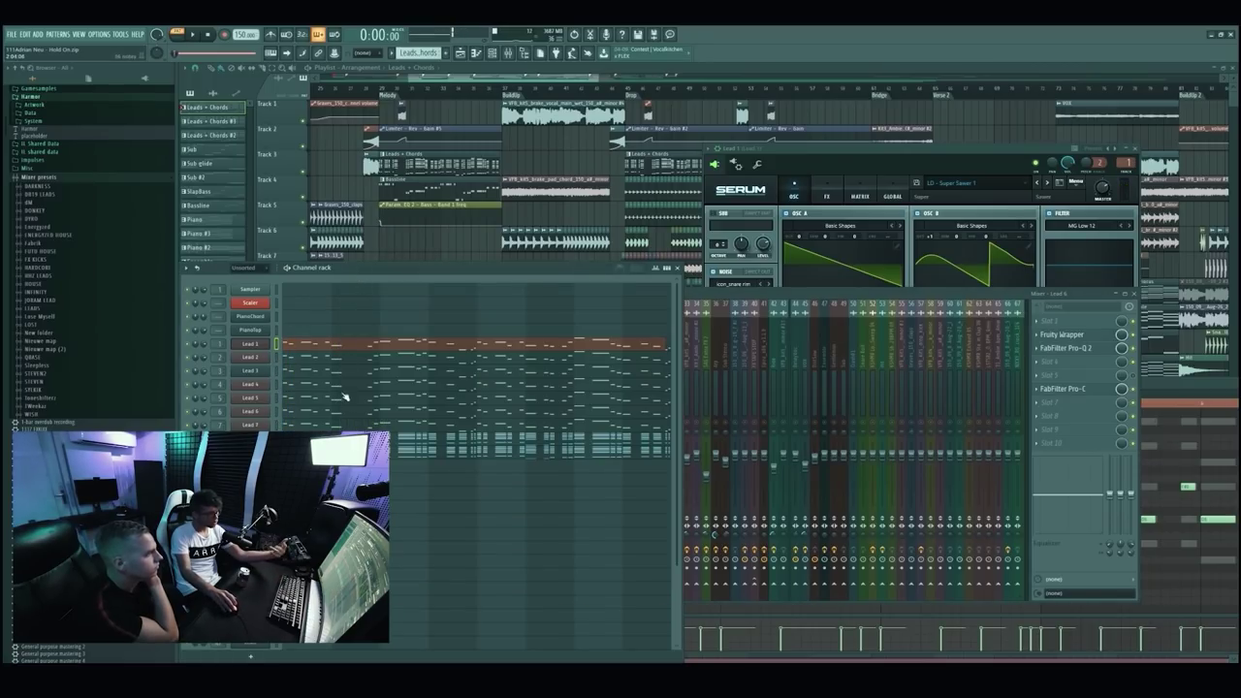
left_click(746, 296)
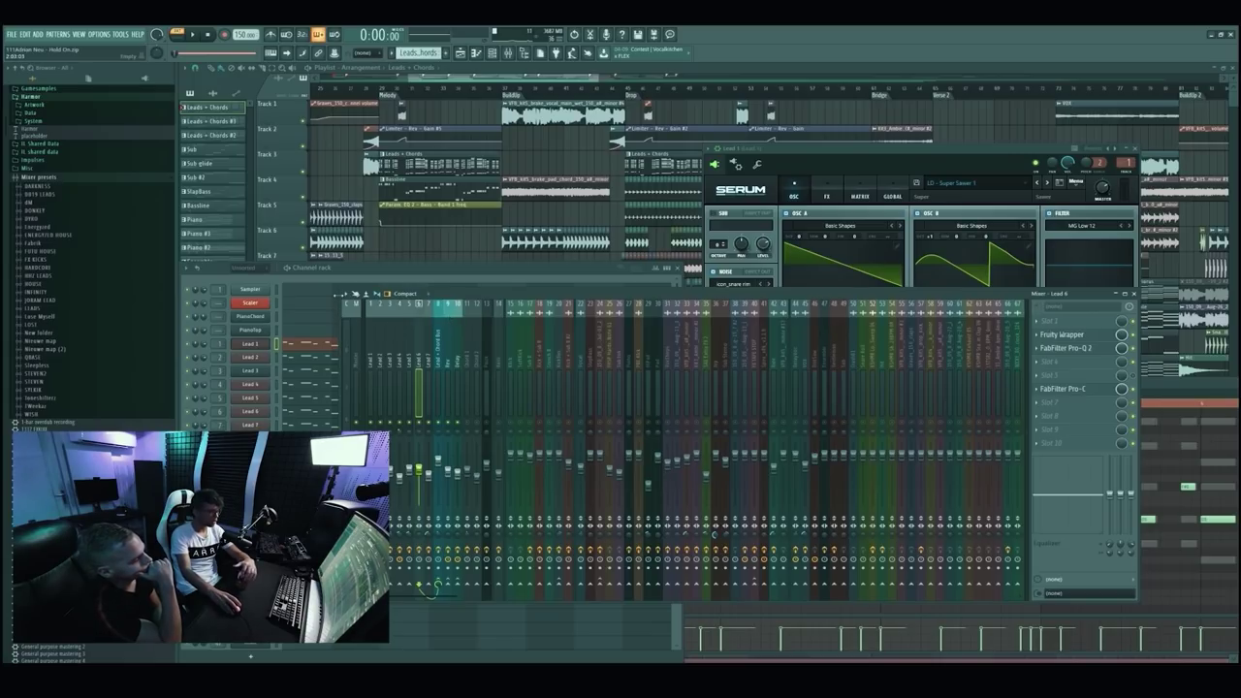
left_click(362, 281)
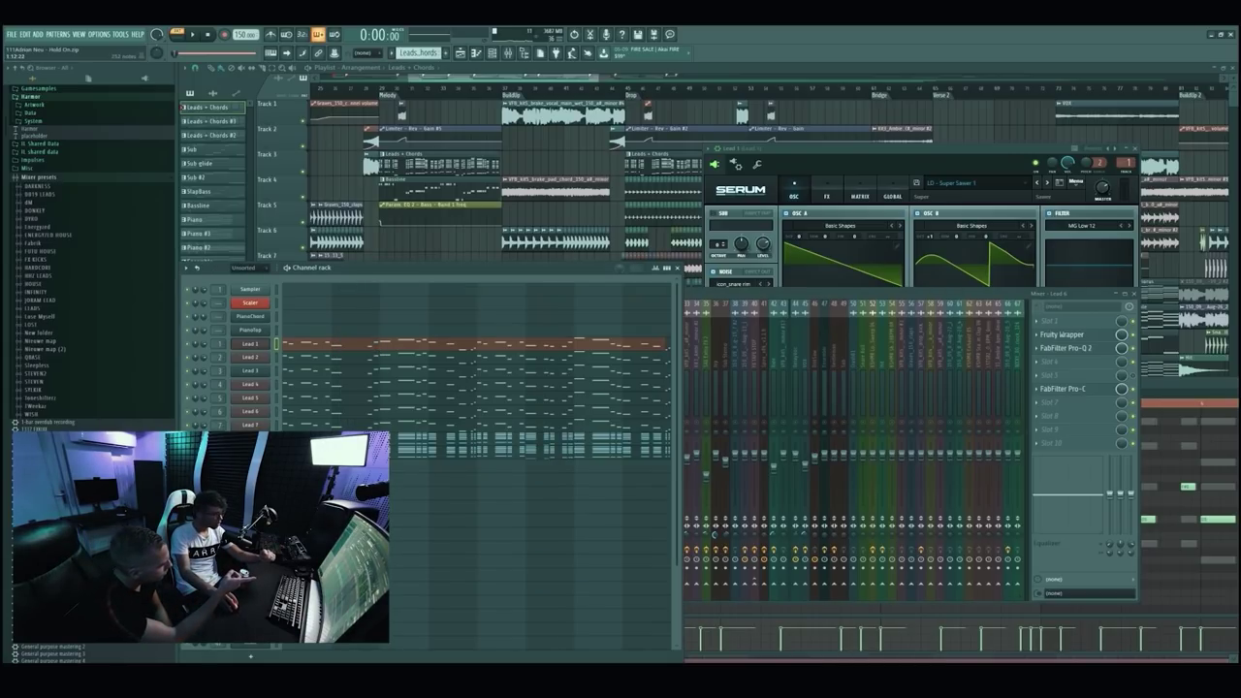
left_click(639, 443)
scroll(642, 456, "up", 3)
scroll(620, 463, "down", 3)
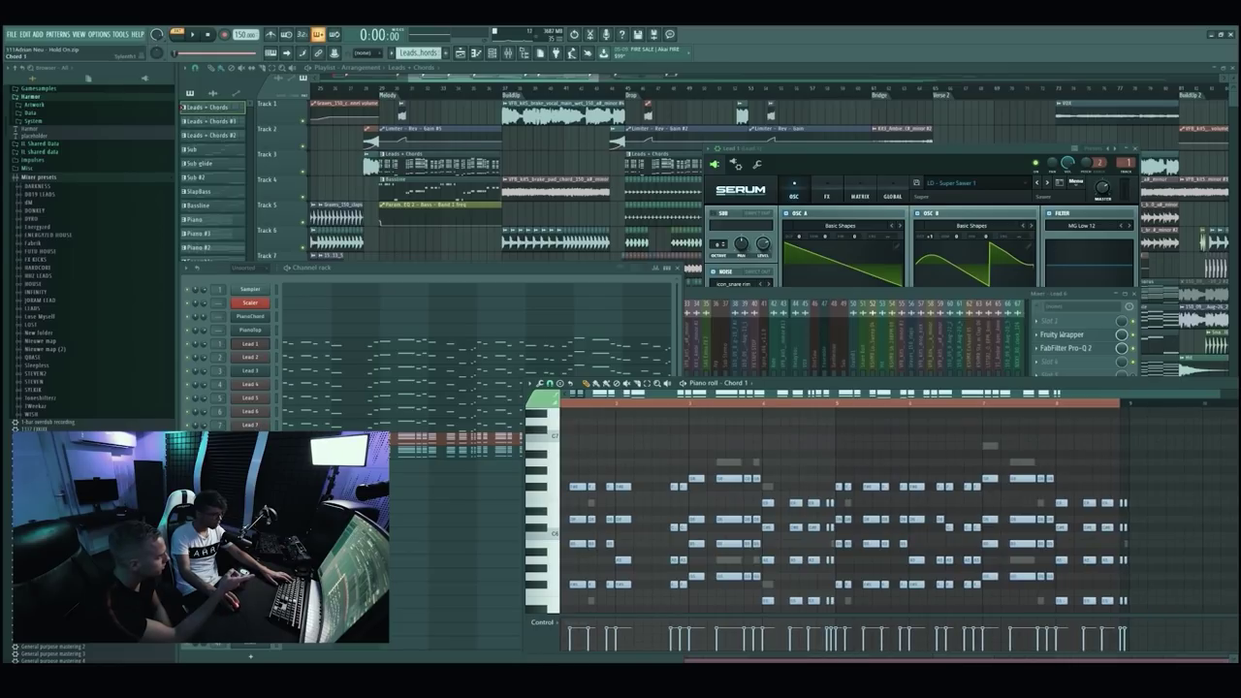
left_click(250, 439)
left_click(696, 319)
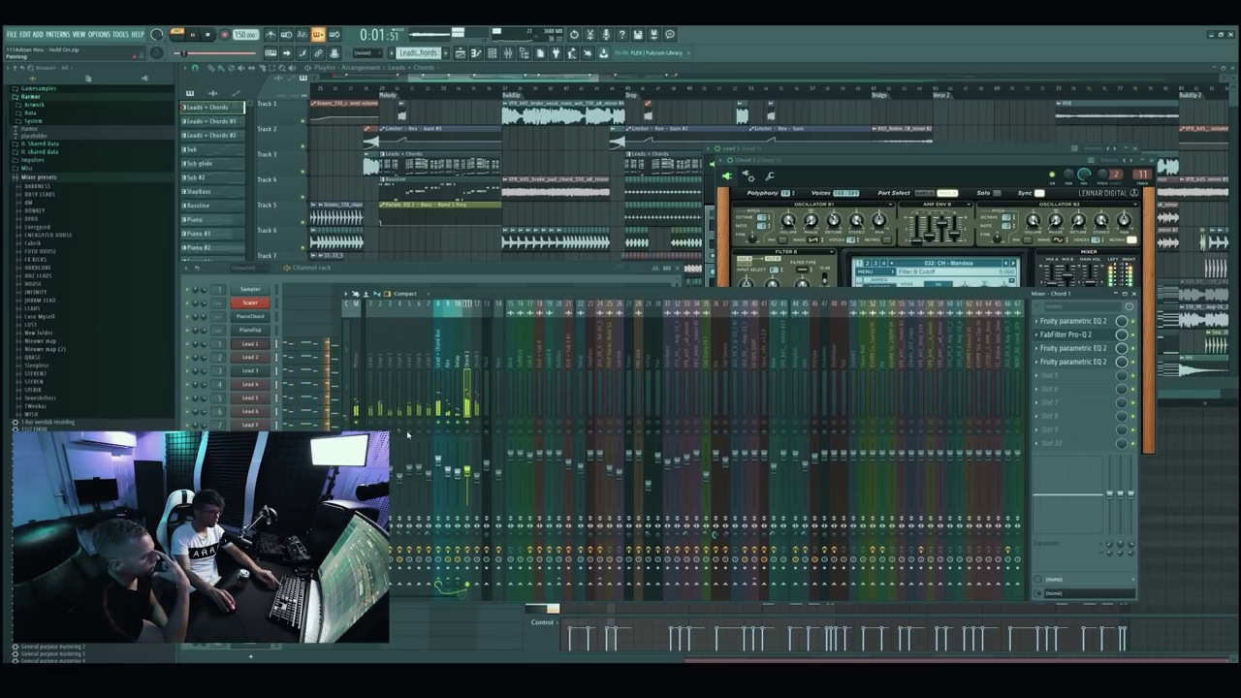
Stop playback and examine the opening Chord 1 notes close up in the Piano roll.
key("space")
left_click(326, 401)
left_click(328, 439)
left_click(327, 439)
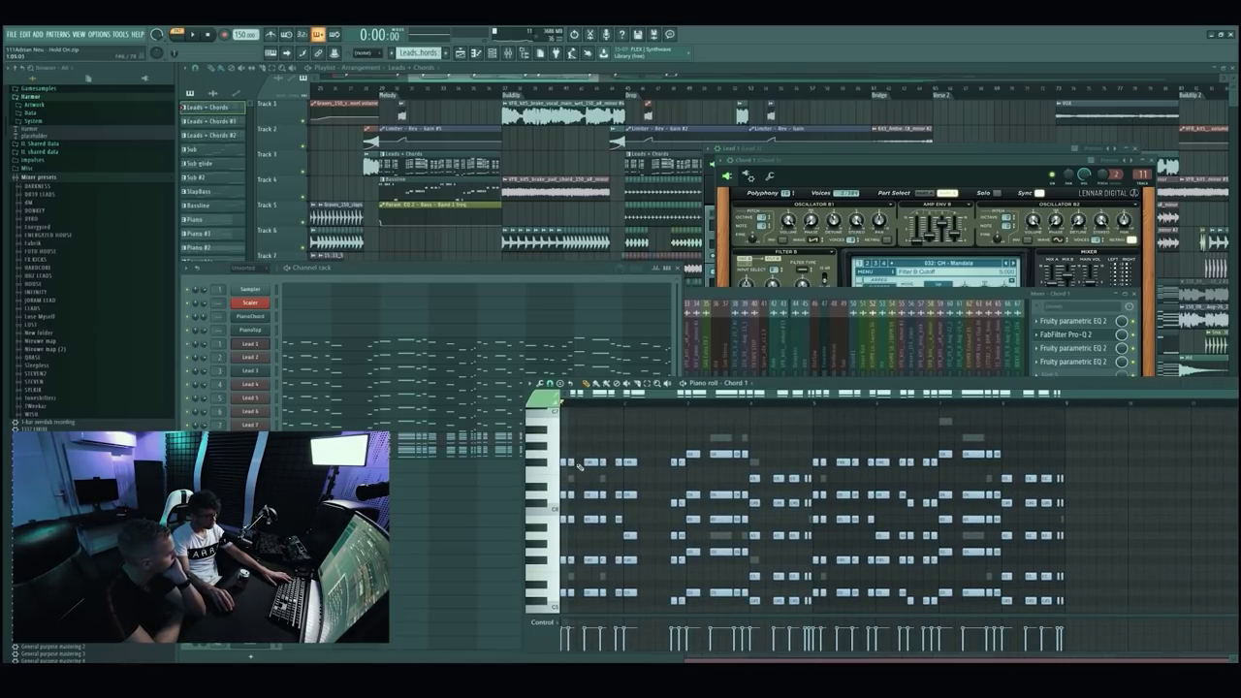
scroll(582, 465, "up", 4)
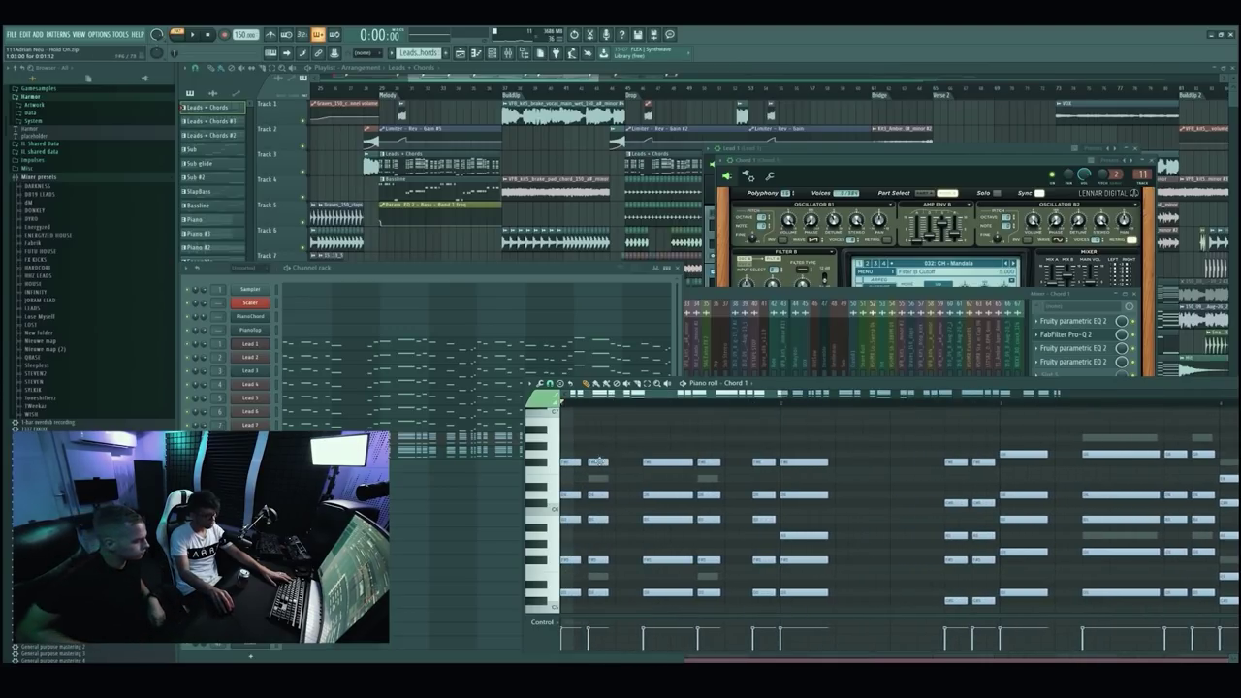
Return to the Playlist and examine the whole arrangement, including its lower automation tracks.
right_click(606, 165)
scroll(605, 166, "down", 4)
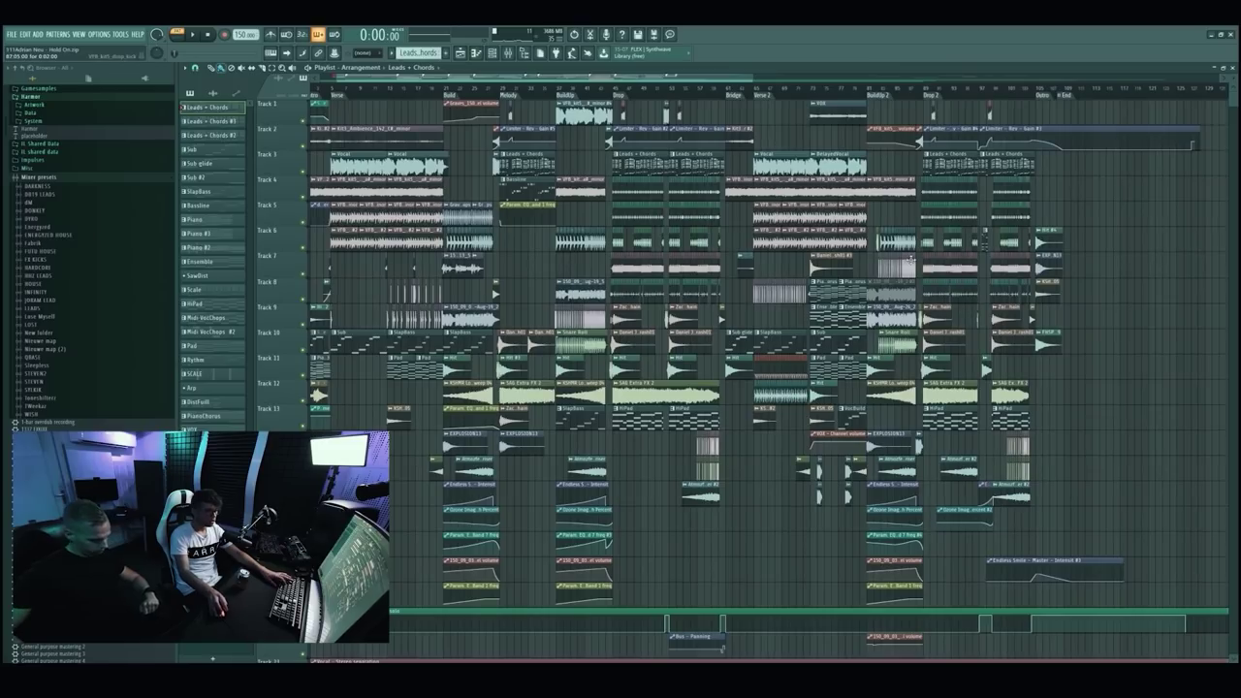
scroll(828, 374, "down", 4)
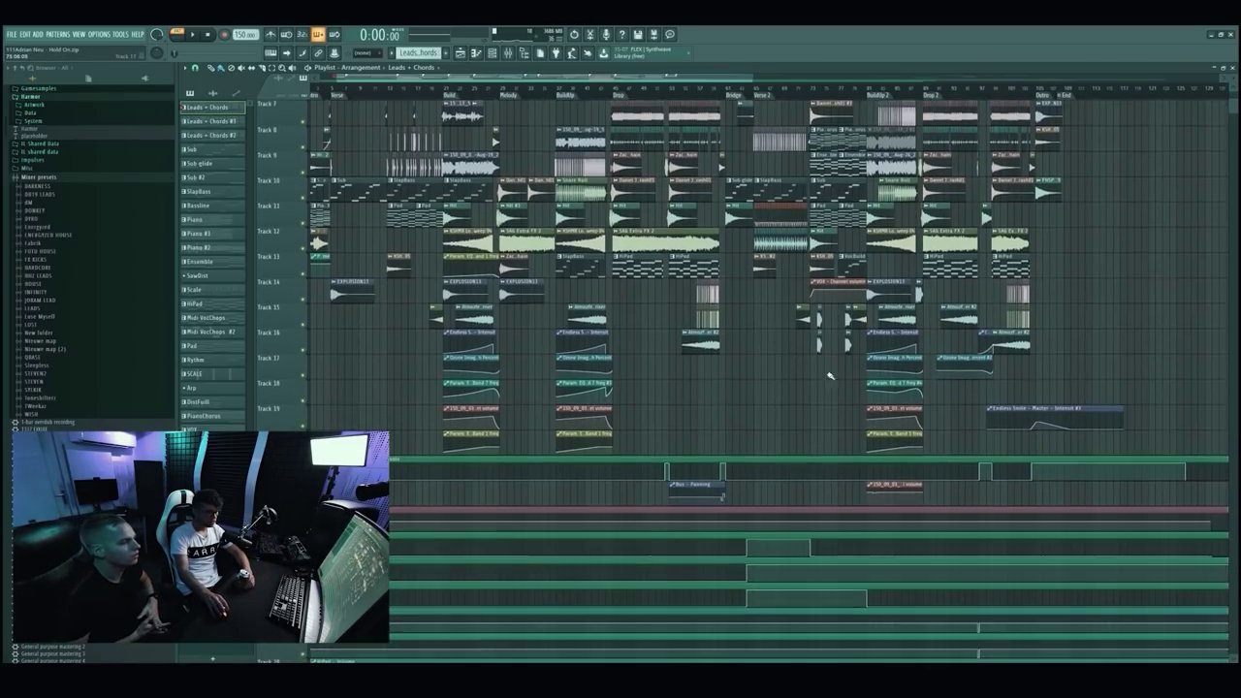
scroll(814, 359, "up", 4)
scroll(538, 220, "left", 2)
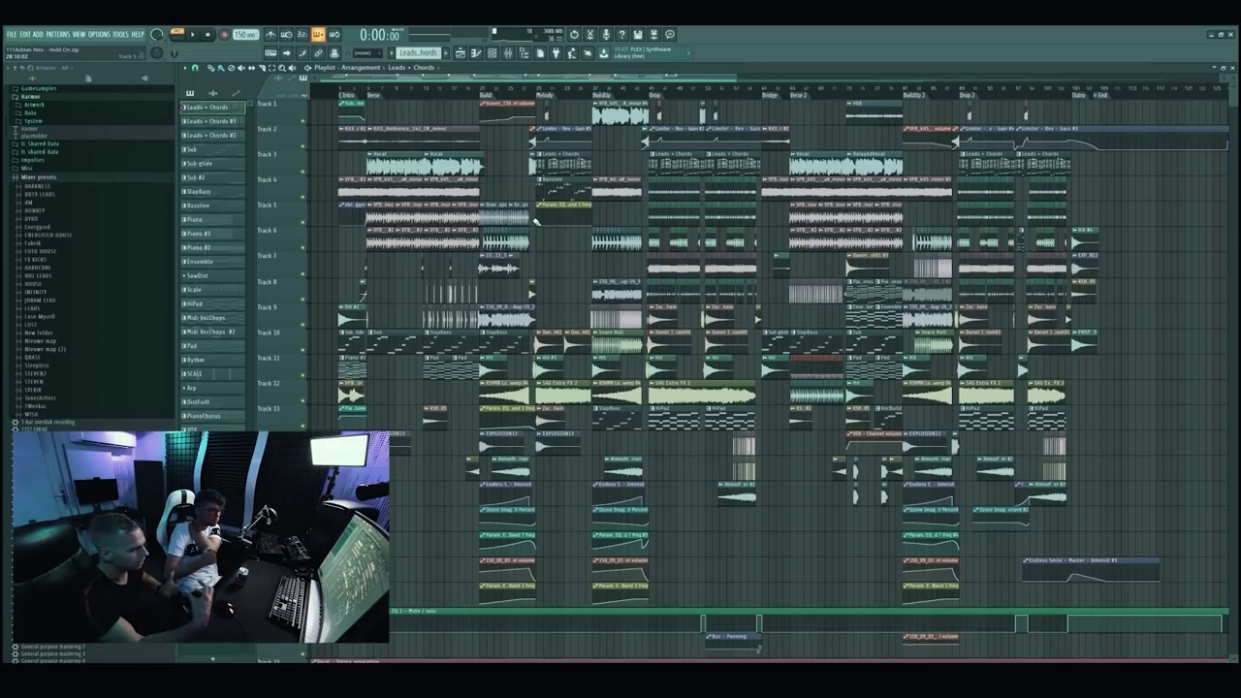
Move the playhead to the Verse and open the WaveShell effects on the Vocal clip's Mixer track.
key("space")
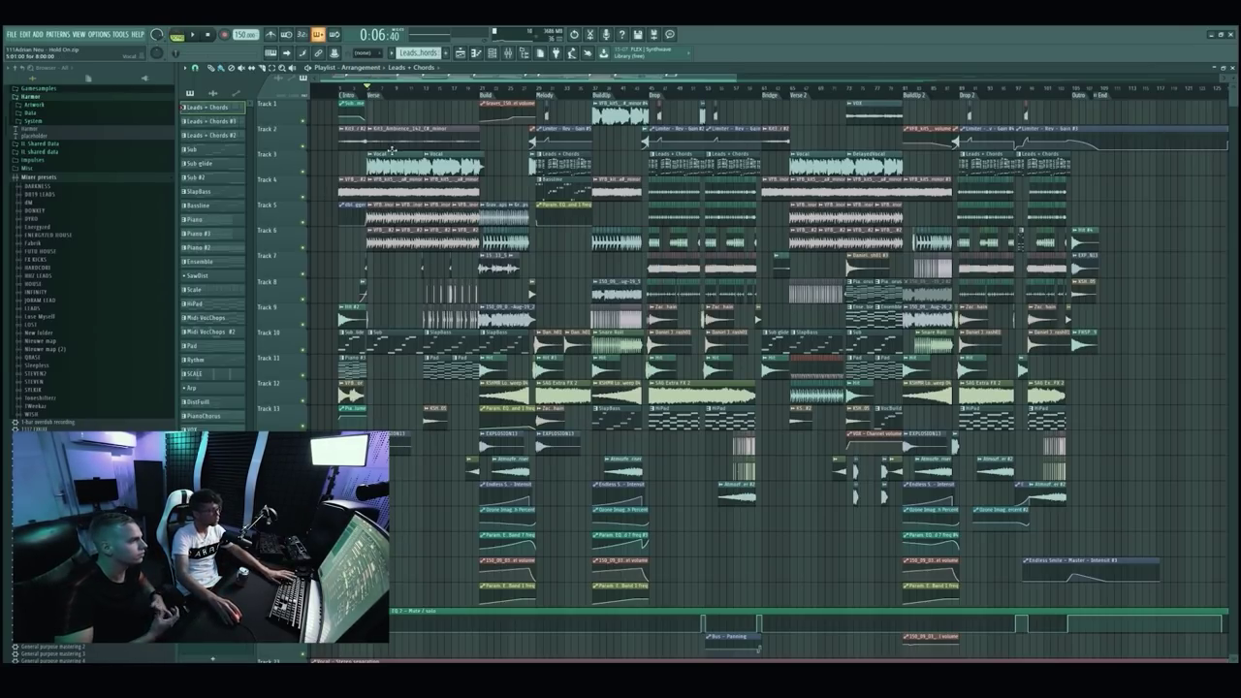
double_click(391, 167)
key("F9")
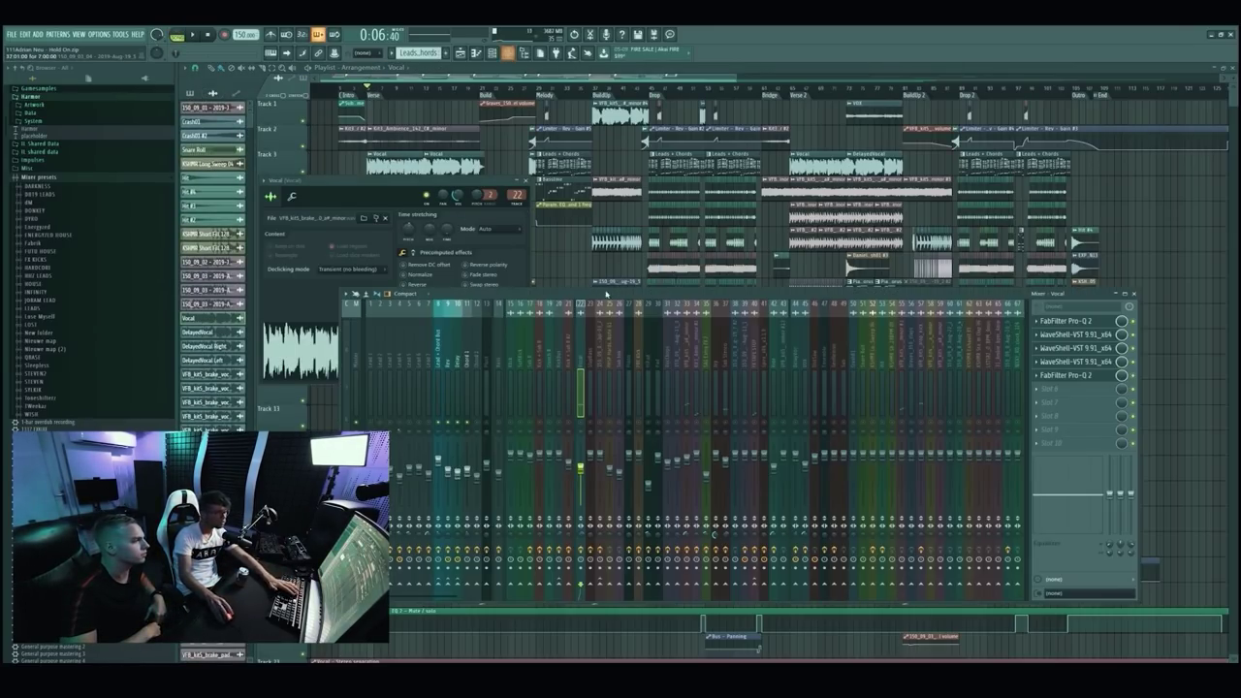
left_click(1092, 361)
left_click(1097, 361)
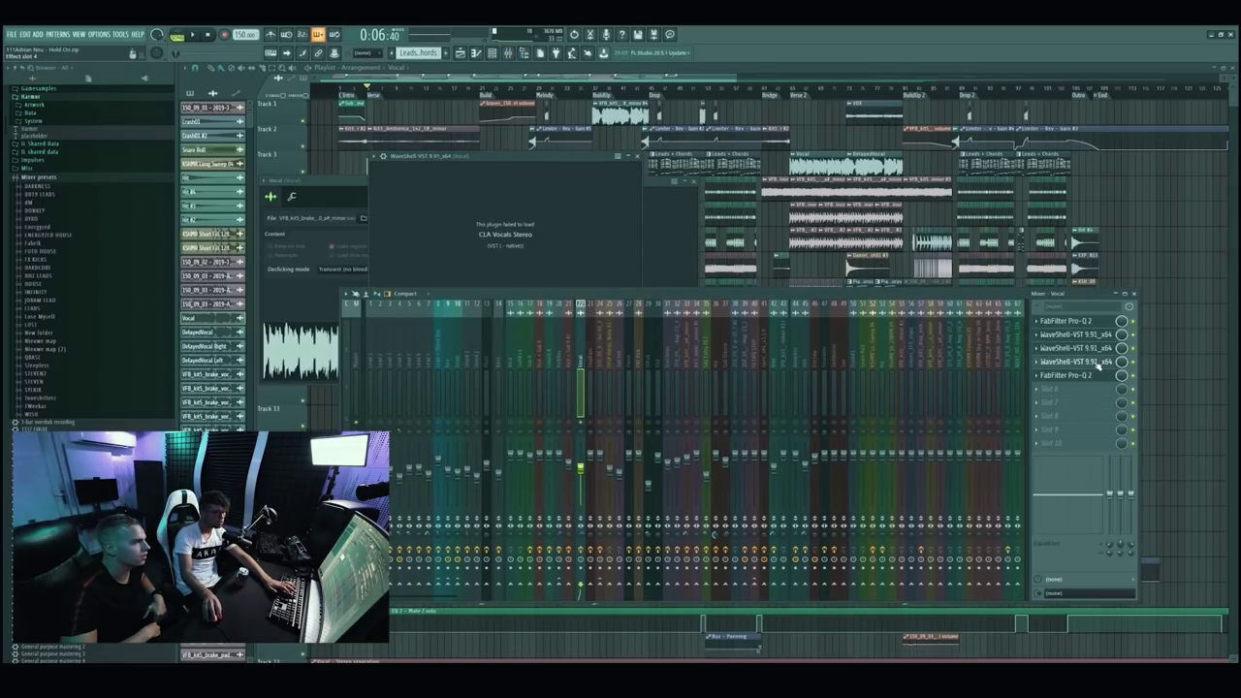
Re-enable all muted Mixer tracks and solo the Vocal track.
key("space")
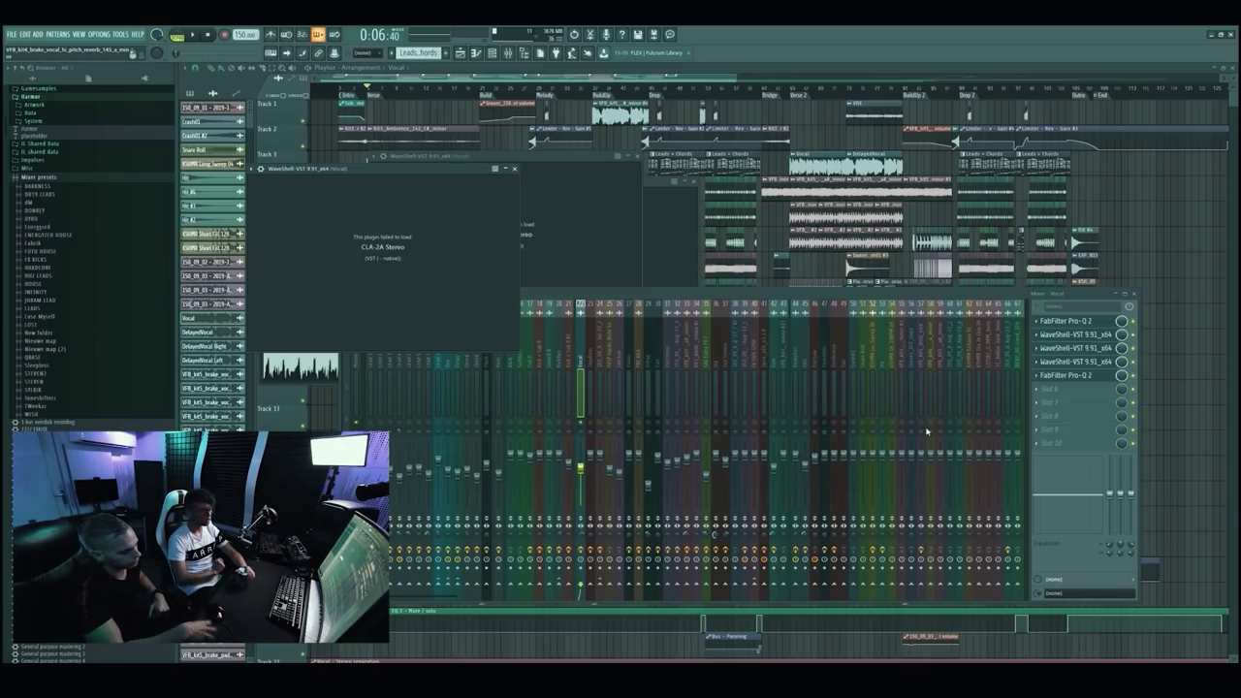
left_click(585, 425)
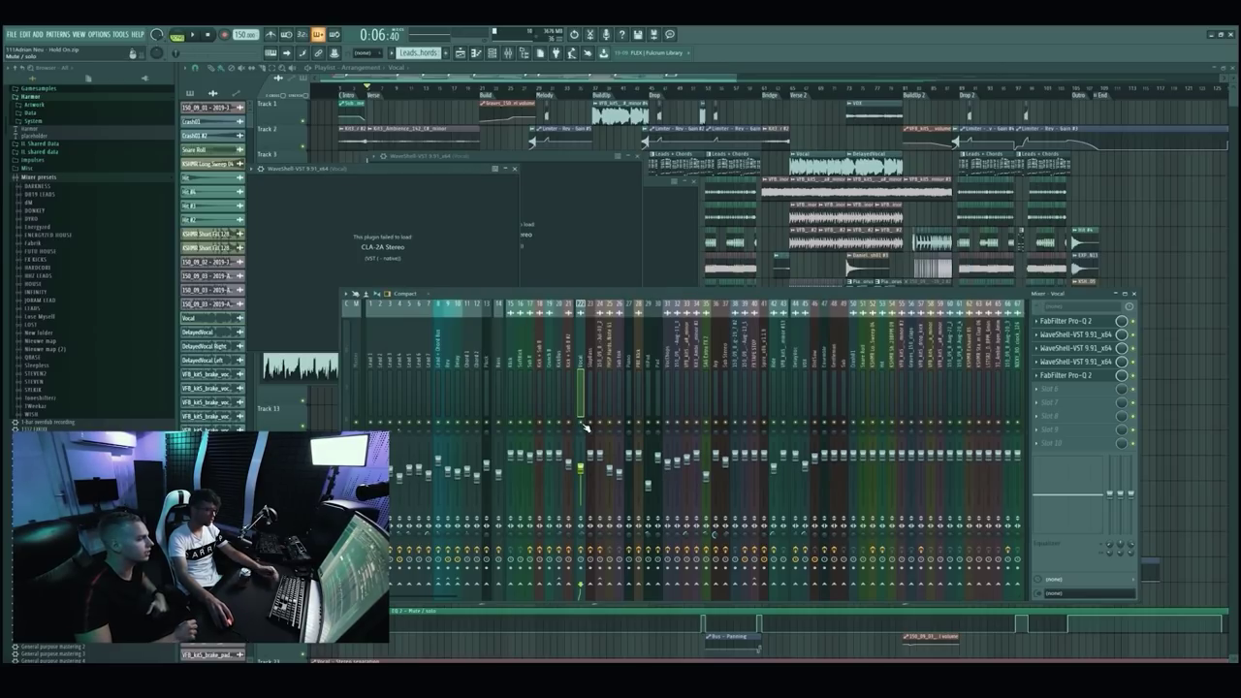
right_click(581, 425)
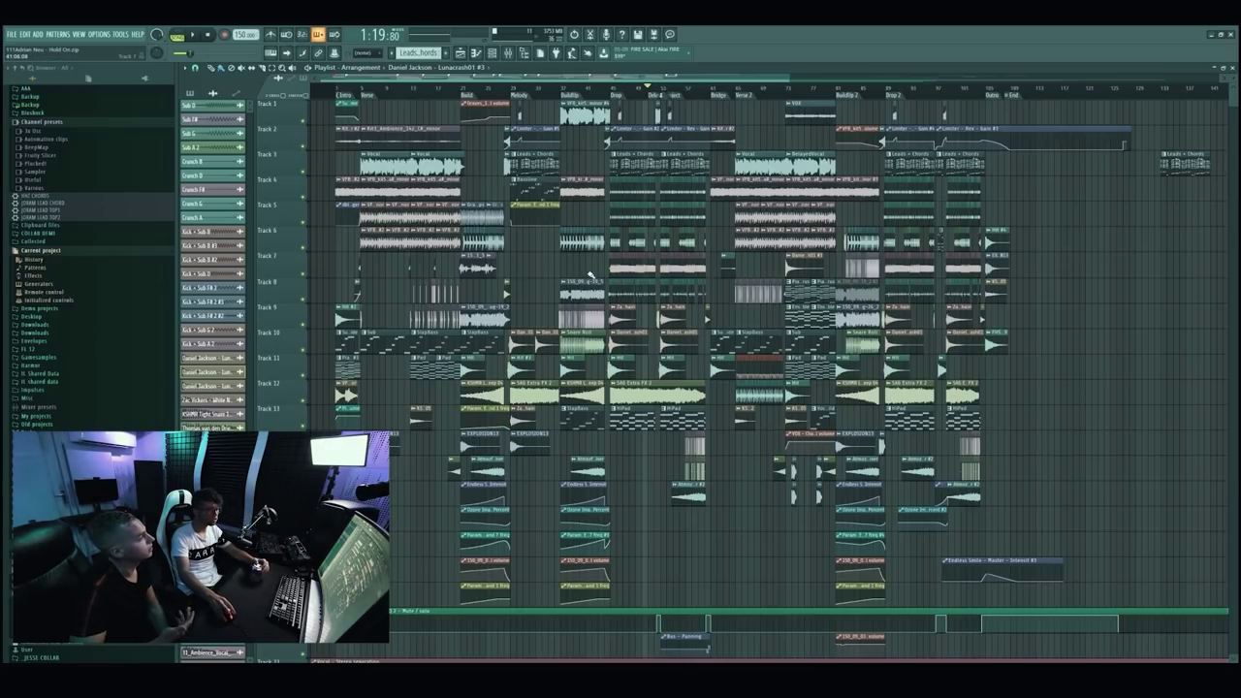
scroll(599, 274, "down", 1)
scroll(598, 271, "up", 1)
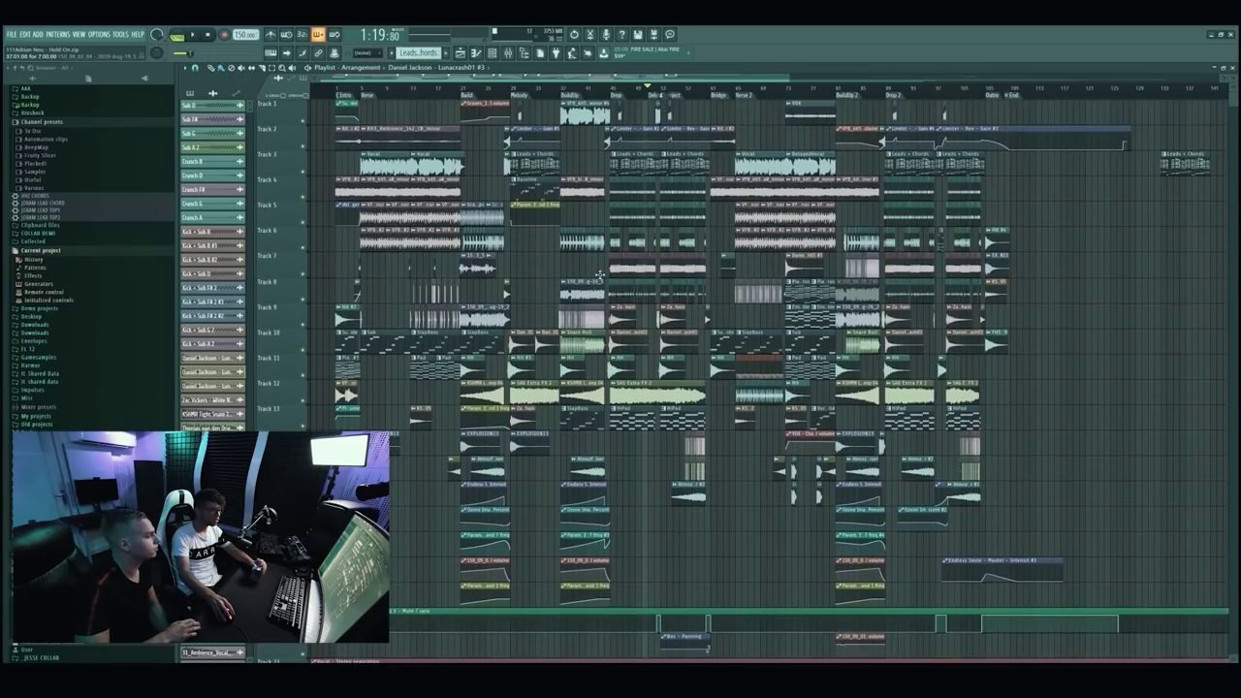